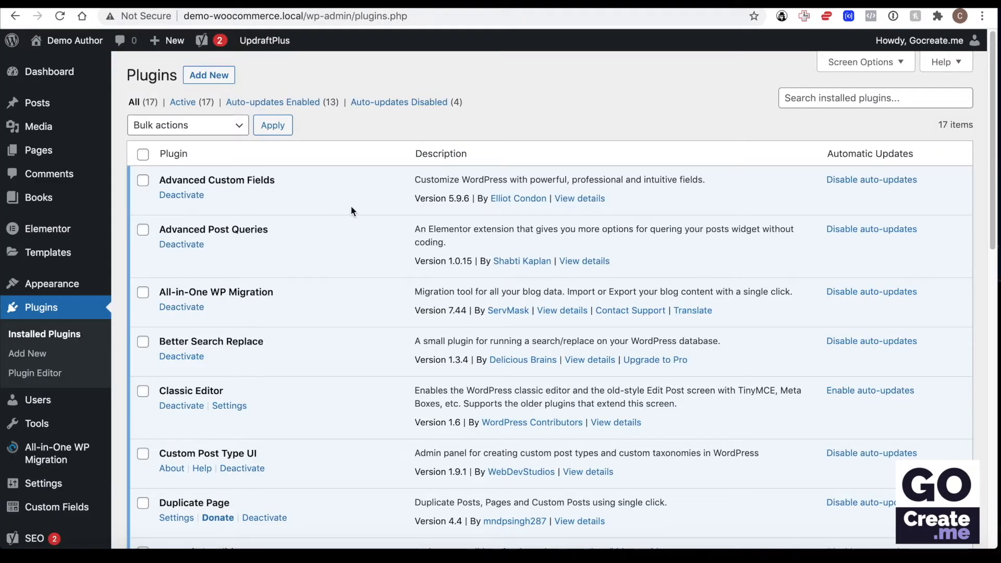
# - Review the installed plugins list, checking that Elementor and Elementor Pro are installed
pyautogui.scroll(-8, 351, 211)
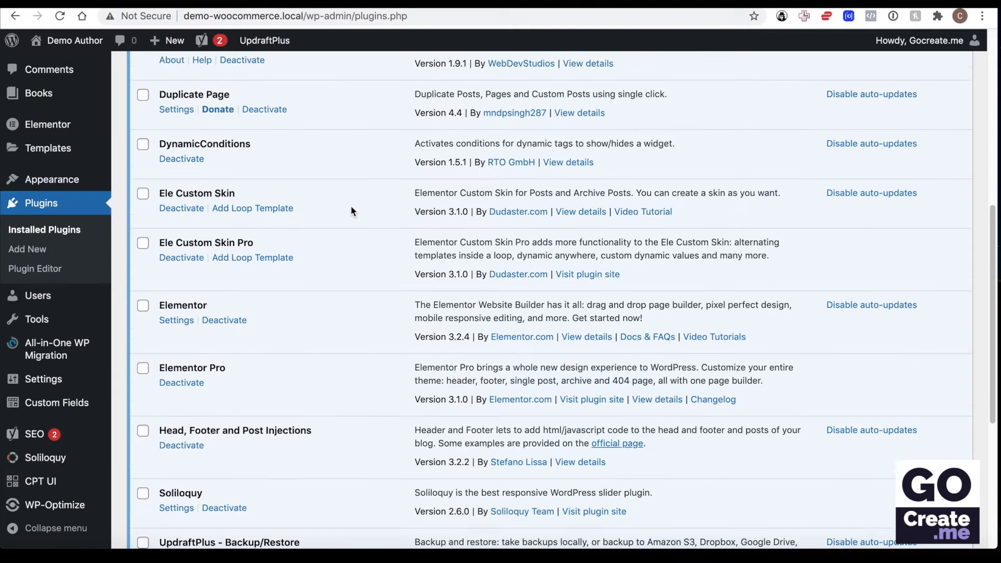
pyautogui.scroll(-3, 350, 211)
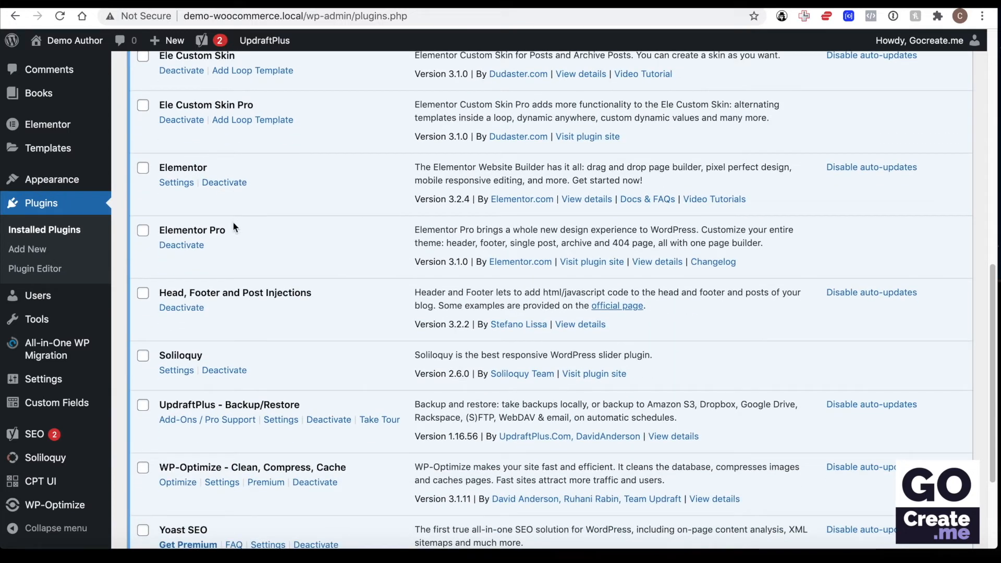
pyautogui.tripleClick(215, 229)
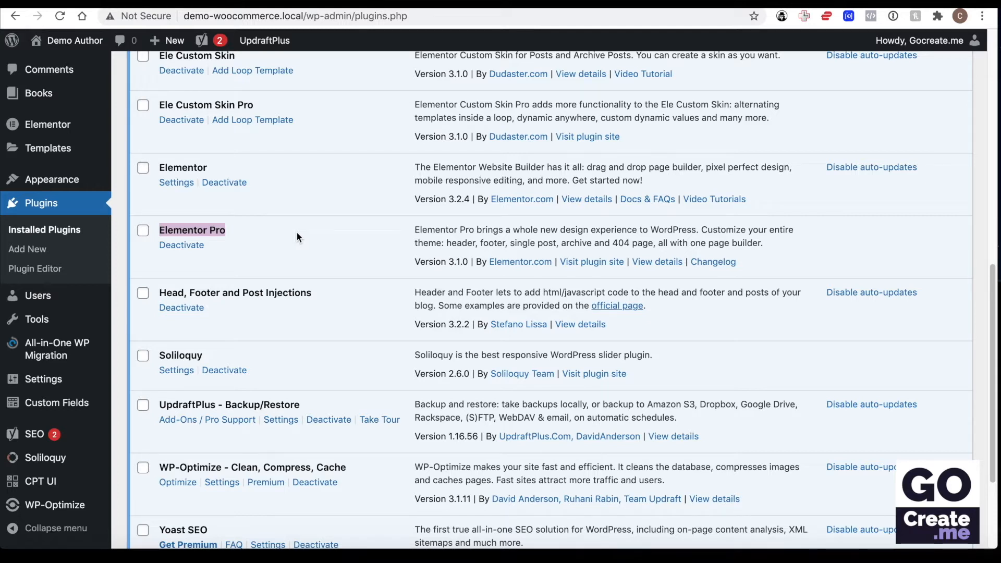
pyautogui.scroll(-3, 296, 230)
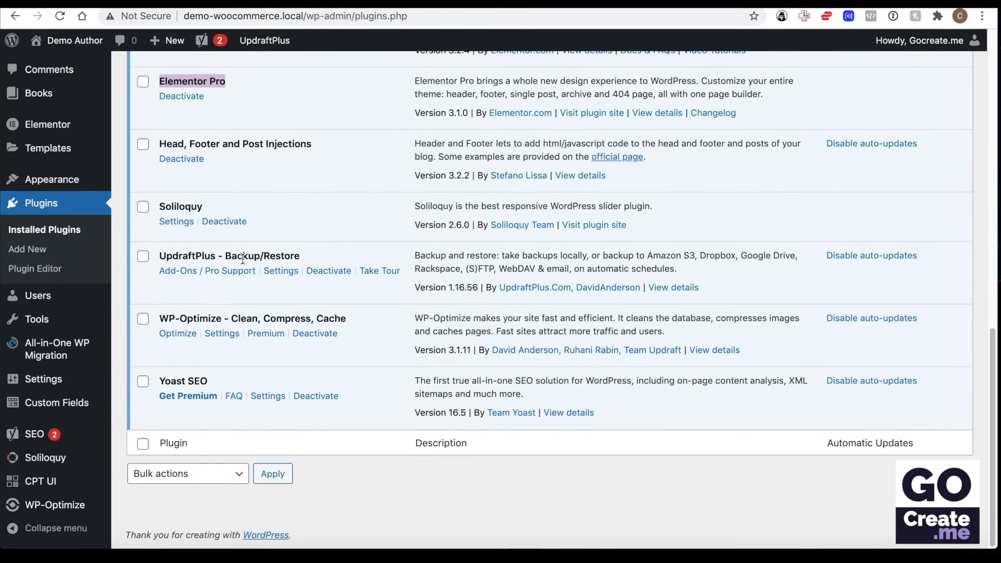
pyautogui.scroll(15, 339, 366)
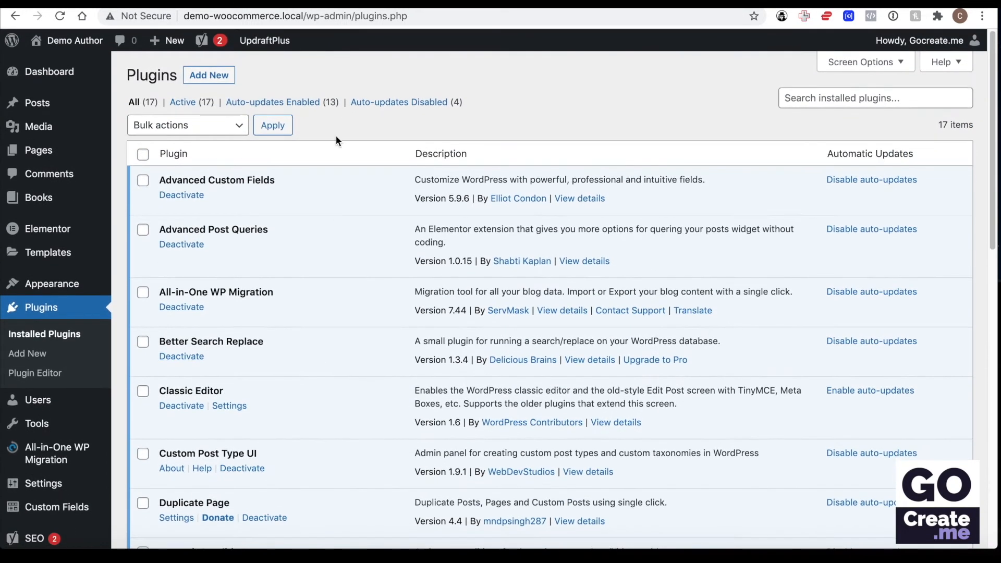
# - Search the plugin directory for "woocommerce", then install and activate the WooCommerce plugin by Automattic
pyautogui.click(223, 77)
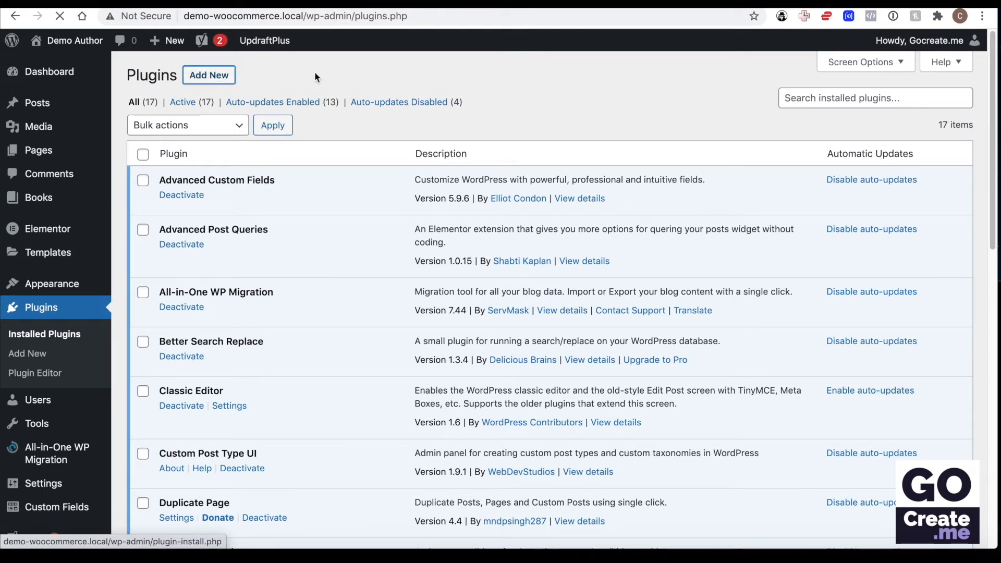
pyautogui.click(814, 115)
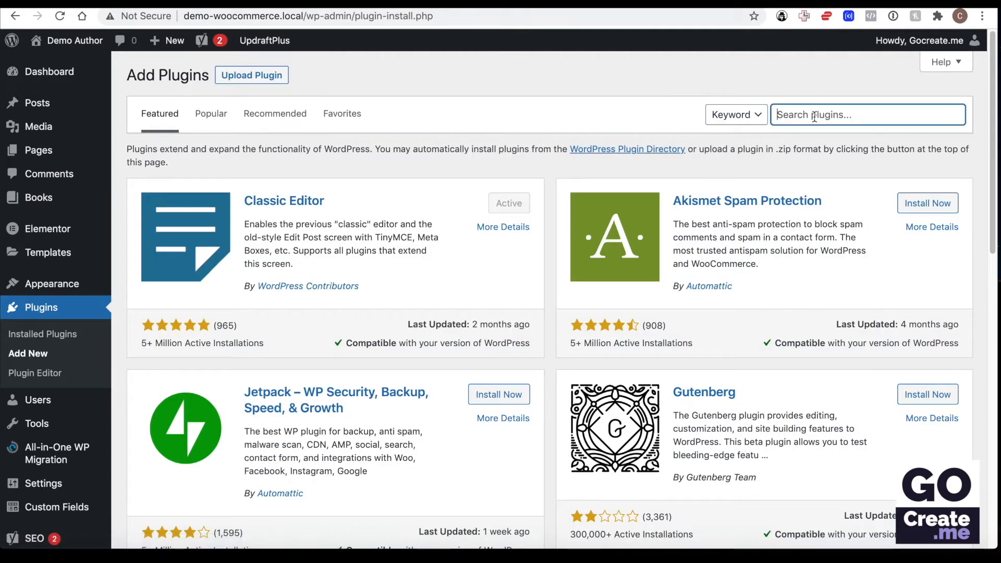
pyautogui.write('woocommerce')
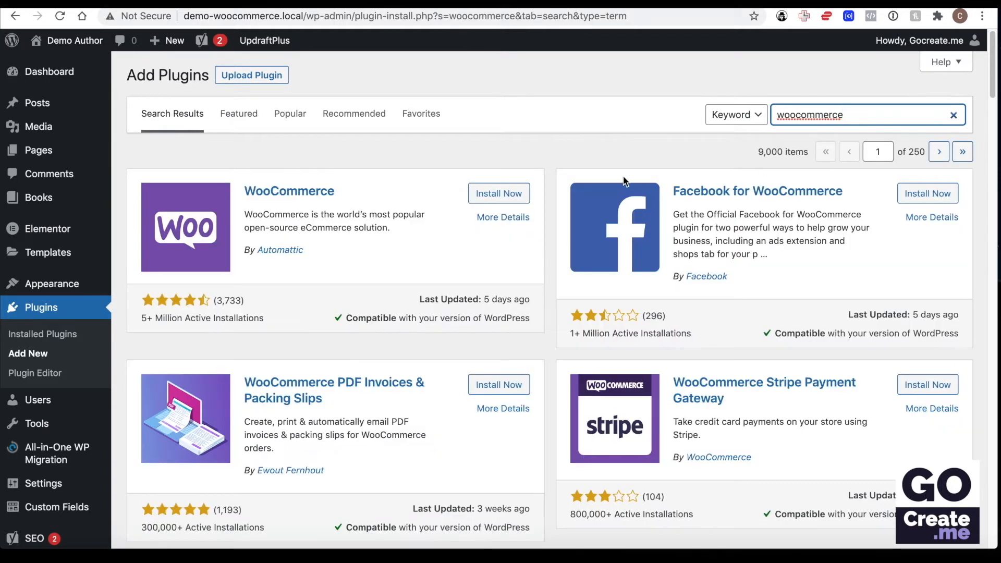
pyautogui.click(514, 193)
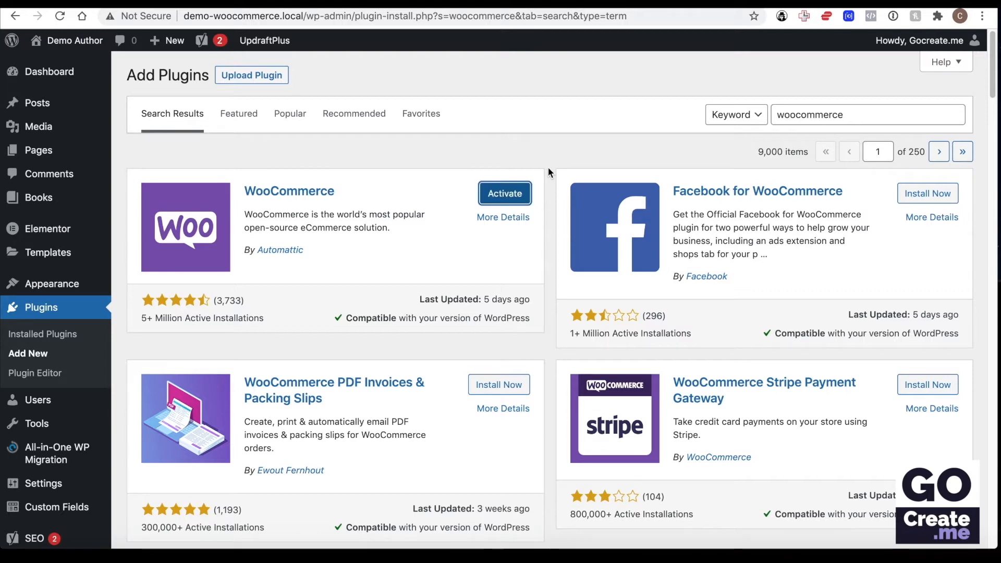
pyautogui.click(502, 195)
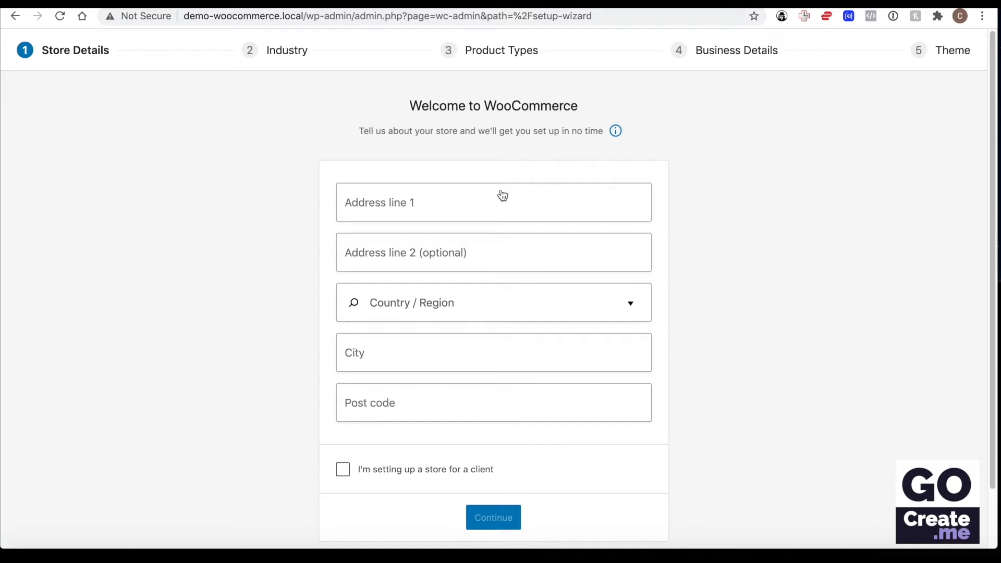
# - Skip the WooCommerce store details setup, declining usage tracking and dismissing the welcome message
pyautogui.scroll(-2, 503, 196)
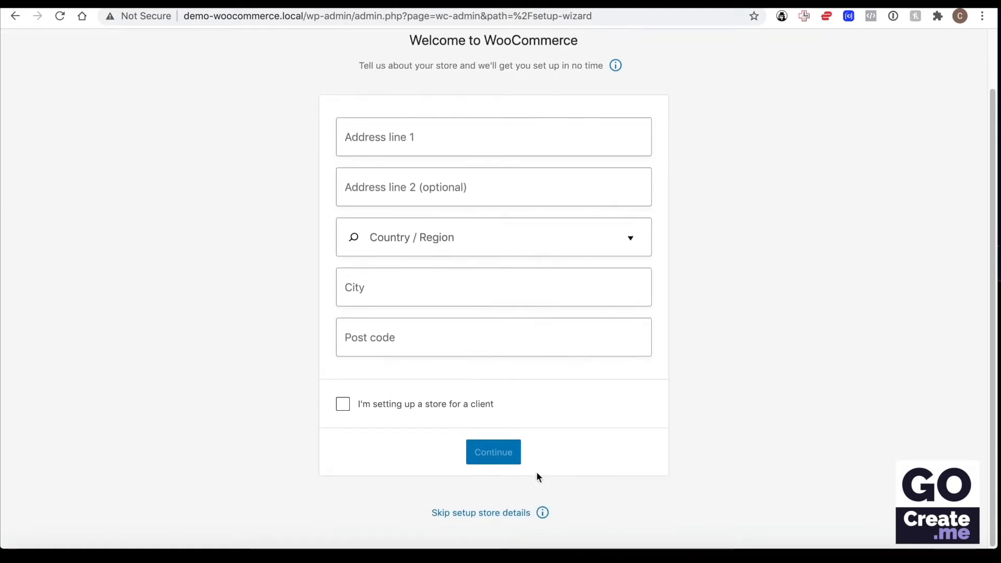
pyautogui.click(485, 514)
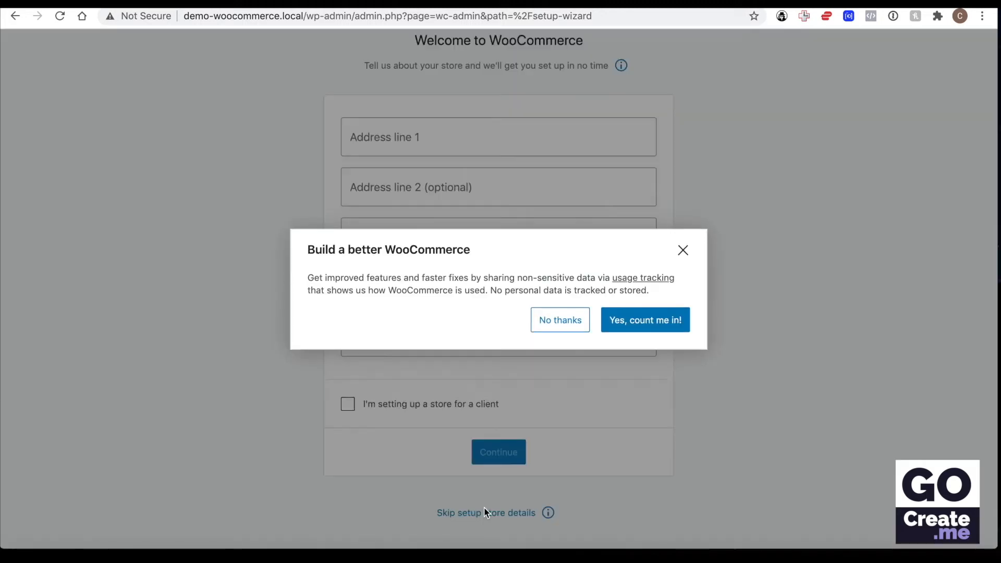
pyautogui.click(568, 319)
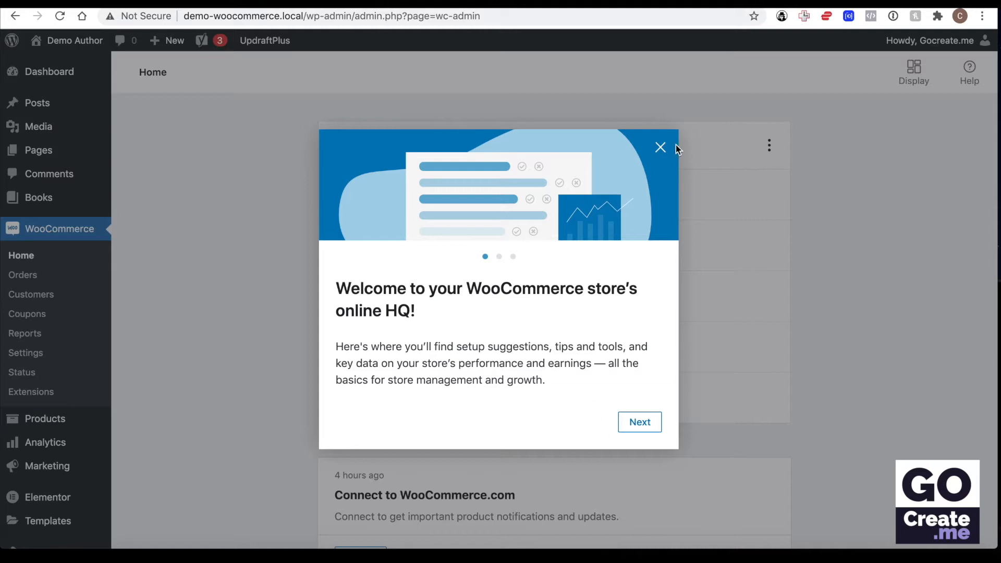
pyautogui.click(662, 149)
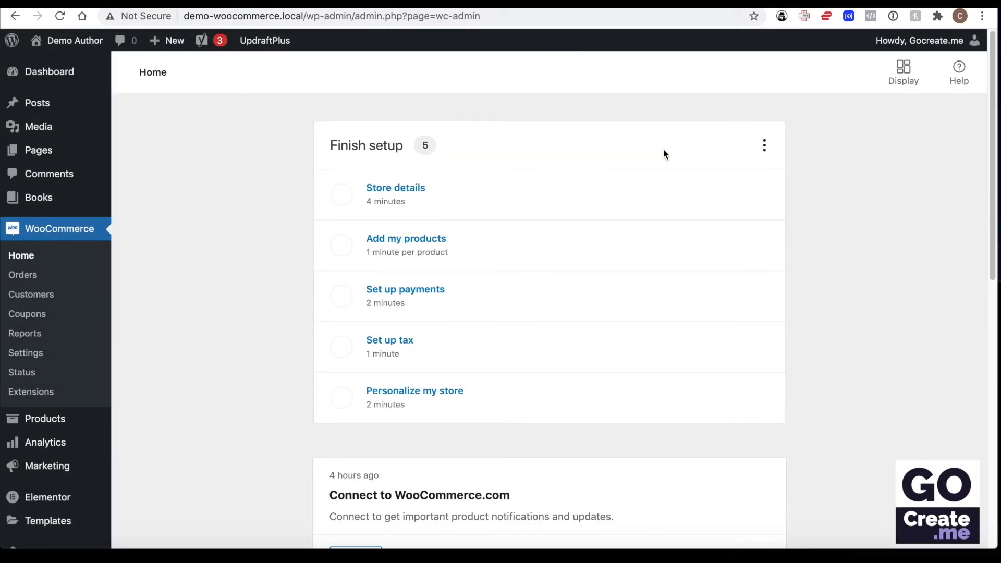
# - Examine the site's pages list for the WooCommerce Cart, Checkout, My account and Shop pages, and view the Cart page
pyautogui.click(67, 156)
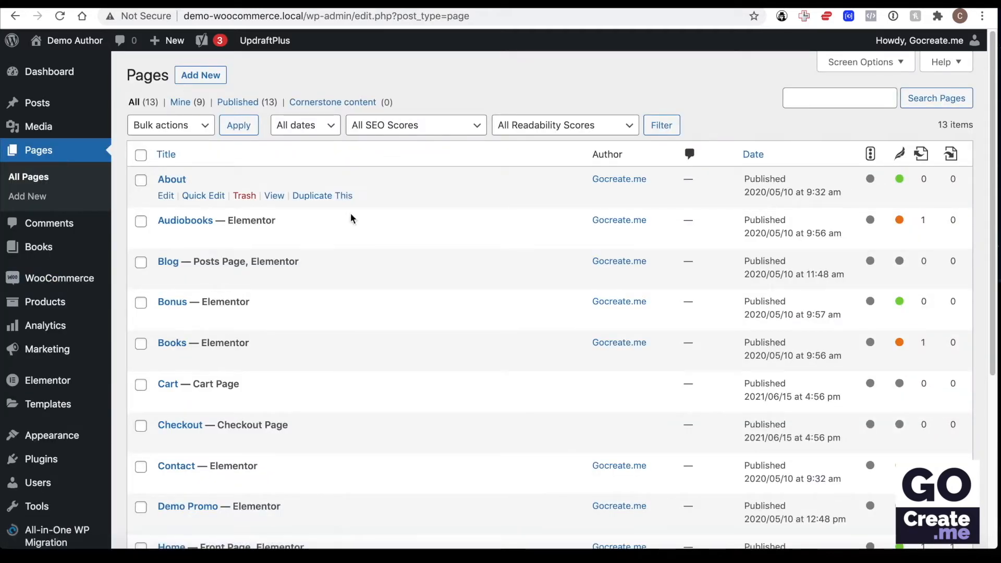
pyautogui.moveTo(367, 227)
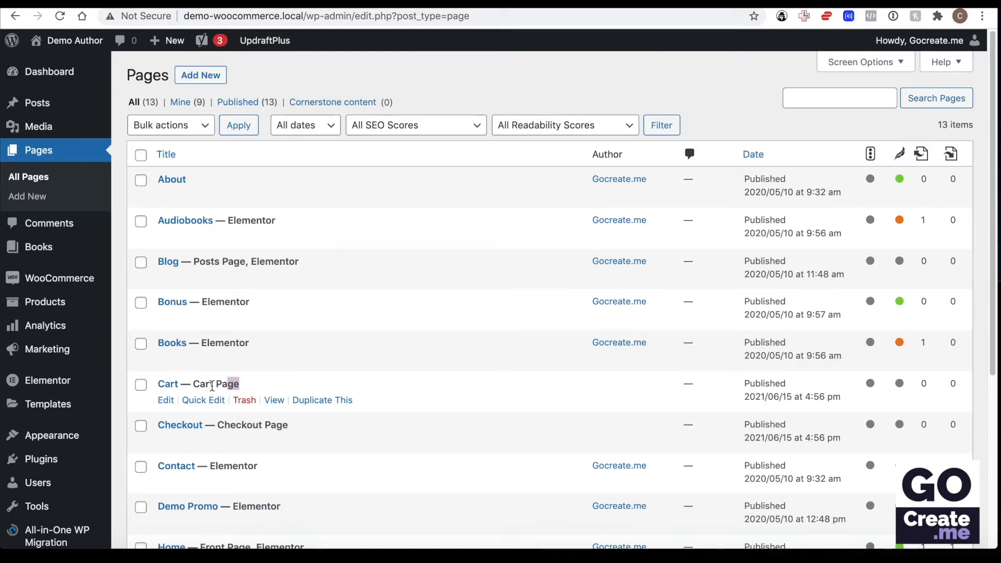
pyautogui.moveTo(213, 386); pyautogui.dragTo(157, 386)
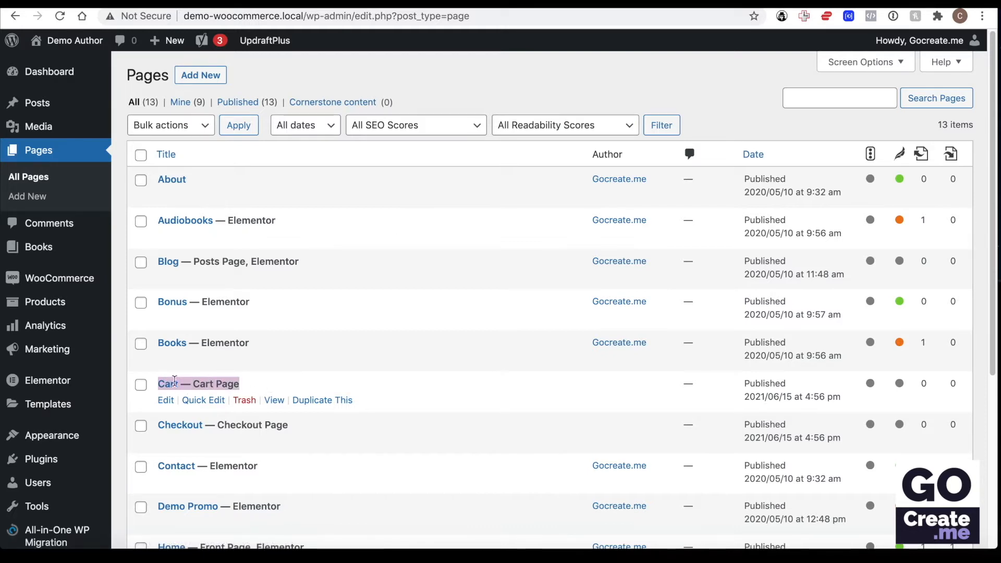
pyautogui.moveTo(292, 427); pyautogui.dragTo(156, 429)
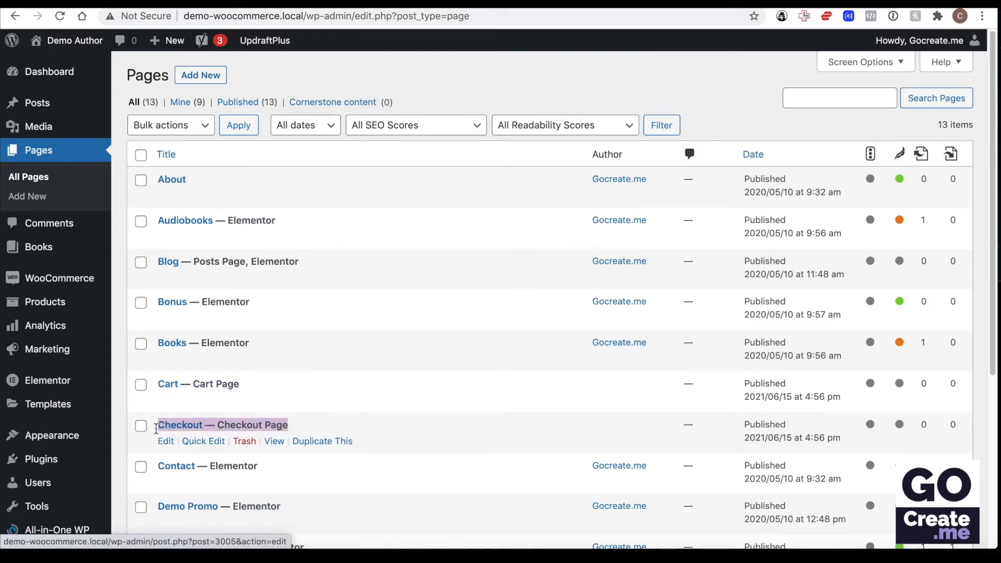
pyautogui.scroll(-4, 328, 405)
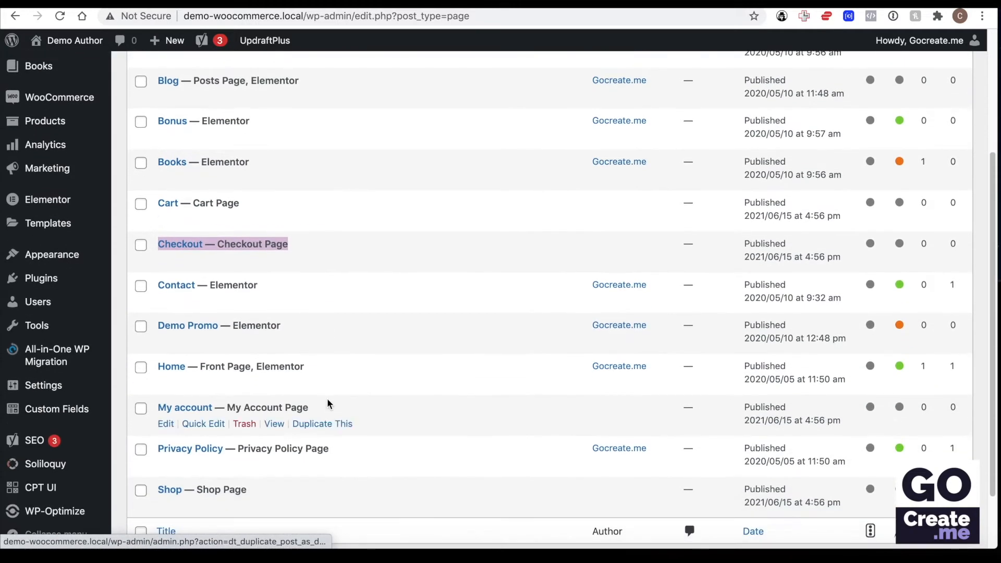
pyautogui.moveTo(337, 406); pyautogui.dragTo(156, 410)
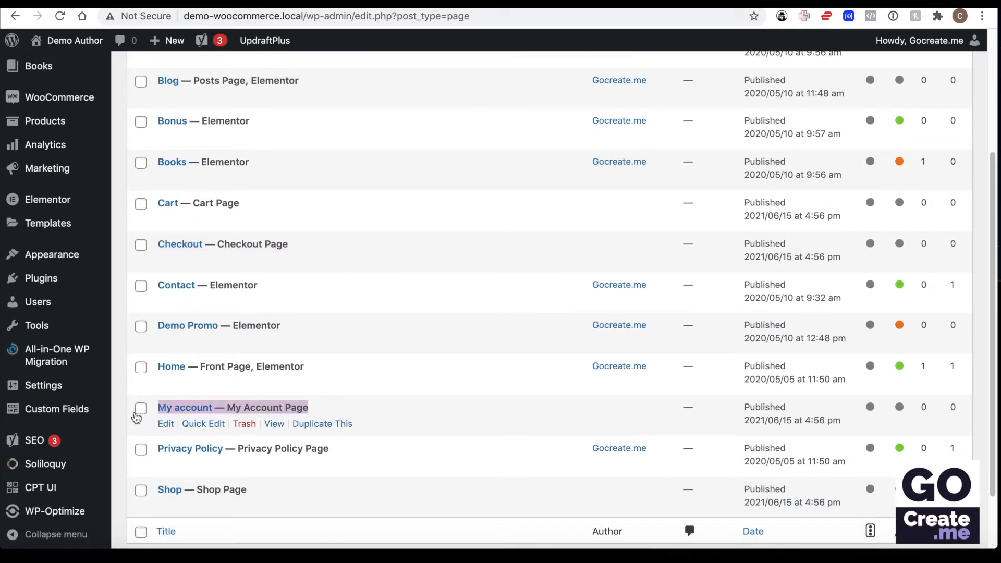
pyautogui.moveTo(280, 490); pyautogui.dragTo(149, 489)
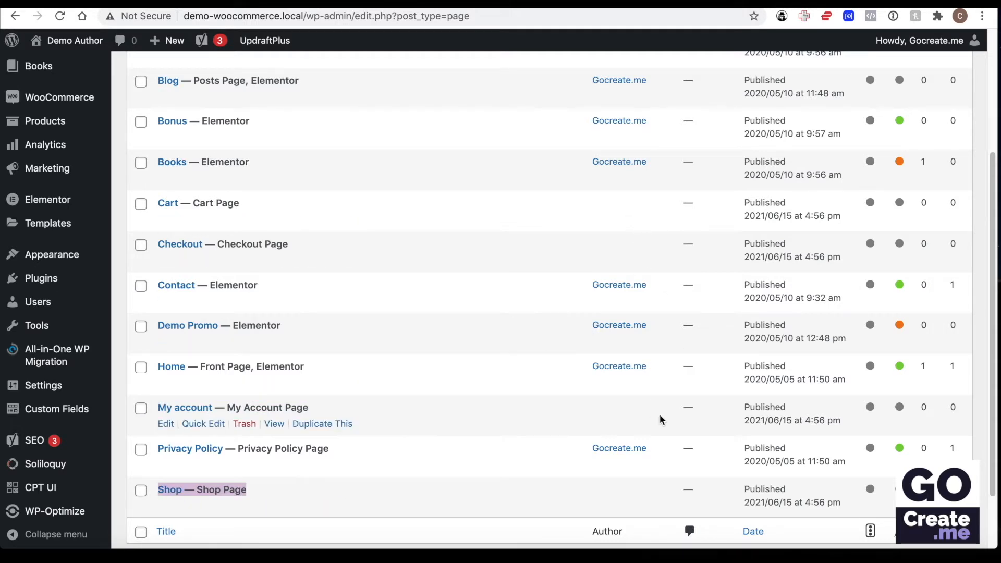
pyautogui.scroll(5, 675, 454)
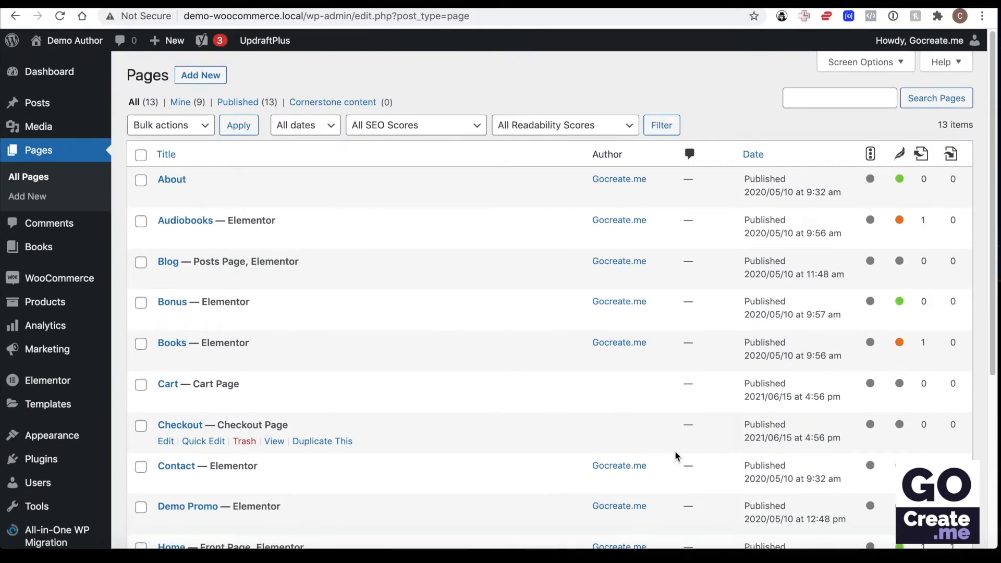
pyautogui.click(275, 401)
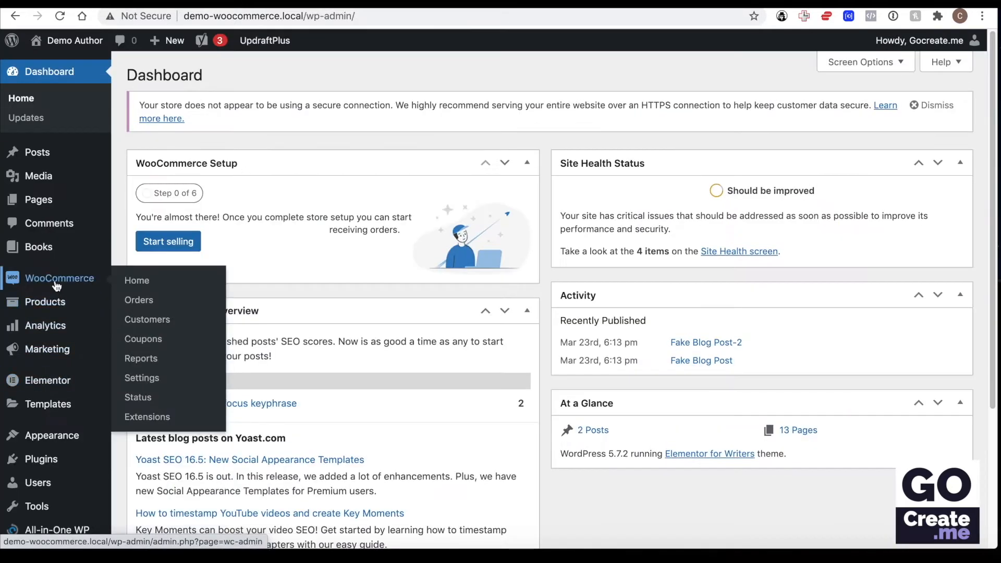
# - Create a new product titled "Demo Product" and set its product image from the media library
pyautogui.moveTo(59, 306)
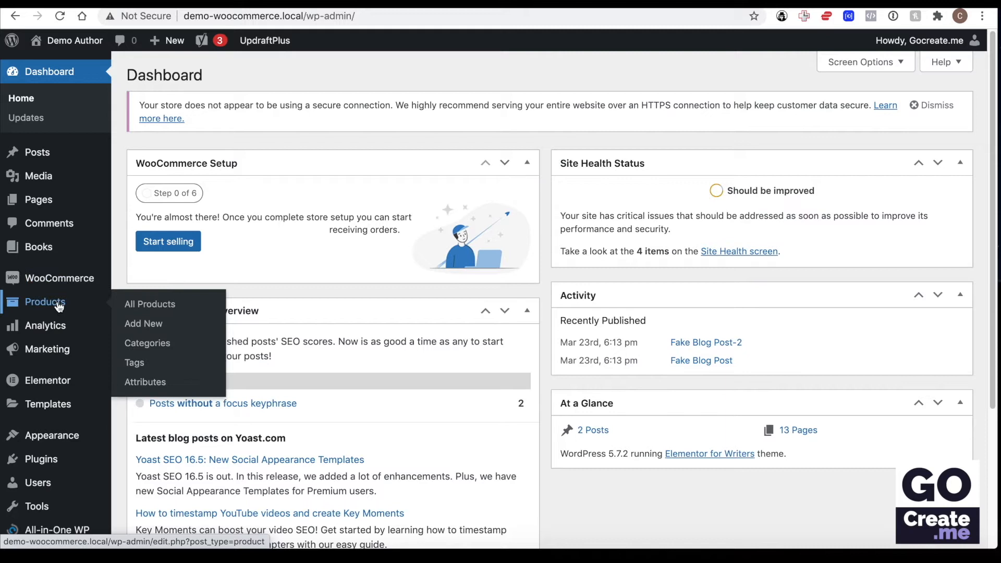
pyautogui.click(153, 325)
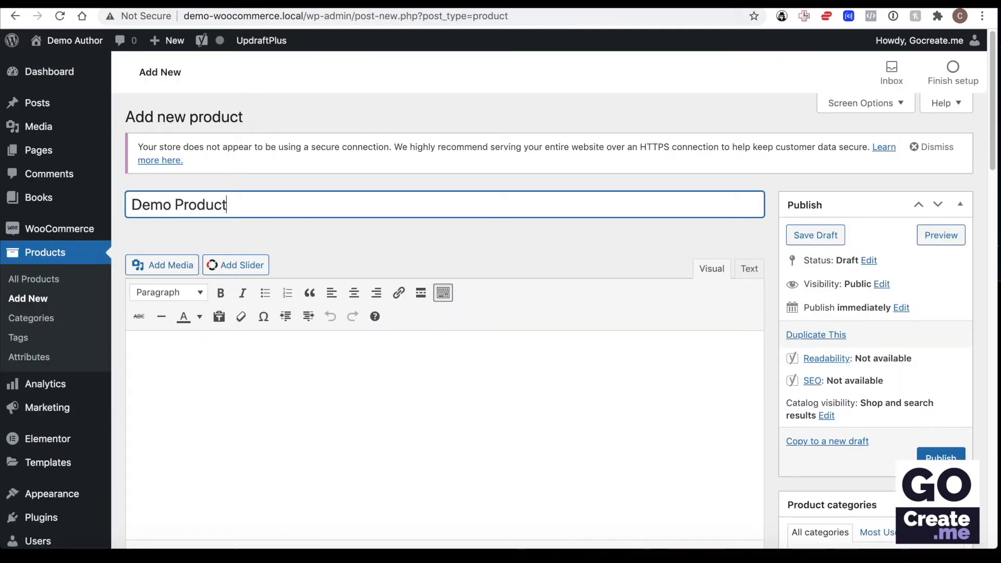
pyautogui.scroll(-15, 847, 269)
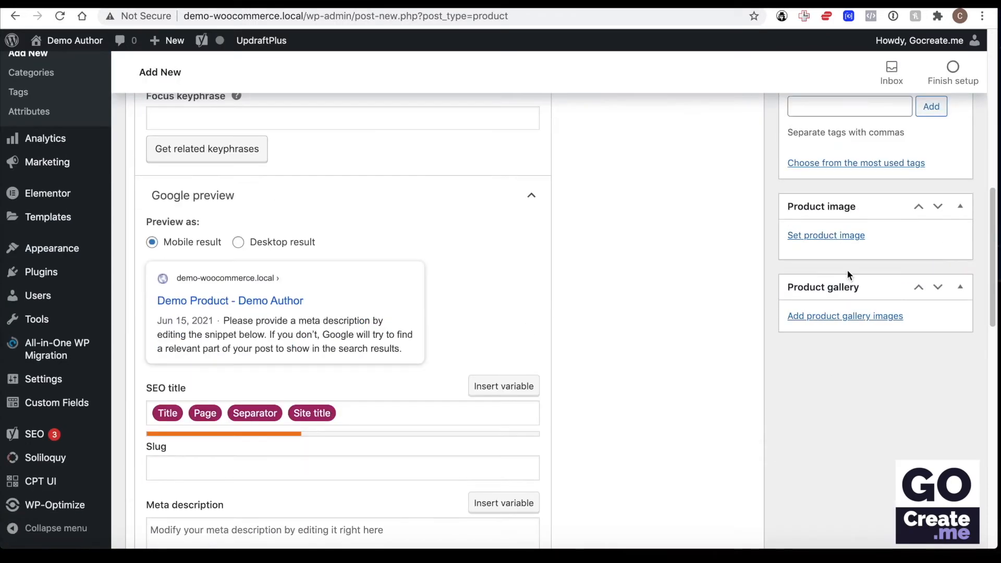
pyautogui.click(831, 237)
pyautogui.click(604, 213)
pyautogui.click(886, 508)
# - Enter the product description "This is a fake test product" and the short description "This short description appears above the regular description."
pyautogui.scroll(15, 671, 418)
pyautogui.click(465, 393)
pyautogui.write('This is a fake text product')
pyautogui.scroll(-15, 498, 443)
pyautogui.click(439, 414)
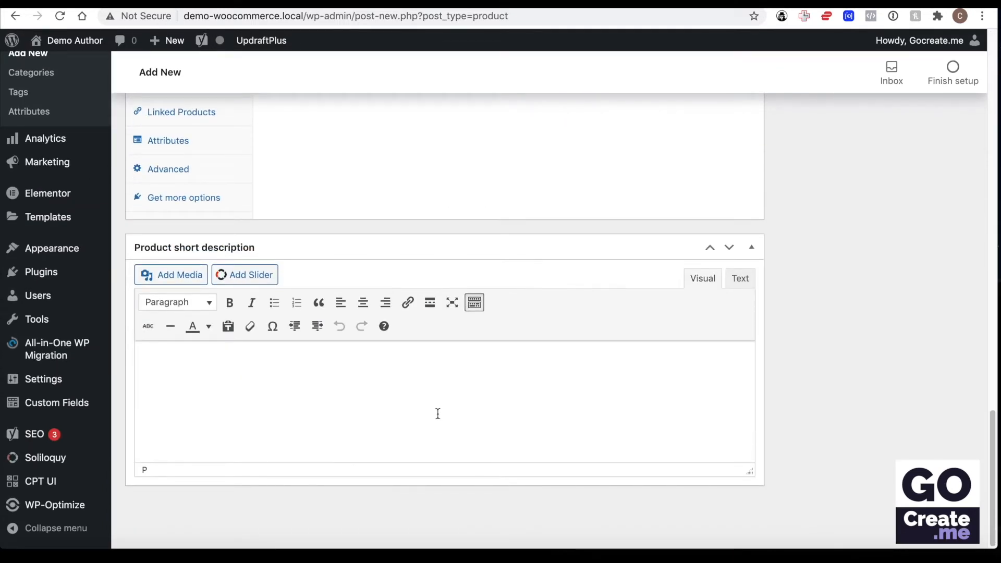
pyautogui.write('This ')
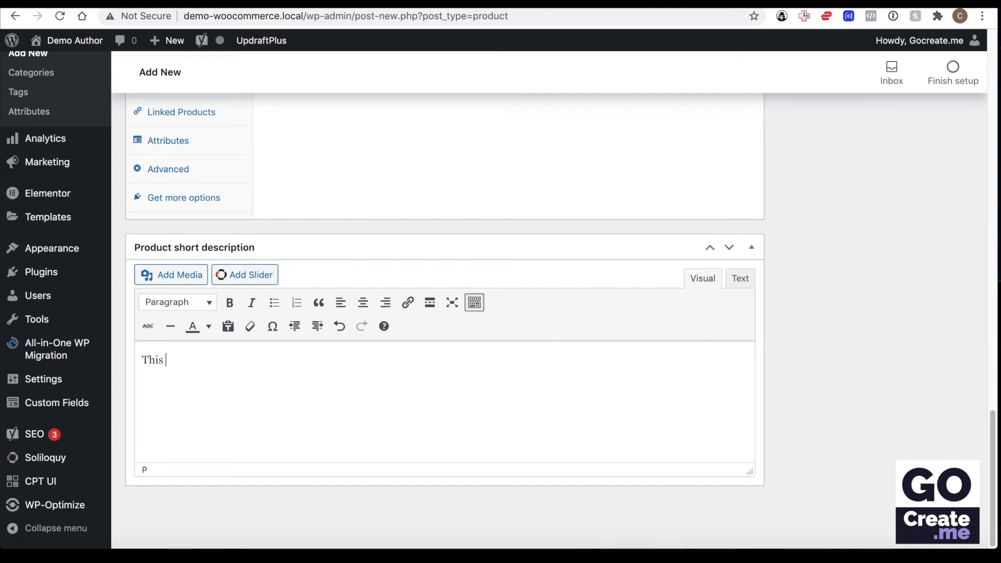
pyautogui.write('short description appears above the regular description.')
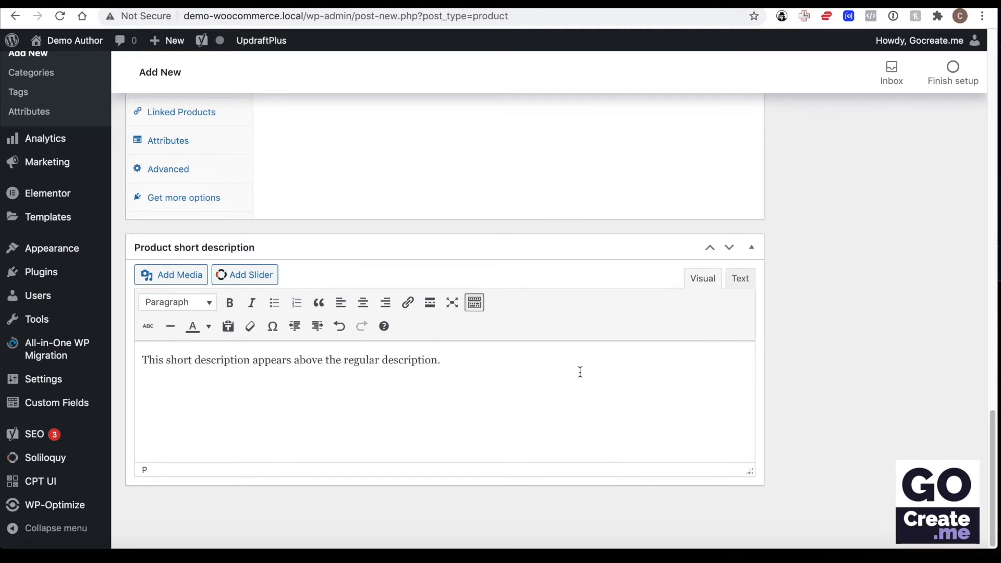
# - Set the product's regular price to $9.99 and its shipping weight to 1 kg
pyautogui.scroll(5, 580, 373)
pyautogui.click(409, 284)
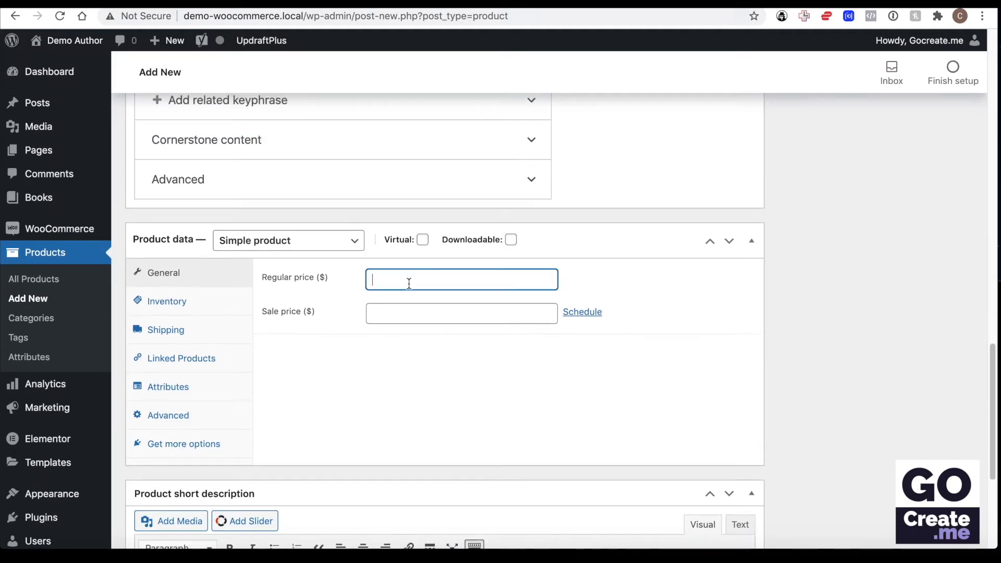
pyautogui.write('9.99')
pyautogui.click(212, 304)
pyautogui.click(209, 330)
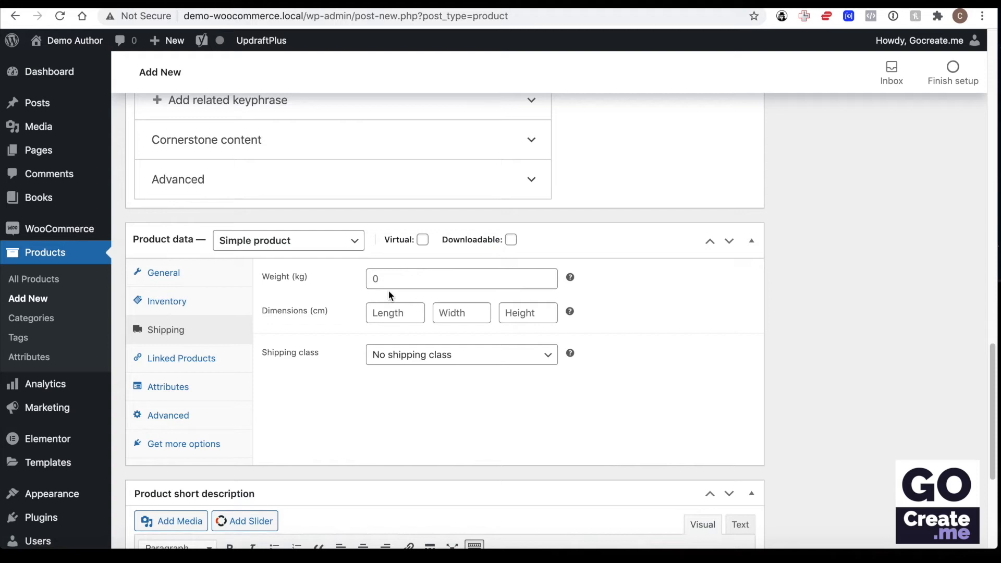
pyautogui.click(374, 279)
pyautogui.write('10')
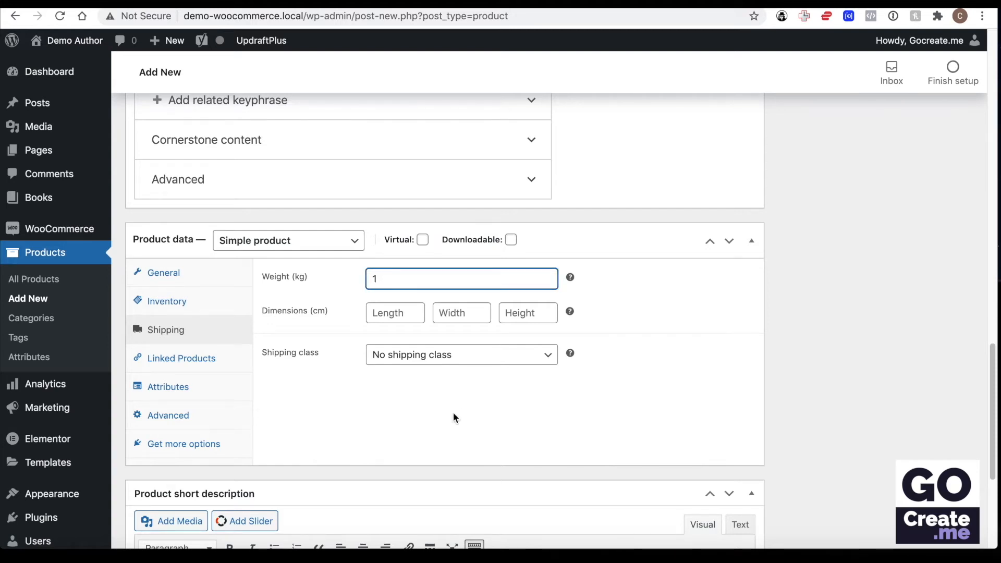
# - Set the product's shipping dimensions to 10 cm length, 10 cm width and 2 cm height, and publish the product
pyautogui.click(385, 315)
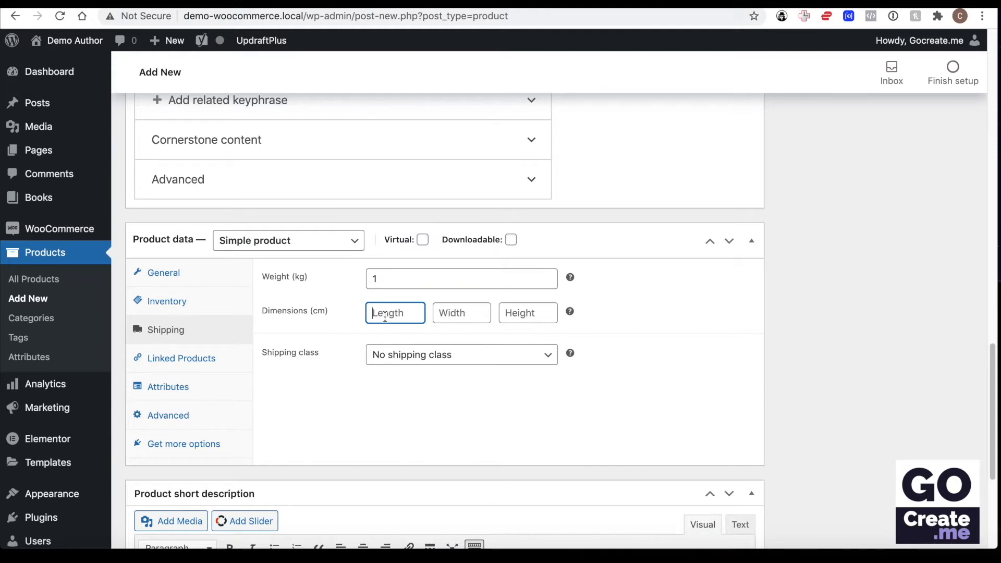
pyautogui.write('10')
pyautogui.press('Tab')
pyautogui.write('10')
pyautogui.press('Tab')
pyautogui.write('2')
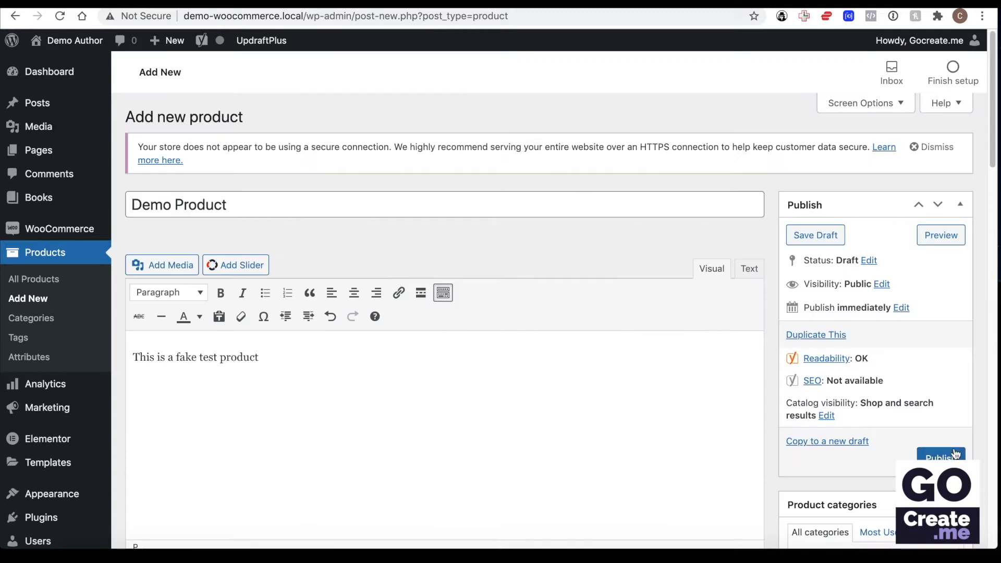
pyautogui.click(953, 457)
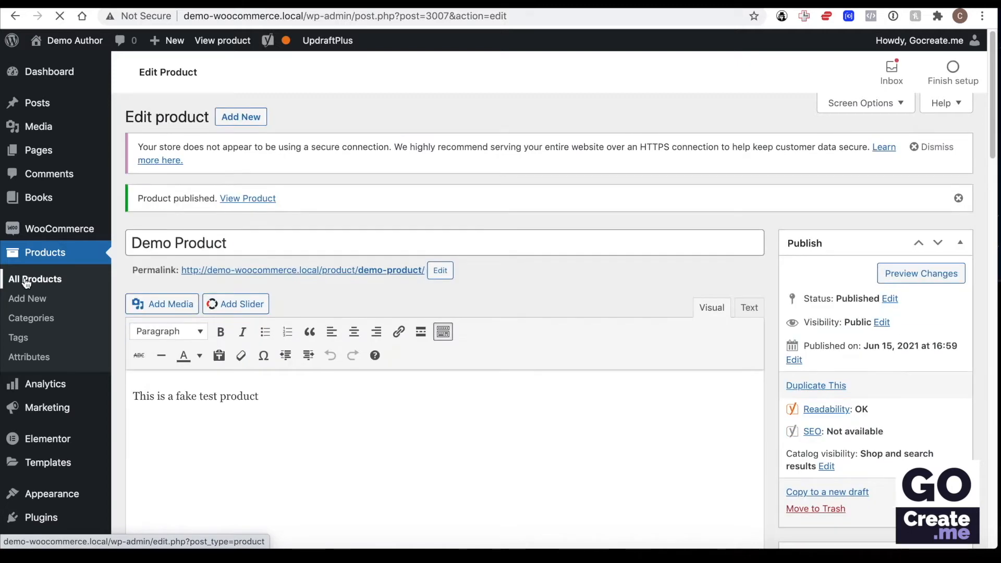
# - Duplicate Demo Product from the product list and title the copy "Demo Product 2"
pyautogui.click(26, 282)
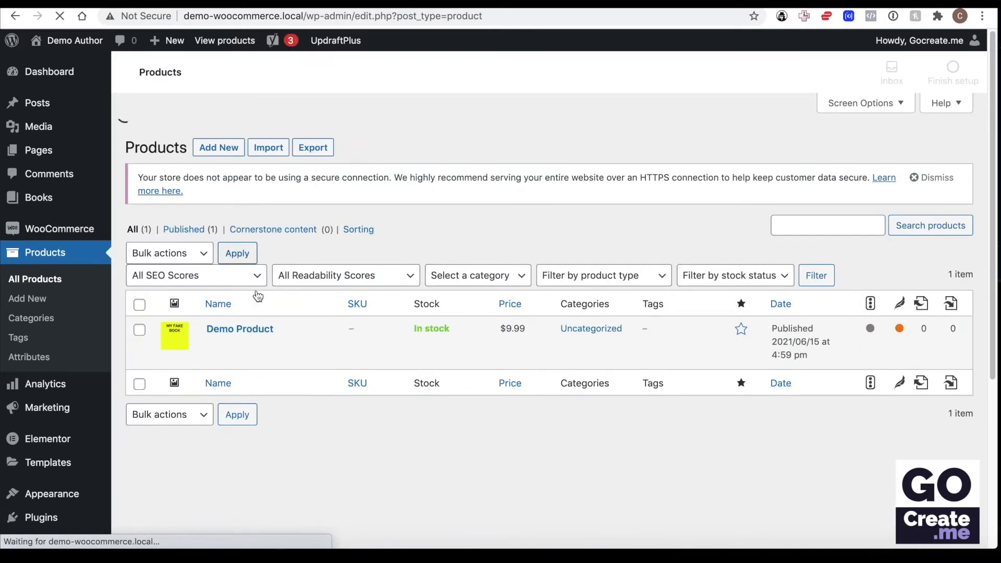
pyautogui.click(286, 327)
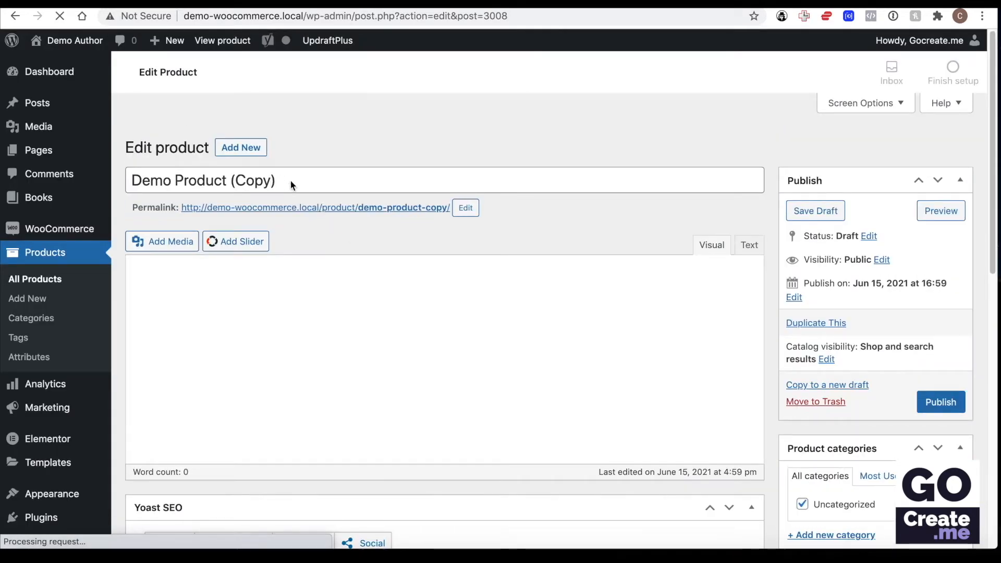
pyautogui.moveTo(296, 204); pyautogui.dragTo(232, 205)
pyautogui.write('2')
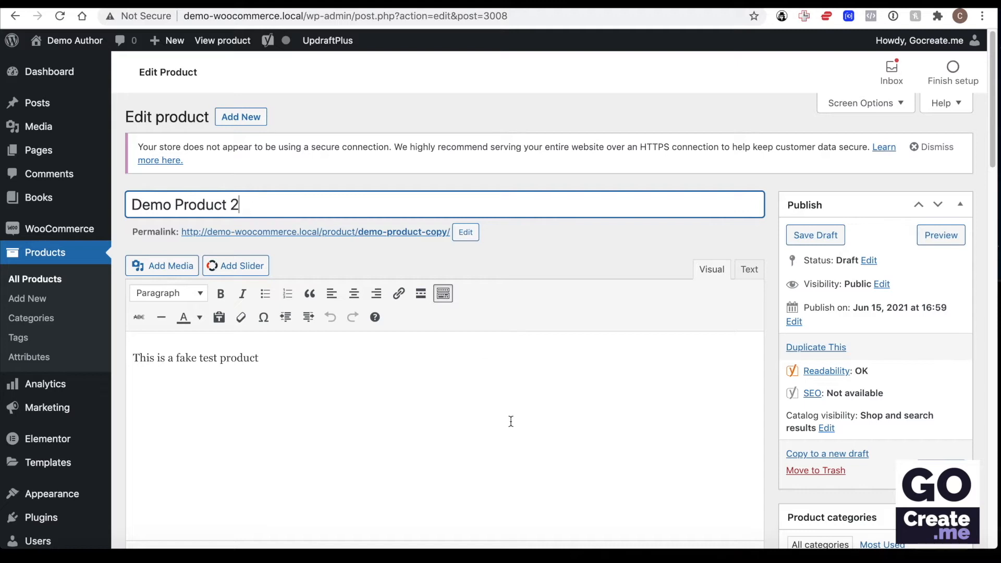
# - Replace the copied product's image with fake-audiobook.jpg from the media library
pyautogui.scroll(-20, 509, 407)
pyautogui.scroll(5, 744, 342)
pyautogui.scroll(5, 753, 347)
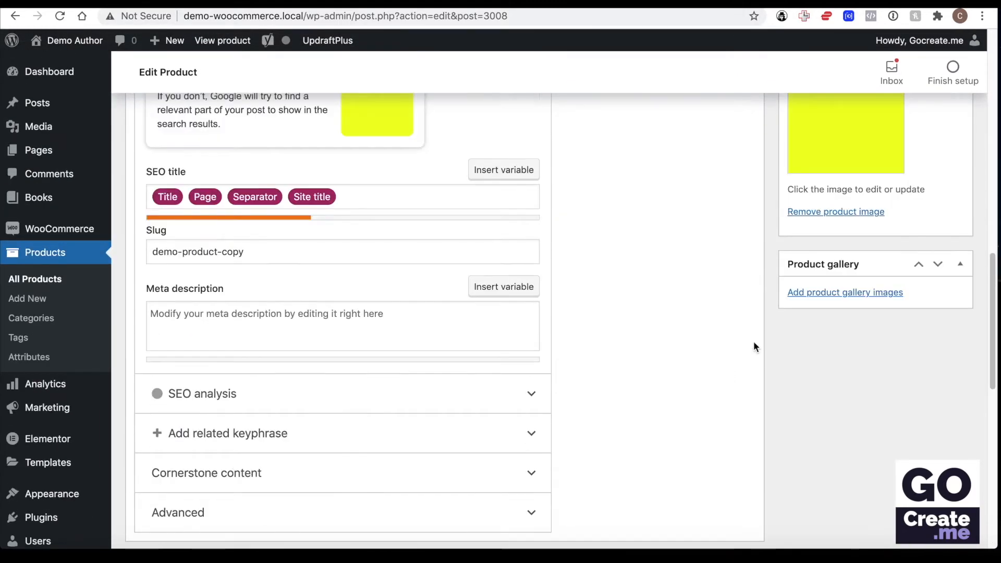
pyautogui.click(832, 213)
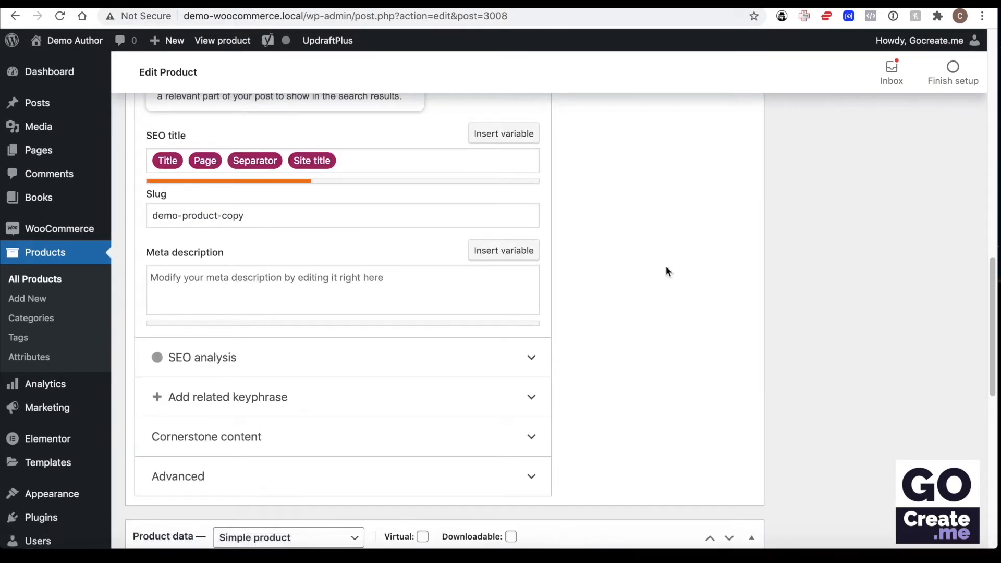
pyautogui.scroll(6, 666, 269)
pyautogui.click(834, 298)
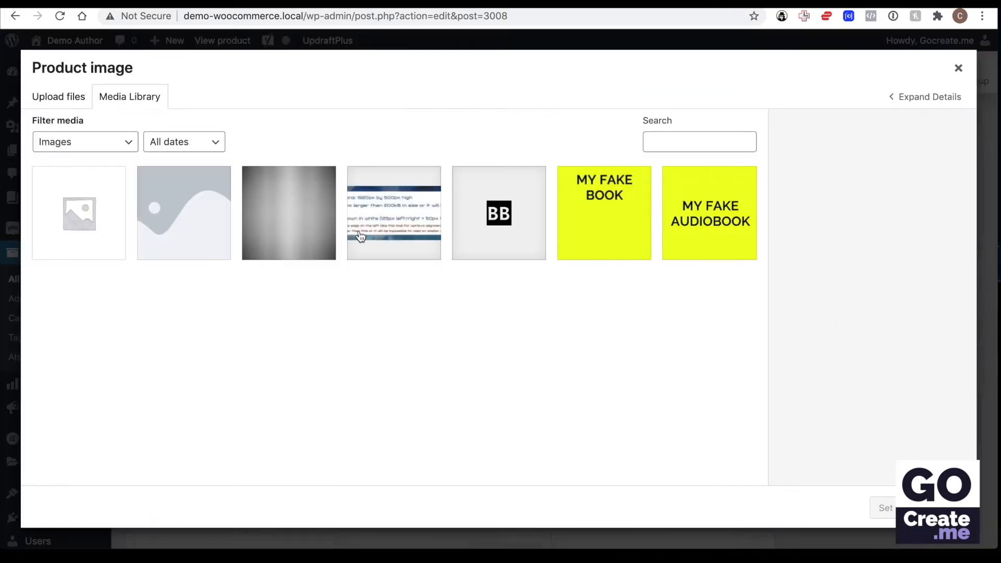
pyautogui.click(726, 223)
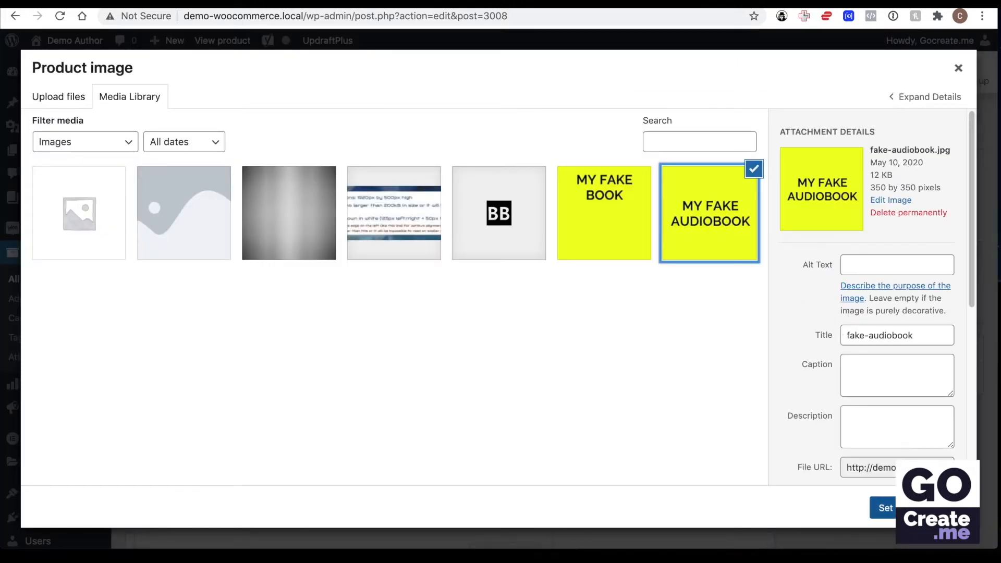
pyautogui.click(884, 508)
pyautogui.scroll(10, 690, 359)
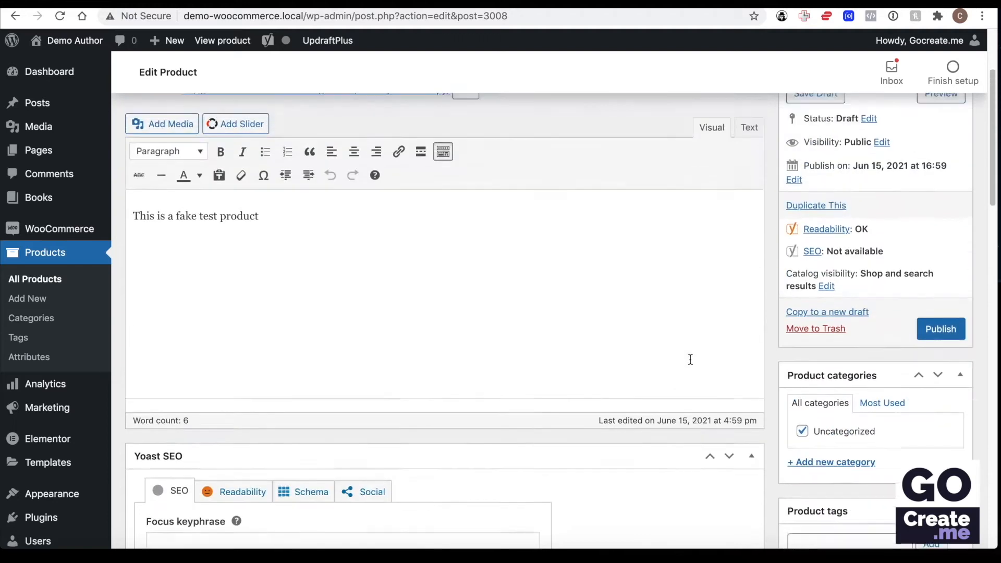
# - Set Demo Product 2's regular price to $3.99, mark it as virtual, and publish it
pyautogui.scroll(-15, 690, 359)
pyautogui.scroll(-5, 690, 362)
pyautogui.scroll(5, 690, 362)
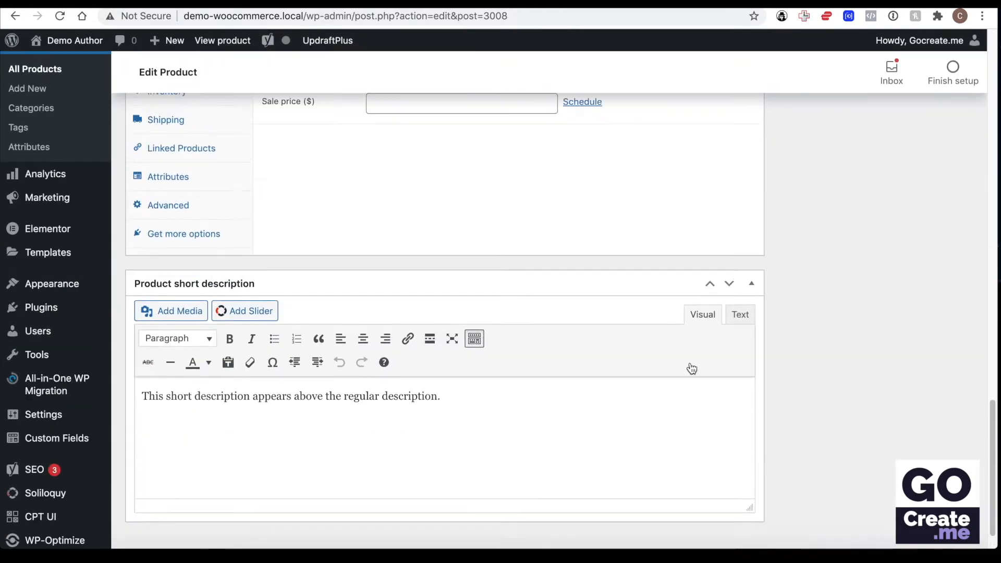
pyautogui.click(379, 265)
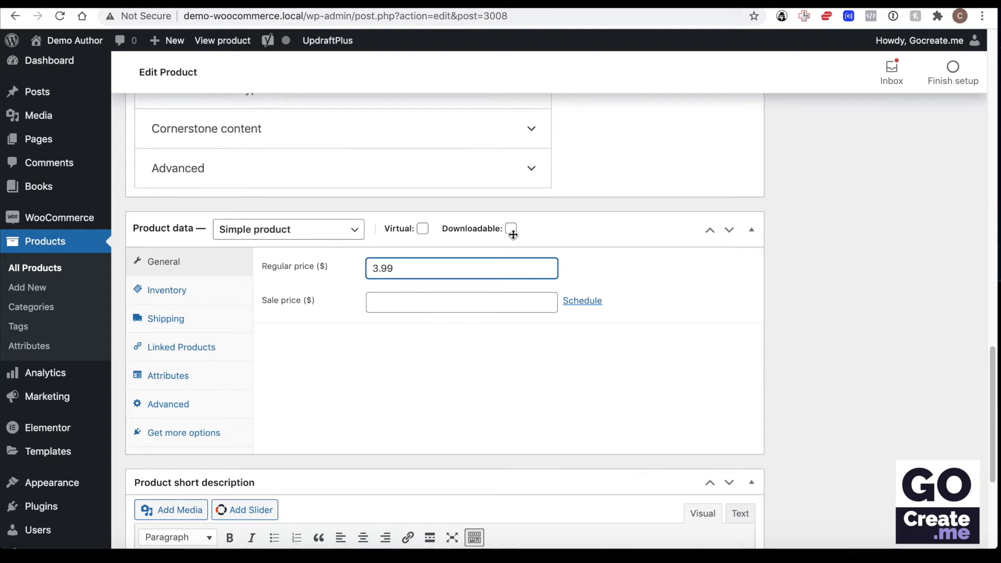
pyautogui.click(422, 229)
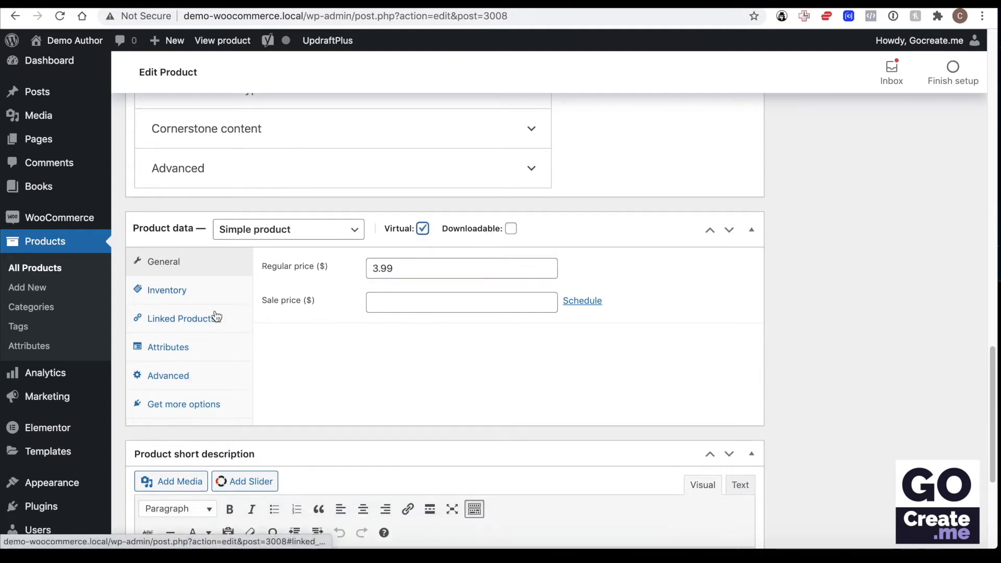
pyautogui.scroll(1, 729, 322)
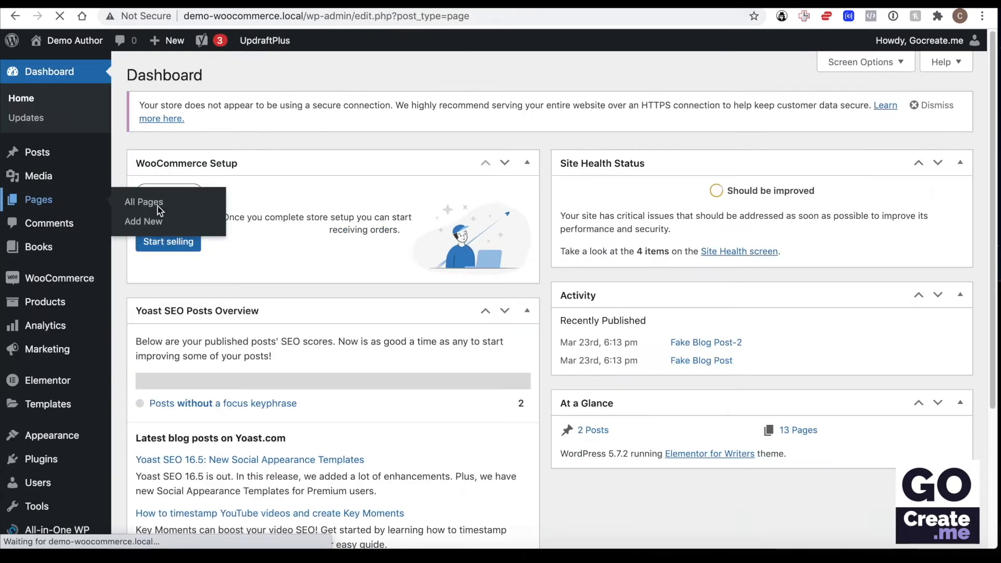
# - Find the Shop page in the site's list of pages and view it on the live site
pyautogui.click(102, 205)
pyautogui.scroll(-3, 248, 320)
pyautogui.scroll(-2, 249, 321)
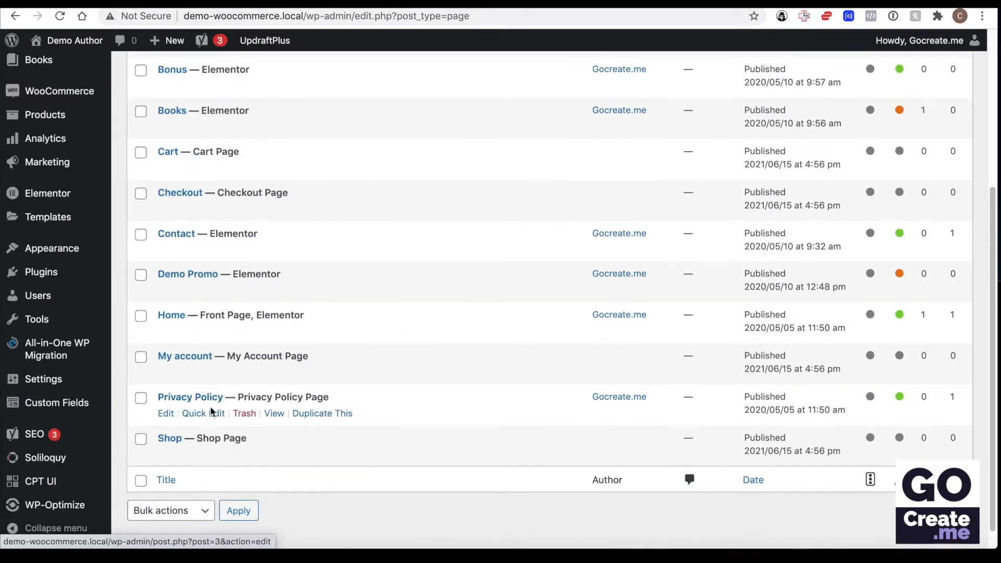
pyautogui.click(272, 455)
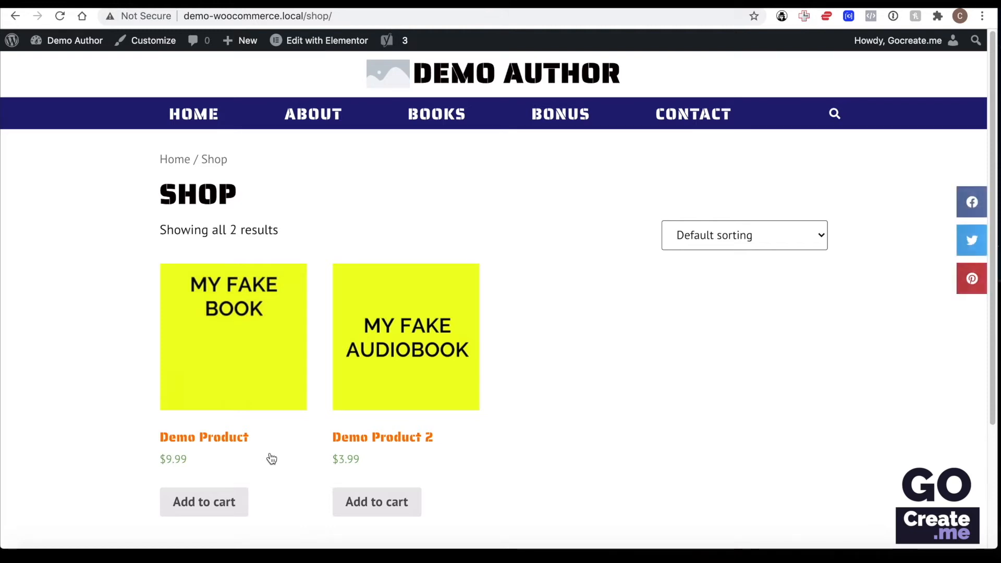
# - Review the Demo Product page, add one unit to the cart, and view the cart
pyautogui.click(254, 356)
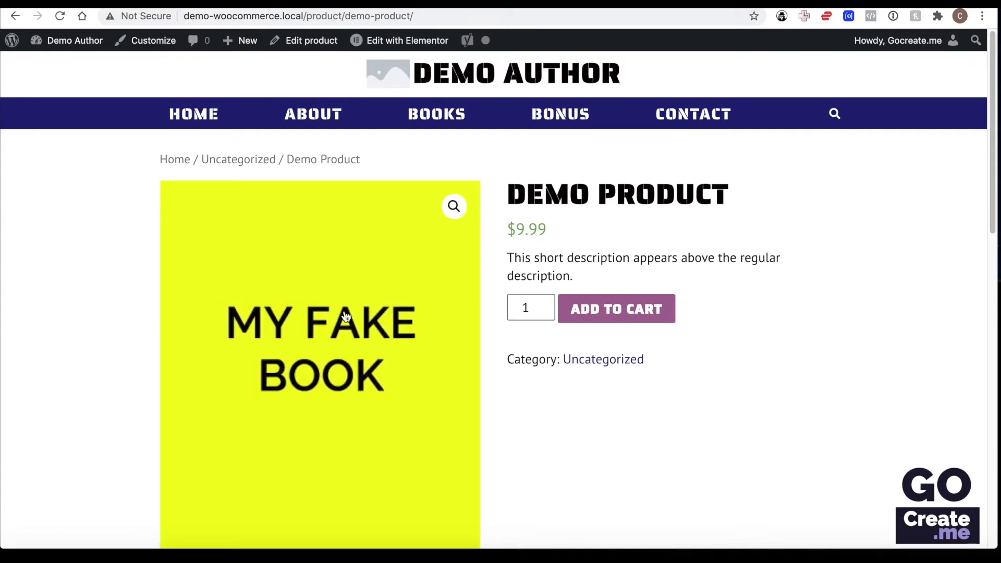
pyautogui.scroll(-5, 556, 328)
pyautogui.scroll(-10, 556, 329)
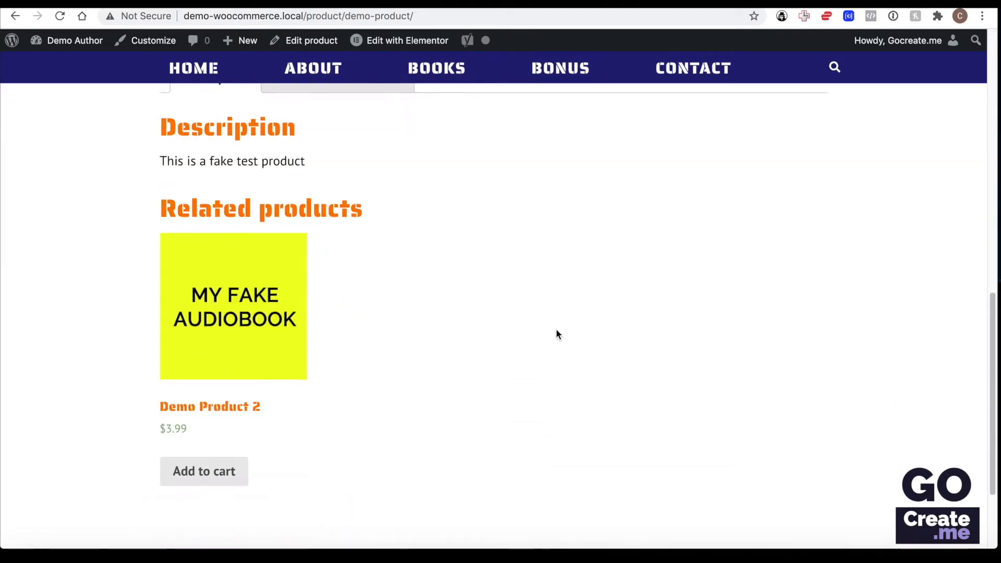
pyautogui.scroll(13, 556, 329)
pyautogui.click(605, 309)
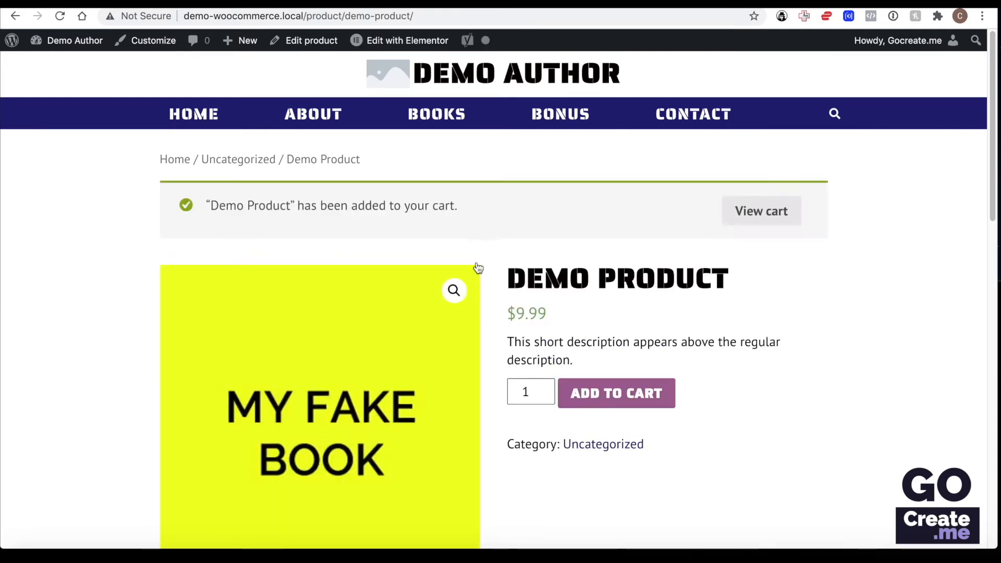
pyautogui.click(761, 216)
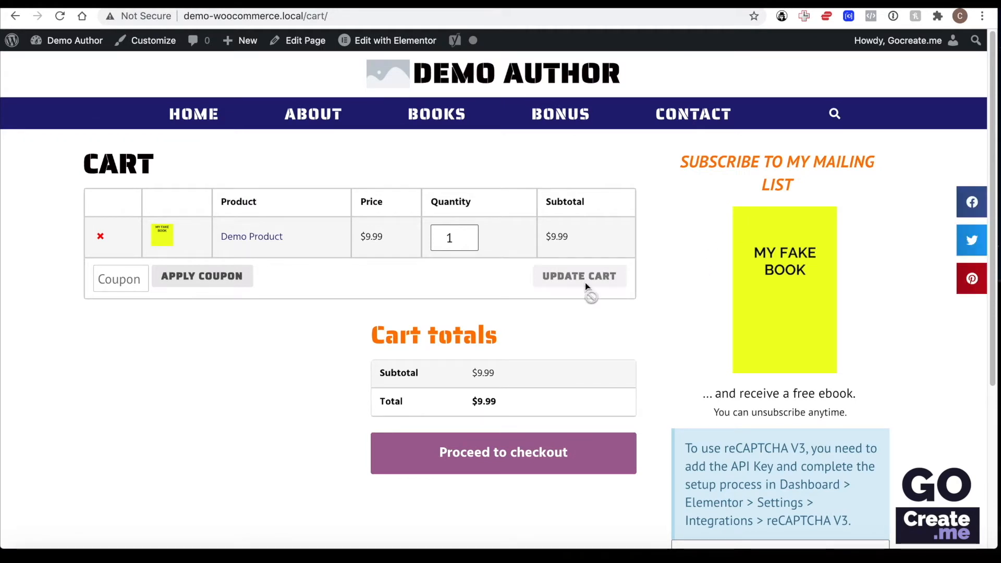
# - Proceed to checkout and examine the billing form, order summary and payment section
pyautogui.click(524, 459)
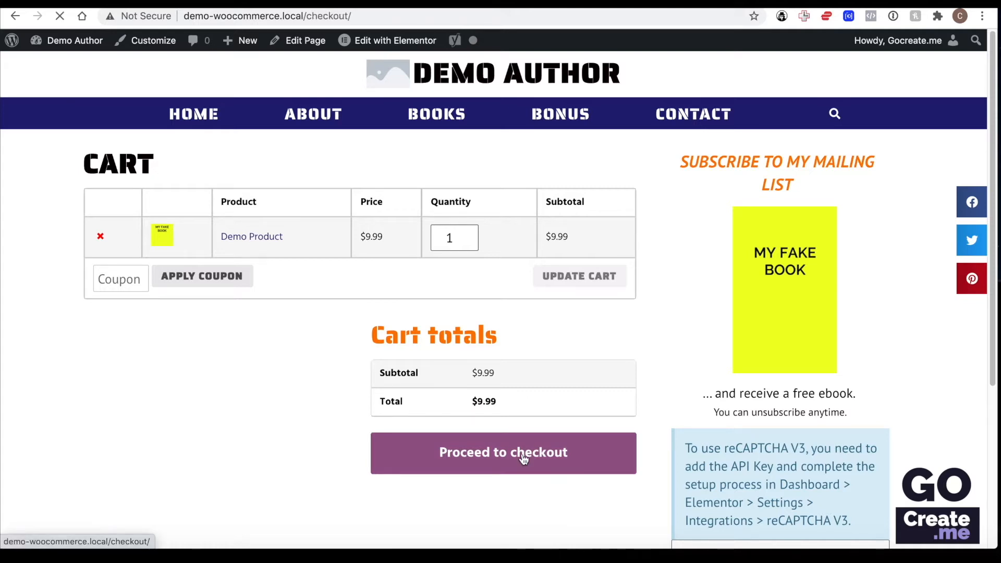
pyautogui.scroll(-13, 524, 459)
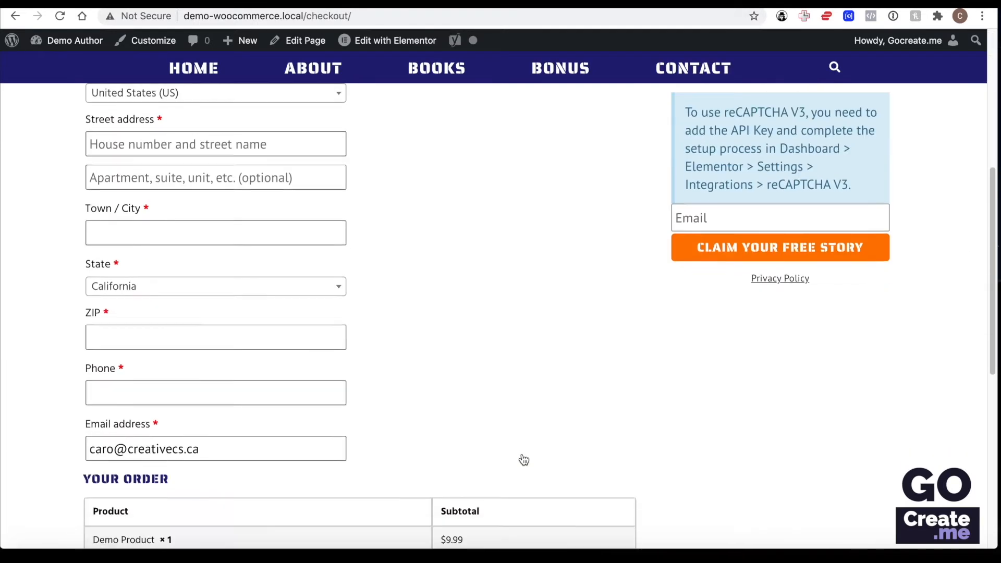
pyautogui.scroll(-2, 524, 459)
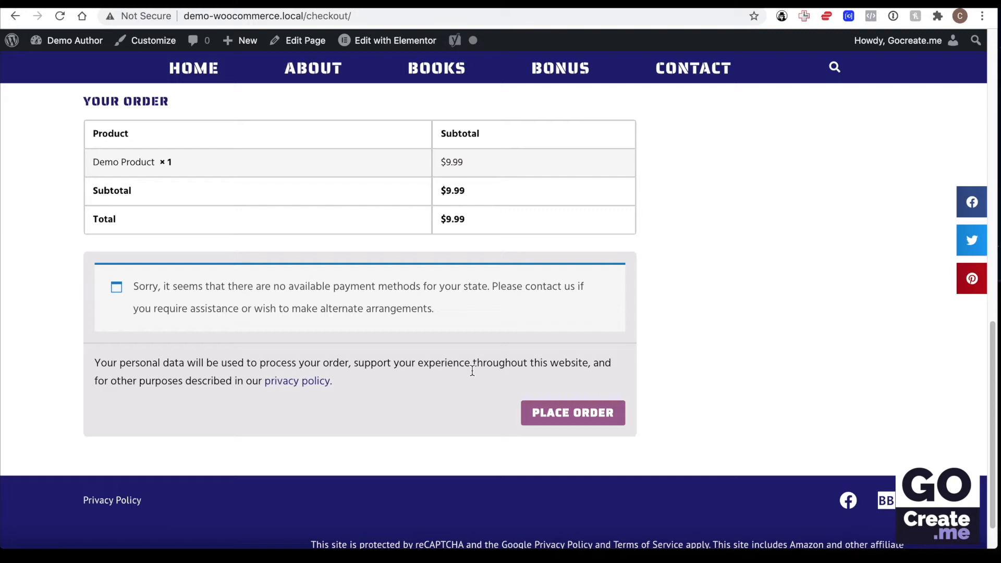
pyautogui.scroll(15, 712, 389)
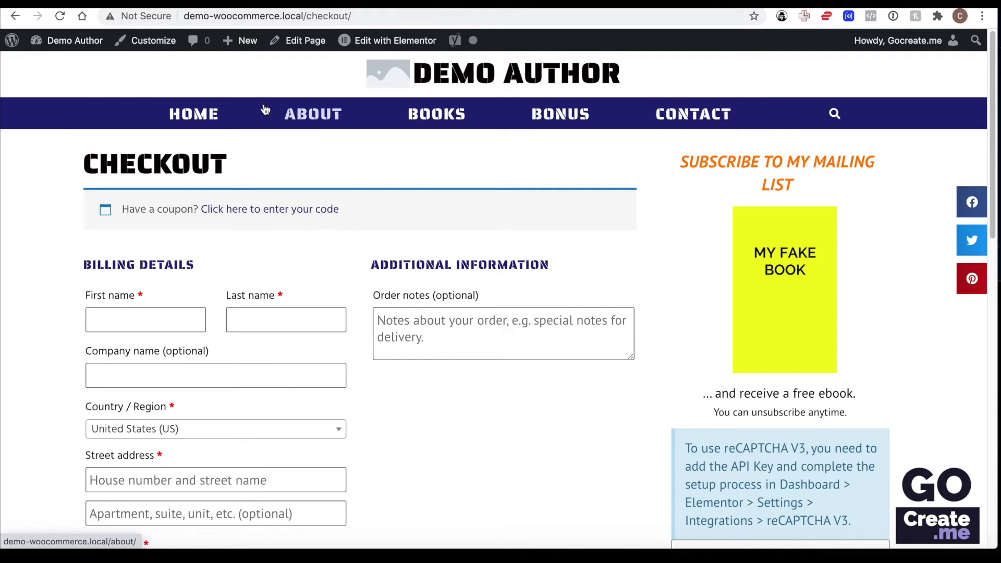
# - Add the Shop page to the Top Menu and save it, and open the shop from the site's navigation
pyautogui.moveTo(69, 46)
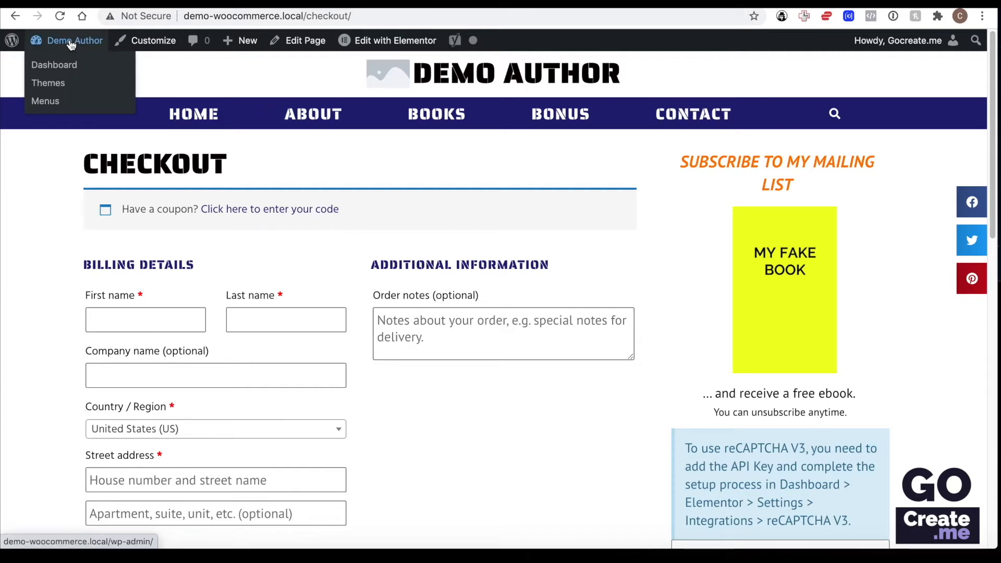
pyautogui.click(52, 101)
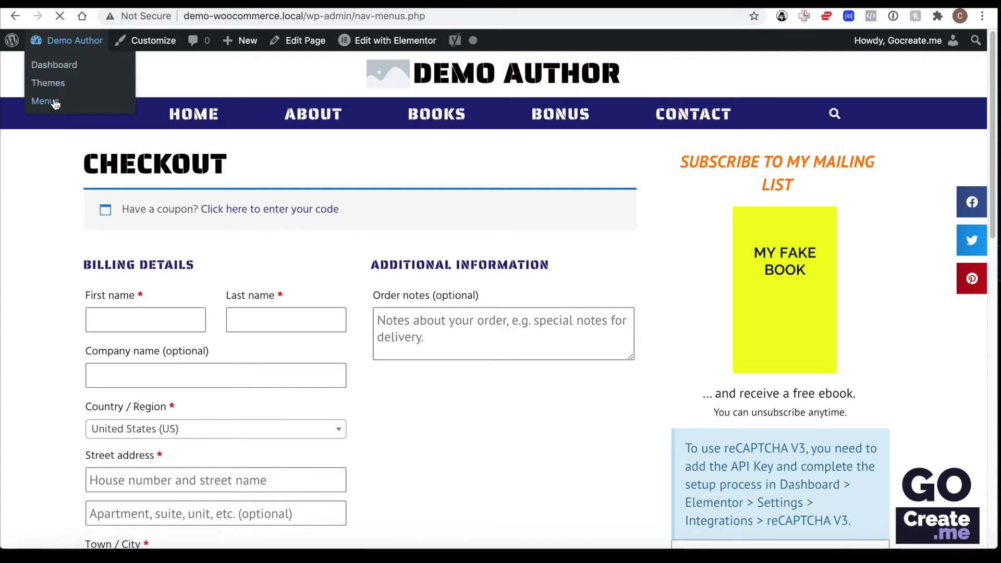
pyautogui.click(174, 373)
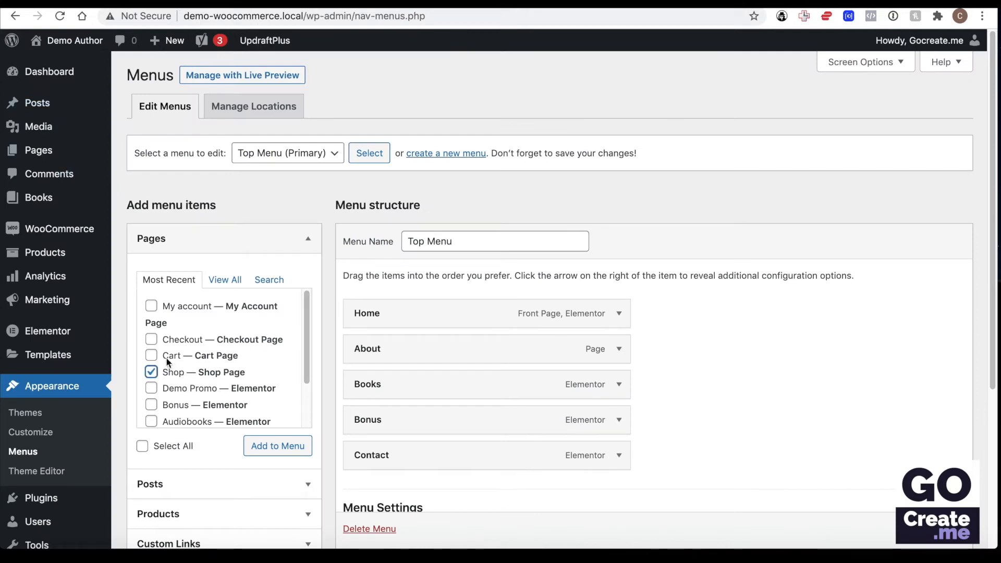
pyautogui.click(278, 445)
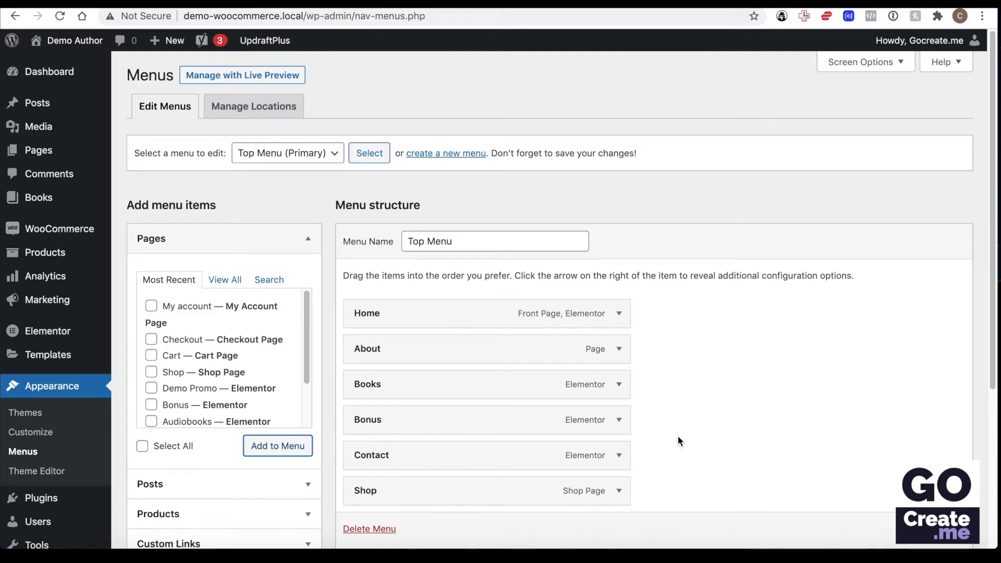
pyautogui.click(936, 529)
pyautogui.scroll(-1, 936, 529)
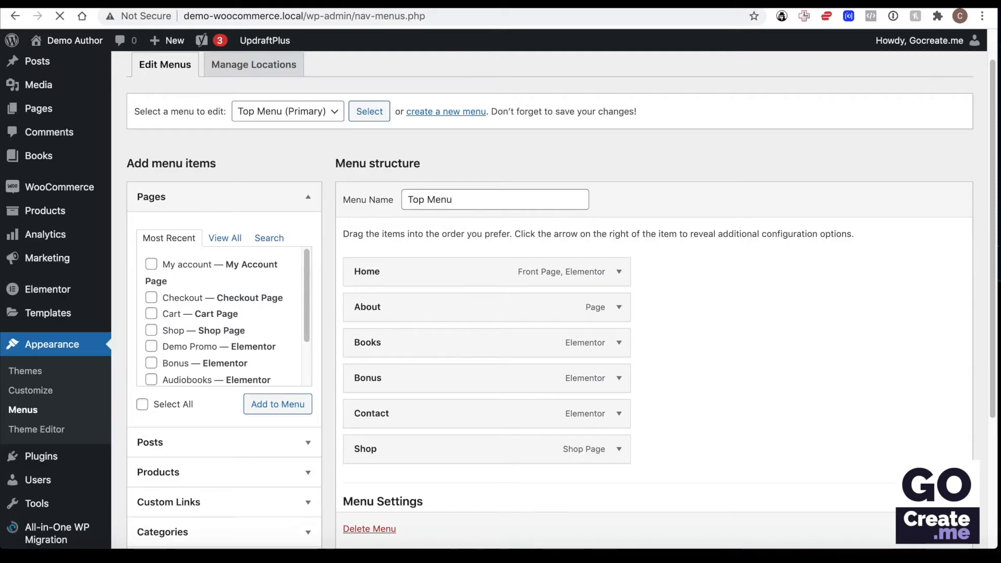
pyautogui.moveTo(70, 47)
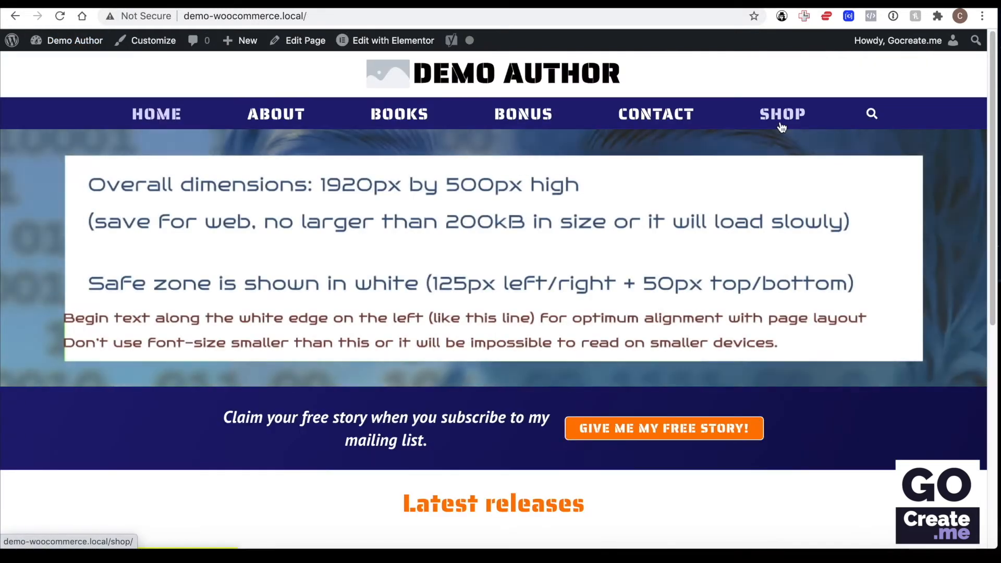
pyautogui.click(781, 125)
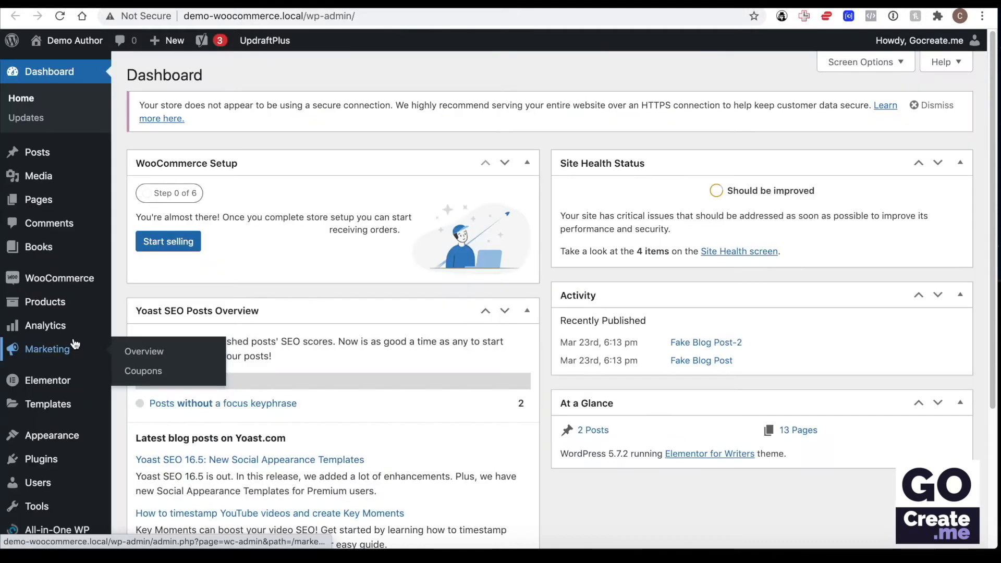
# - Create a Products Archive template named "Shop" in the Theme Builder and dismiss the block library to start from a blank layout
pyautogui.moveTo(59, 405)
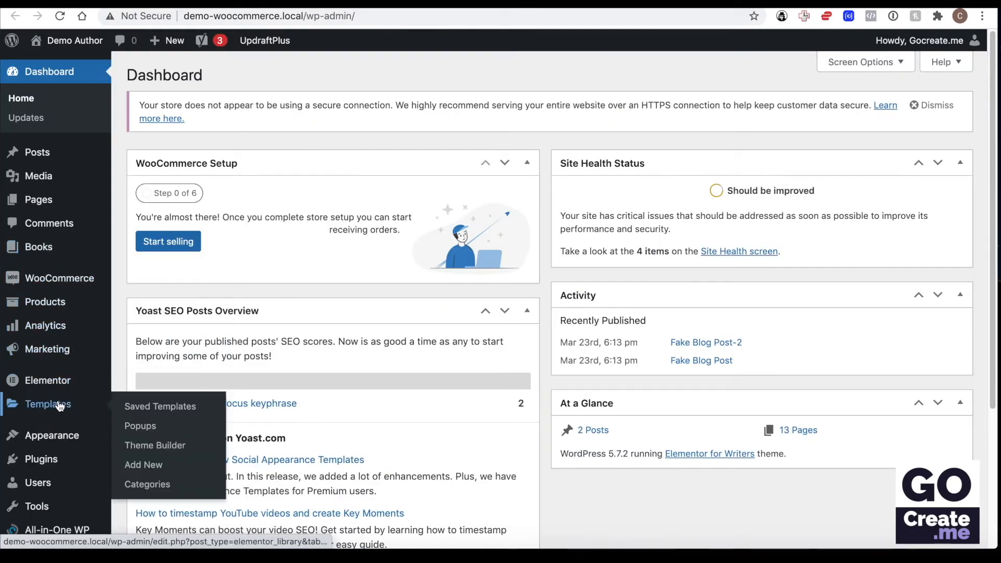
pyautogui.click(162, 447)
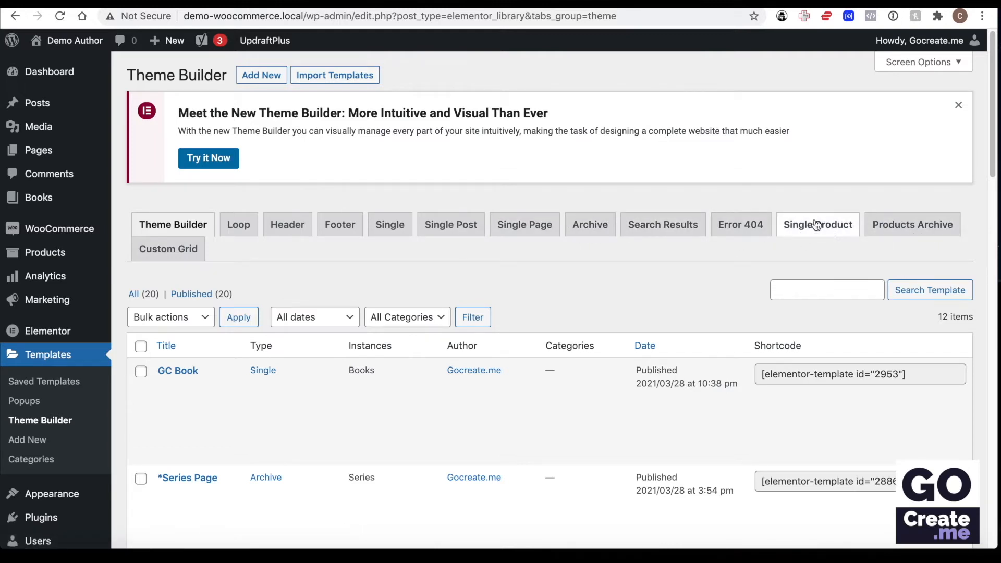
pyautogui.click(913, 230)
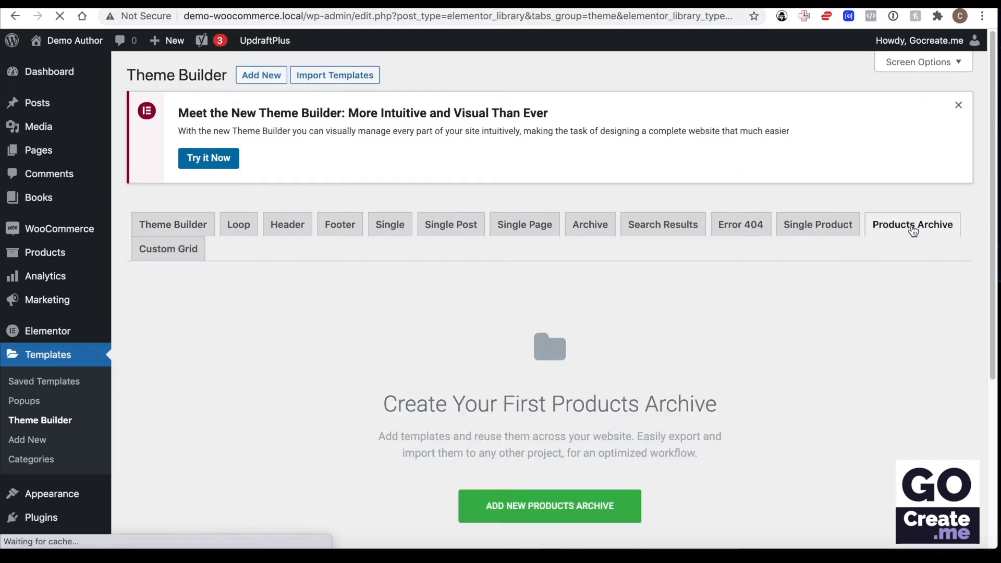
pyautogui.click(572, 507)
pyautogui.click(551, 341)
pyautogui.write('Shop')
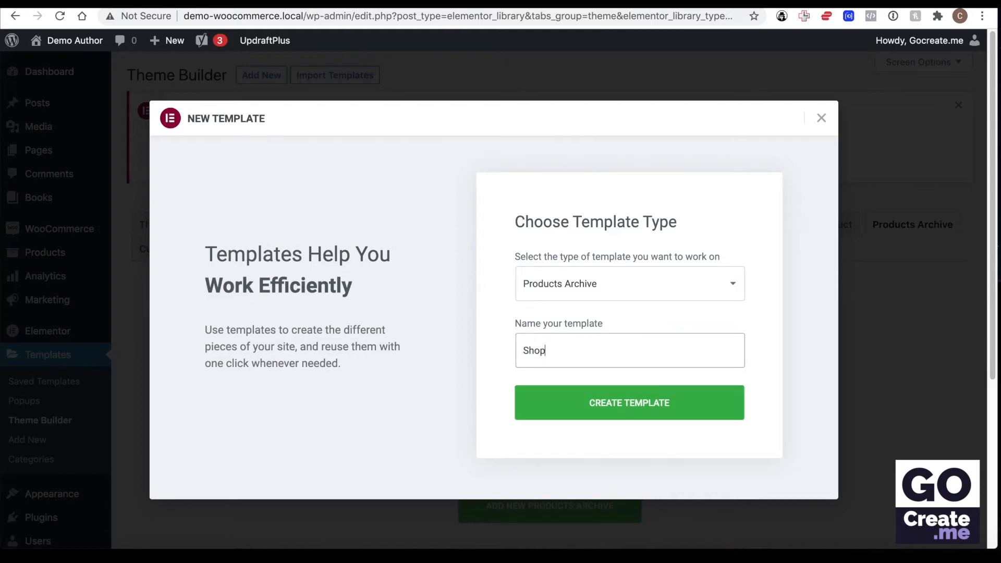
pyautogui.click(621, 403)
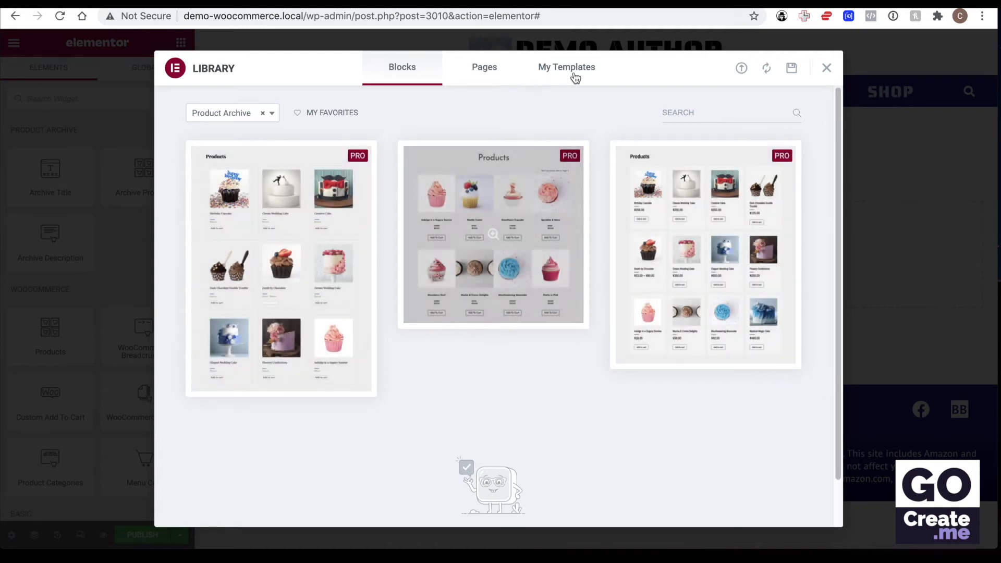
pyautogui.click(828, 70)
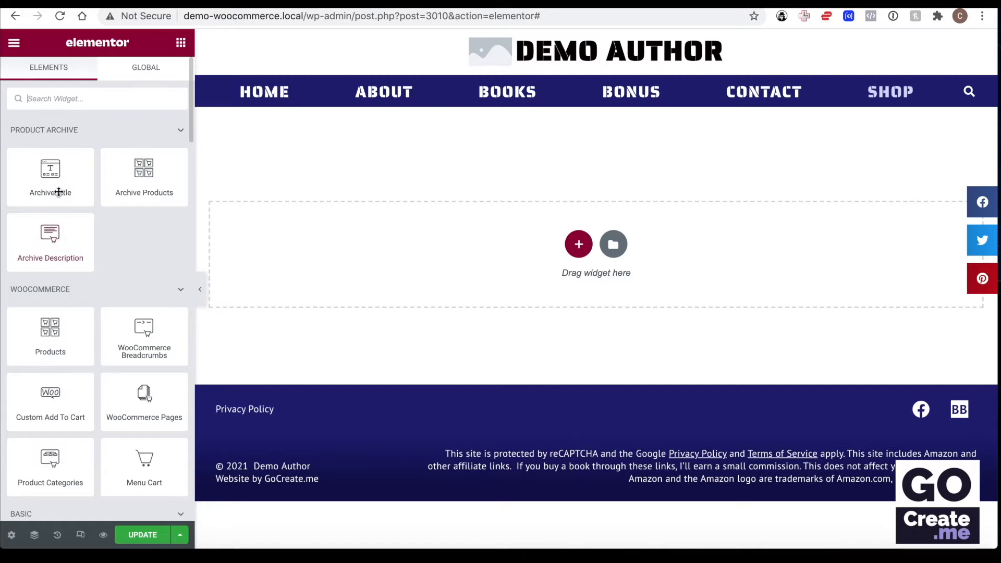
# - Add an Archive Title widget to the blank layout and exclude the context from its dynamic title
pyautogui.moveTo(61, 173); pyautogui.dragTo(309, 232)
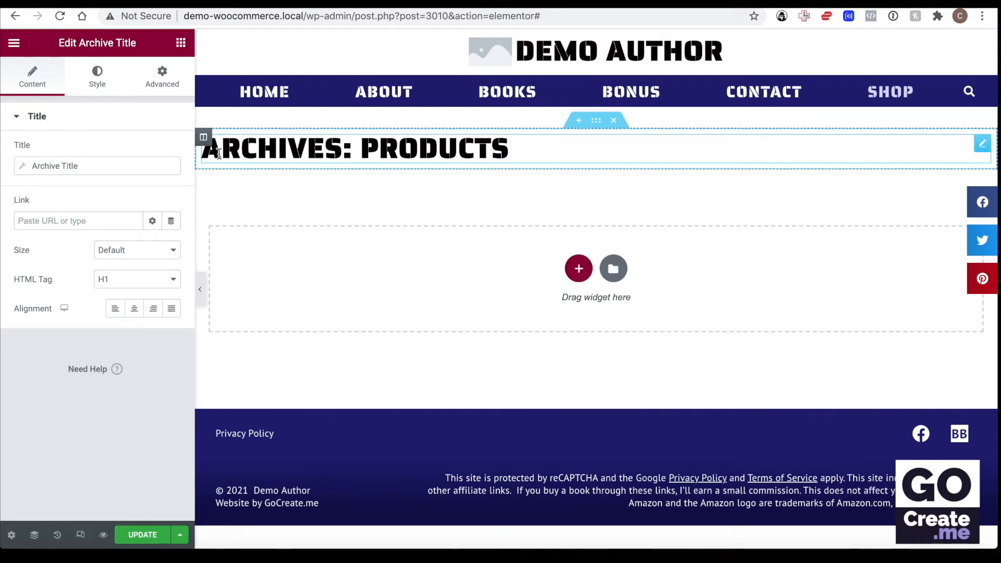
pyautogui.click(74, 166)
pyautogui.click(156, 224)
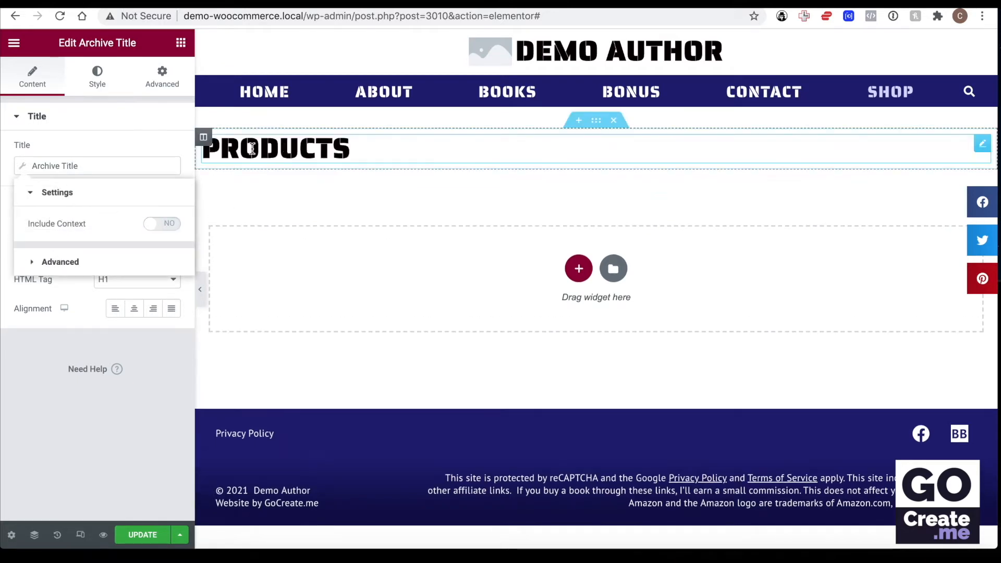
pyautogui.click(170, 223)
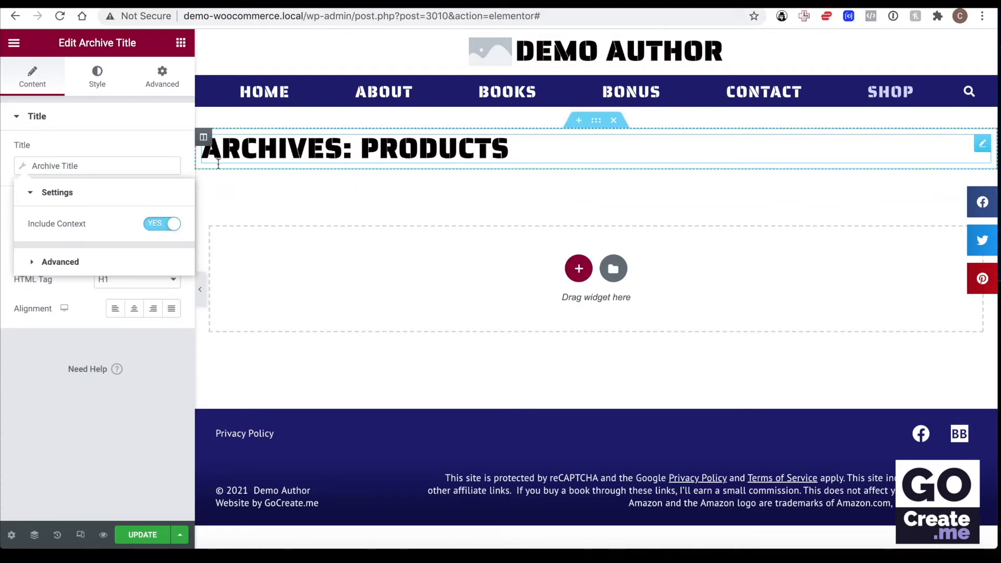
pyautogui.click(162, 224)
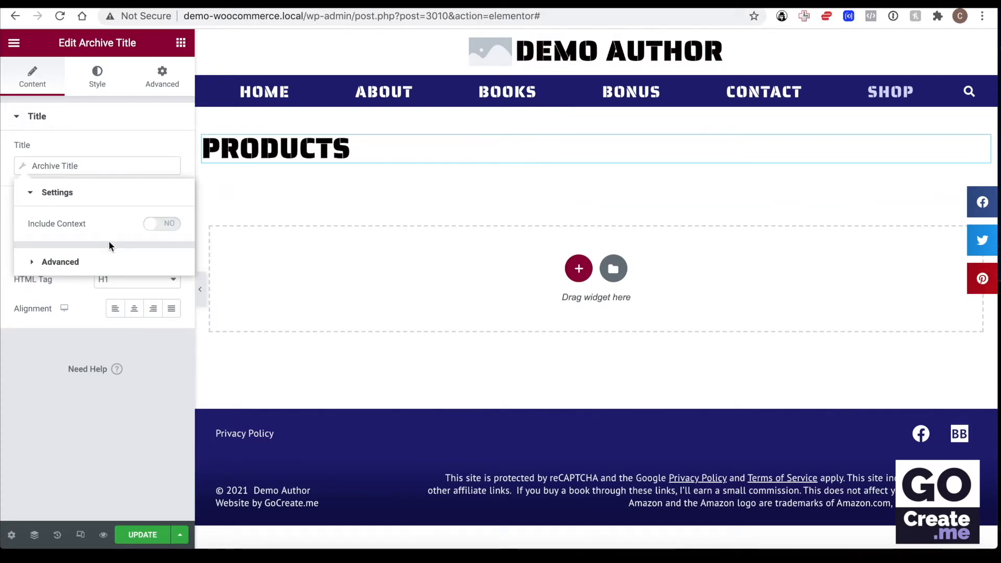
pyautogui.click(73, 262)
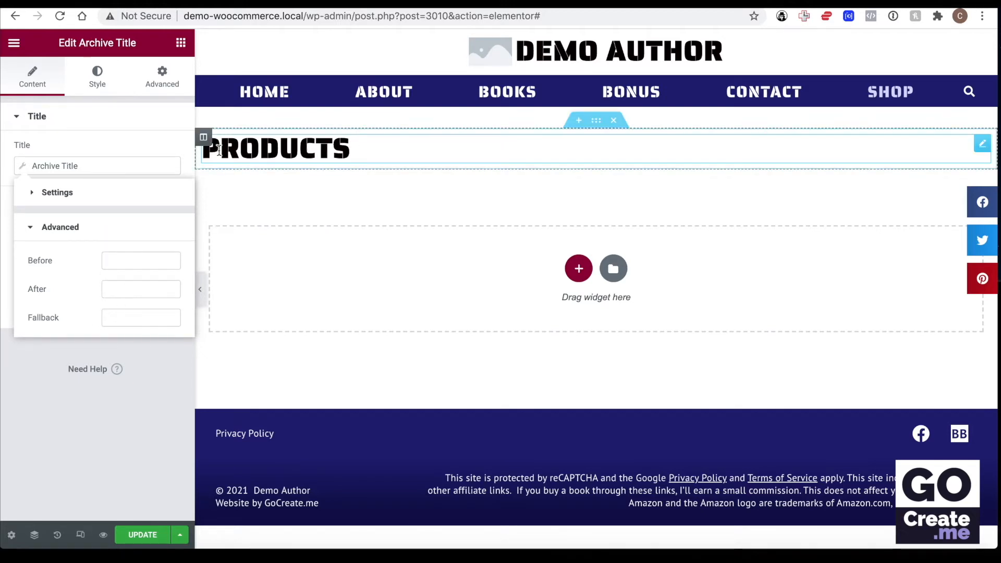
pyautogui.click(94, 147)
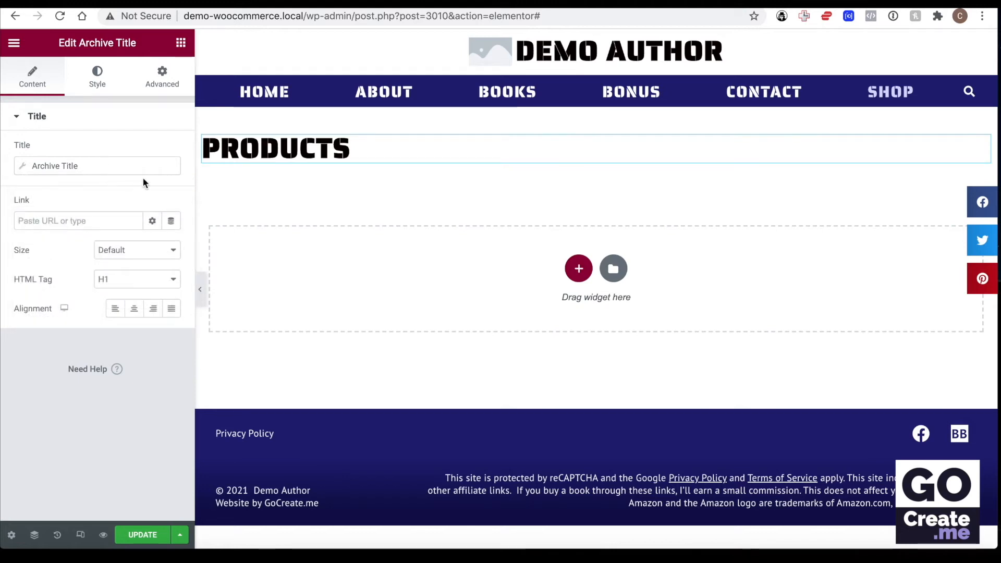
# - Add an Archive Products widget below the archive title
pyautogui.click(181, 44)
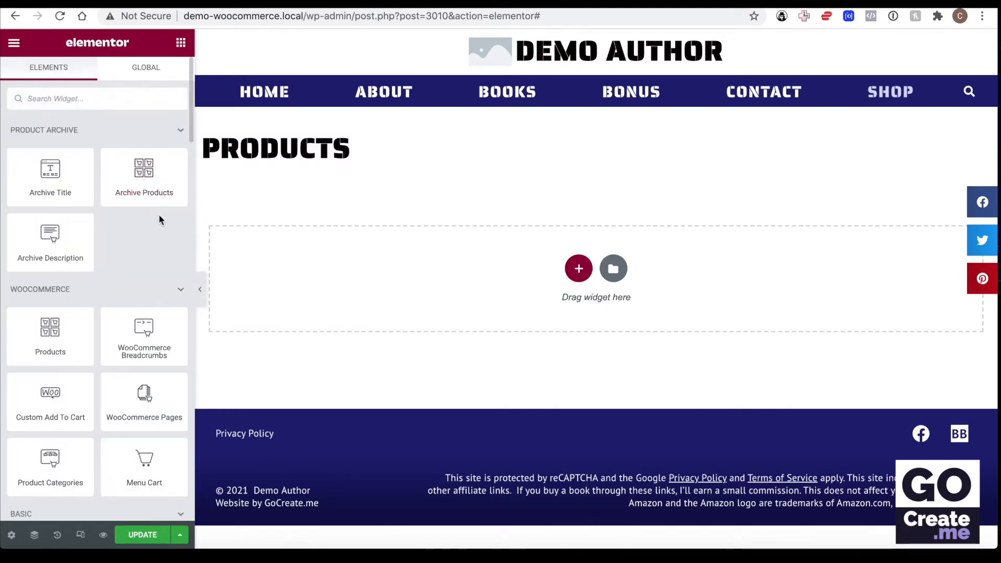
pyautogui.moveTo(146, 177); pyautogui.dragTo(321, 269)
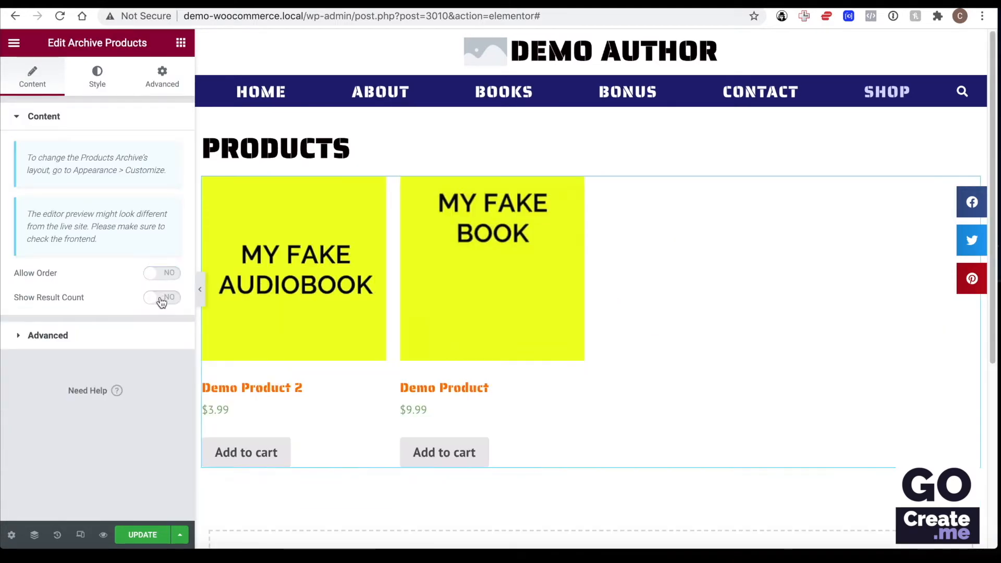
# - Try the result count and product ordering options of the Archive Products widget, leaving both off
pyautogui.click(162, 299)
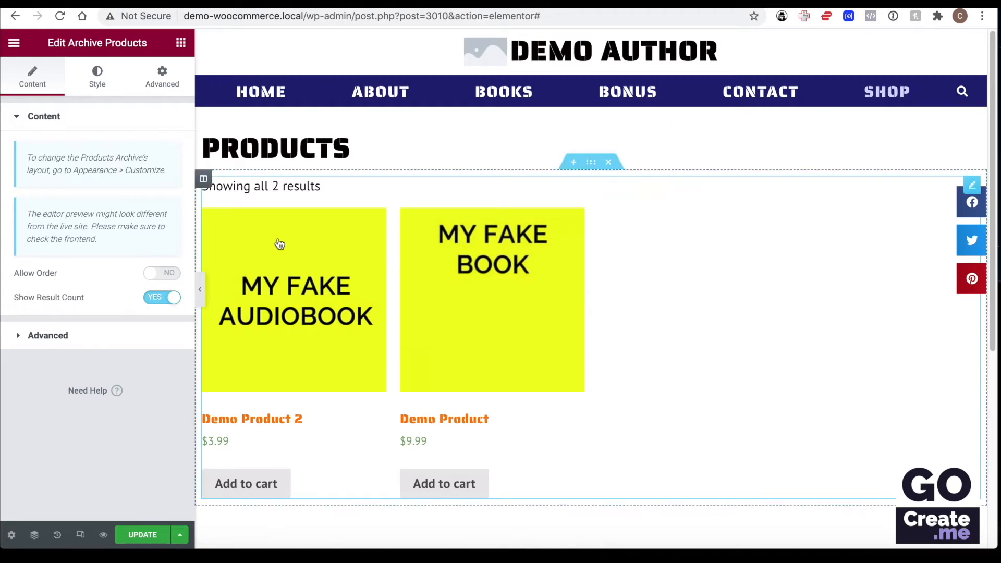
pyautogui.moveTo(322, 187); pyautogui.dragTo(278, 195)
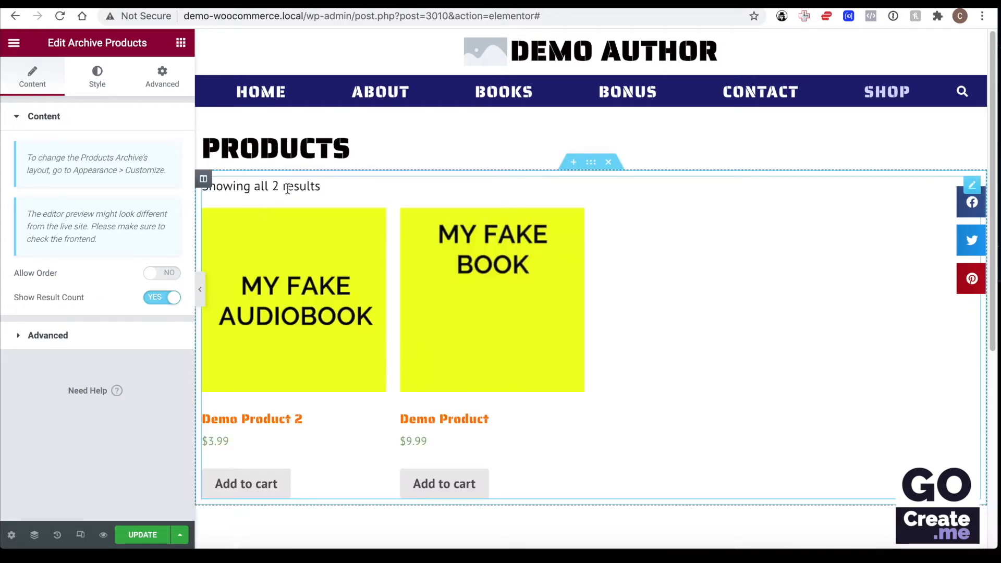
pyautogui.click(156, 298)
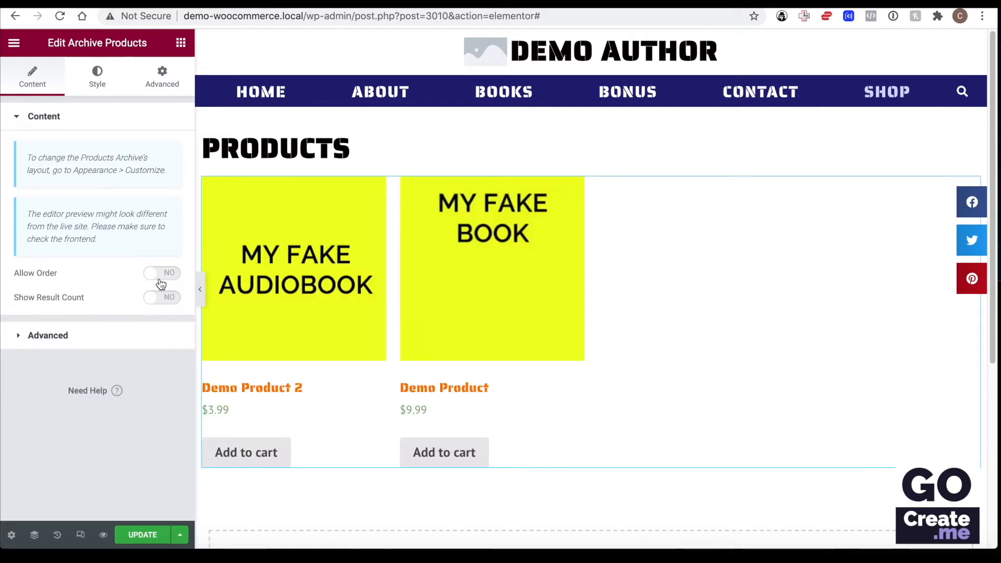
pyautogui.click(161, 274)
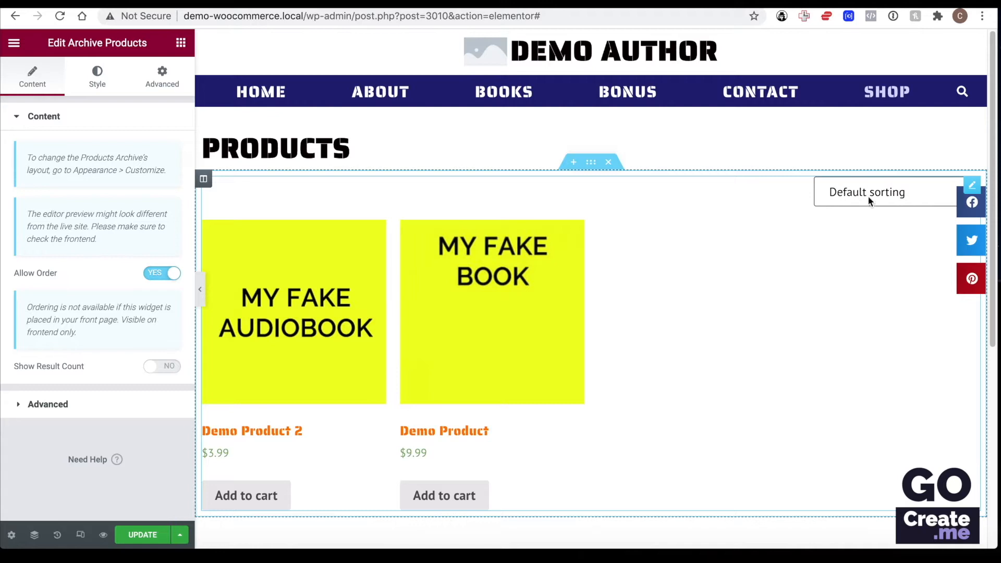
pyautogui.click(157, 275)
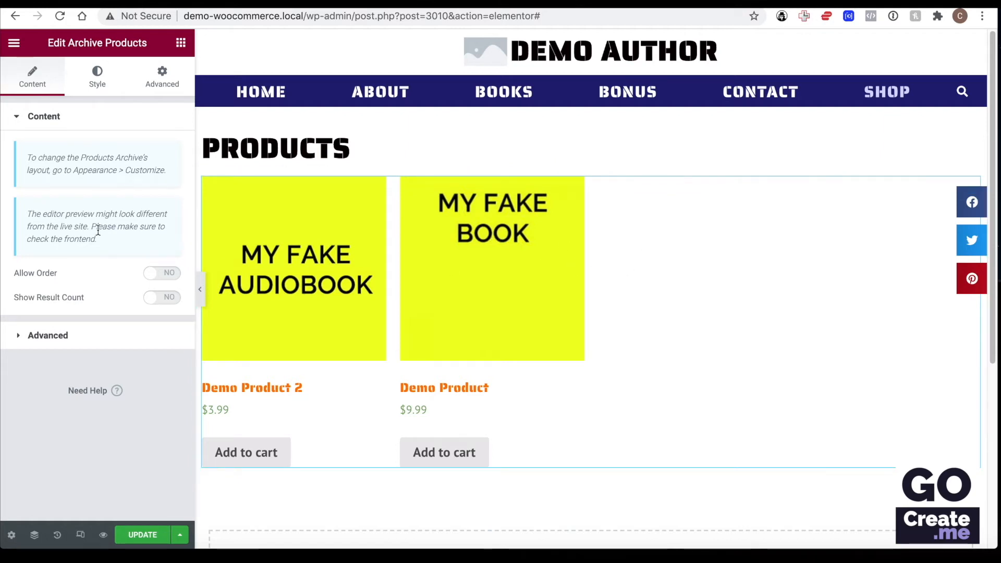
# - Examine the Nothing Found Message of the Archive Products widget
pyautogui.click(118, 335)
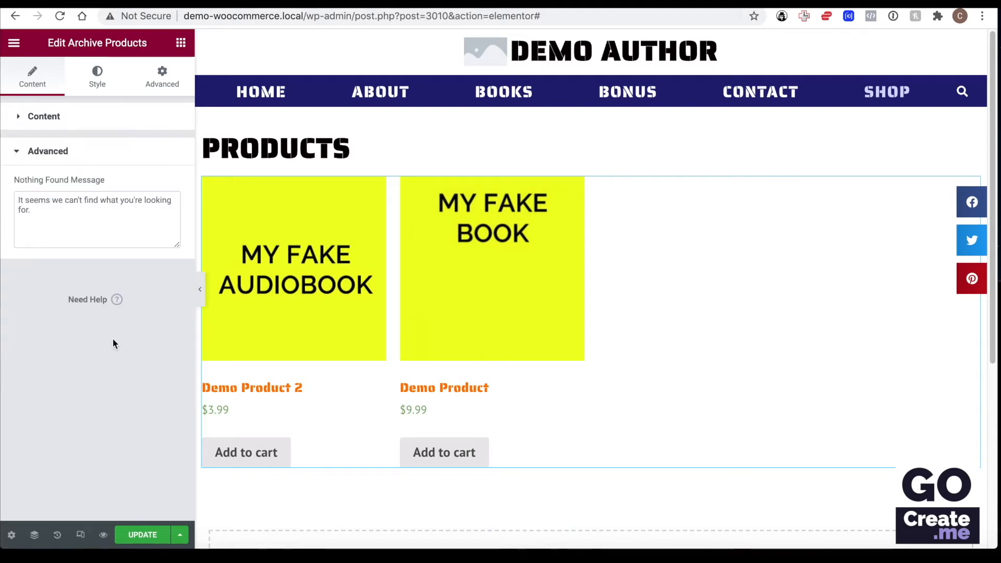
pyautogui.click(101, 224)
pyautogui.hotkey('ctrl', 'a')
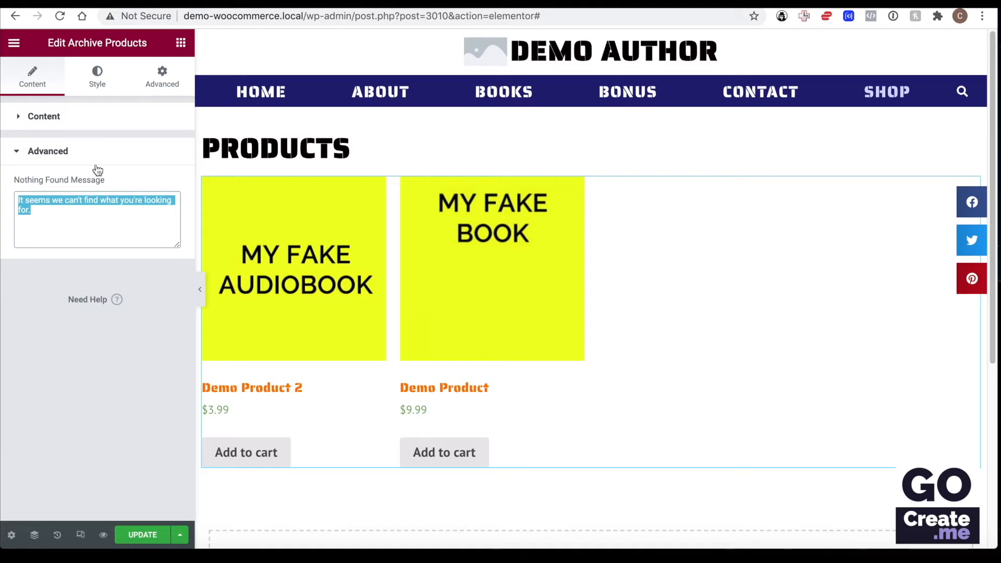
# - Set the product grid's columns gap to 47 and rows gap to 42
pyautogui.click(97, 78)
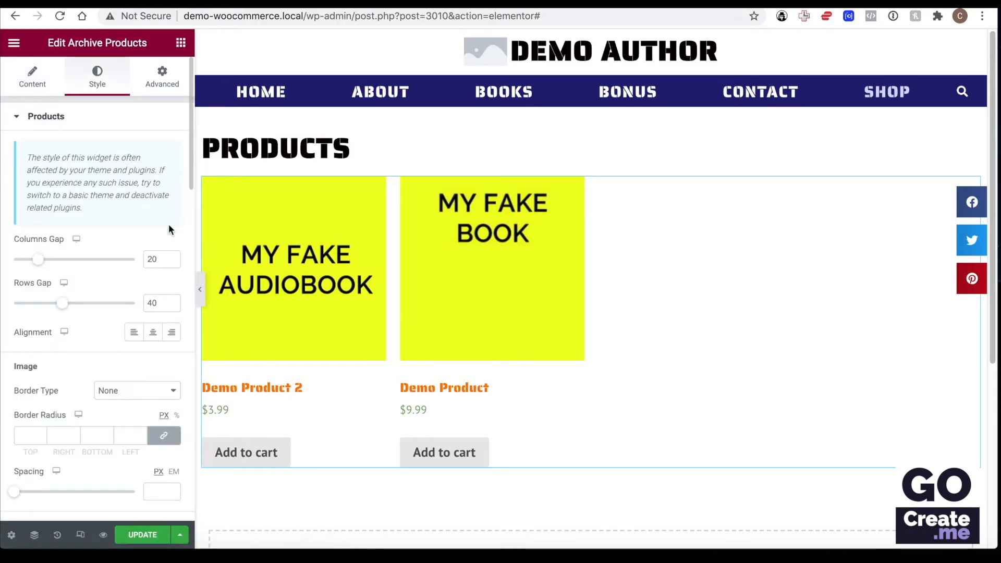
pyautogui.moveTo(38, 260); pyautogui.dragTo(70, 265)
pyautogui.moveTo(62, 305)
pyautogui.mouseDown()
pyautogui.moveTo(49, 309)
pyautogui.moveTo(64, 309)
pyautogui.mouseUp()
# - Give the product images a solid 1 px border in the Secondary global color with a 10 px border radius
pyautogui.scroll(-3, 94, 309)
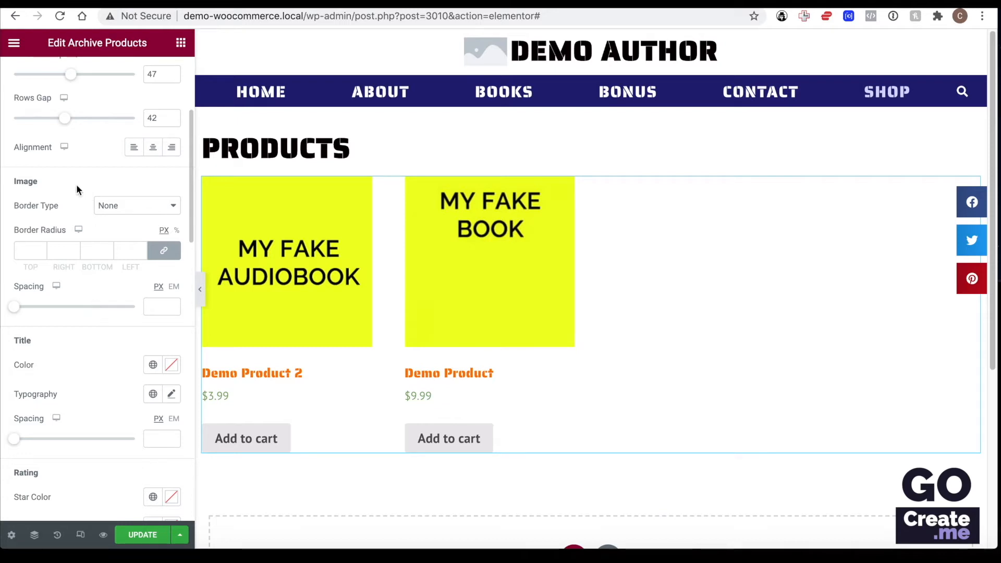
pyautogui.click(108, 205)
pyautogui.click(112, 218)
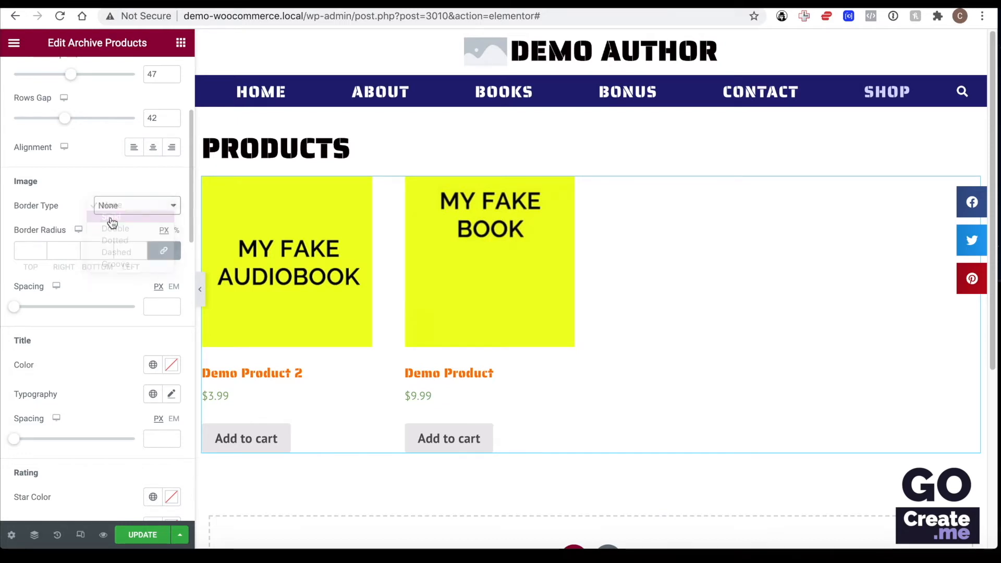
pyautogui.click(29, 252)
pyautogui.write('1')
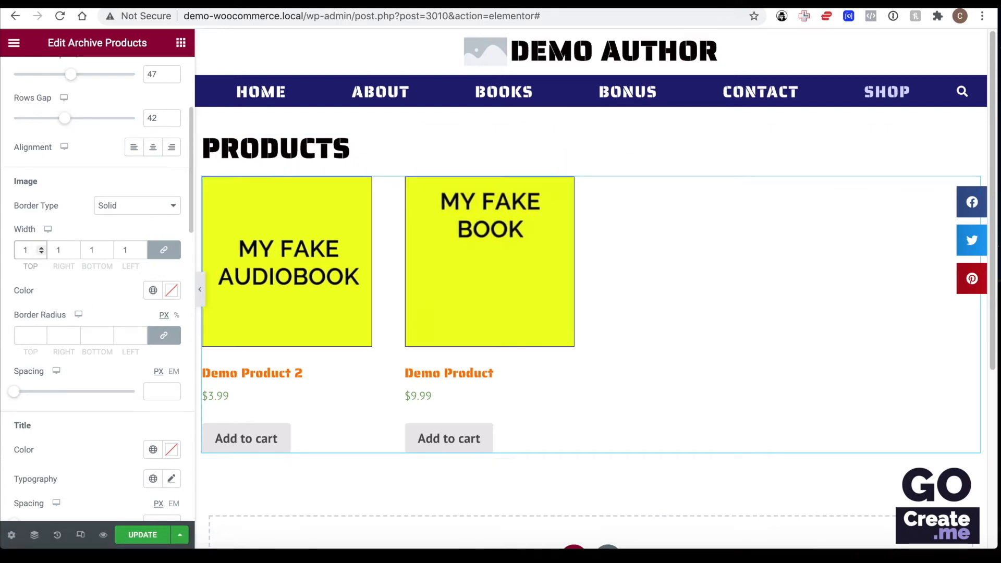
pyautogui.click(153, 291)
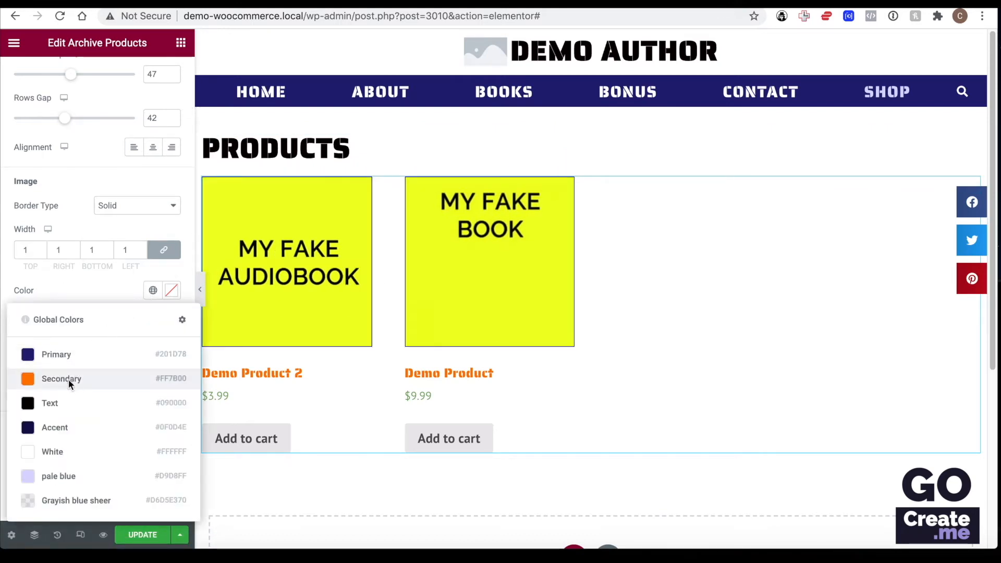
pyautogui.click(69, 380)
pyautogui.click(24, 336)
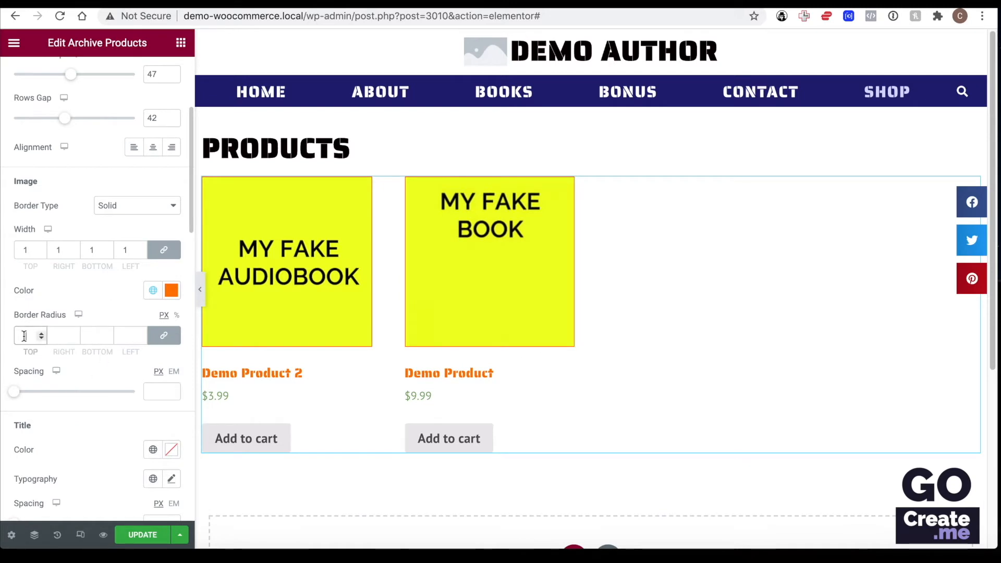
pyautogui.write('10')
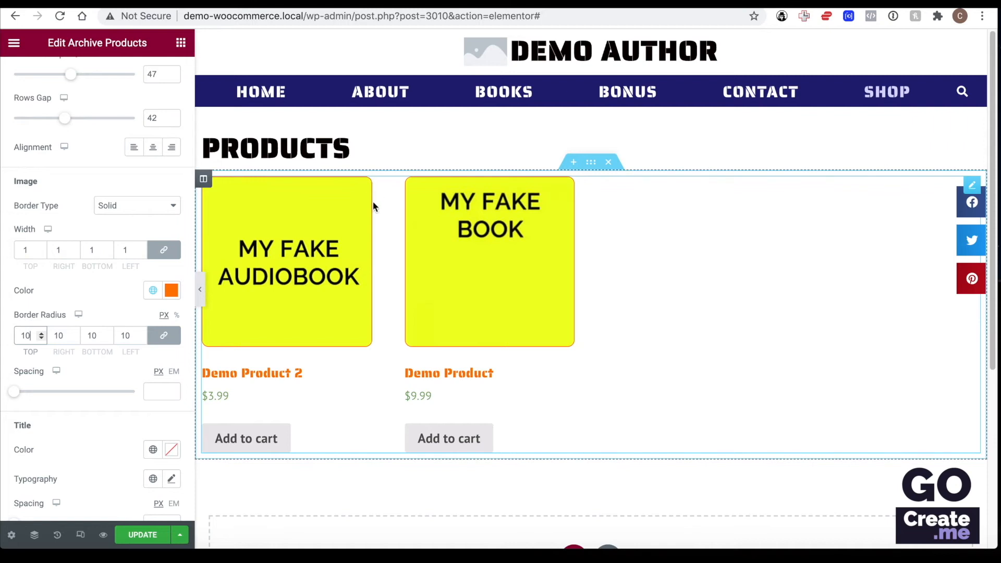
# - Set the product title color to the Primary global color
pyautogui.scroll(-1, 99, 337)
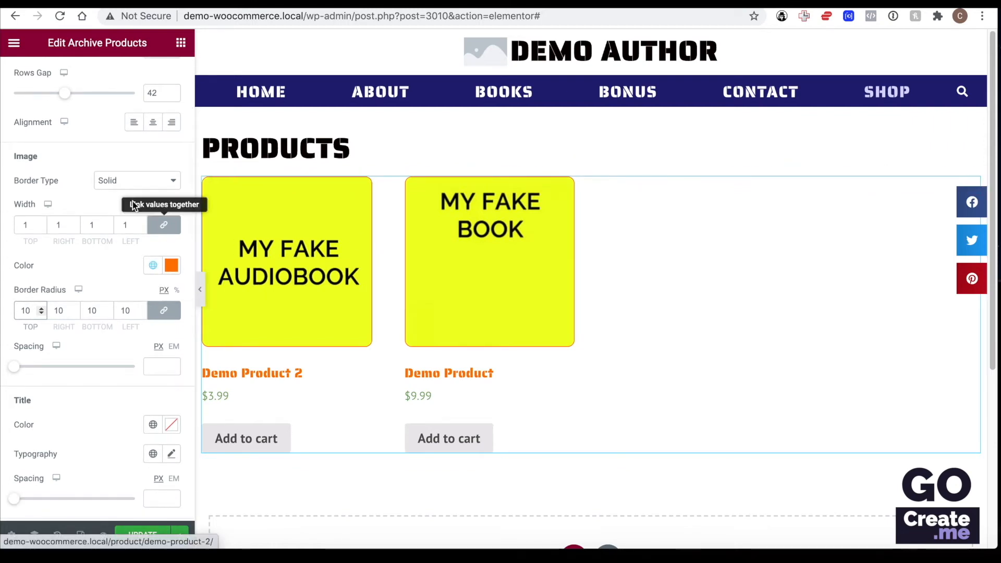
pyautogui.scroll(-5, 51, 269)
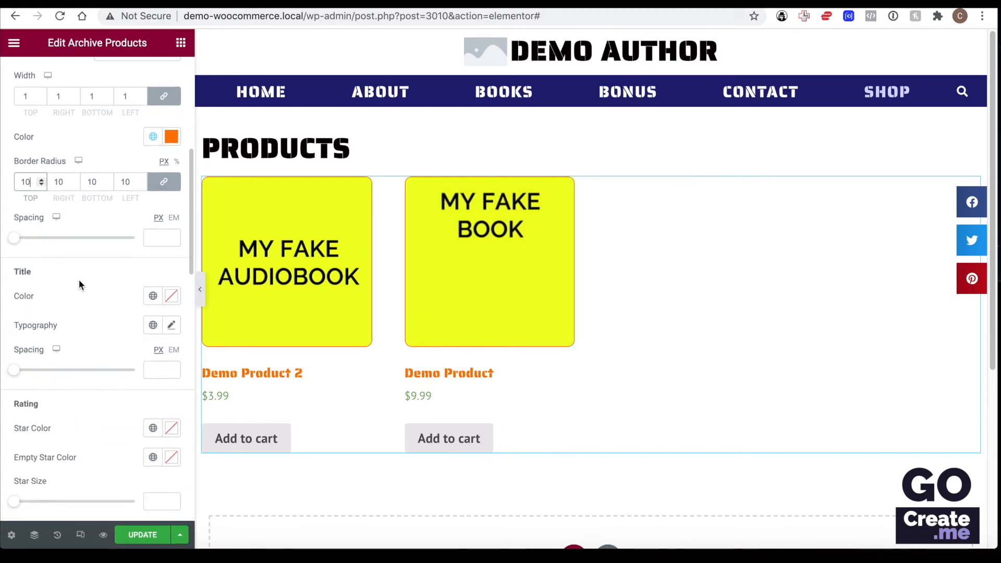
pyautogui.click(152, 296)
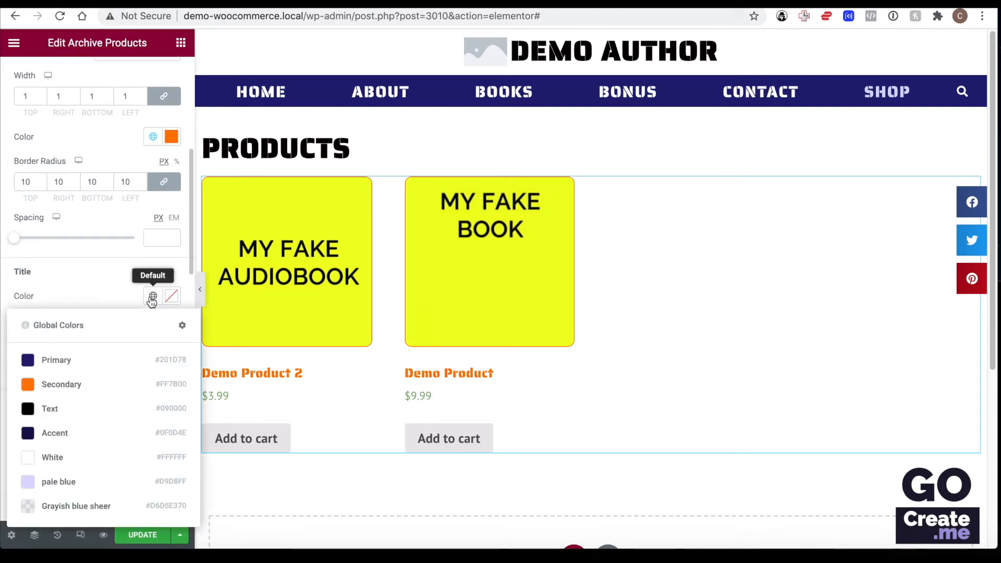
pyautogui.click(86, 367)
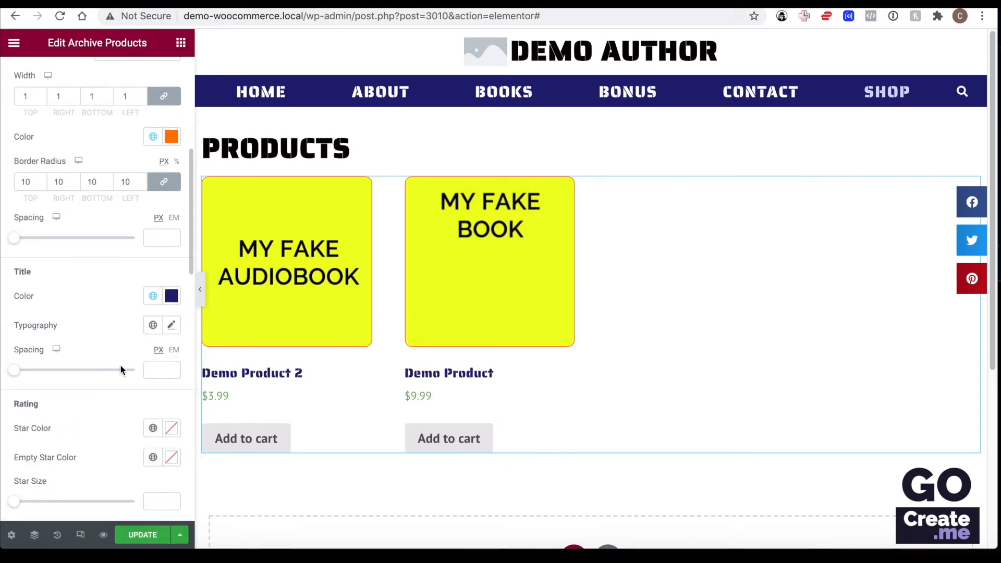
# - Apply the BUTTON global font to the product titles and check the resulting typography settings
pyautogui.click(153, 326)
pyautogui.click(94, 239)
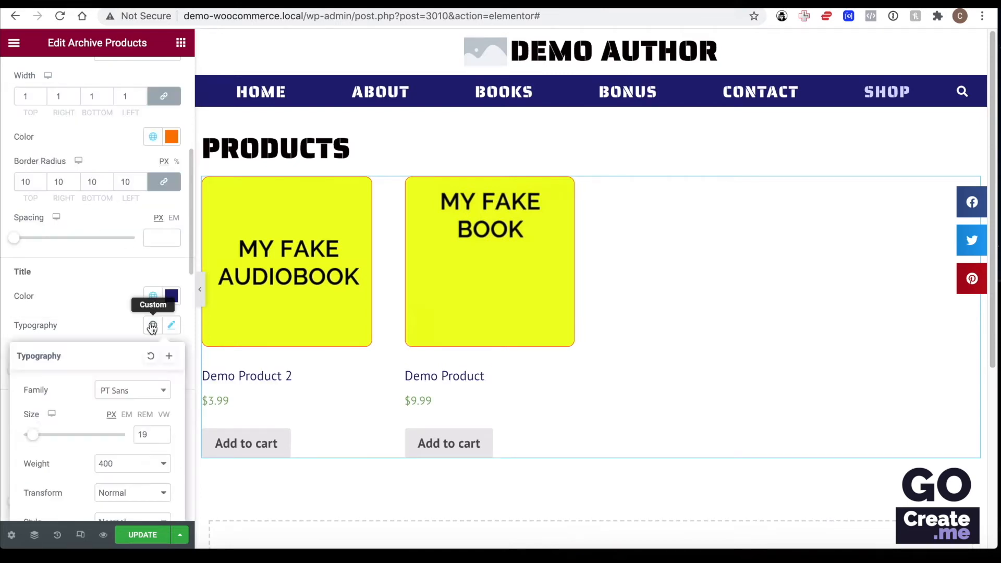
pyautogui.click(153, 326)
pyautogui.scroll(-3, 111, 181)
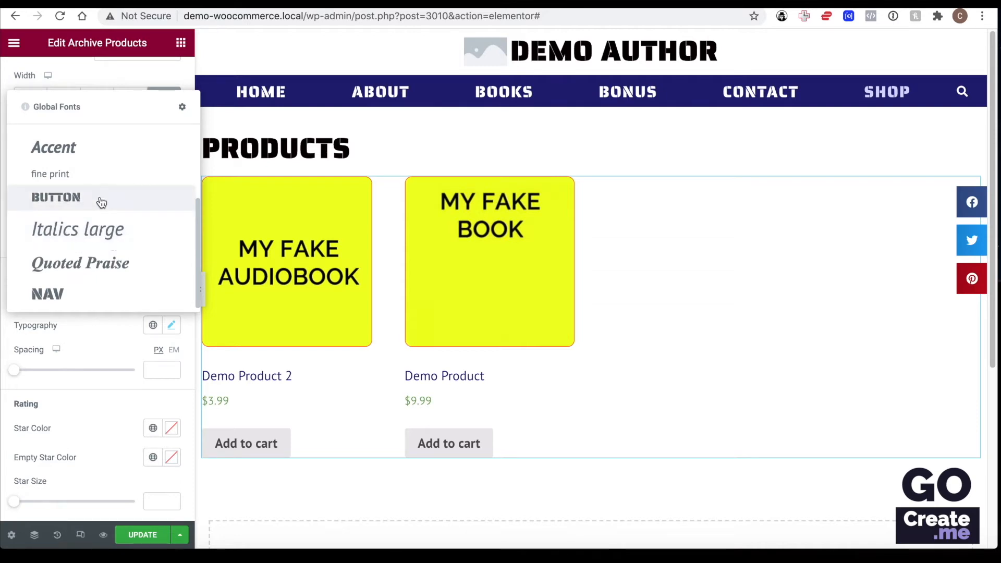
pyautogui.click(99, 197)
pyautogui.click(170, 326)
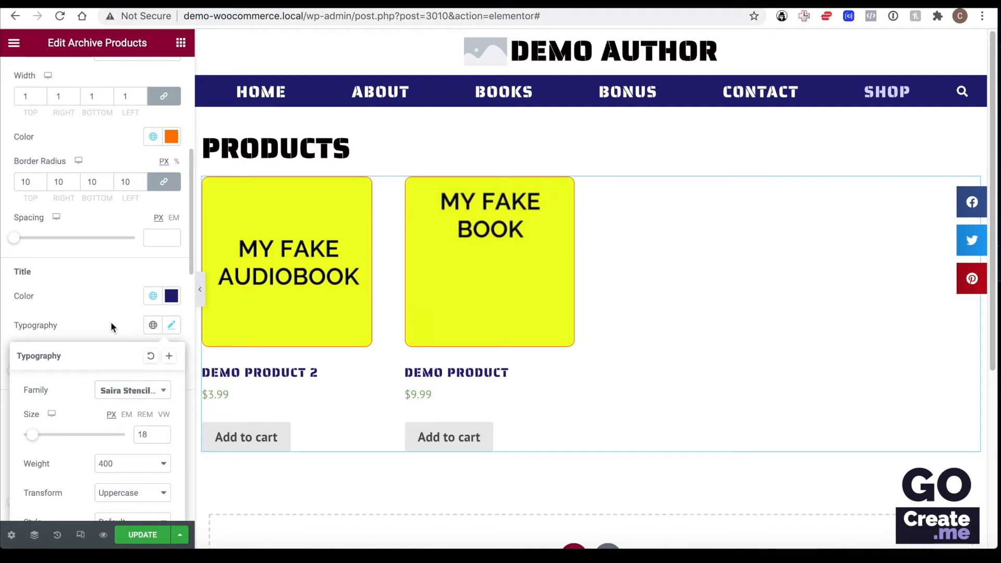
pyautogui.click(111, 327)
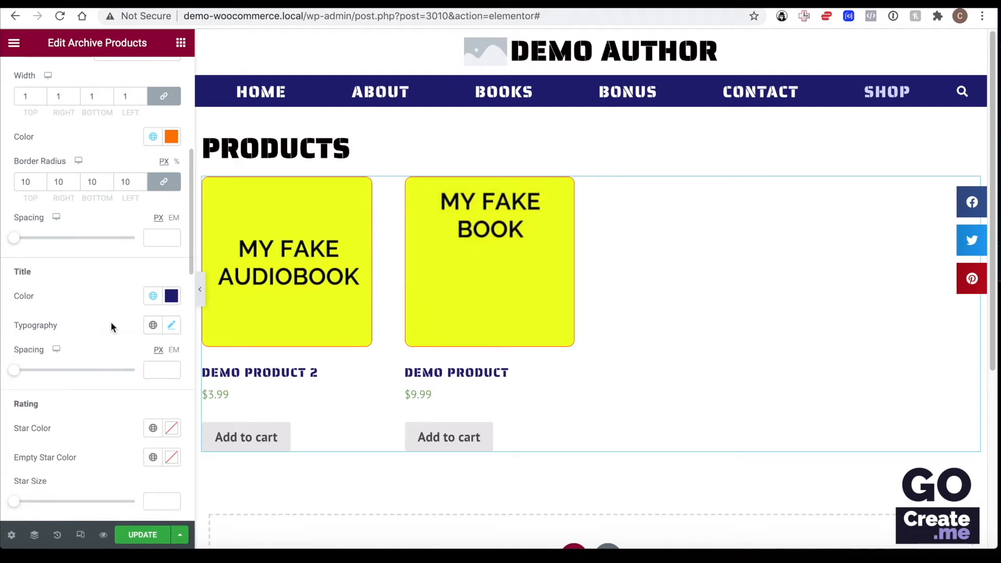
# - Set the rating's star color to the pale blue global color and its empty star color to Secondary
pyautogui.scroll(-4, 99, 345)
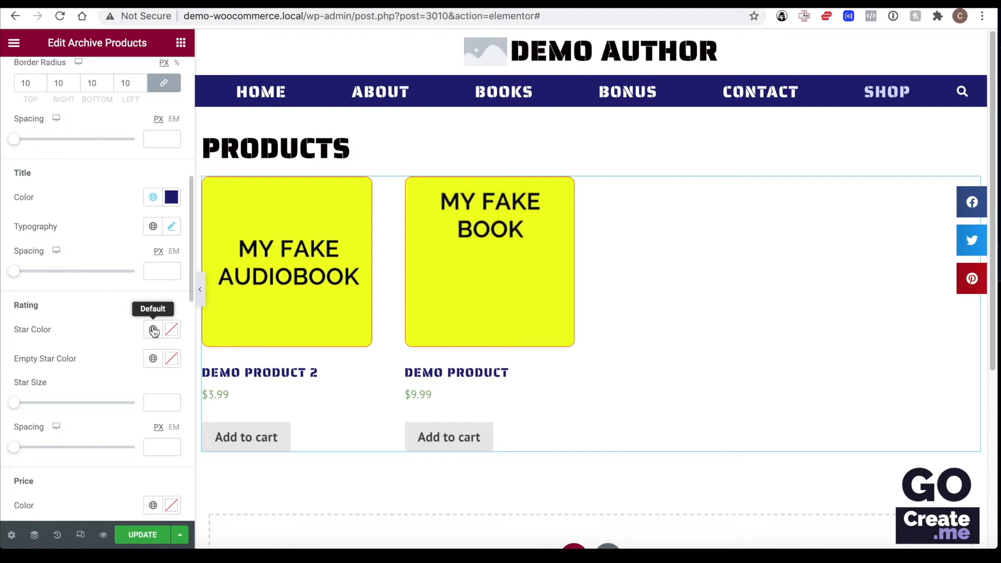
pyautogui.click(154, 331)
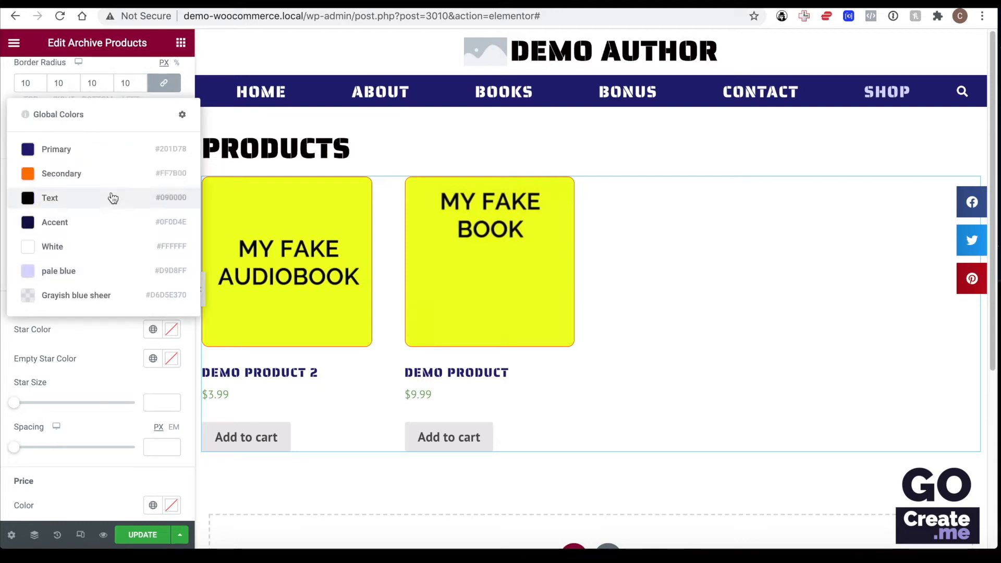
pyautogui.click(93, 273)
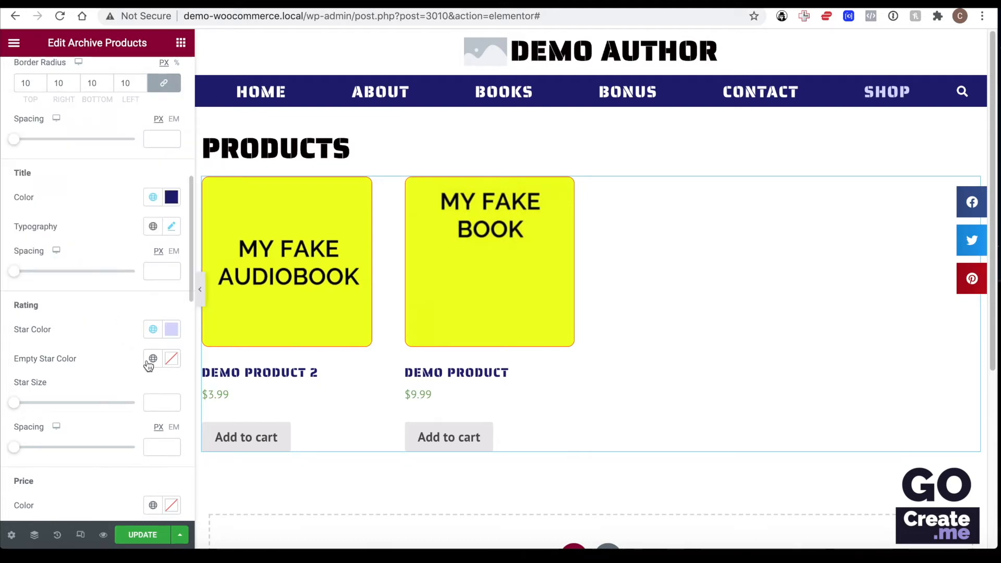
pyautogui.click(152, 359)
pyautogui.click(85, 279)
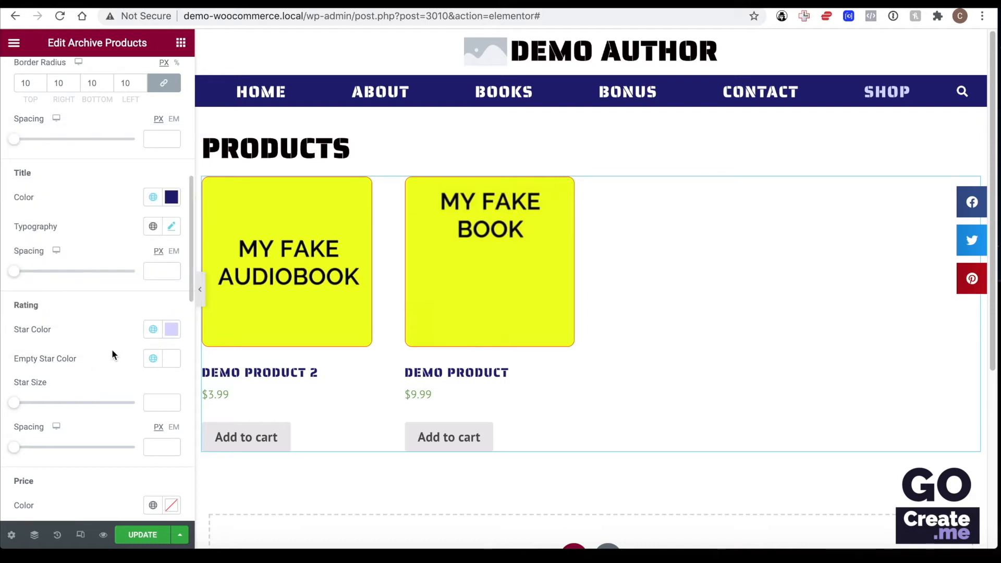
pyautogui.click(153, 359)
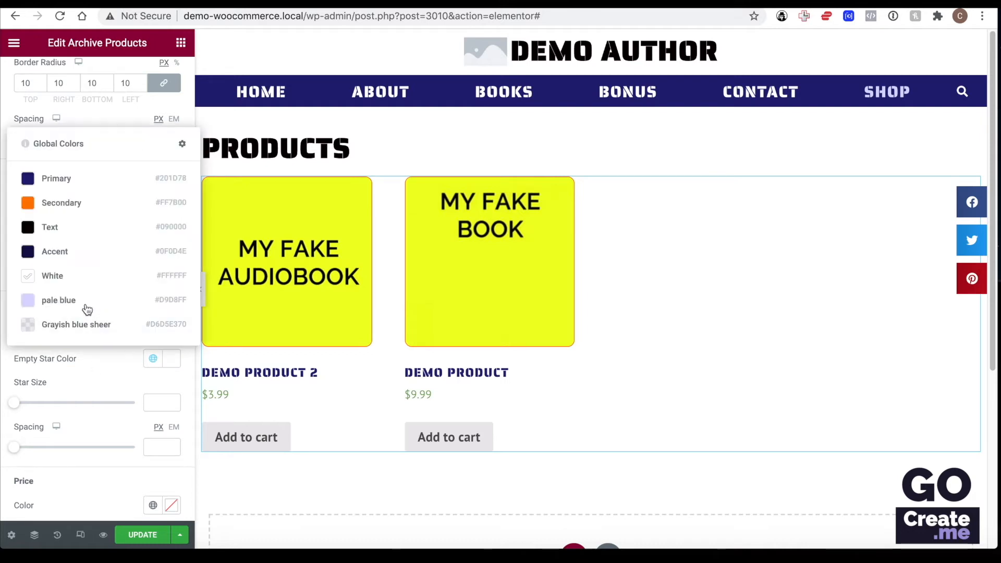
pyautogui.click(87, 213)
# - Set the rating's star size to 0.8
pyautogui.scroll(-3, 140, 371)
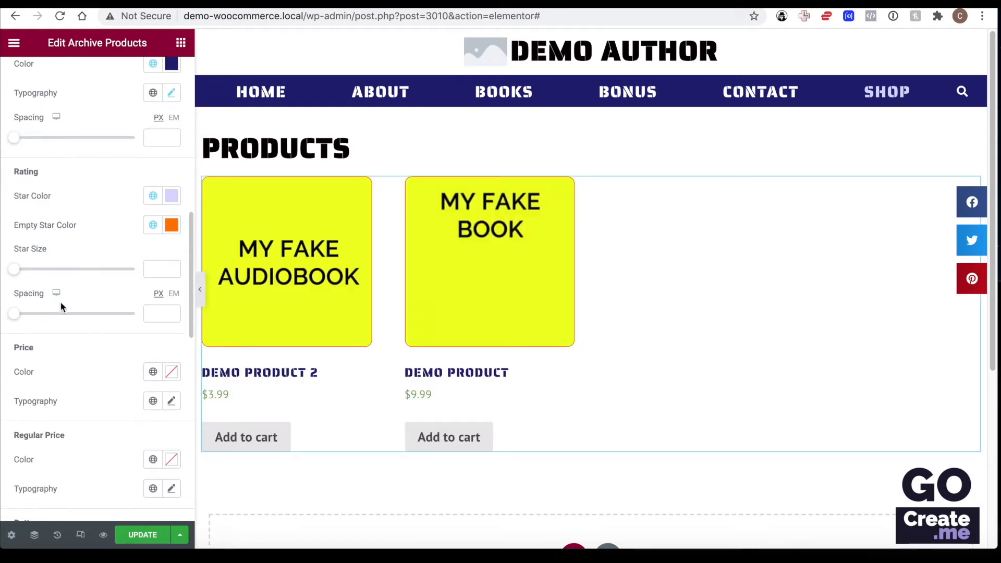
pyautogui.moveTo(14, 269); pyautogui.dragTo(38, 269)
pyautogui.scroll(-1, 134, 327)
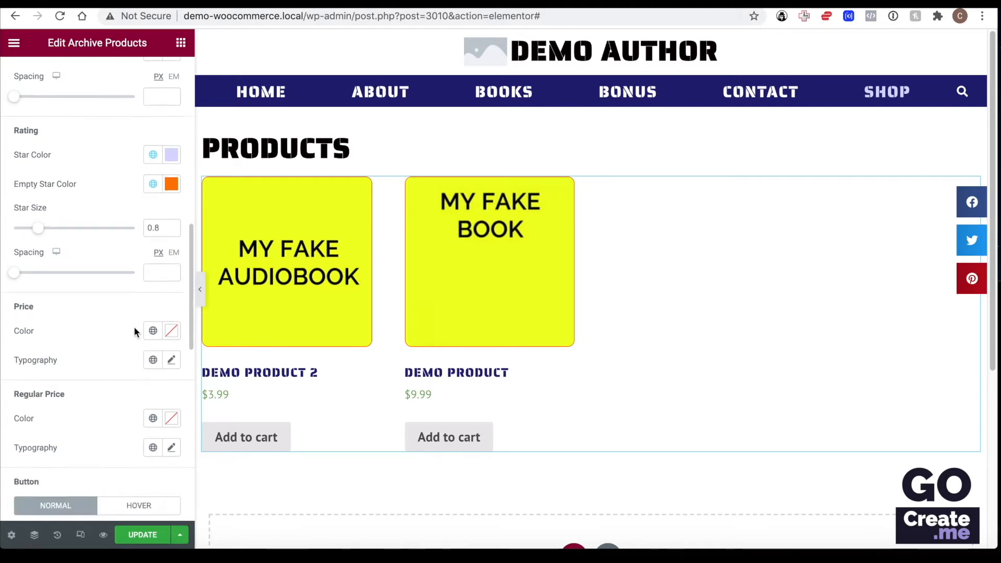
# - Give the product price the Secondary global color and the SubTitles global font
pyautogui.scroll(-1, 134, 331)
pyautogui.click(152, 282)
pyautogui.click(93, 370)
pyautogui.click(153, 311)
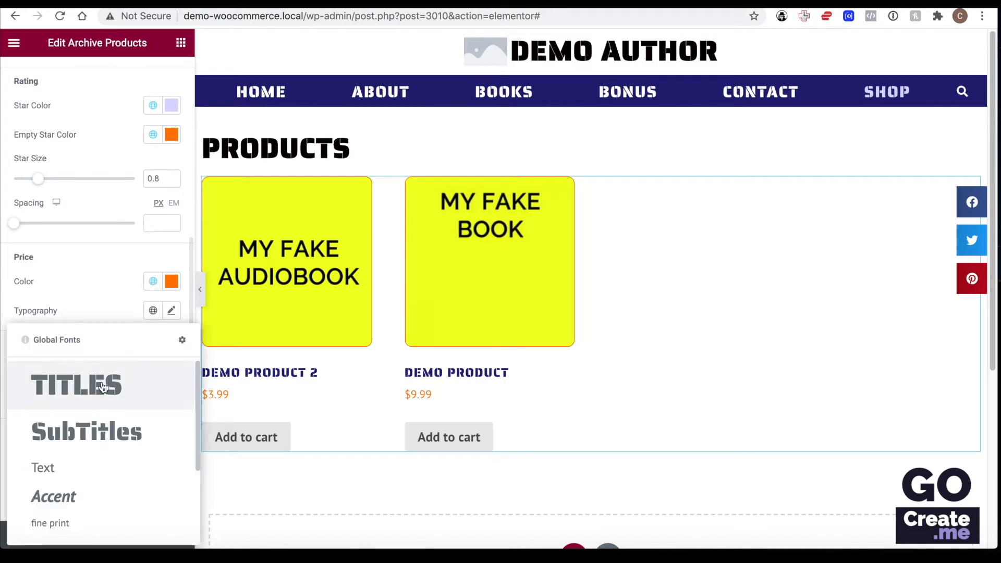
pyautogui.click(91, 431)
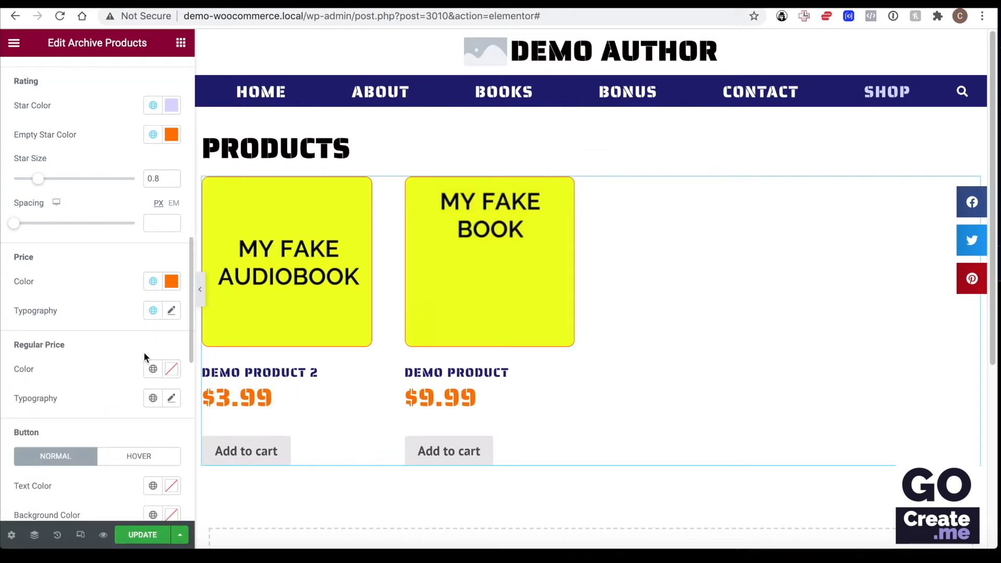
# - Give the regular price the Accent global font and the Primary global color
pyautogui.click(151, 398)
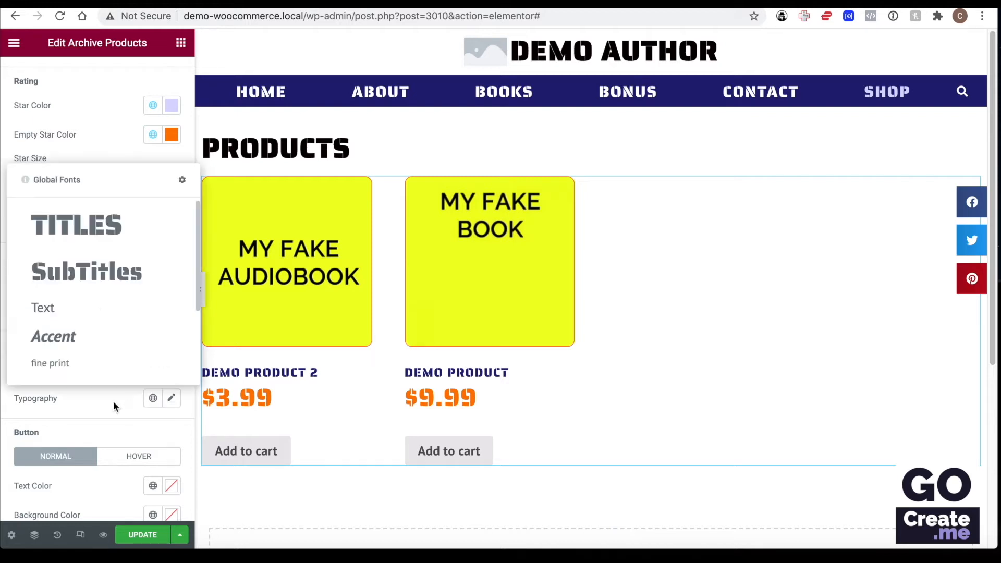
pyautogui.click(93, 342)
pyautogui.click(152, 369)
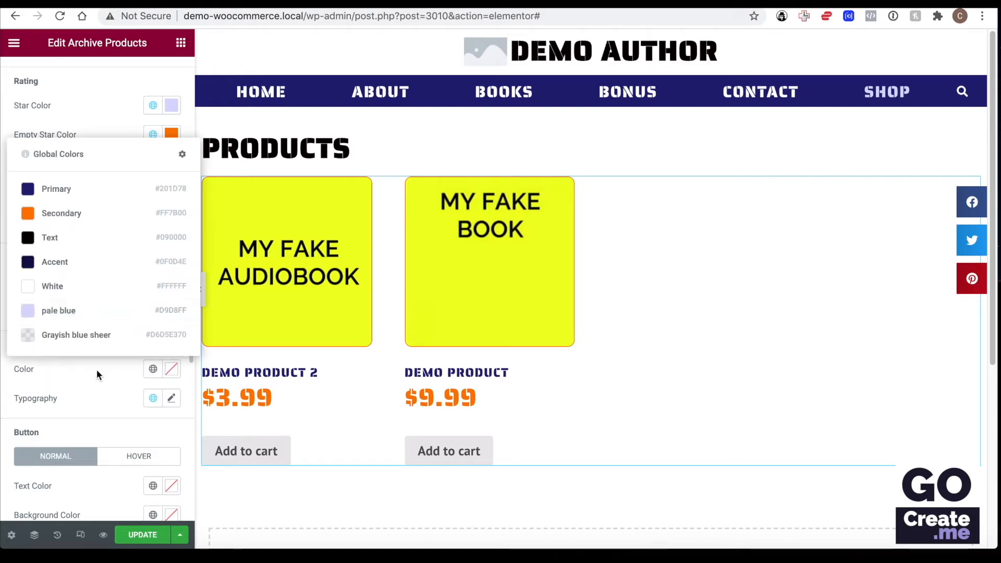
pyautogui.click(111, 200)
# - Set the add-to-cart button's normal text color to pale blue and its background to Primary
pyautogui.scroll(-4, 94, 313)
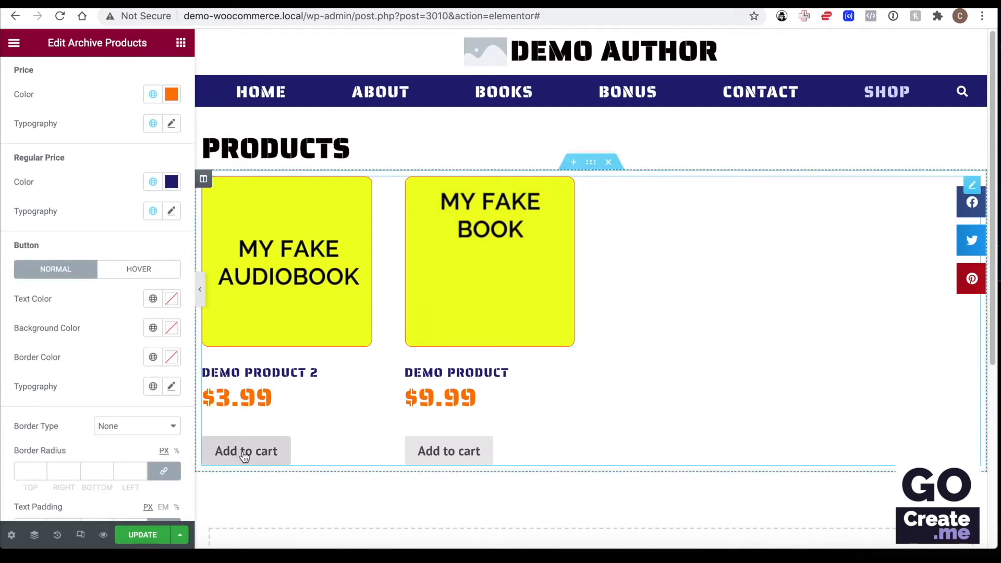
pyautogui.click(153, 301)
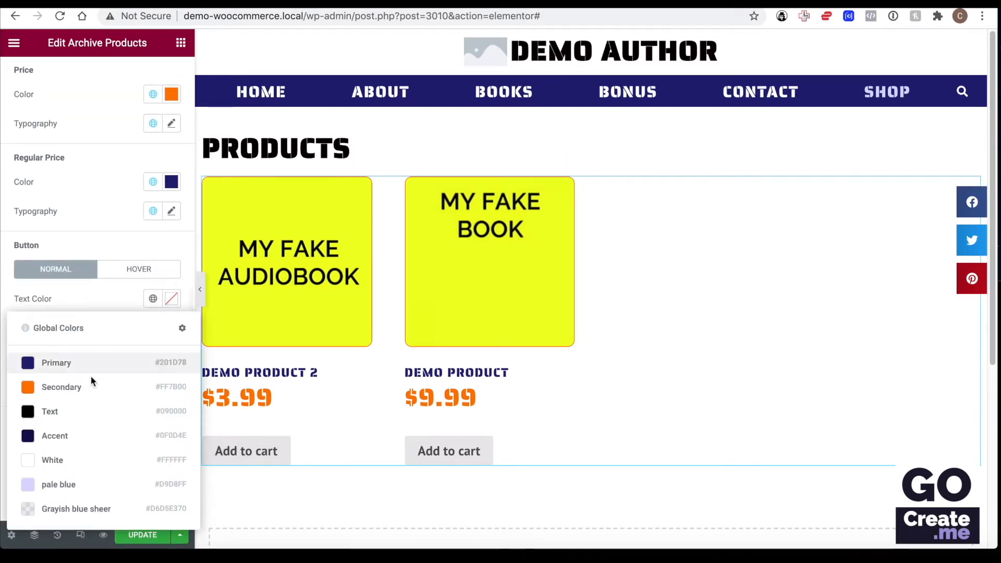
pyautogui.click(78, 483)
pyautogui.click(153, 327)
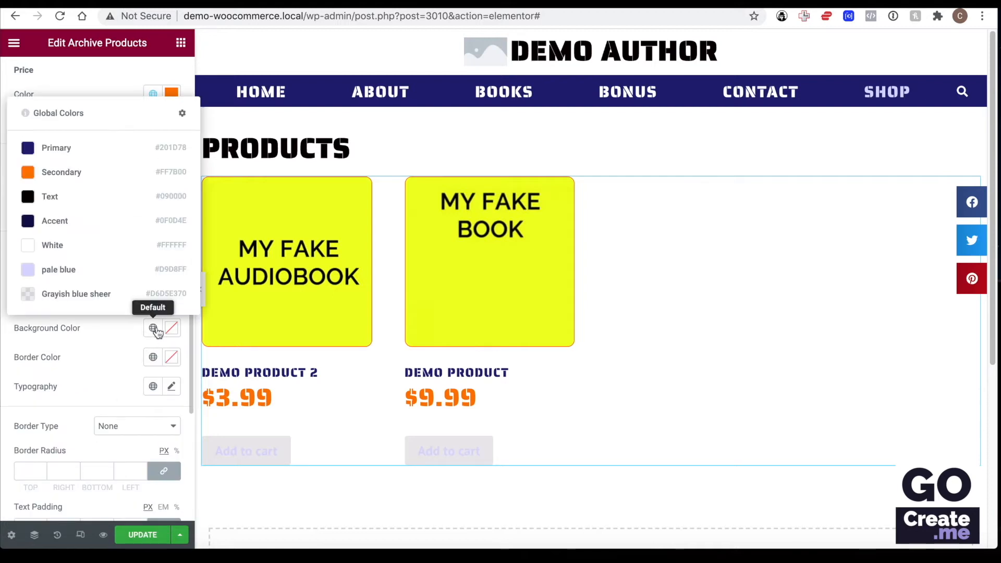
pyautogui.click(96, 155)
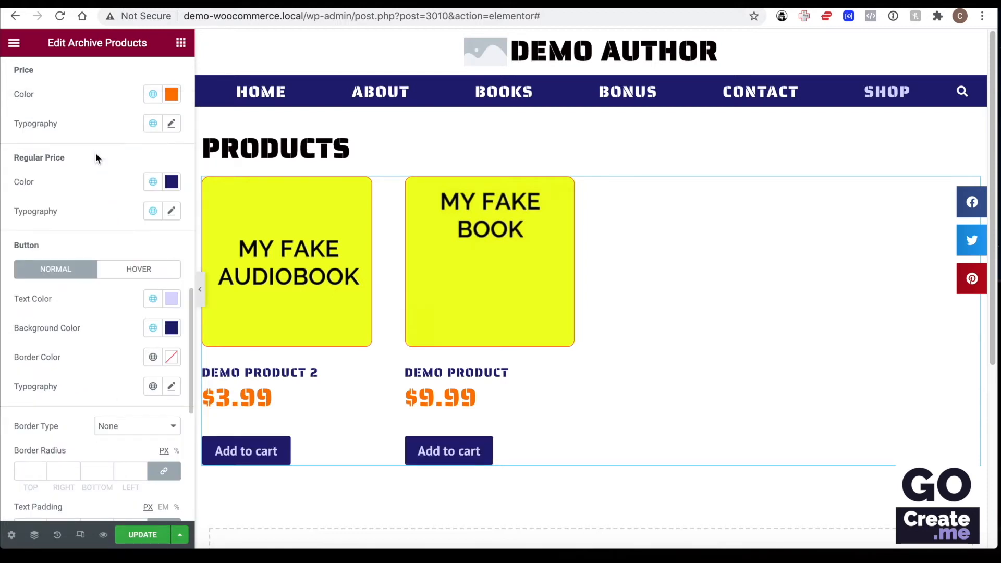
# - Set the button's hover text color to White and its hover background to the Primary global color
pyautogui.click(147, 272)
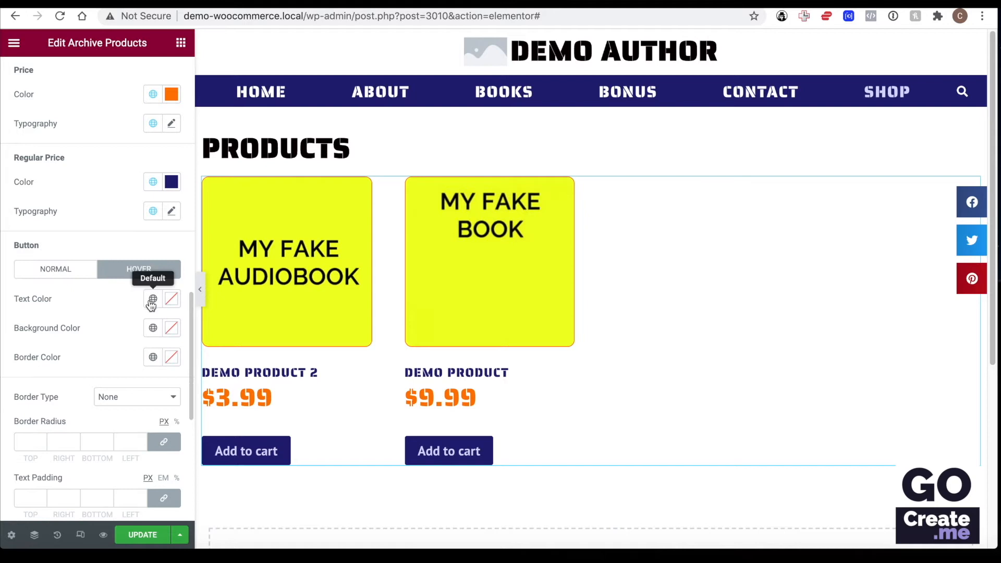
pyautogui.click(153, 299)
pyautogui.click(102, 389)
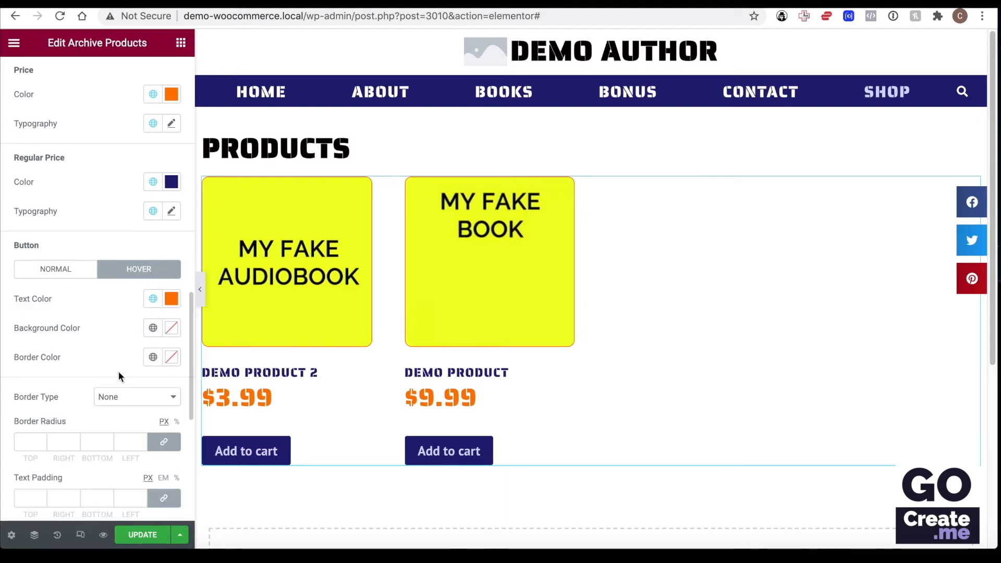
pyautogui.click(153, 328)
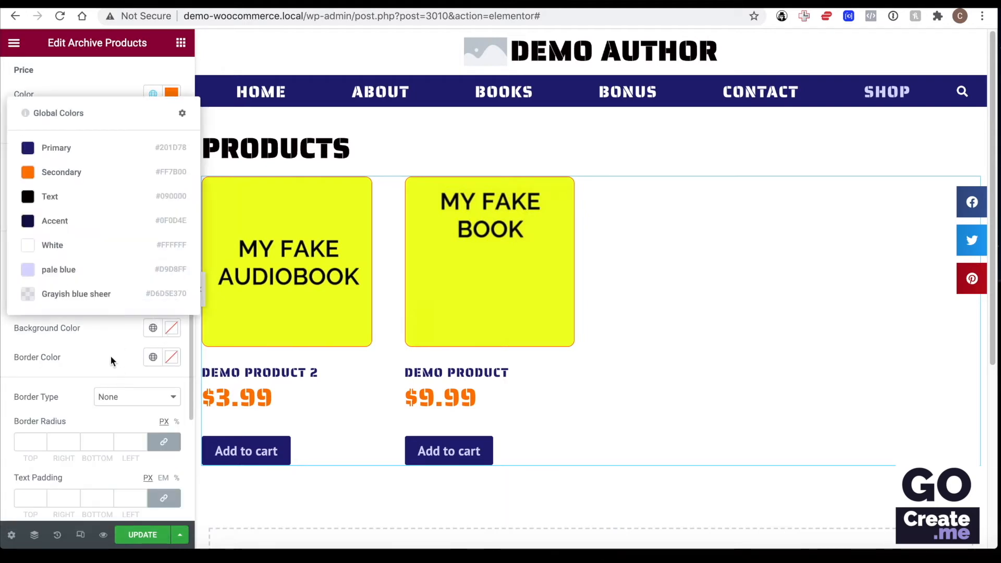
pyautogui.click(81, 153)
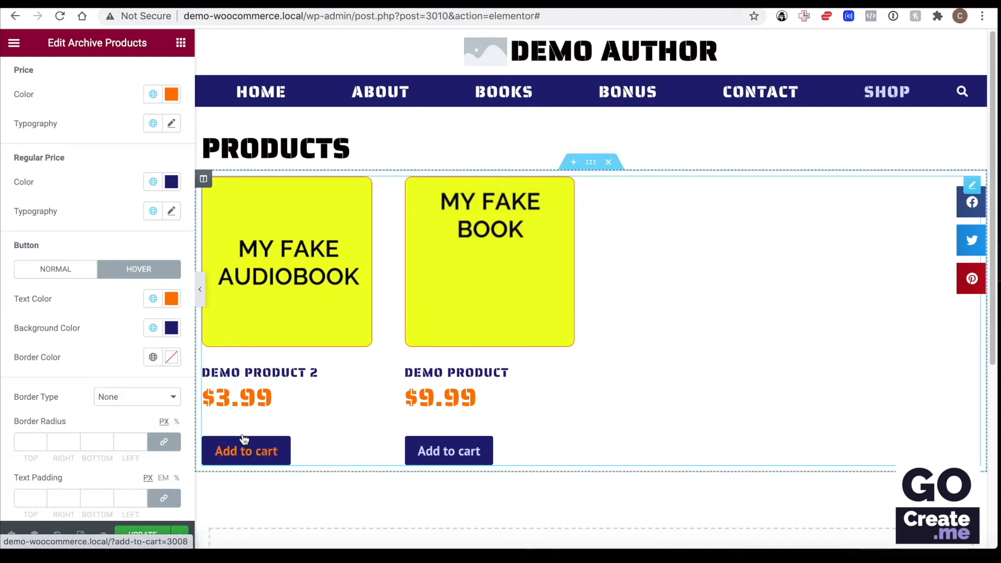
pyautogui.click(153, 299)
pyautogui.click(73, 459)
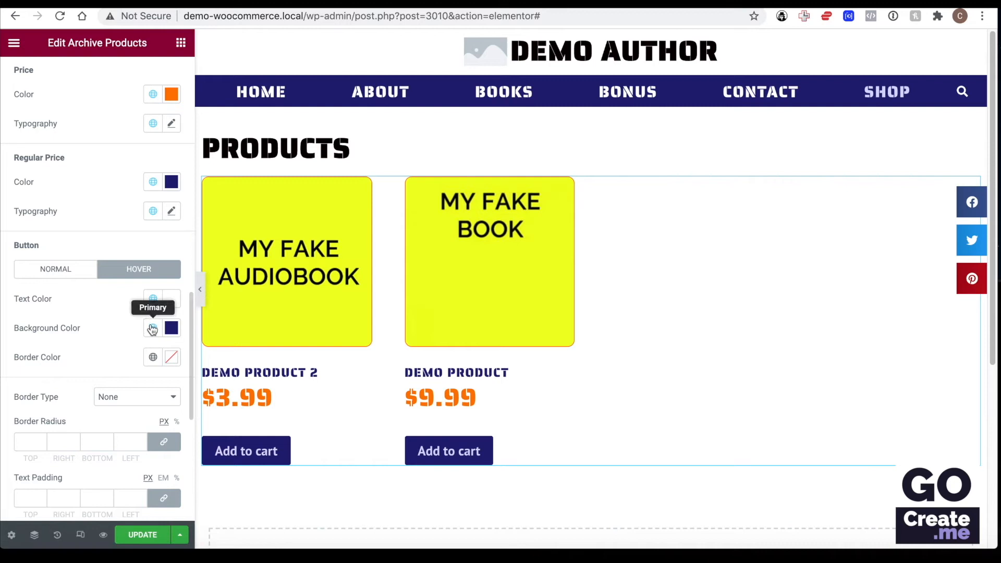
# - Give the button a solid border of width 2 with a Secondary hover border color
pyautogui.scroll(-3, 118, 328)
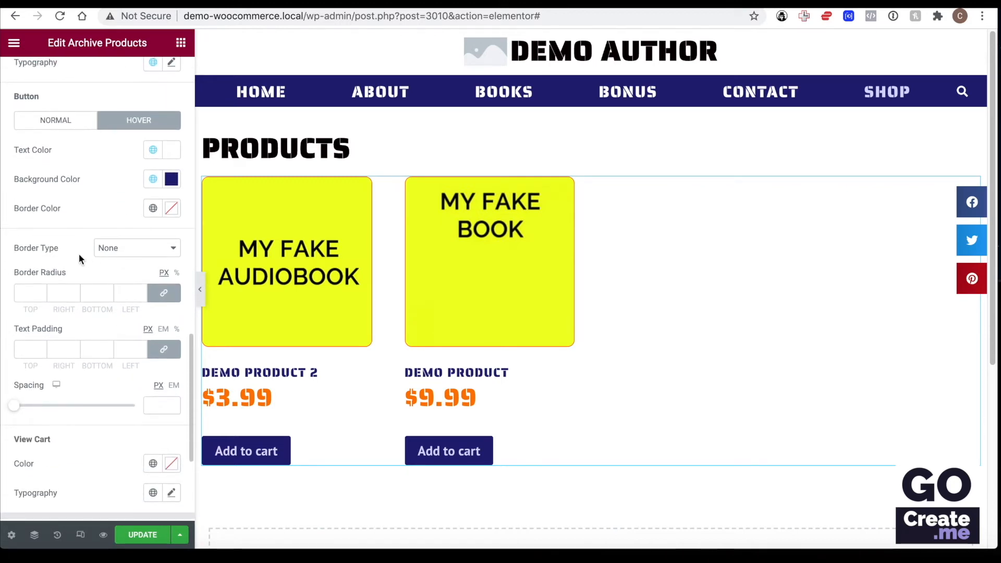
pyautogui.click(123, 256)
pyautogui.click(118, 258)
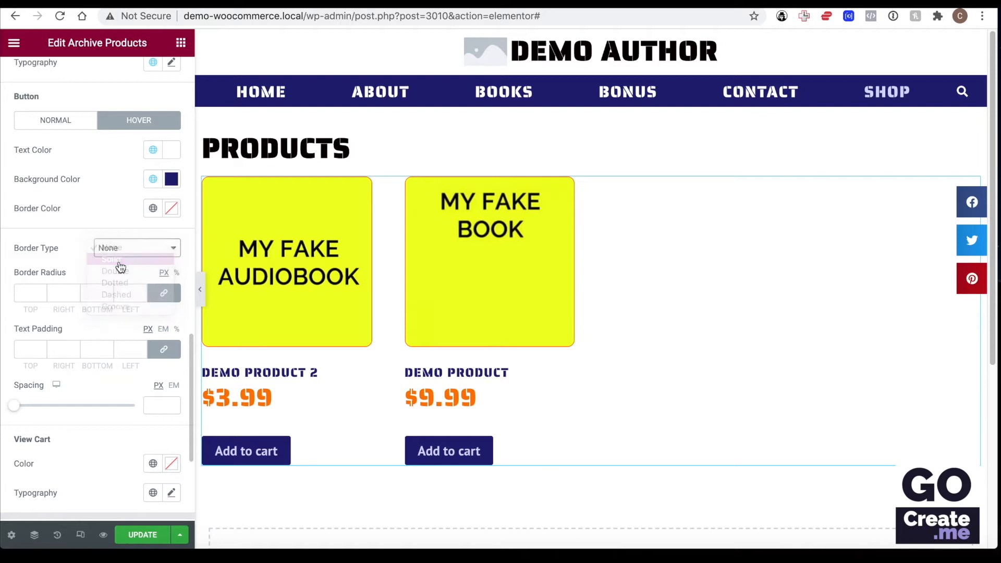
pyautogui.click(29, 295)
pyautogui.write('2')
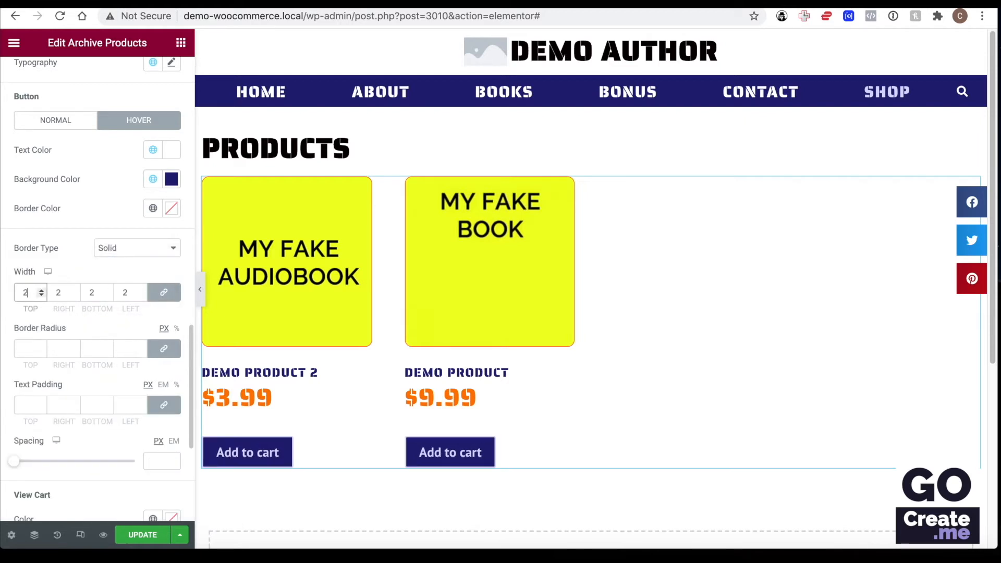
pyautogui.click(151, 209)
pyautogui.click(73, 296)
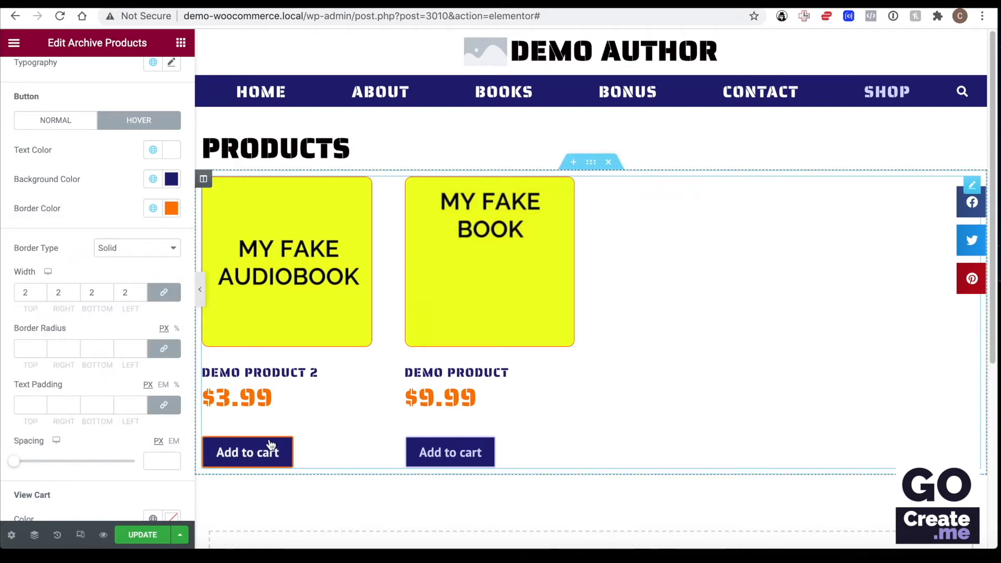
# - Set the button's normal border color to Secondary and its spacing to 0 px
pyautogui.click(68, 121)
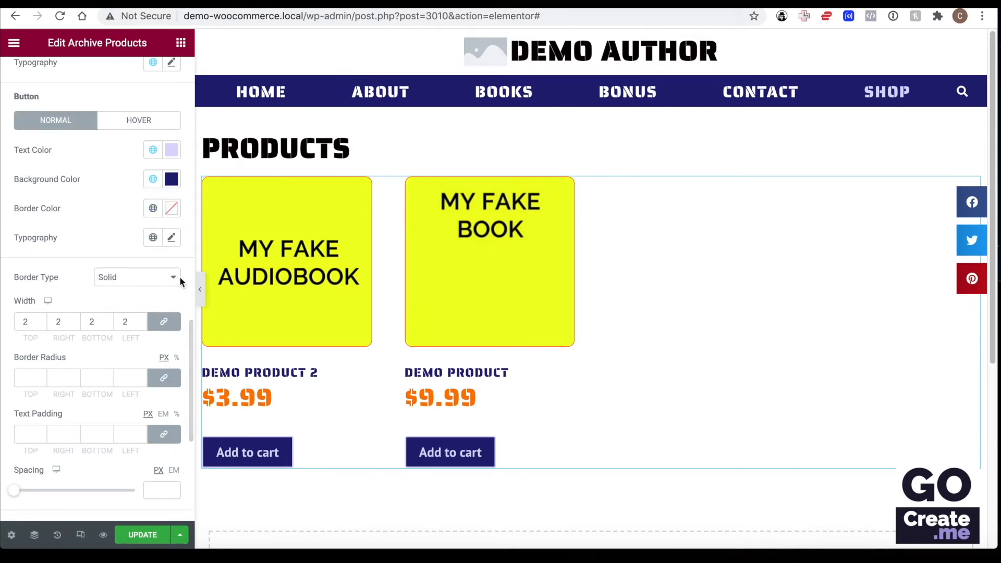
pyautogui.click(153, 208)
pyautogui.click(95, 299)
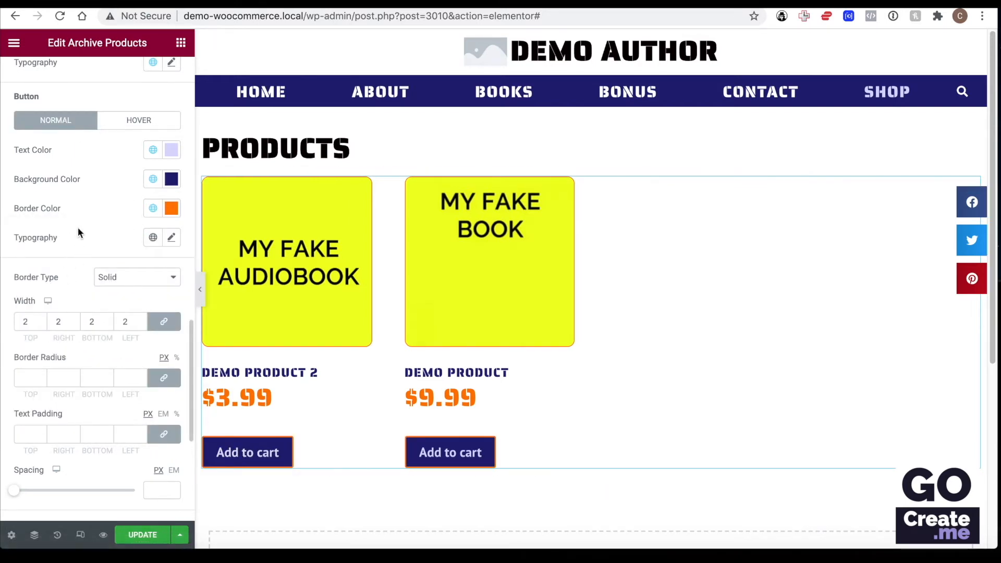
pyautogui.scroll(-2, 83, 224)
pyautogui.moveTo(18, 399)
pyautogui.mouseDown()
pyautogui.moveTo(73, 402)
pyautogui.moveTo(14, 411)
pyautogui.moveTo(65, 398)
pyautogui.moveTo(11, 394)
pyautogui.mouseUp()
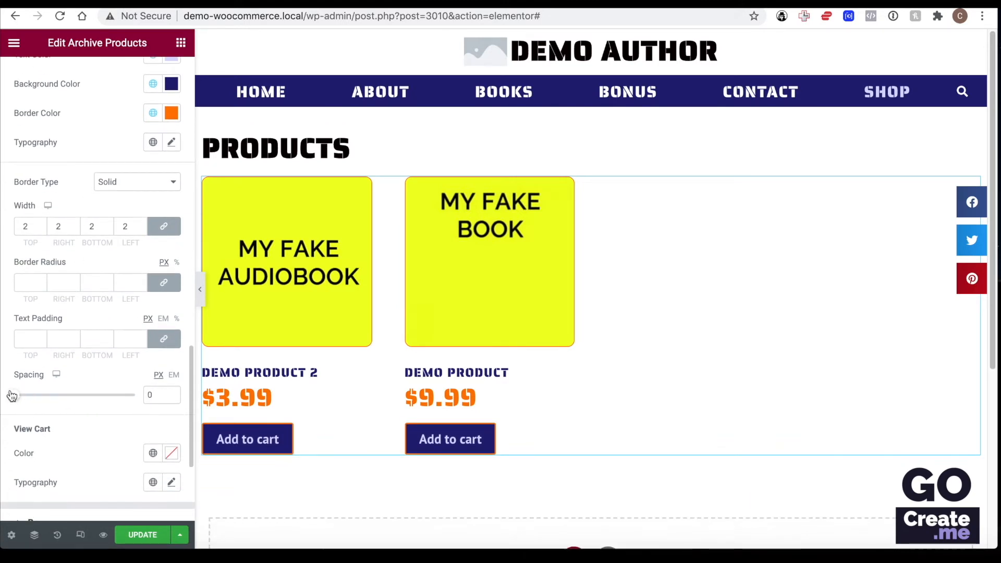
# - Set the button's text padding and border radius to 10 px on all sides
pyautogui.click(23, 339)
pyautogui.write('20')
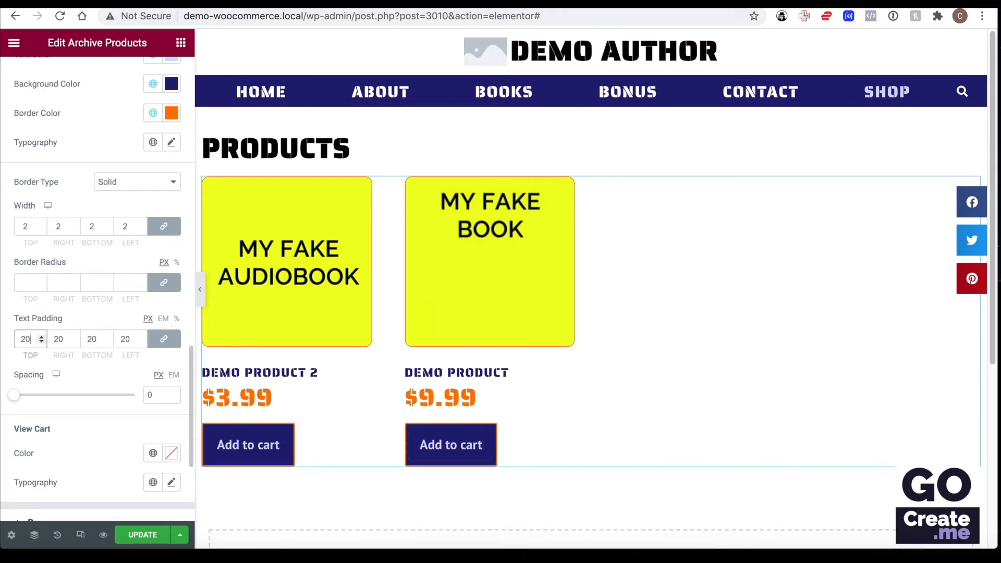
pyautogui.press('BackSpace')
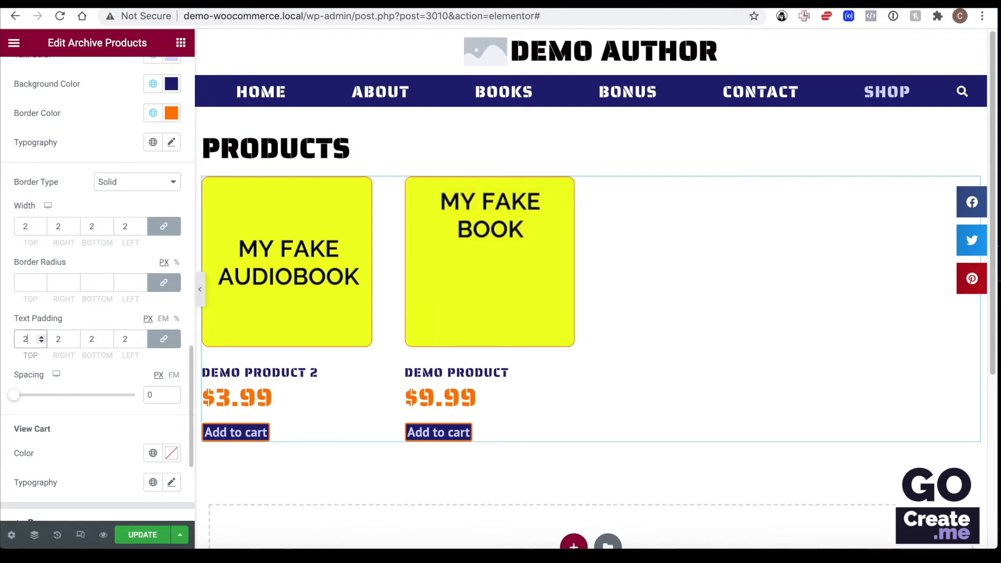
pyautogui.press('BackSpace')
pyautogui.write('10')
pyautogui.click(31, 276)
pyautogui.write('10')
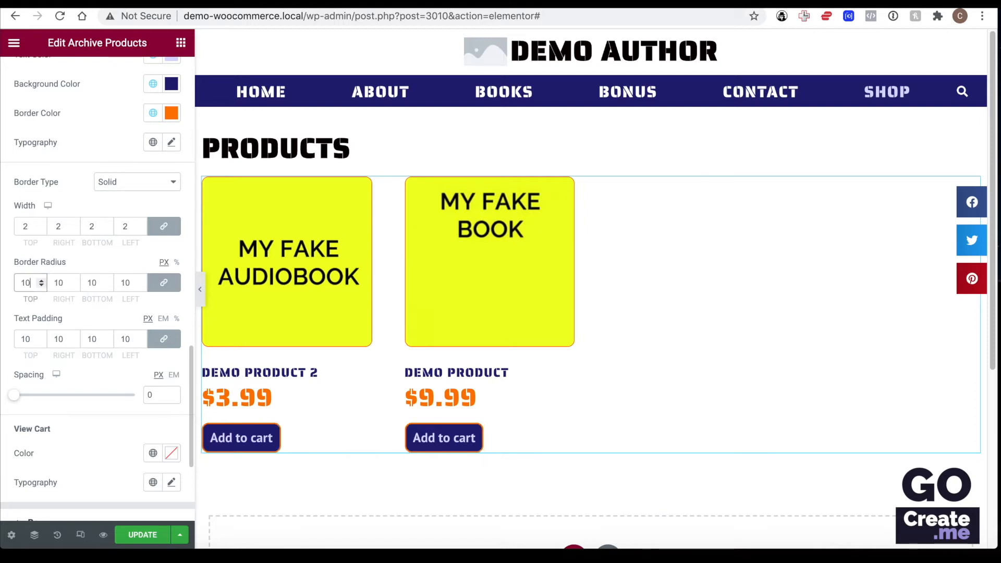
# - Add the default box shadow to the product boxes and set their padding to 20 px on all sides
pyautogui.scroll(-3, 71, 309)
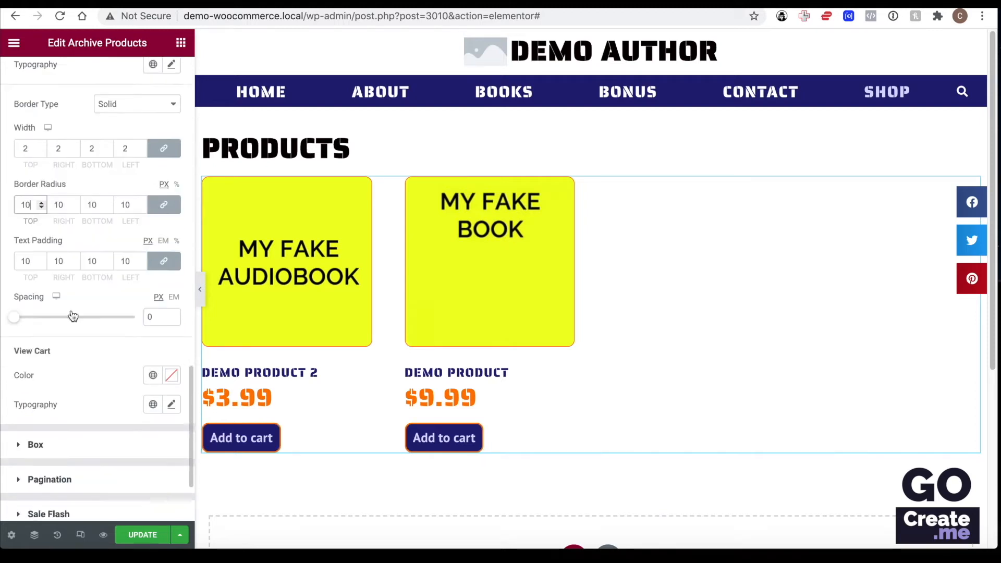
pyautogui.click(58, 378)
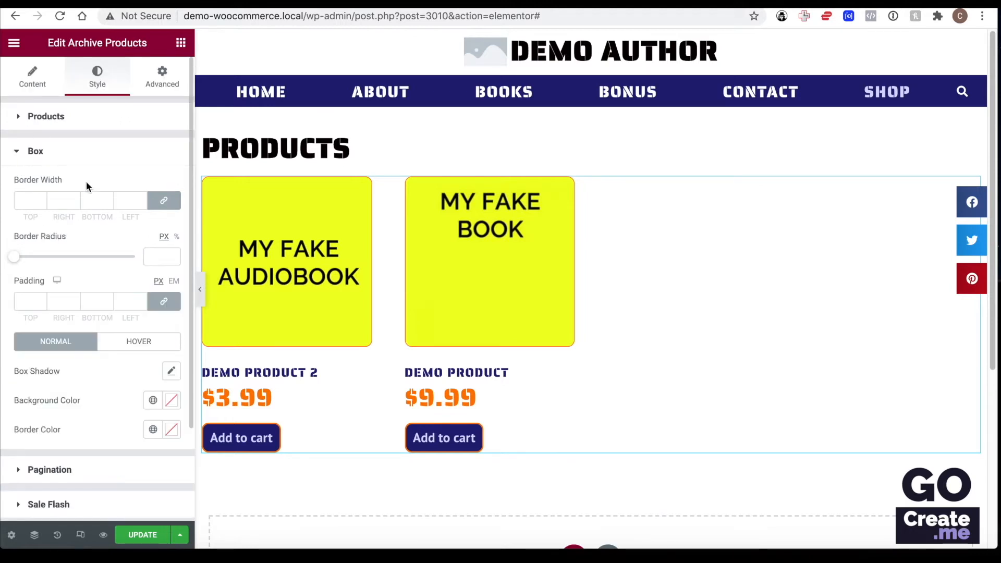
pyautogui.click(171, 372)
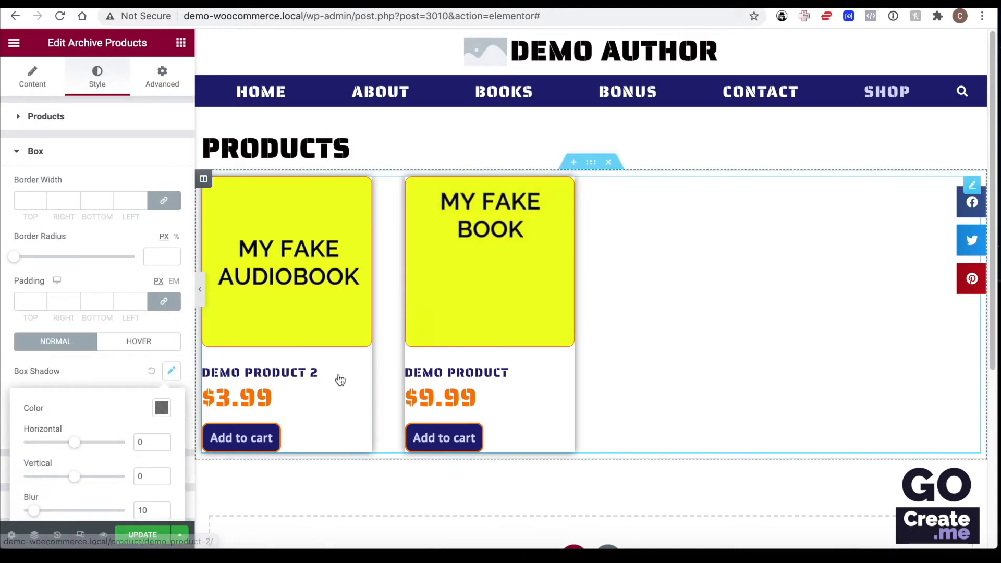
pyautogui.click(21, 301)
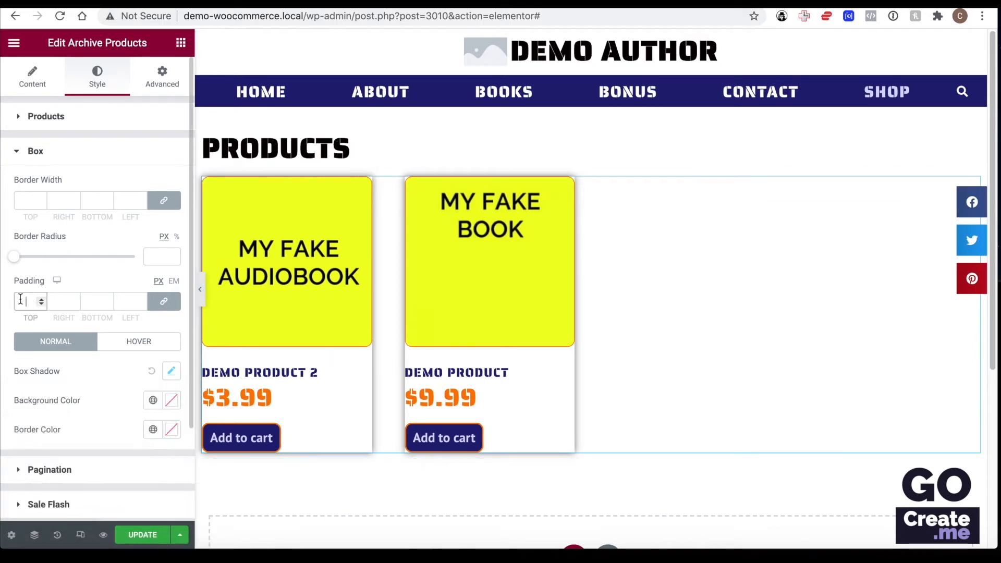
pyautogui.write('20')
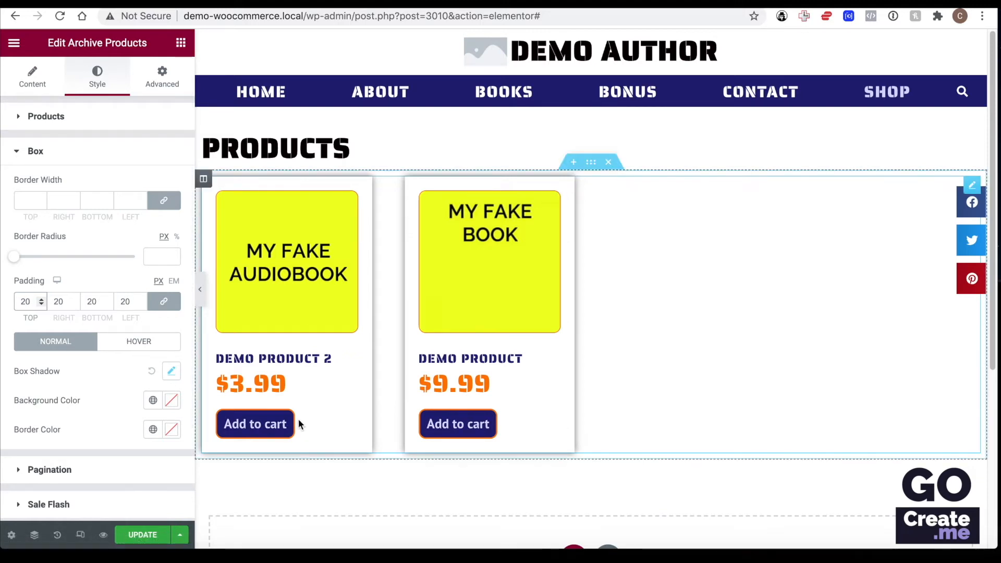
# - Try left and right alignment for the archive's product content, finishing with it centered
pyautogui.click(98, 116)
pyautogui.scroll(-15, 111, 269)
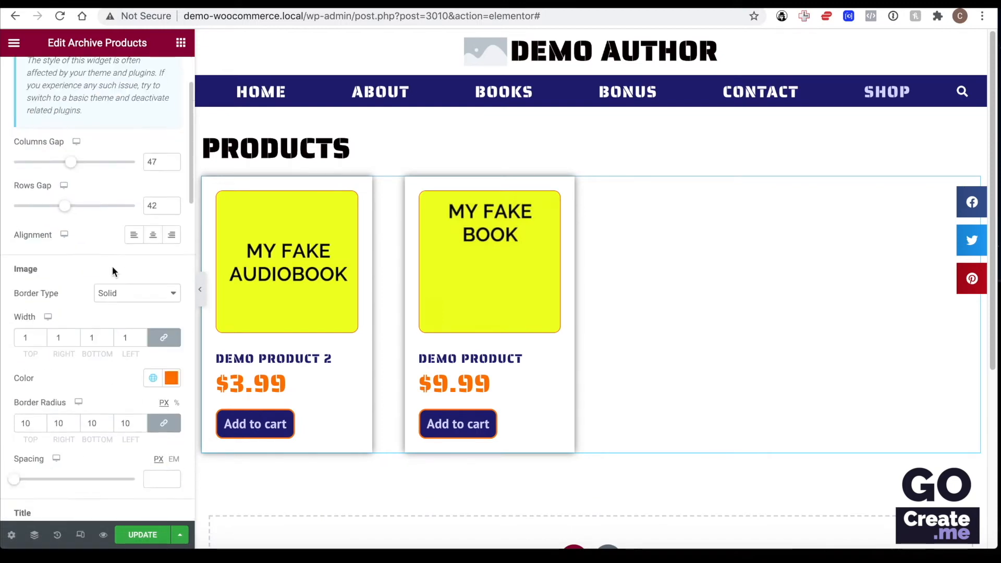
pyautogui.scroll(10, 111, 266)
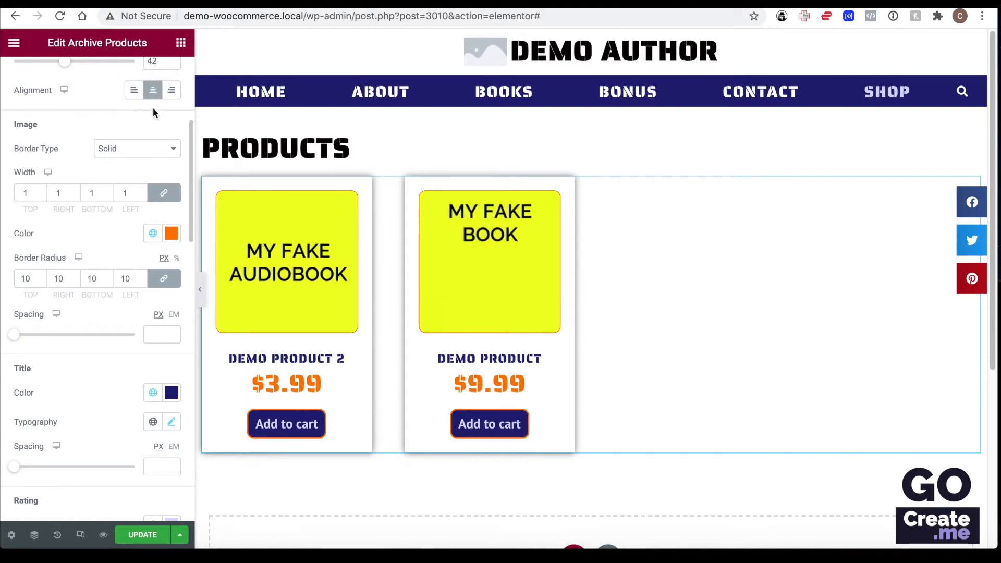
pyautogui.scroll(3, 130, 120)
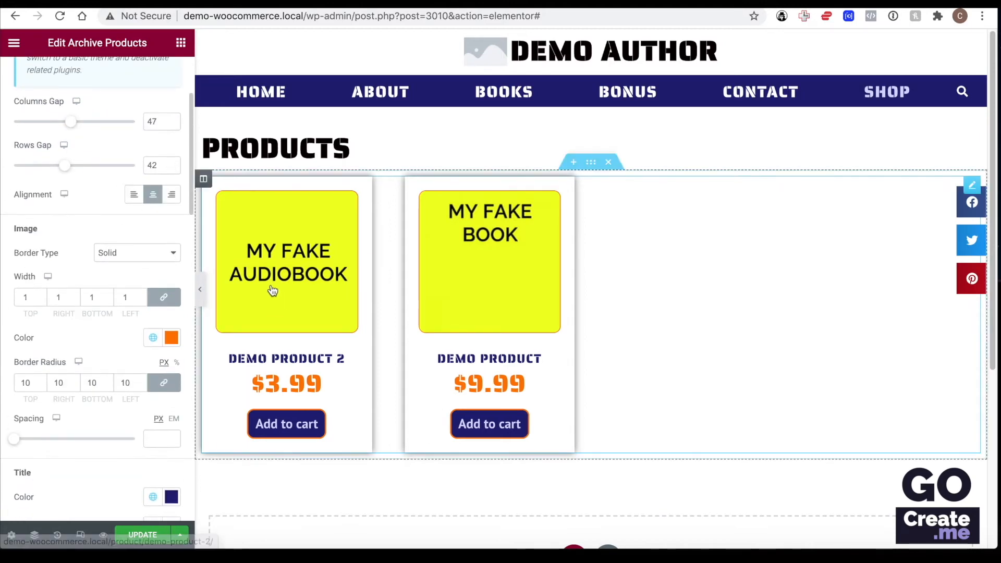
pyautogui.click(135, 196)
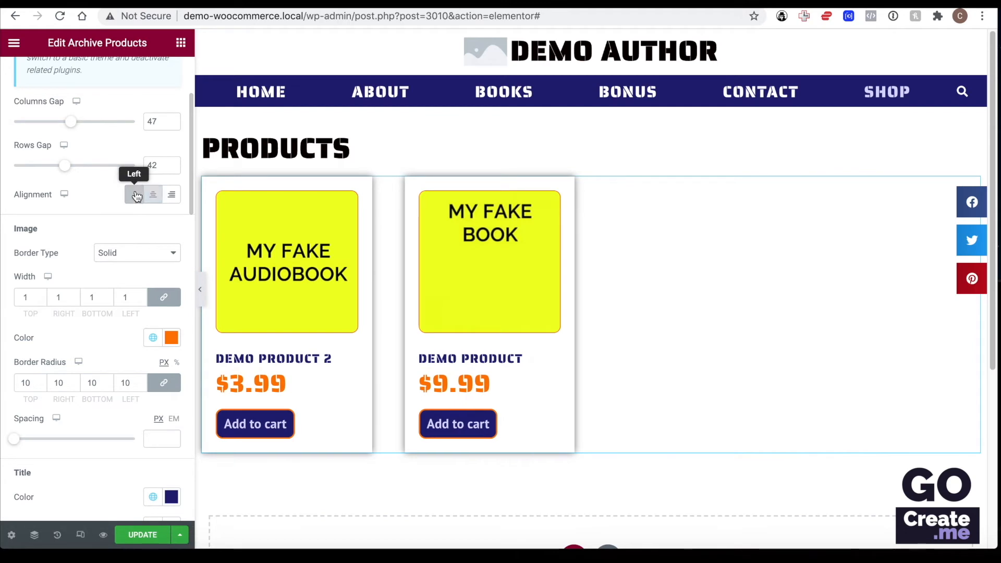
pyautogui.click(172, 198)
pyautogui.click(154, 197)
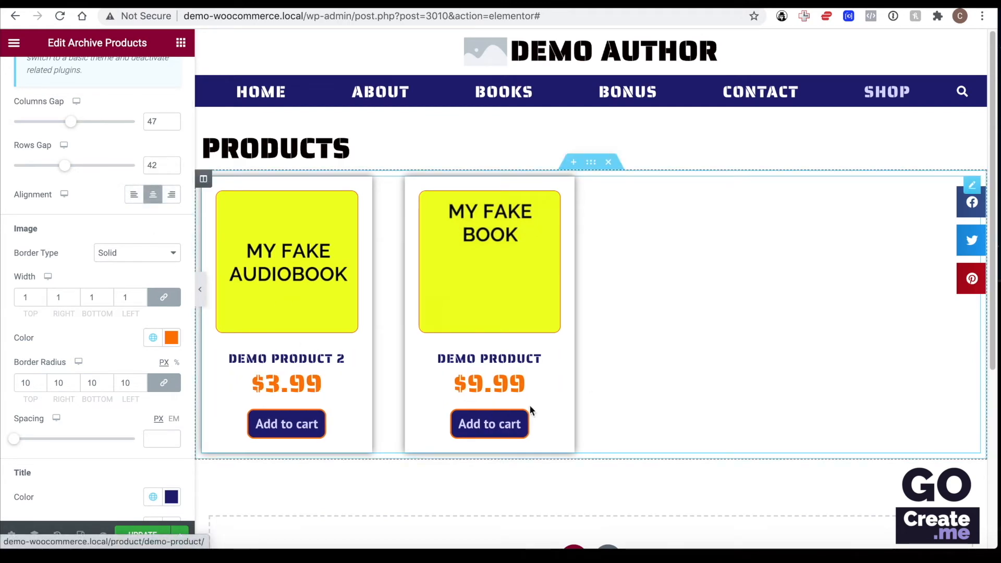
# - Set the product boxes' border radius to 29 px and their background color to Grayish blue sheer
pyautogui.scroll(-2, 64, 324)
pyautogui.scroll(-15, 63, 324)
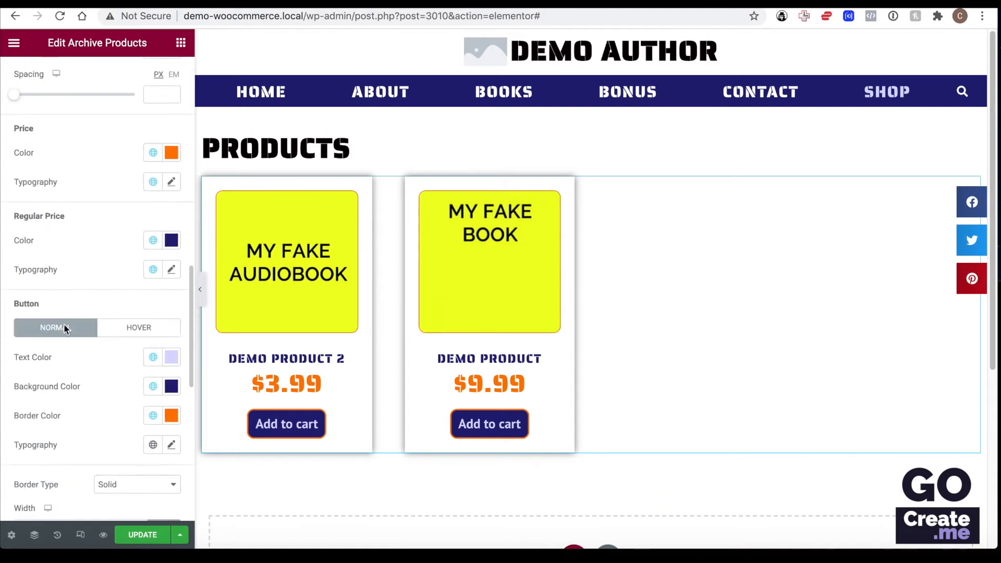
pyautogui.scroll(-2, 64, 323)
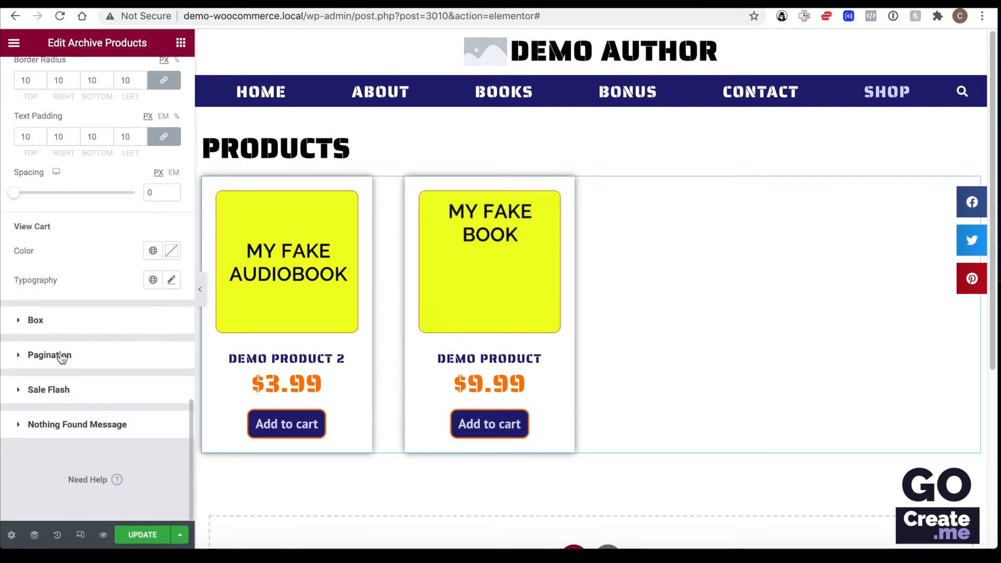
pyautogui.click(58, 322)
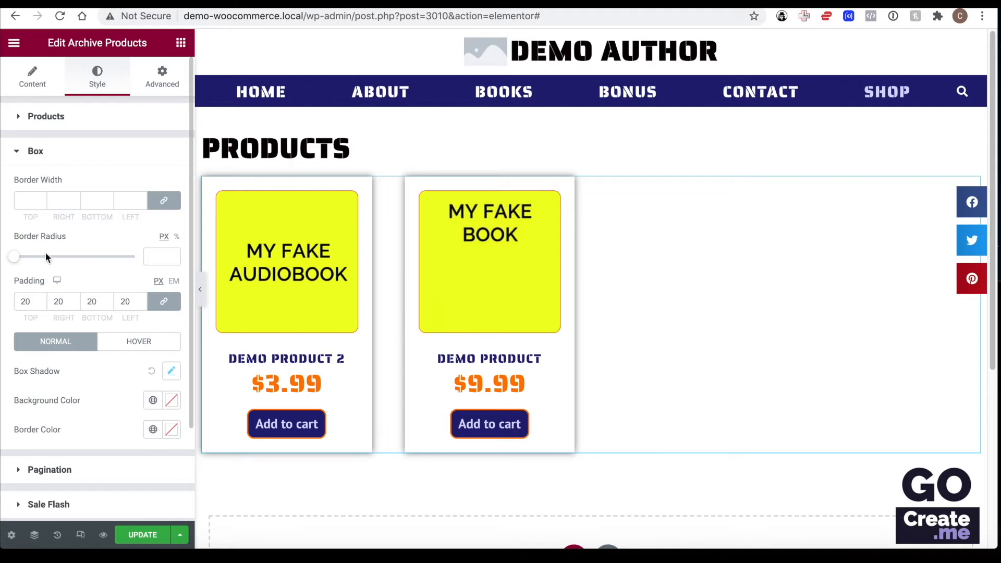
pyautogui.moveTo(16, 259); pyautogui.dragTo(34, 260)
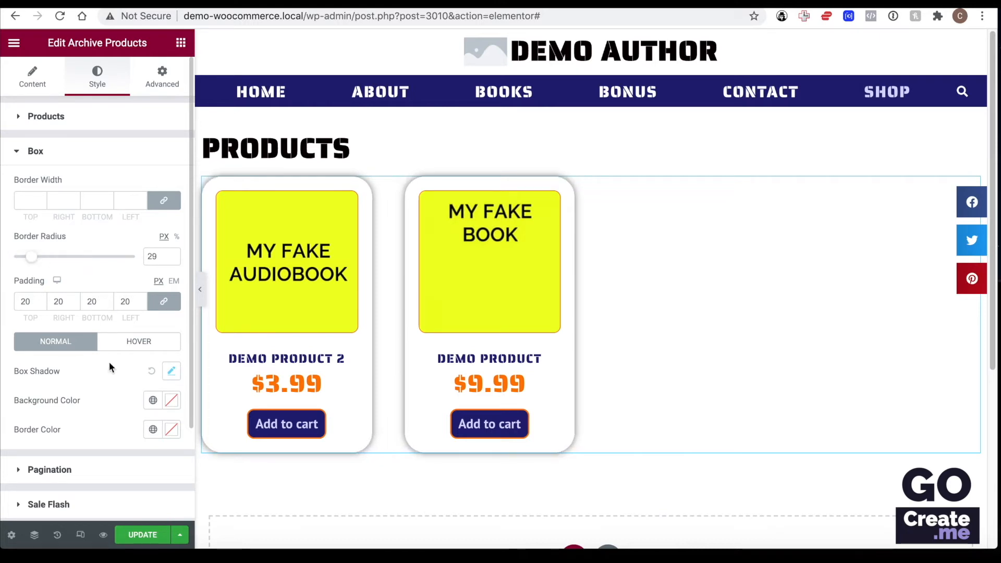
pyautogui.click(153, 400)
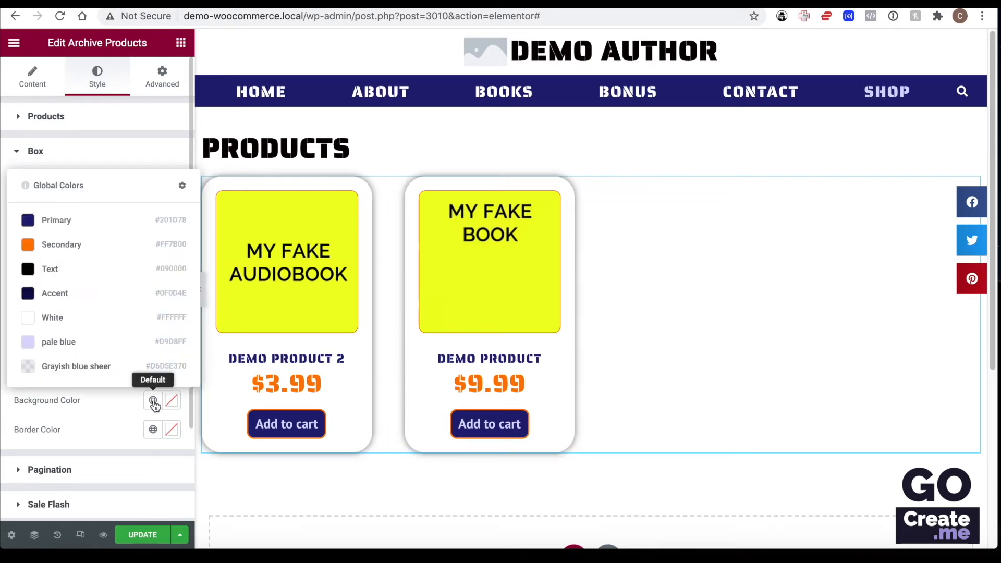
pyautogui.click(58, 365)
# - Give the product boxes a pale blue border with a width of 2 on all sides
pyautogui.scroll(-2, 75, 417)
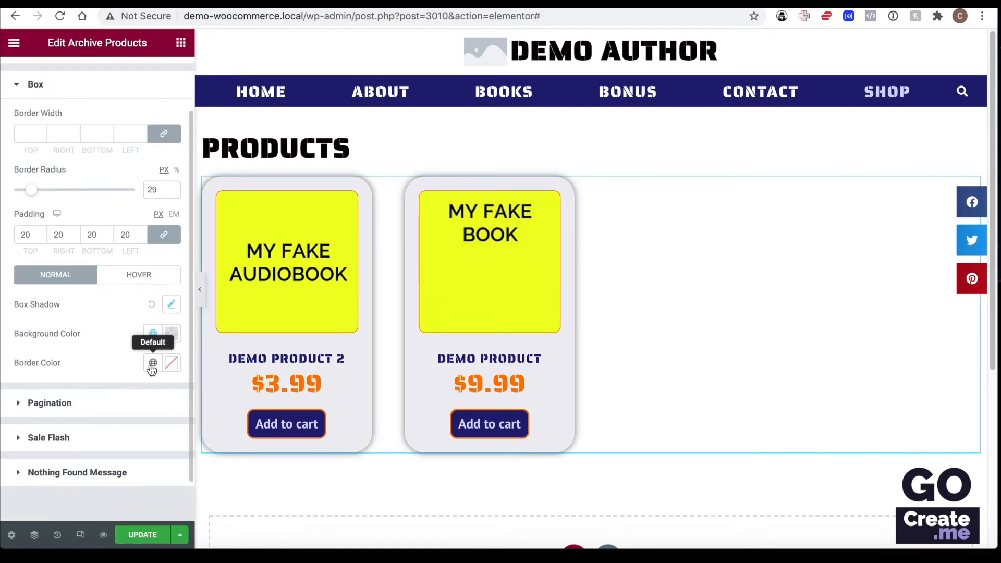
pyautogui.click(152, 364)
pyautogui.click(94, 305)
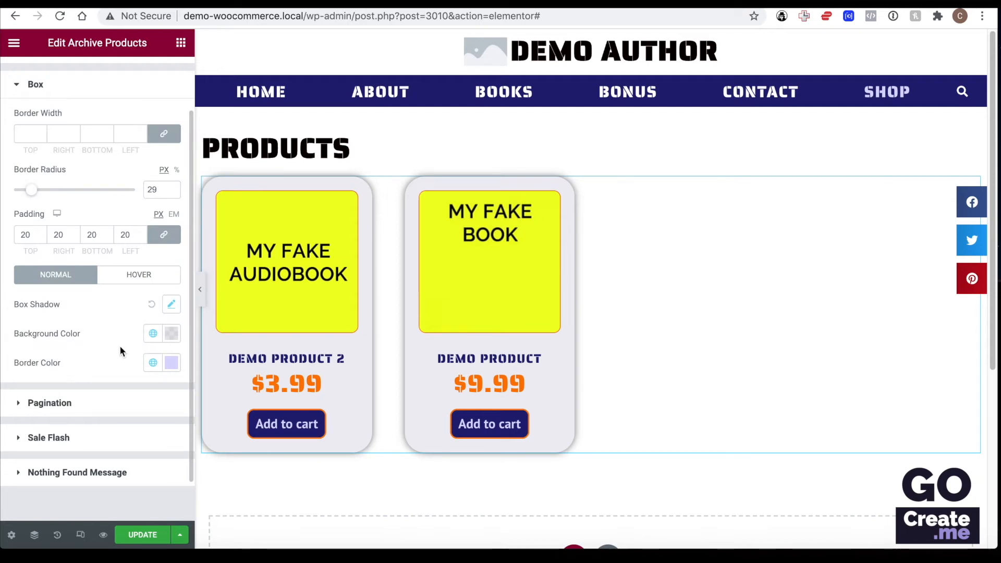
pyautogui.click(26, 135)
pyautogui.write('2')
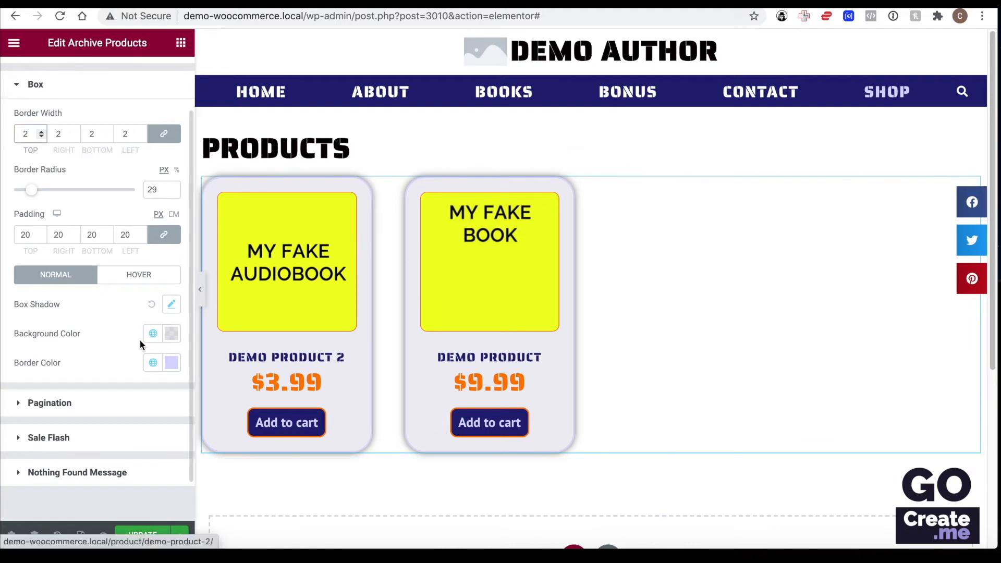
# - Set the pagination spacing of the product archive to 12
pyautogui.click(74, 409)
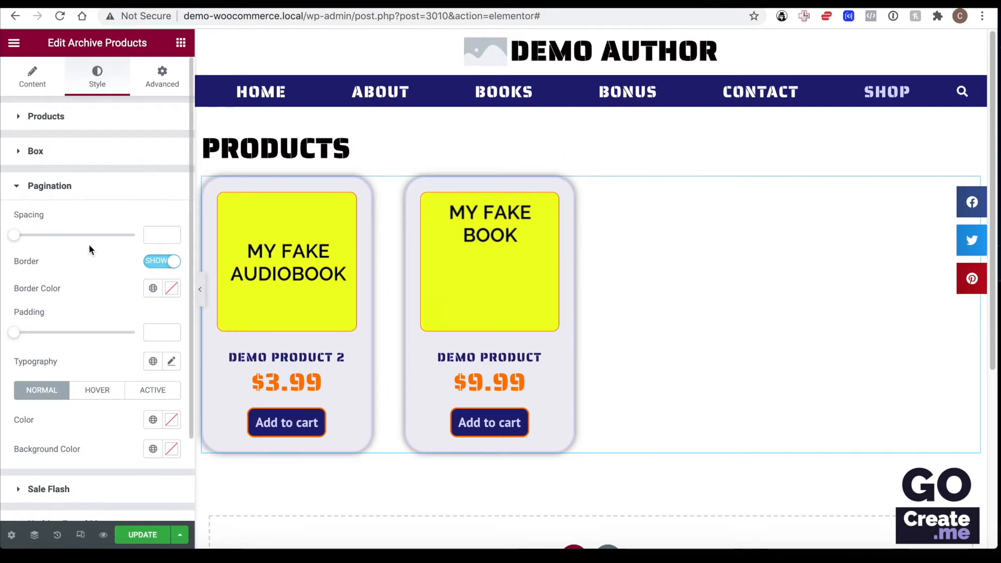
pyautogui.moveTo(20, 239); pyautogui.dragTo(34, 237)
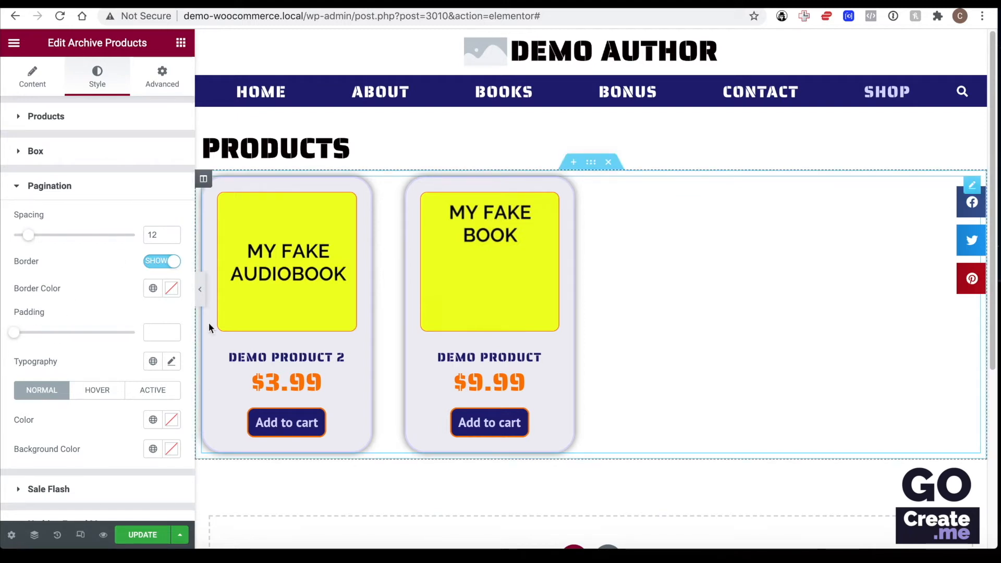
# - Set the sale flash text color to Secondary and save the template update
pyautogui.scroll(-2, 102, 306)
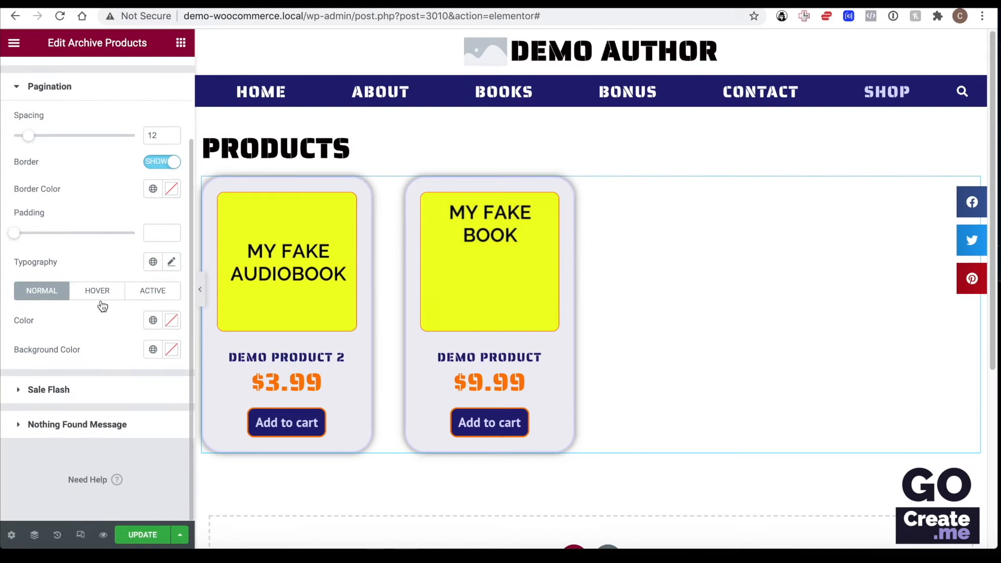
pyautogui.click(85, 396)
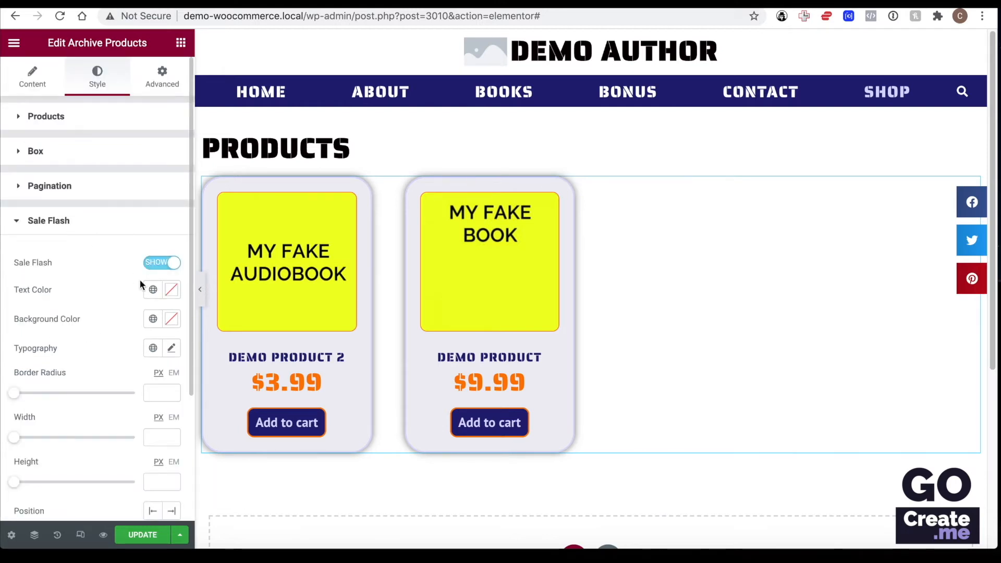
pyautogui.click(153, 290)
pyautogui.click(96, 386)
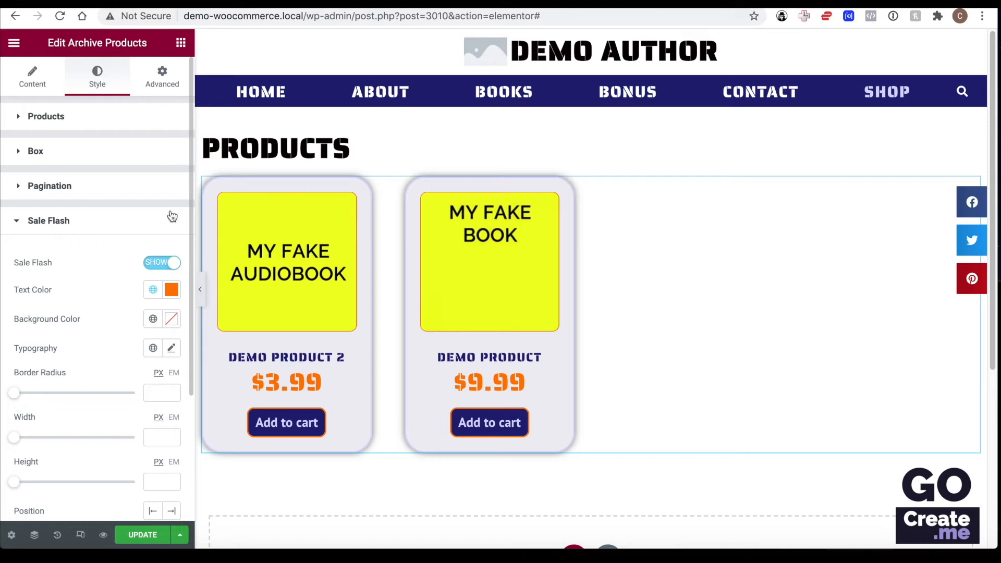
pyautogui.click(148, 540)
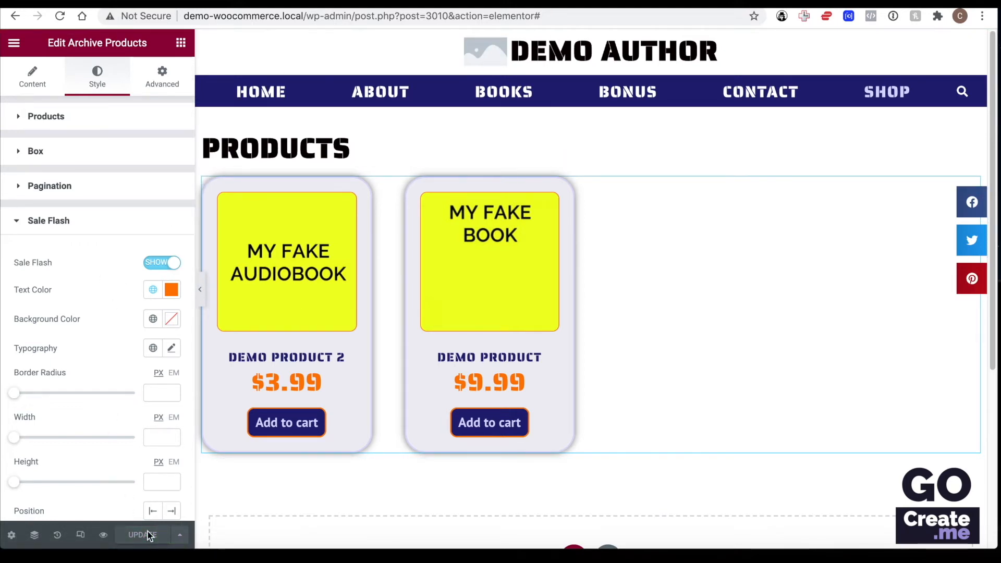
# - Open the WordPress dashboard in a separate browser tab and go to the products list
pyautogui.rightClick(14, 45)
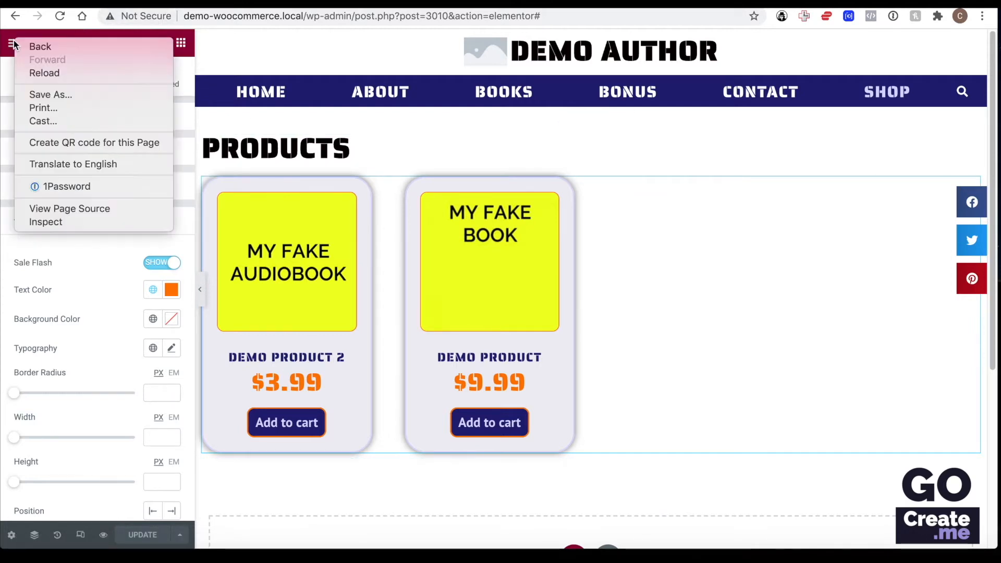
pyautogui.press('Escape')
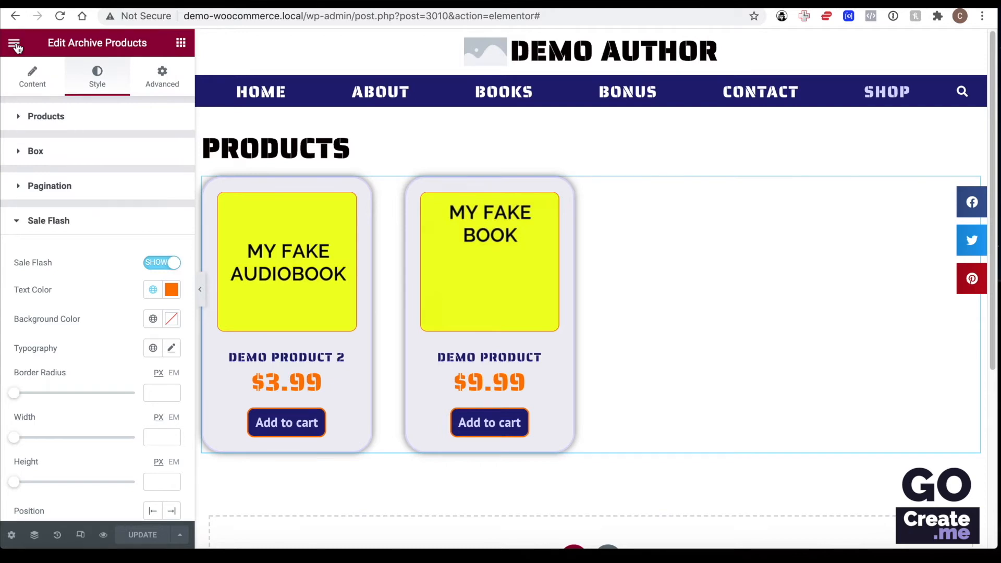
pyautogui.click(14, 45)
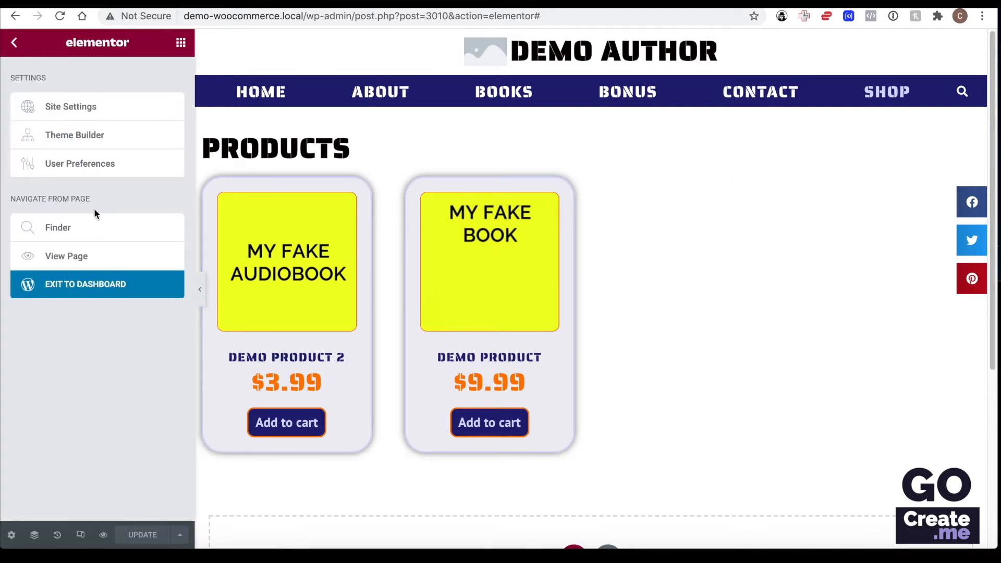
pyautogui.rightClick(82, 281)
pyautogui.click(105, 287)
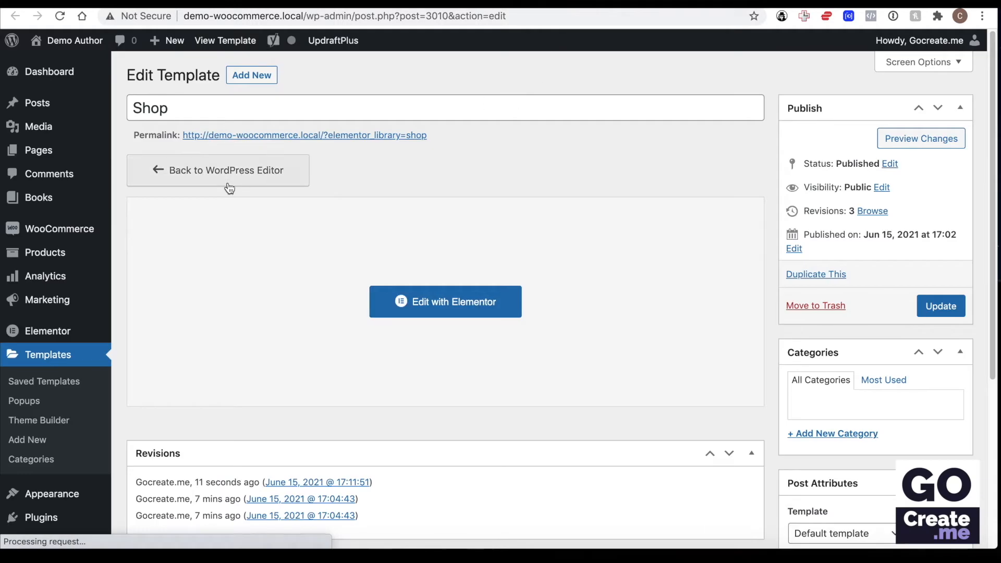
pyautogui.scroll(-3, 61, 417)
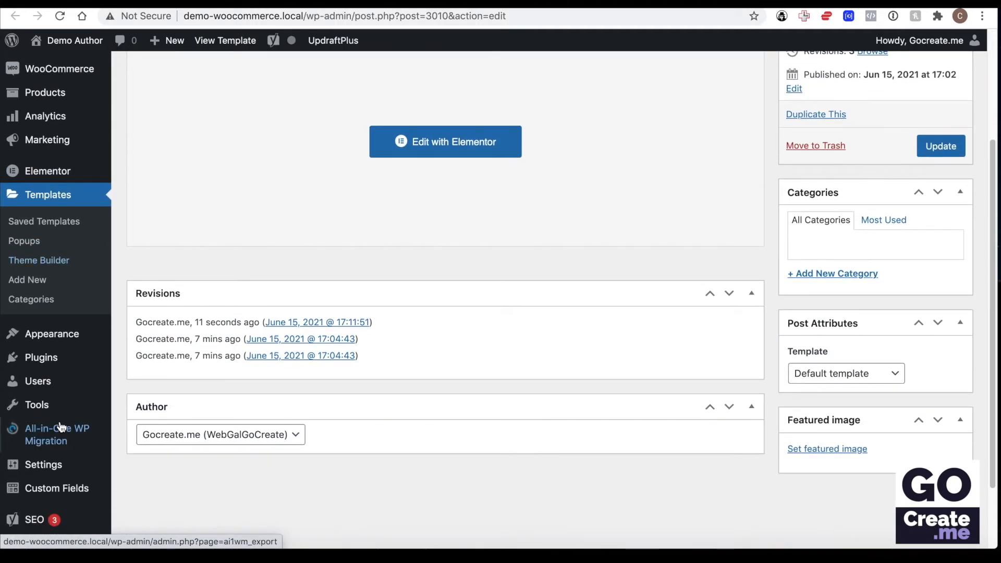
pyautogui.scroll(5, 62, 425)
pyautogui.click(61, 252)
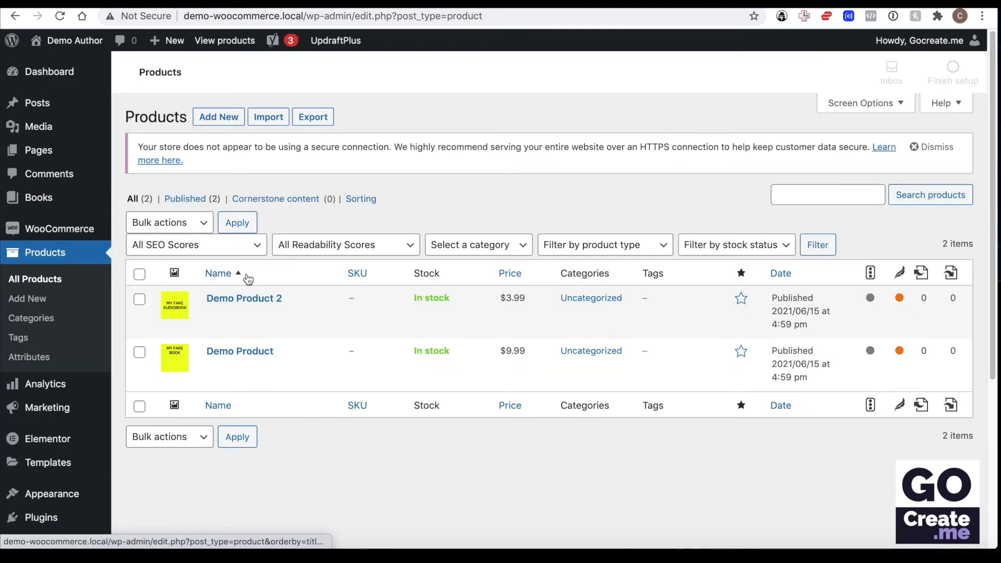
# - Quick-edit Demo Product 2 to give it a sale price of 1.99 and save it
pyautogui.moveTo(252, 328)
pyautogui.click(300, 312)
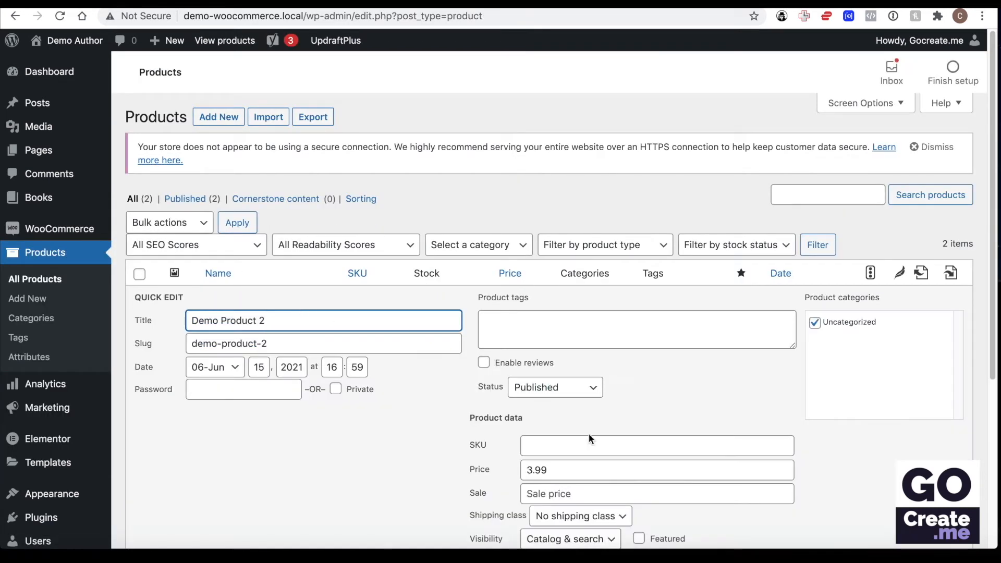
pyautogui.scroll(-2, 591, 439)
pyautogui.click(556, 392)
pyautogui.write('1.99')
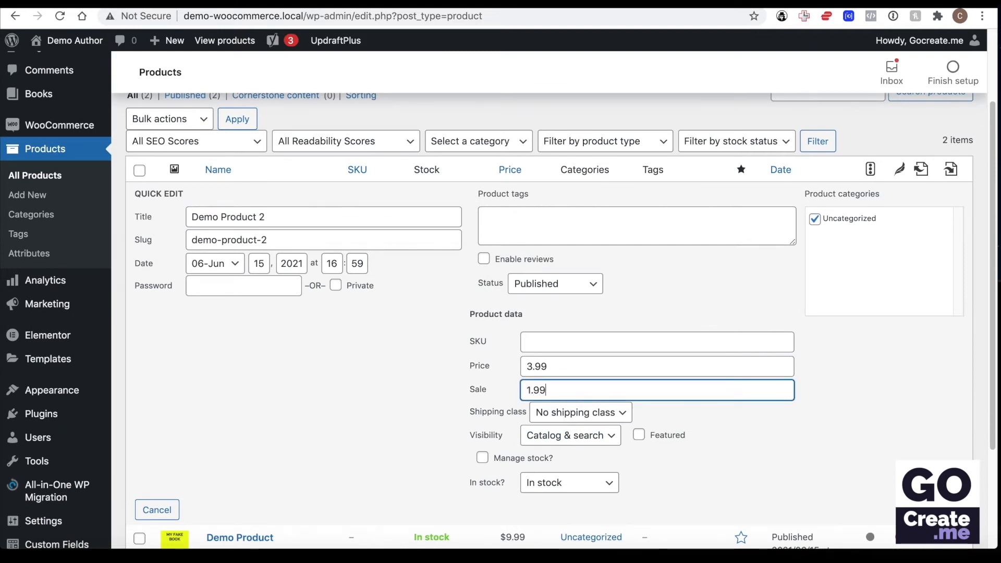
pyautogui.press('Return')
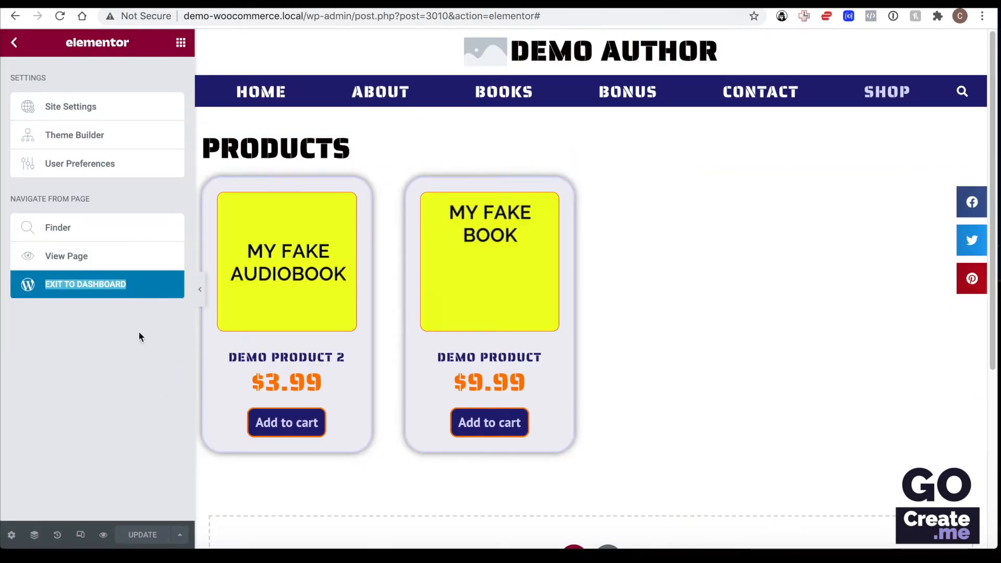
# - Reload the Shop template in the Elementor editor and open the Archive Products widget's style settings
pyautogui.press('super+r')
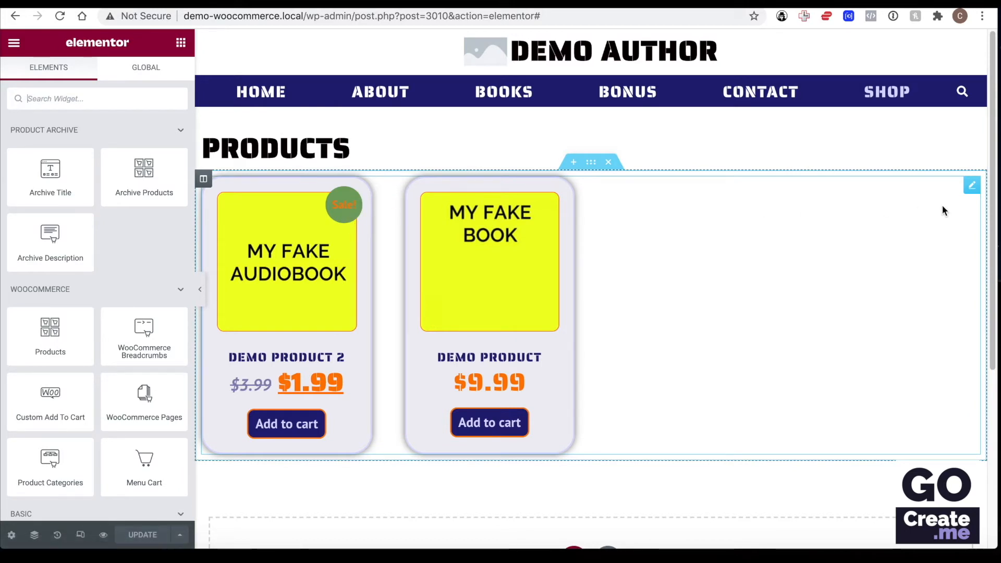
pyautogui.click(972, 189)
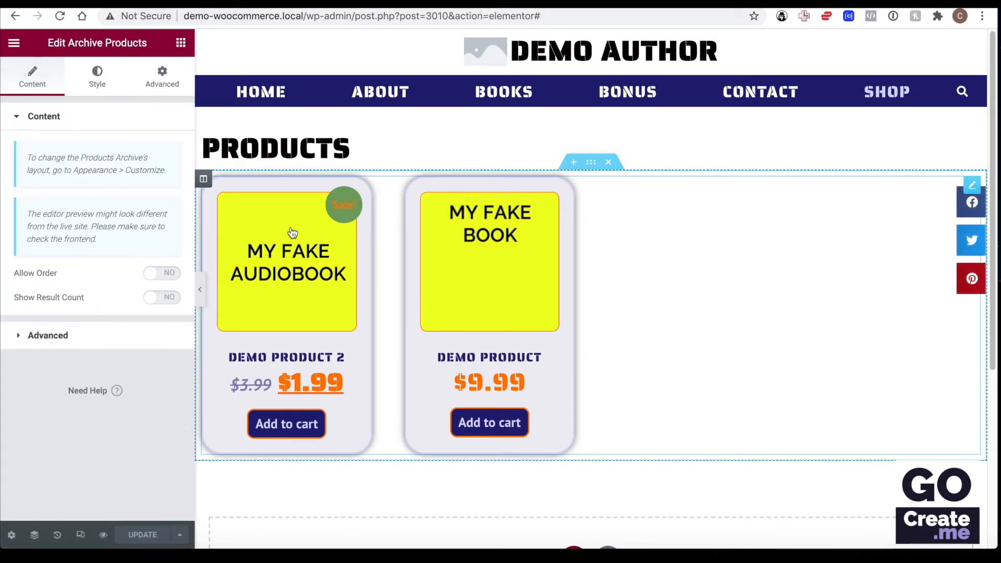
pyautogui.click(100, 77)
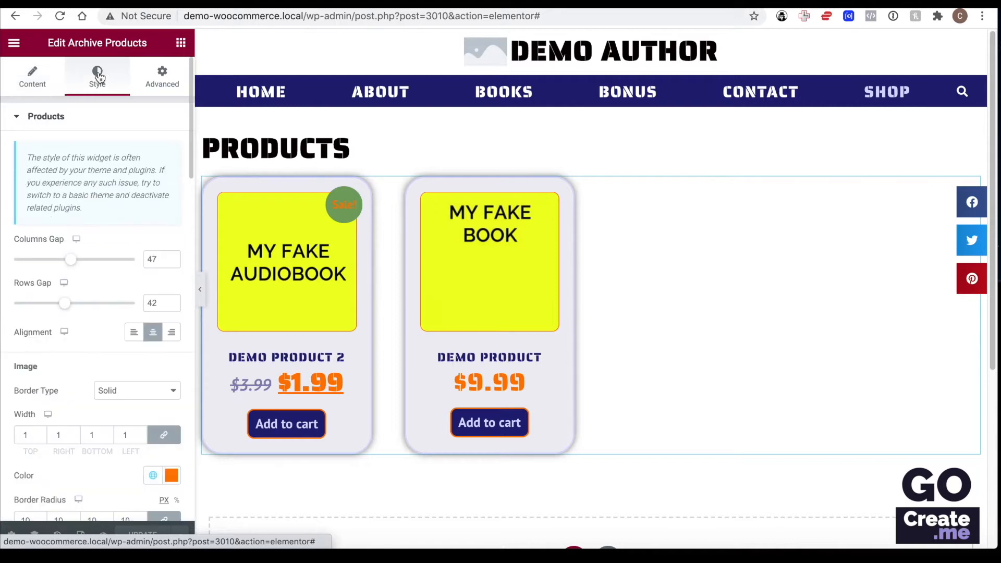
# - Set the sale flash text color to the Primary global color
pyautogui.scroll(-15, 103, 218)
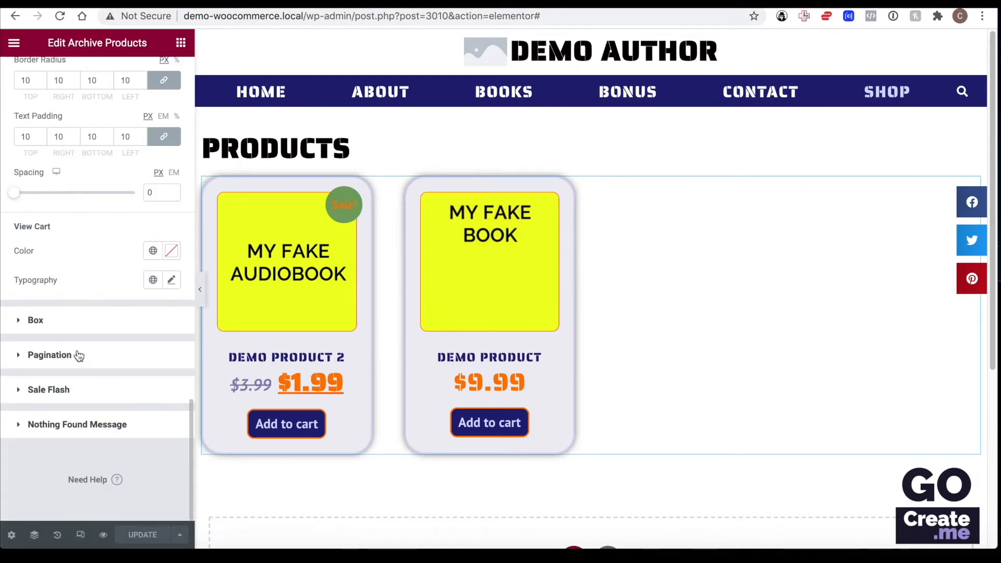
pyautogui.click(87, 390)
pyautogui.click(153, 288)
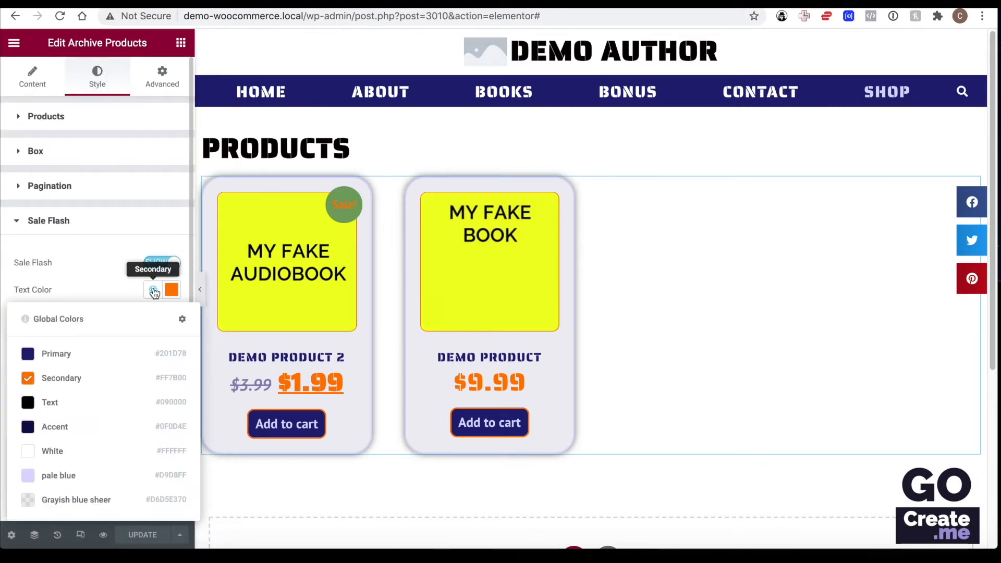
pyautogui.click(63, 356)
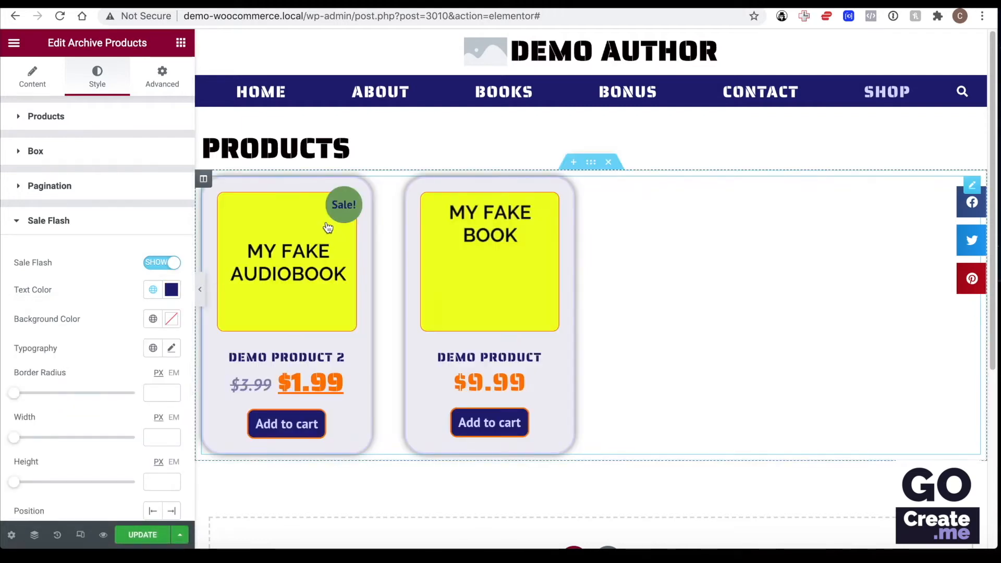
# - Give the sale flash a custom pink background color, #FF03B1
pyautogui.click(154, 320)
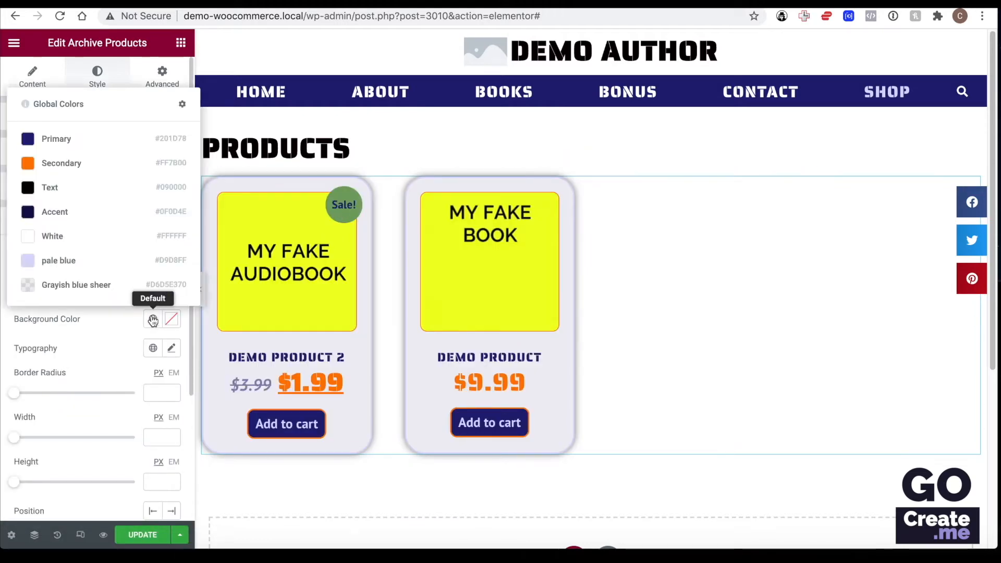
pyautogui.click(69, 165)
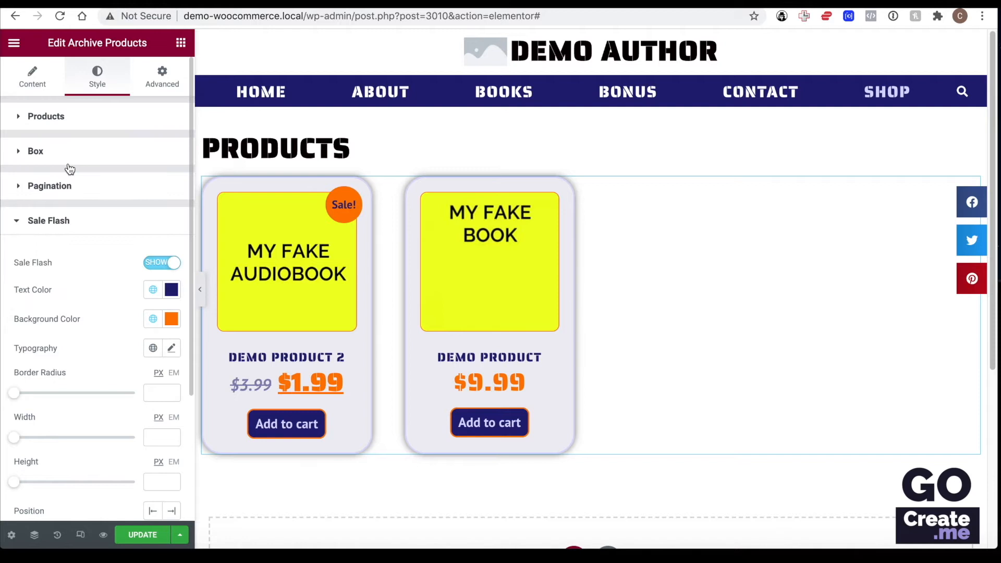
pyautogui.click(172, 318)
pyautogui.moveTo(244, 249)
pyautogui.mouseDown()
pyautogui.moveTo(133, 250)
pyautogui.moveTo(241, 250)
pyautogui.mouseUp()
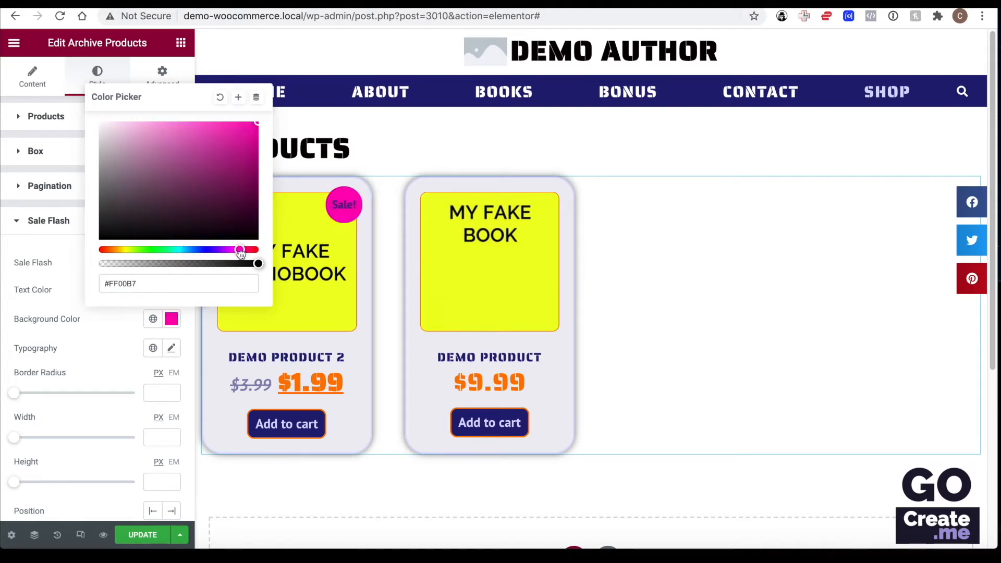
pyautogui.moveTo(256, 126)
pyautogui.mouseDown()
pyautogui.moveTo(218, 144)
pyautogui.moveTo(238, 182)
pyautogui.moveTo(257, 124)
pyautogui.mouseUp()
pyautogui.moveTo(257, 264)
pyautogui.mouseDown()
pyautogui.moveTo(182, 264)
pyautogui.moveTo(260, 266)
pyautogui.mouseUp()
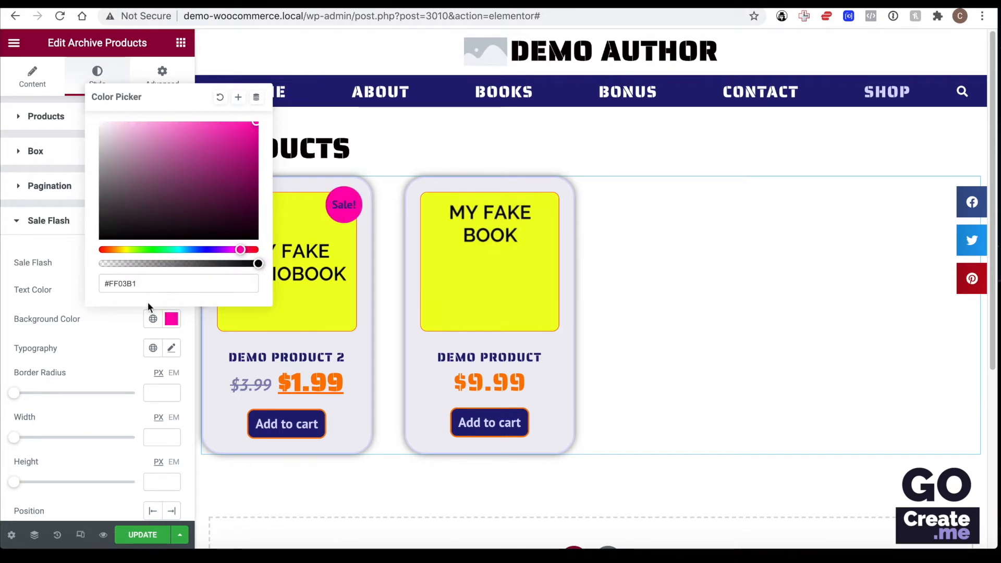
# - Save the sale flash's custom background color as a new global color named Pink
pyautogui.click(238, 99)
pyautogui.press('super+a')
pyautogui.write('P')
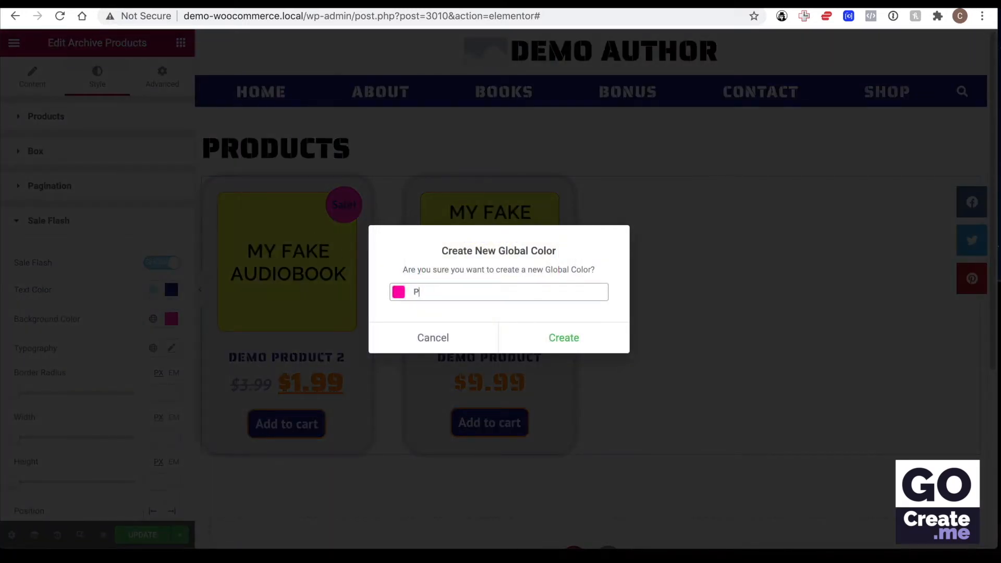
pyautogui.write('ink')
pyautogui.click(572, 339)
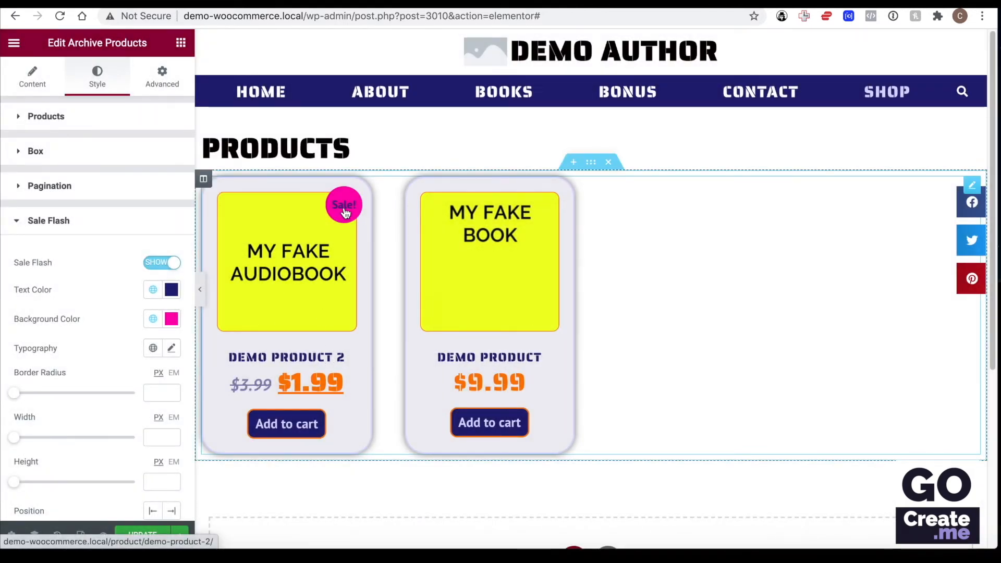
# - Try the Titles global font on the sale flash text and reduce its font size
pyautogui.click(153, 348)
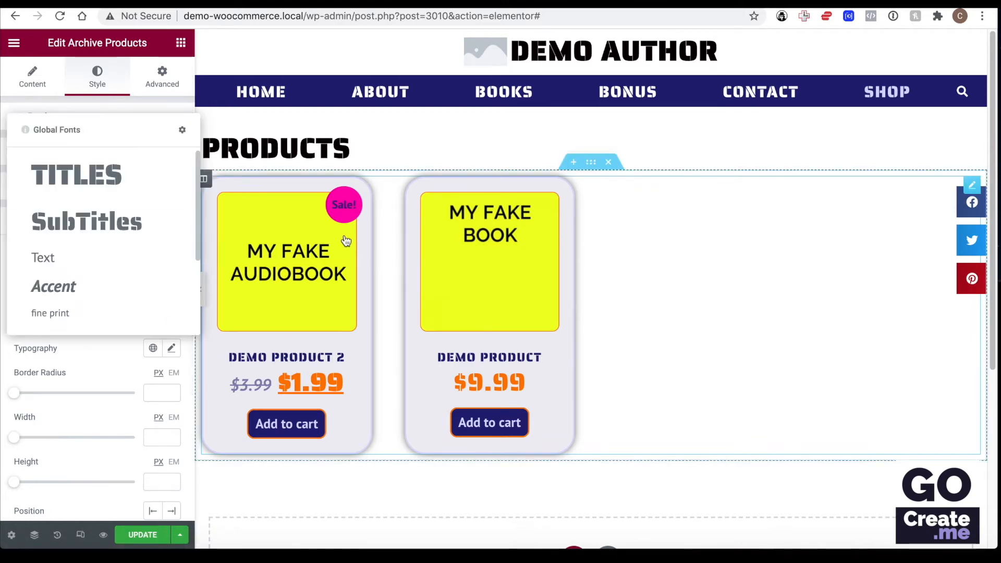
pyautogui.click(87, 214)
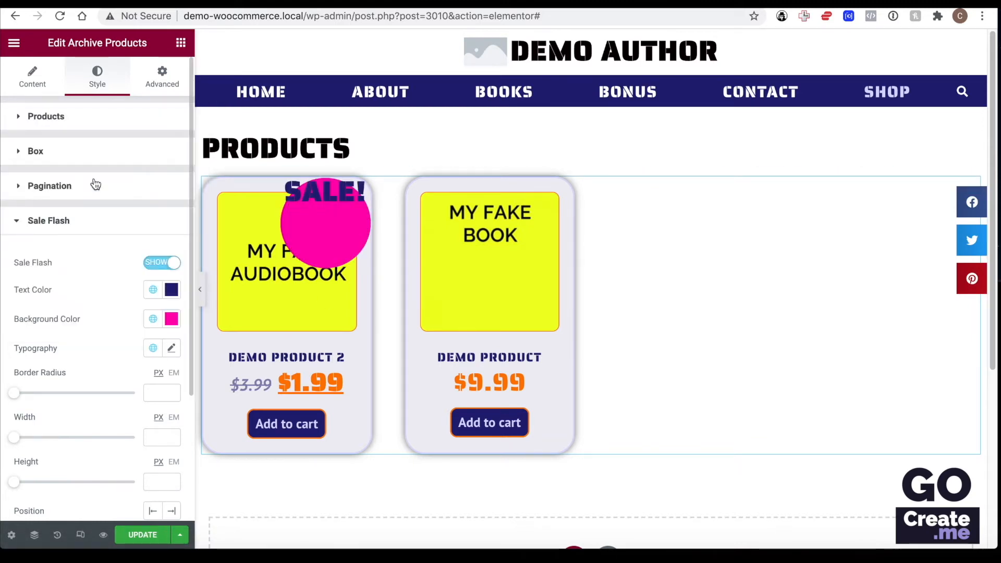
pyautogui.click(171, 349)
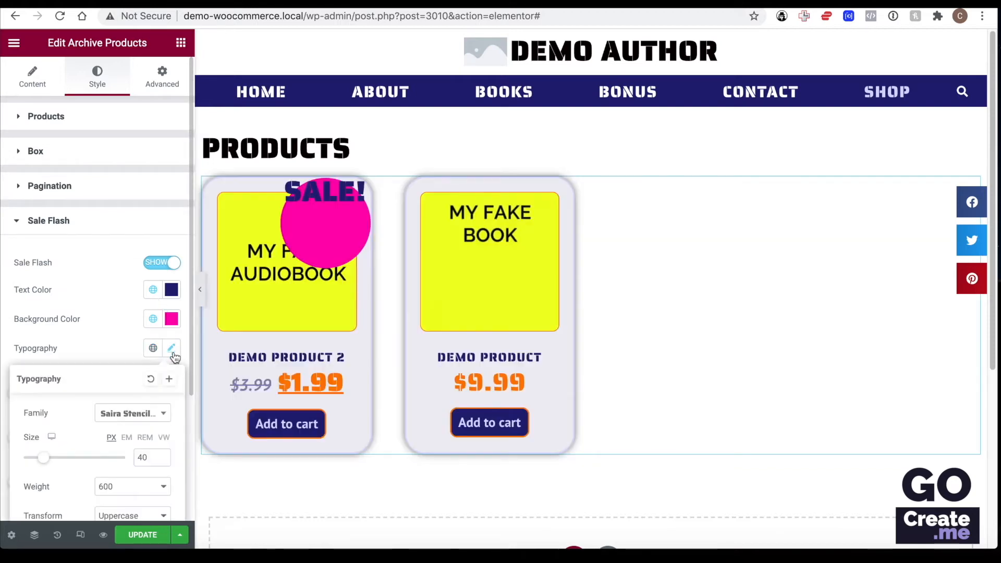
pyautogui.press('Down')
pyautogui.press('Down')
pyautogui.press('Down')
pyautogui.press('Down')
pyautogui.press('Down')
pyautogui.press('Down')
pyautogui.press('Down')
pyautogui.press('Down')
pyautogui.press('Down')
pyautogui.press('Down')
pyautogui.press('Down')
pyautogui.press('Down')
pyautogui.press('Down')
pyautogui.press('Down')
pyautogui.press('Down')
pyautogui.press('Down')
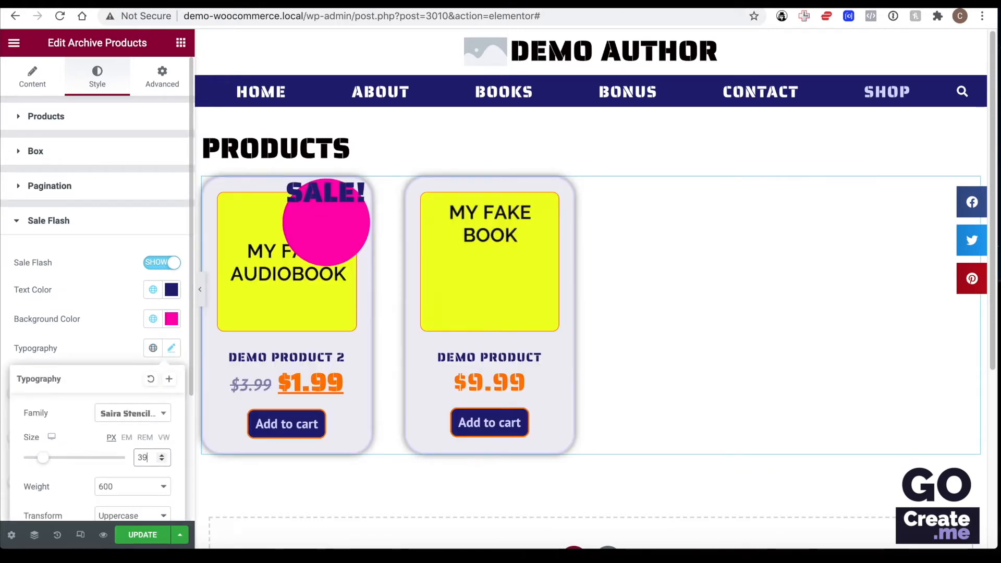
pyautogui.press('Down')
pyautogui.press('Down')
pyautogui.press('Down')
pyautogui.press('Down')
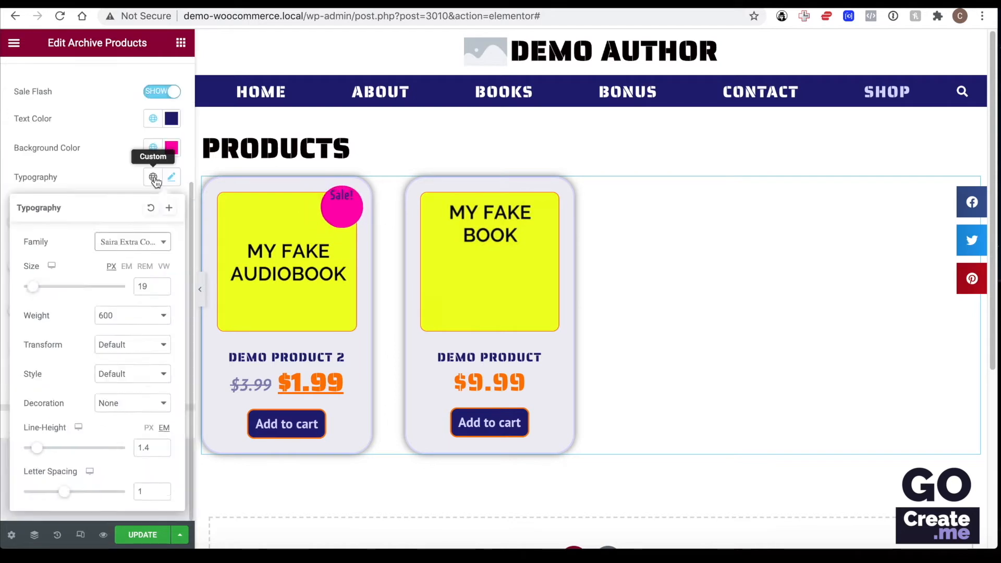
# - Reset the sale flash typography to its default
pyautogui.click(154, 179)
pyautogui.click(171, 180)
pyautogui.click(150, 208)
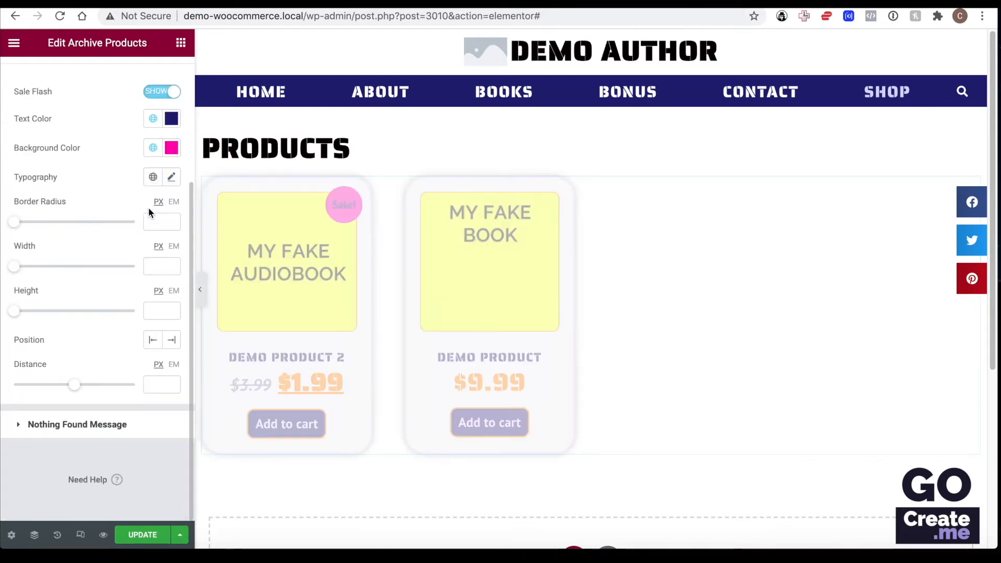
# - Shape the sale flash as a rectangle with border radius 0, width 96 px and height 40 px
pyautogui.moveTo(15, 223)
pyautogui.mouseDown()
pyautogui.moveTo(57, 228)
pyautogui.moveTo(4, 230)
pyautogui.mouseUp()
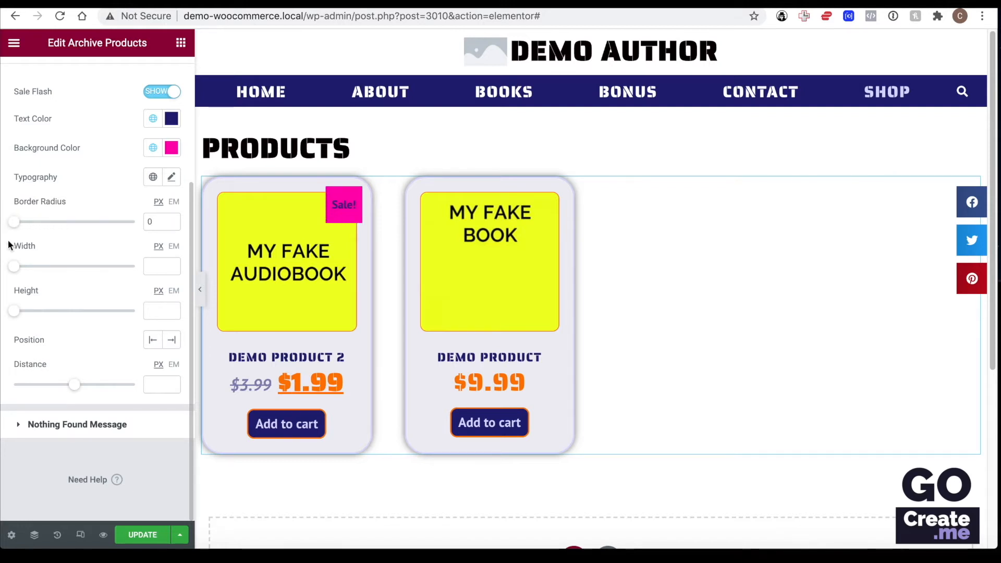
pyautogui.moveTo(15, 271); pyautogui.dragTo(131, 281)
pyautogui.moveTo(19, 312); pyautogui.dragTo(62, 312)
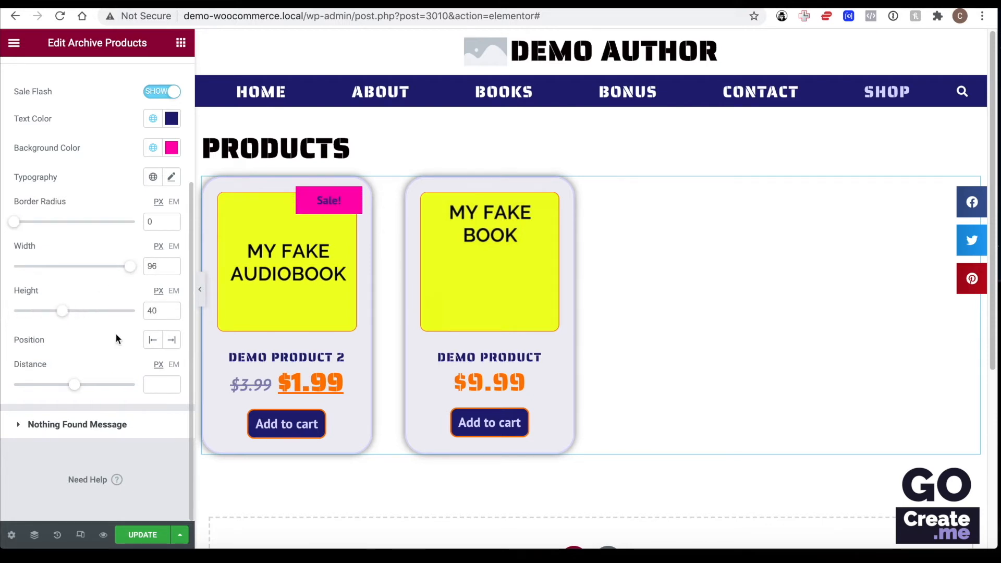
# - Position the sale flash on the product image's left side with a distance of 11 px, and update the template
pyautogui.click(153, 341)
pyautogui.click(173, 344)
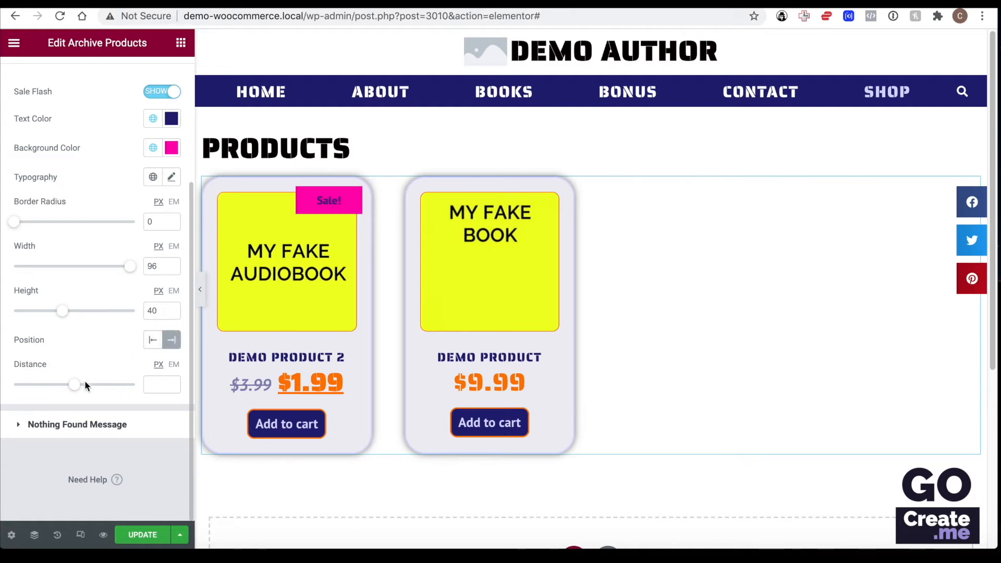
pyautogui.moveTo(86, 389); pyautogui.dragTo(107, 386)
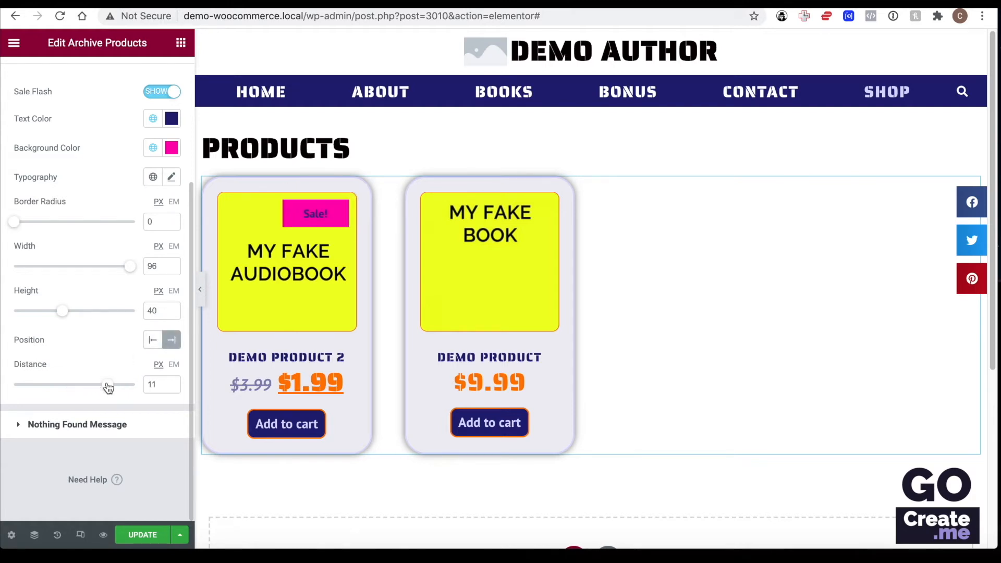
pyautogui.click(151, 342)
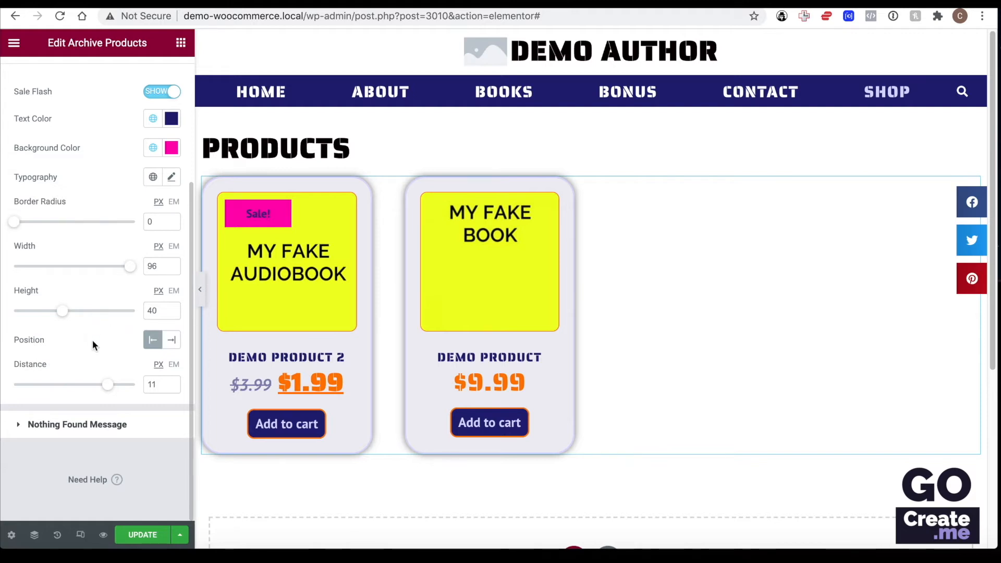
pyautogui.scroll(3, 80, 340)
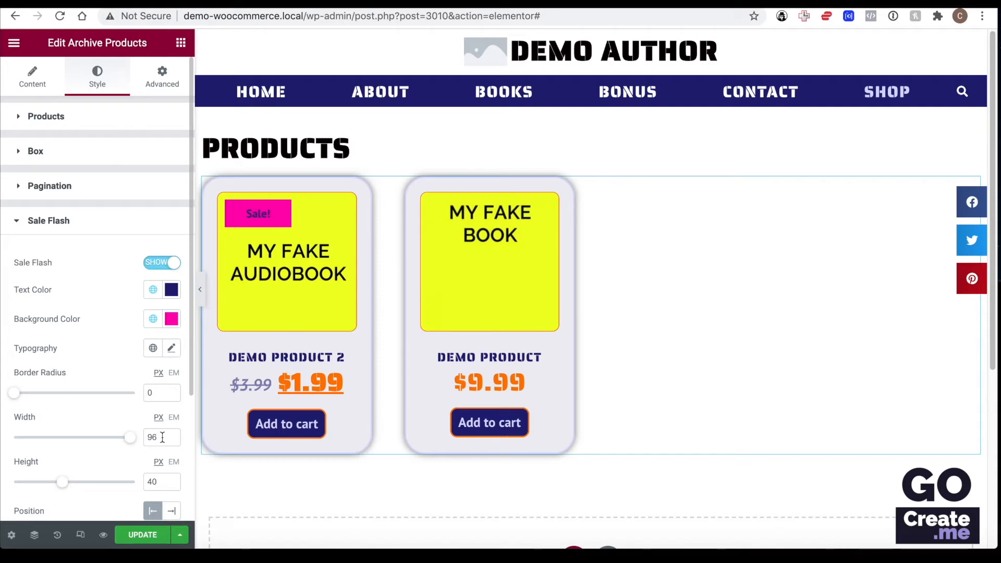
pyautogui.click(134, 538)
# - Open the template's display conditions and change the existing include condition to Search Results
pyautogui.click(180, 535)
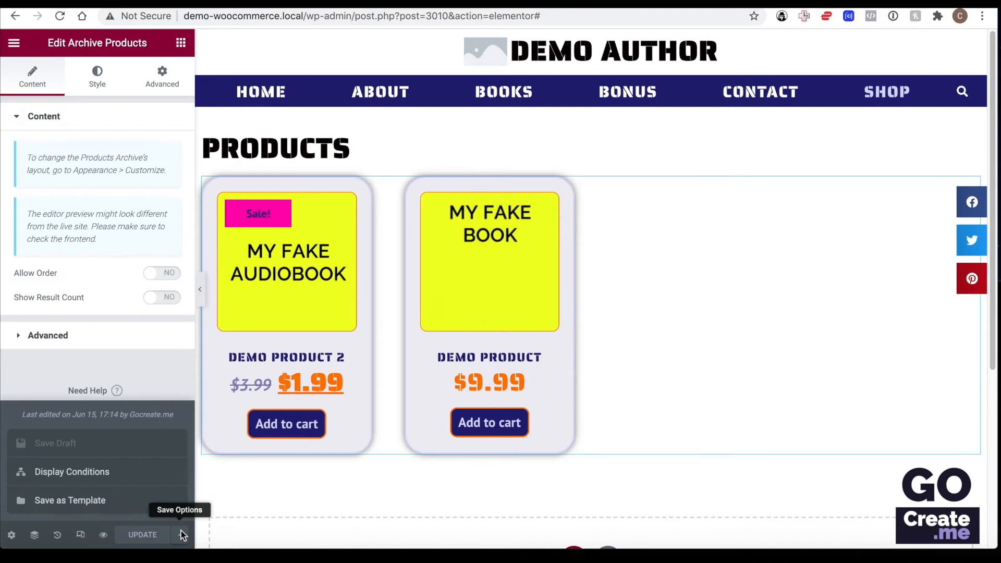
pyautogui.click(126, 472)
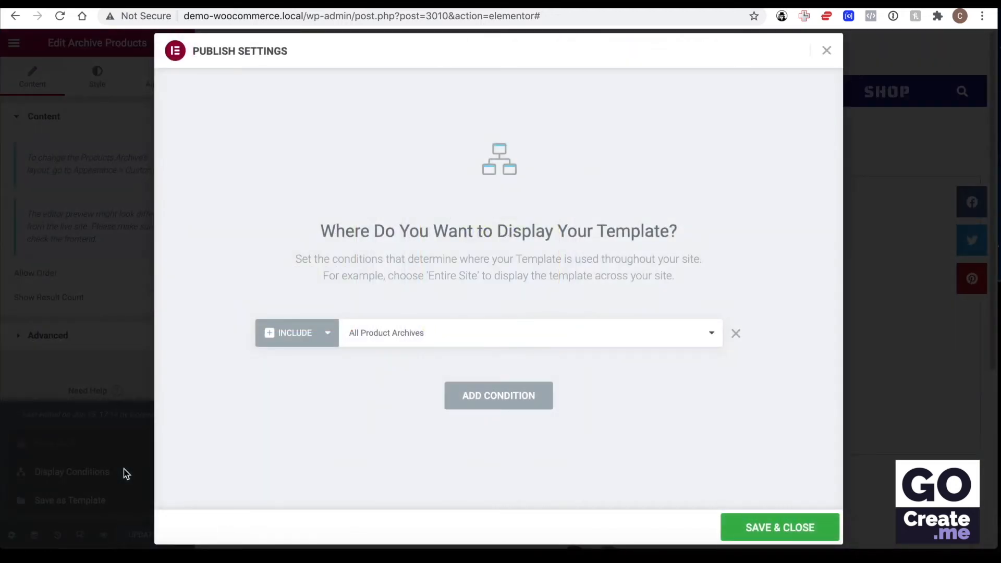
pyautogui.click(407, 338)
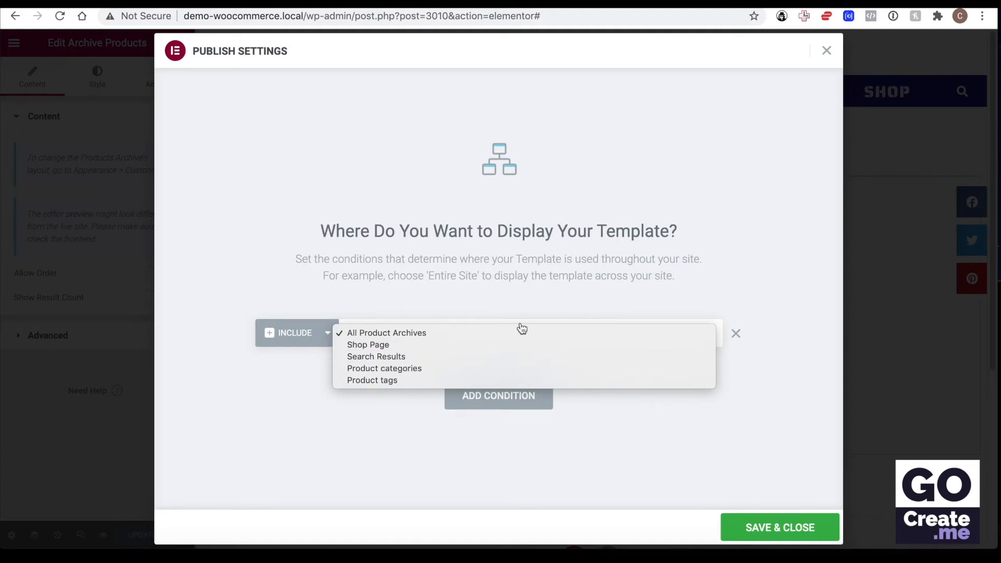
pyautogui.click(454, 360)
# - Add two more include conditions, one for Product categories and one for Product tags
pyautogui.click(510, 386)
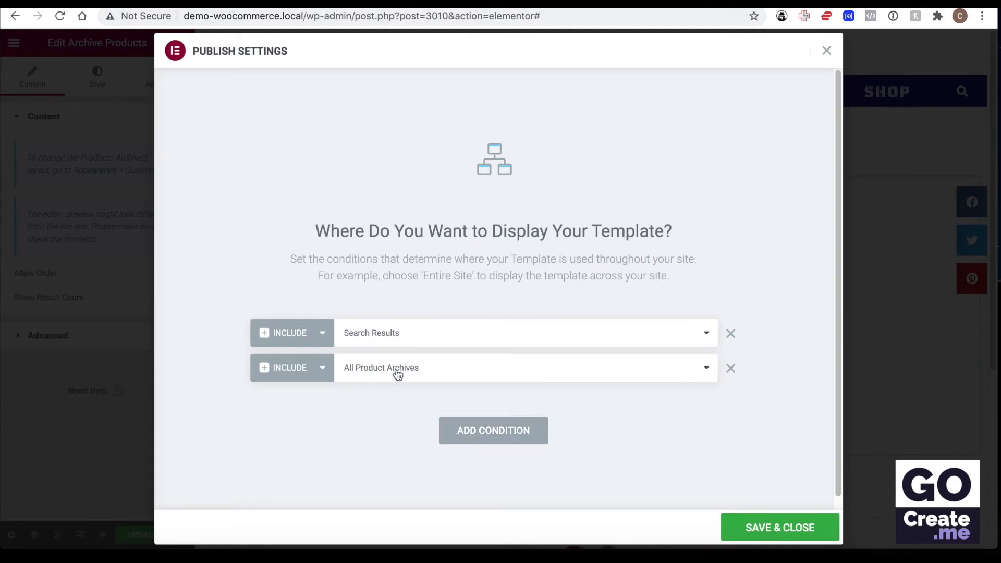
pyautogui.click(394, 370)
pyautogui.click(386, 404)
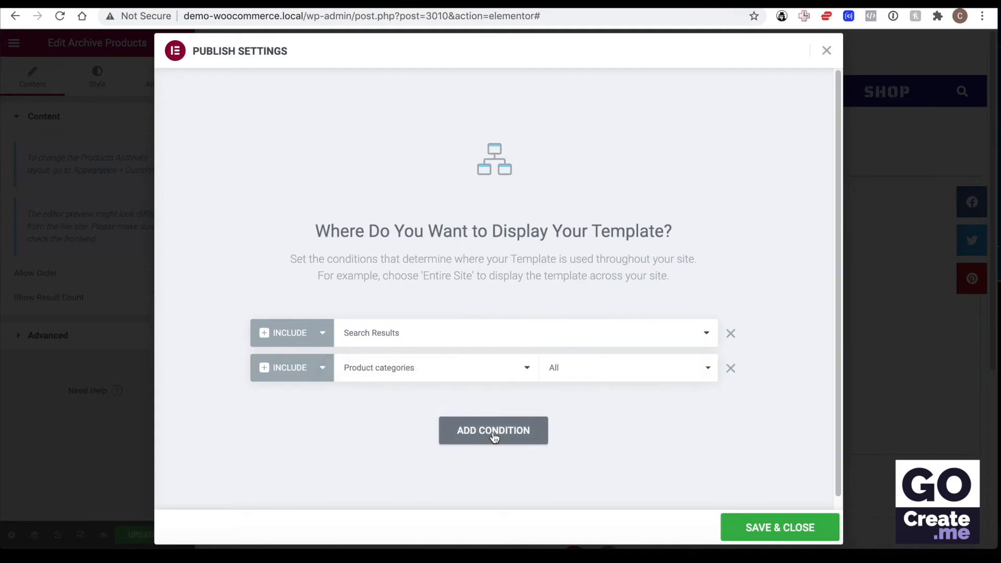
pyautogui.click(496, 432)
pyautogui.click(435, 402)
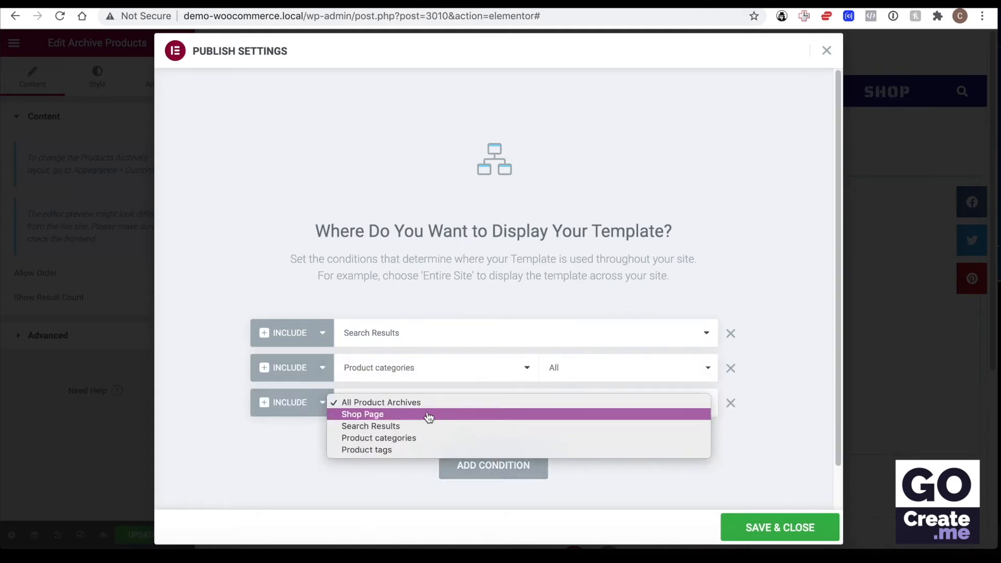
pyautogui.click(421, 449)
# - Add a fourth display condition, remove it again, and save the template's display conditions
pyautogui.click(477, 469)
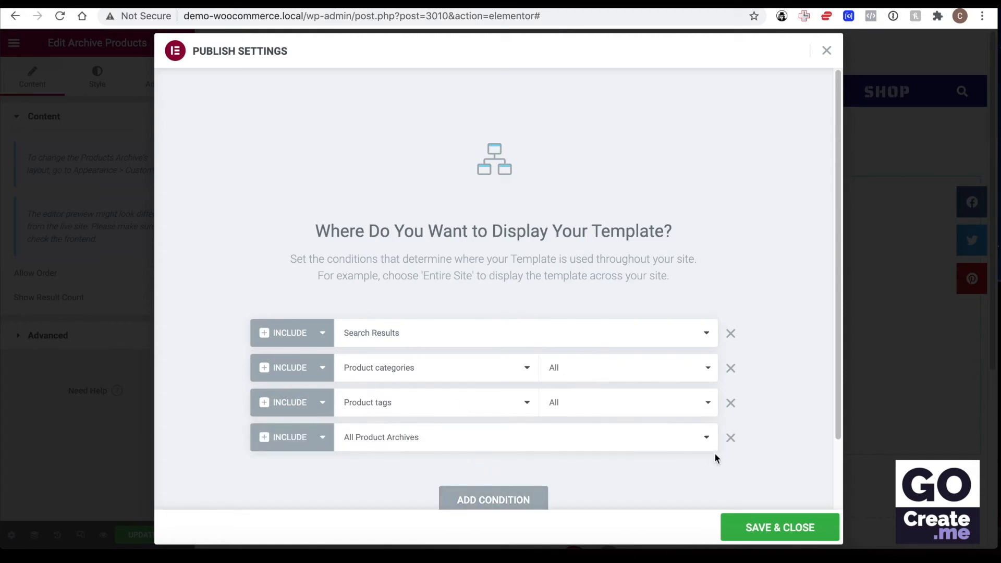
pyautogui.click(731, 438)
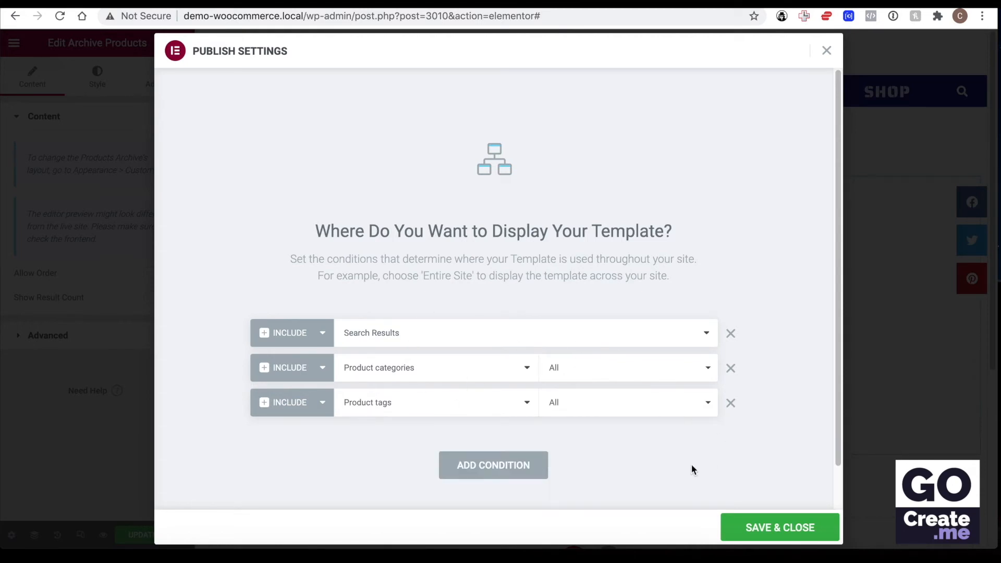
pyautogui.click(756, 527)
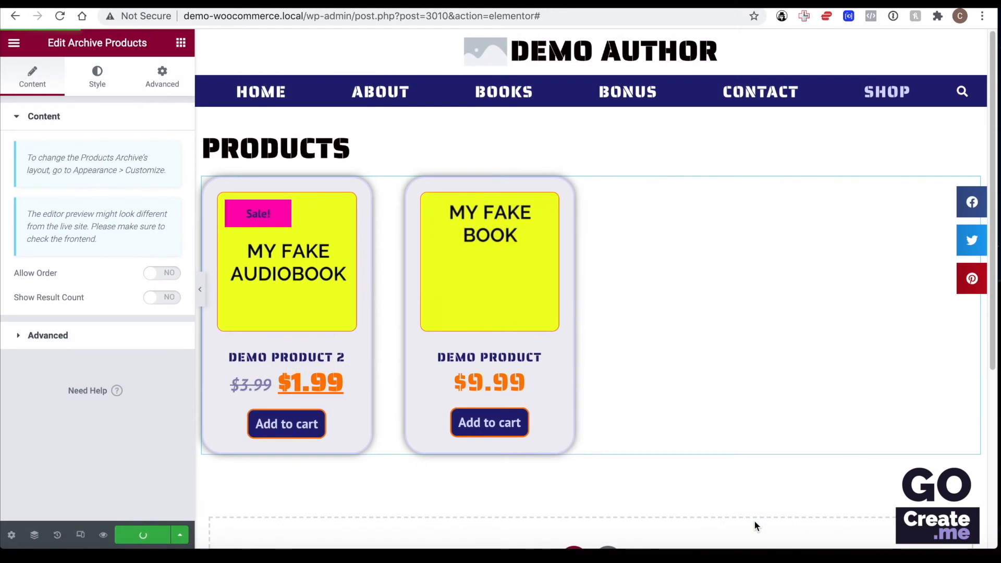
# - Exit to the dashboard's template list and rename the Shop template as Product Archive with the slug product-archive
pyautogui.click(13, 46)
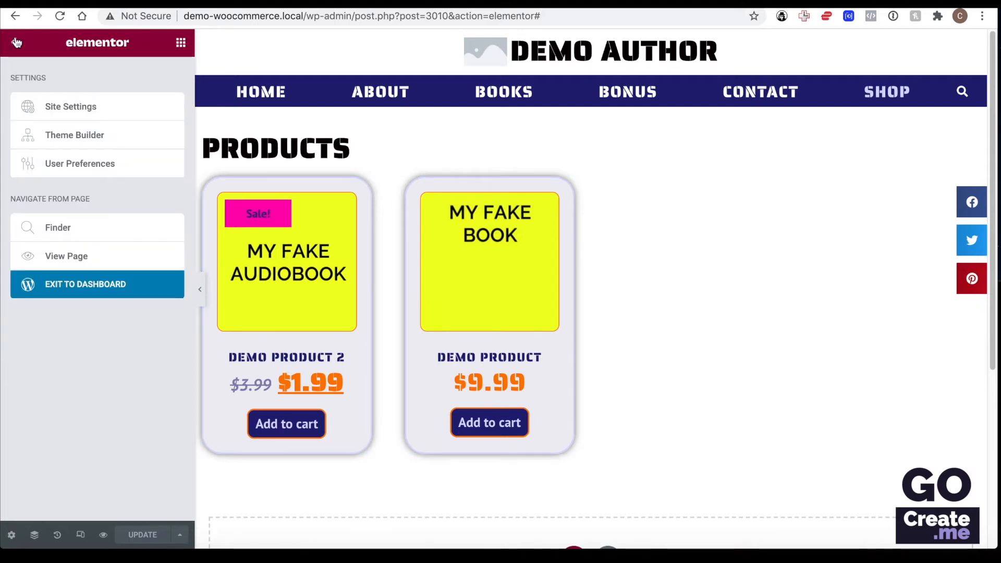
pyautogui.click(88, 286)
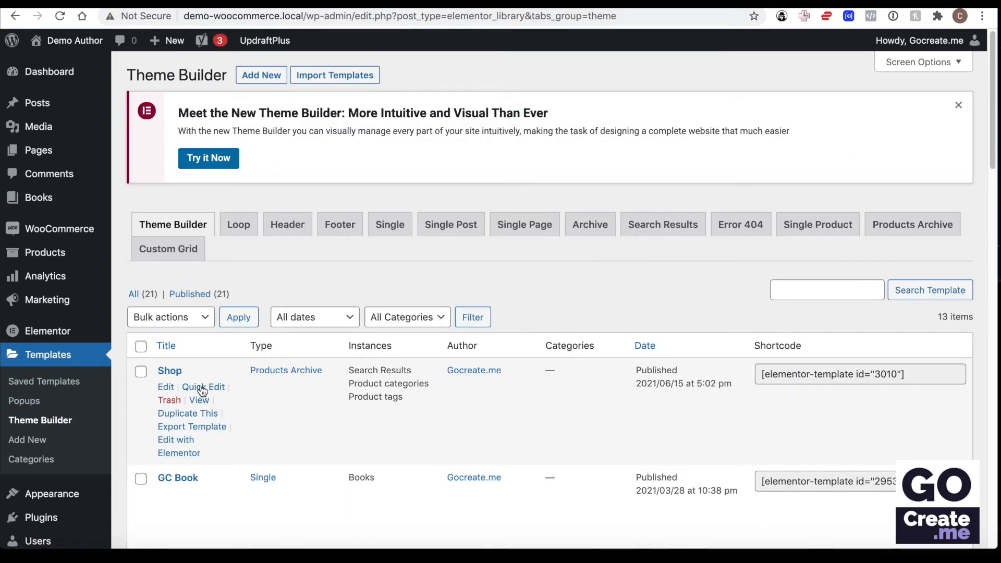
pyautogui.click(203, 389)
pyautogui.doubleClick(230, 390)
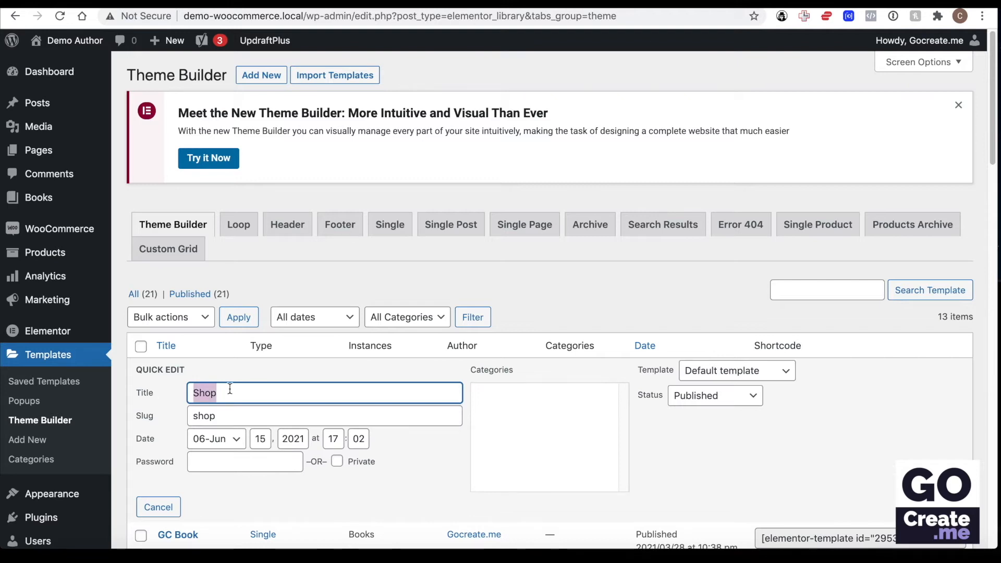
pyautogui.write('Product Archi')
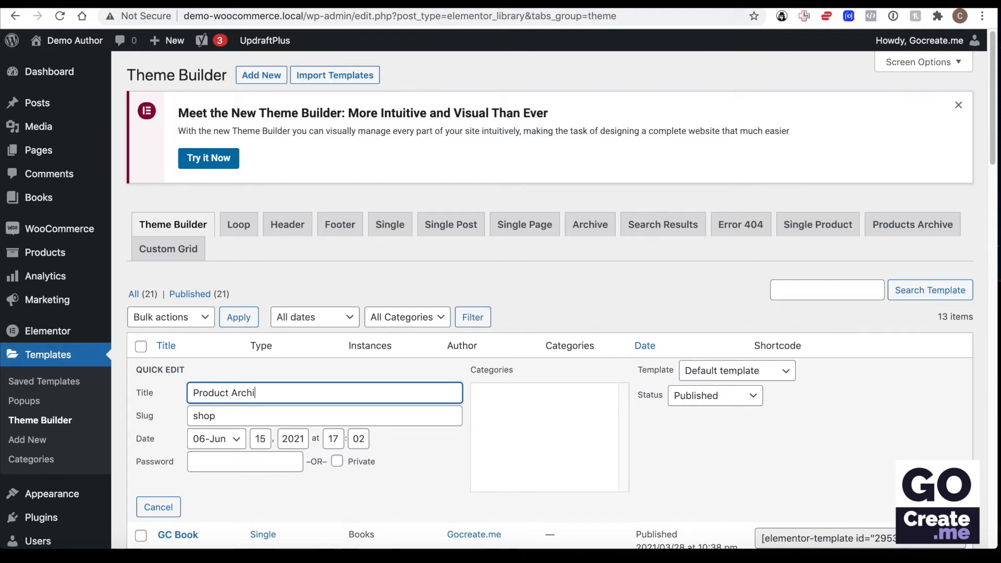
pyautogui.click(242, 413)
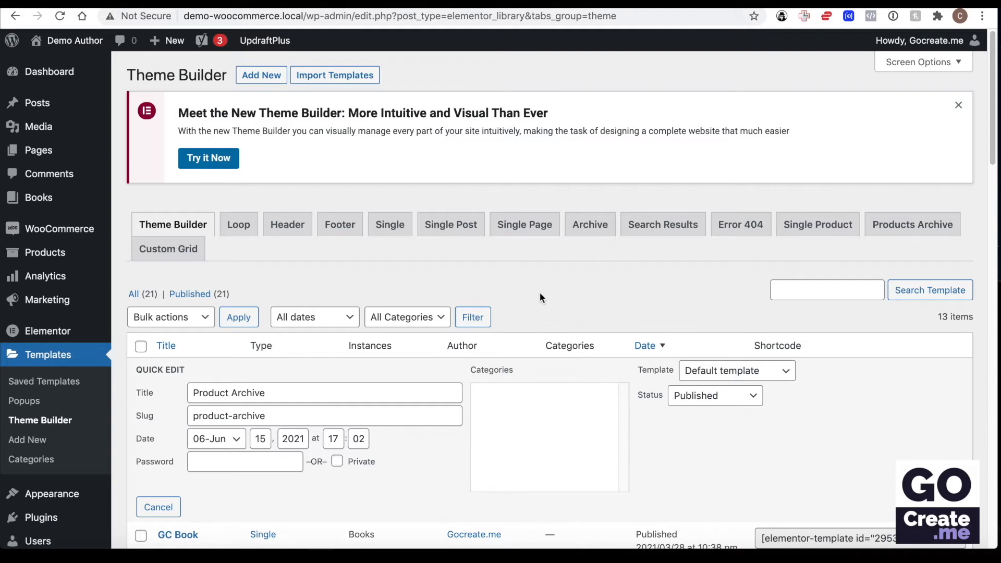
pyautogui.press('Escape')
# - Create a new template of type Products Archive named "Entire shop"
pyautogui.click(264, 75)
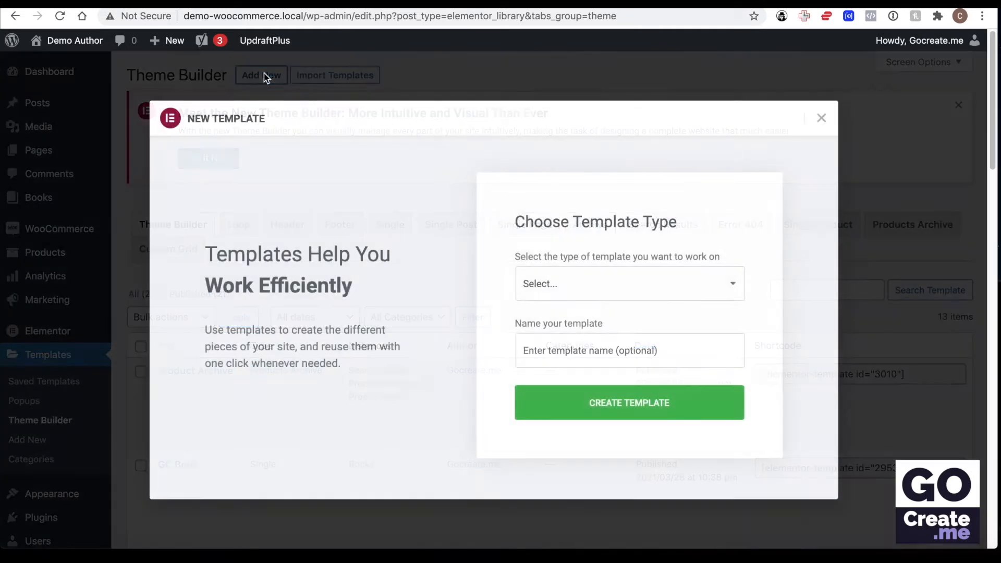
pyautogui.click(593, 287)
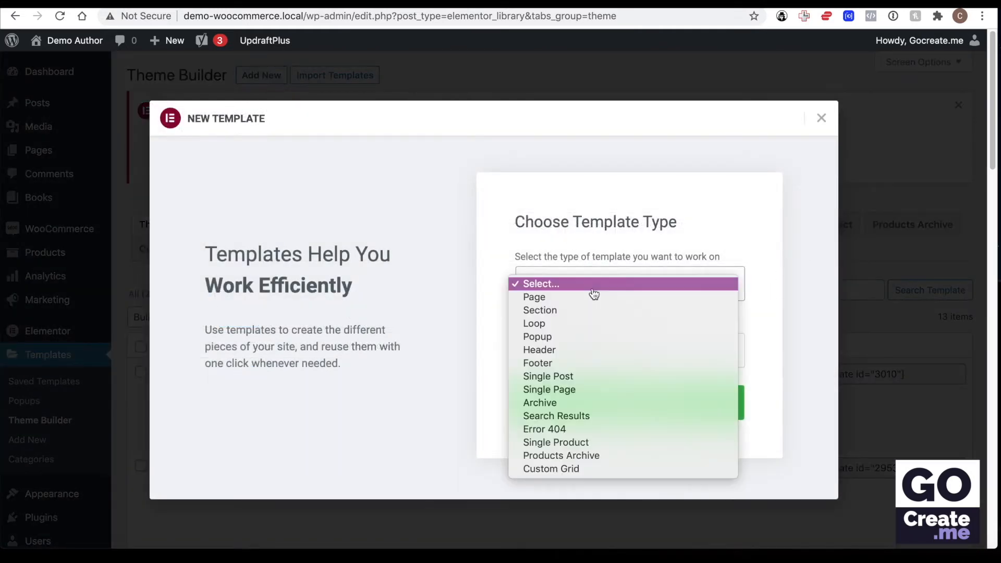
pyautogui.click(593, 456)
pyautogui.click(567, 346)
pyautogui.write('Entire shop')
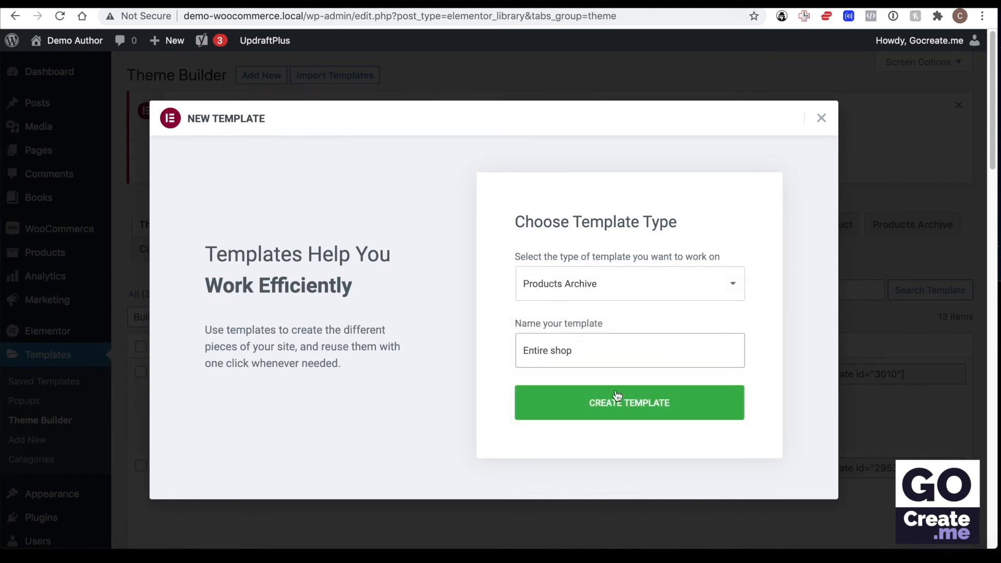
pyautogui.click(632, 404)
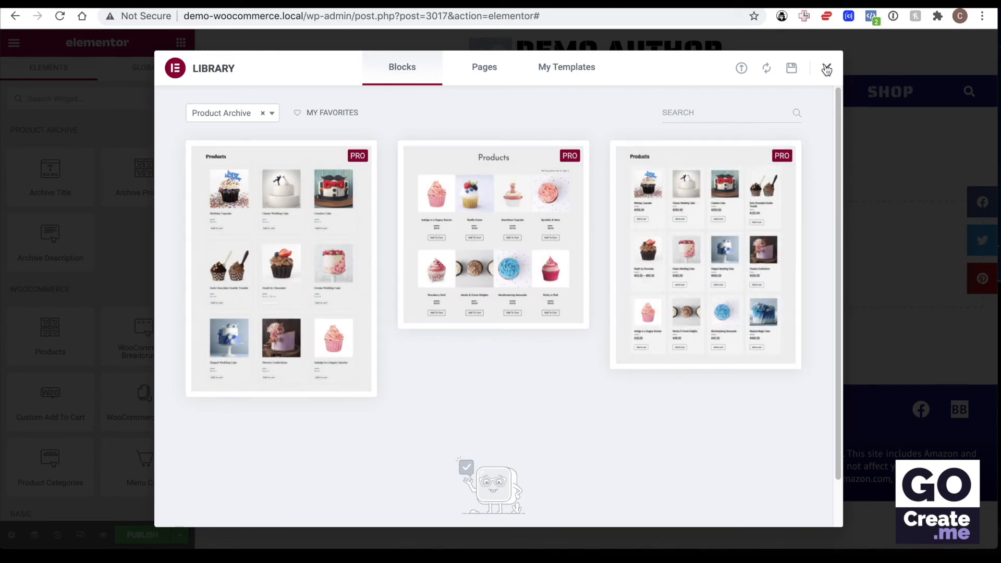
# - Insert the saved Product Archive template into the new template, importing its document settings as well
pyautogui.click(556, 72)
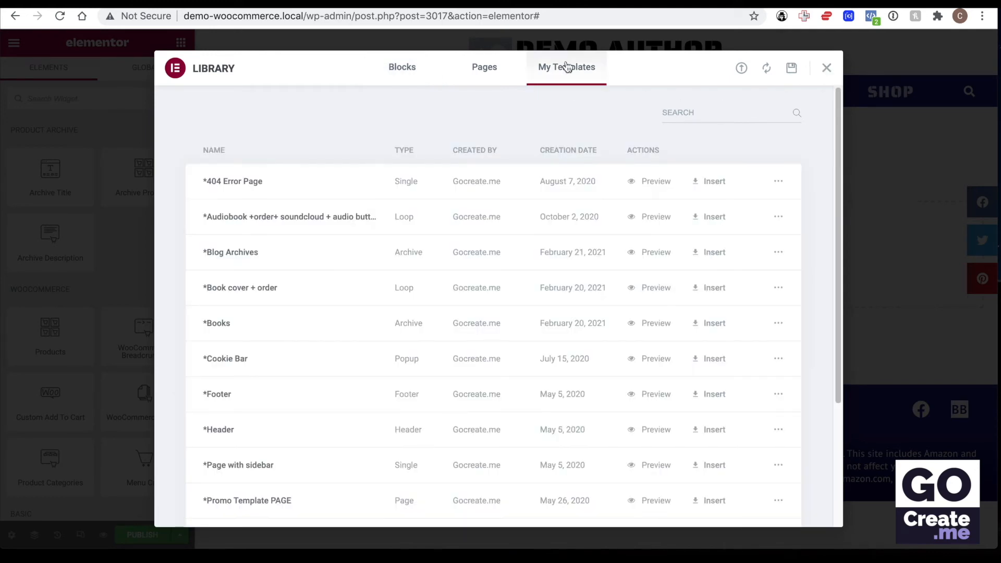
pyautogui.scroll(-3, 320, 237)
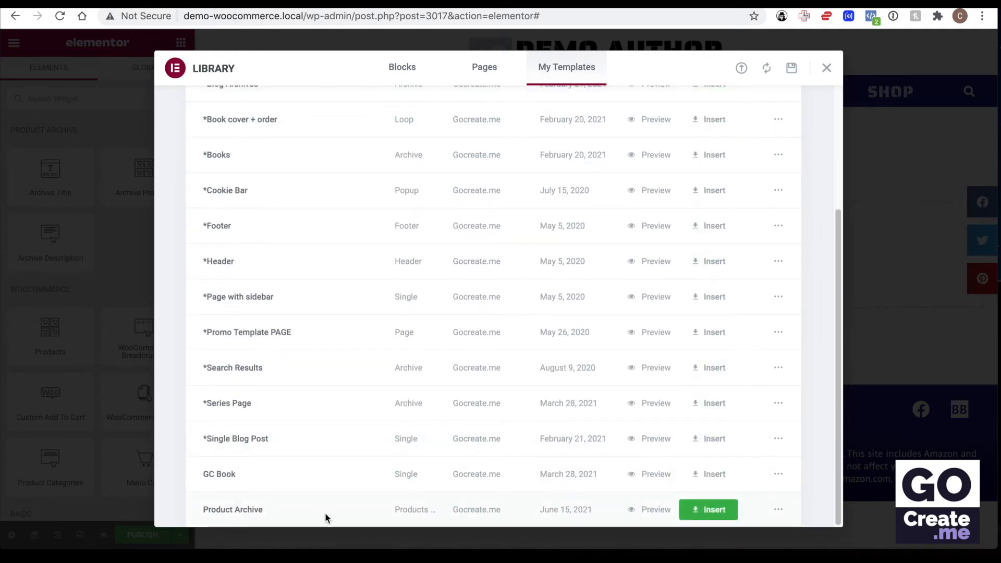
pyautogui.click(709, 509)
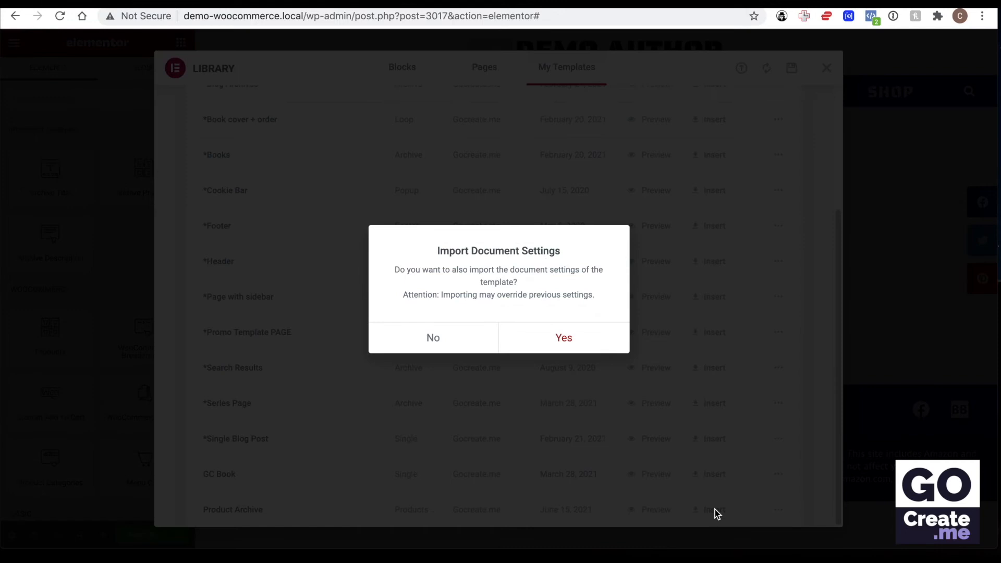
pyautogui.click(562, 339)
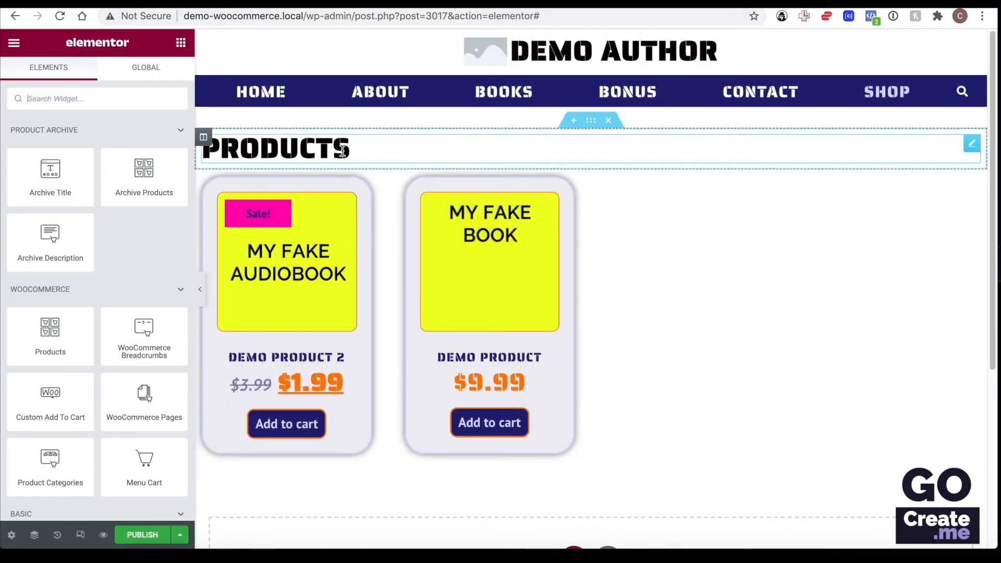
# - Add a Heading widget above the archive title and set its text to "My Store"
pyautogui.click(971, 143)
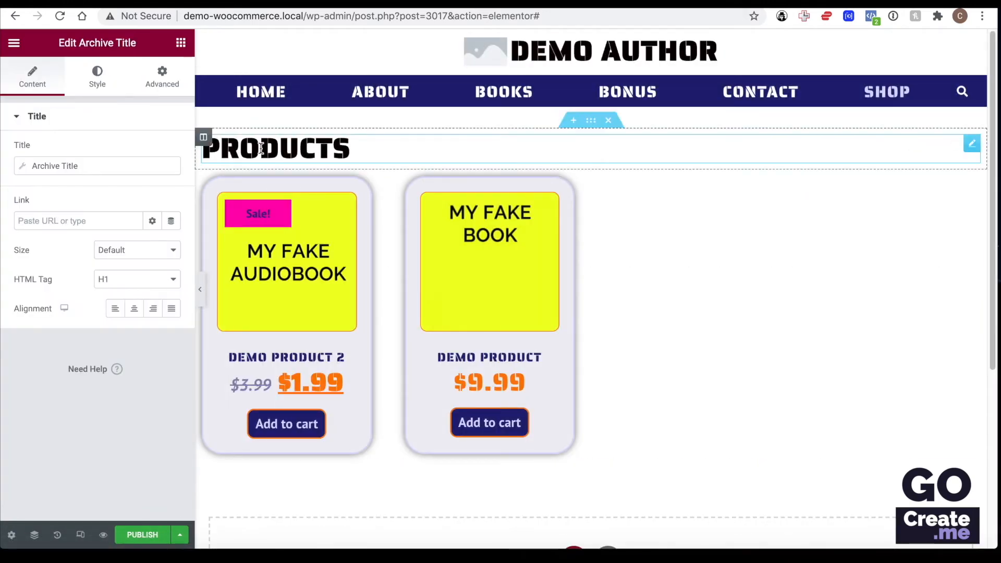
pyautogui.click(181, 42)
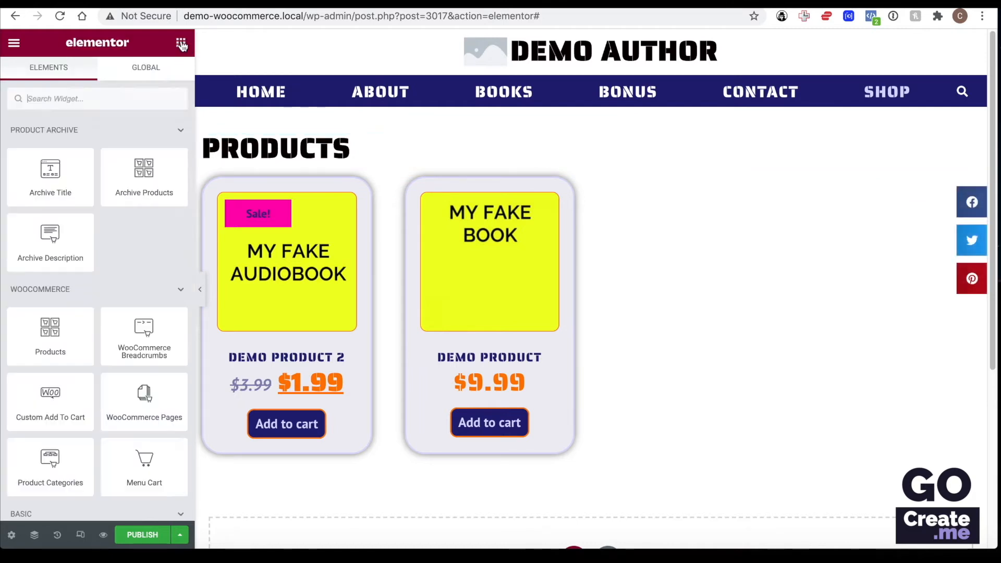
pyautogui.scroll(-5, 142, 252)
pyautogui.moveTo(144, 279); pyautogui.dragTo(261, 146)
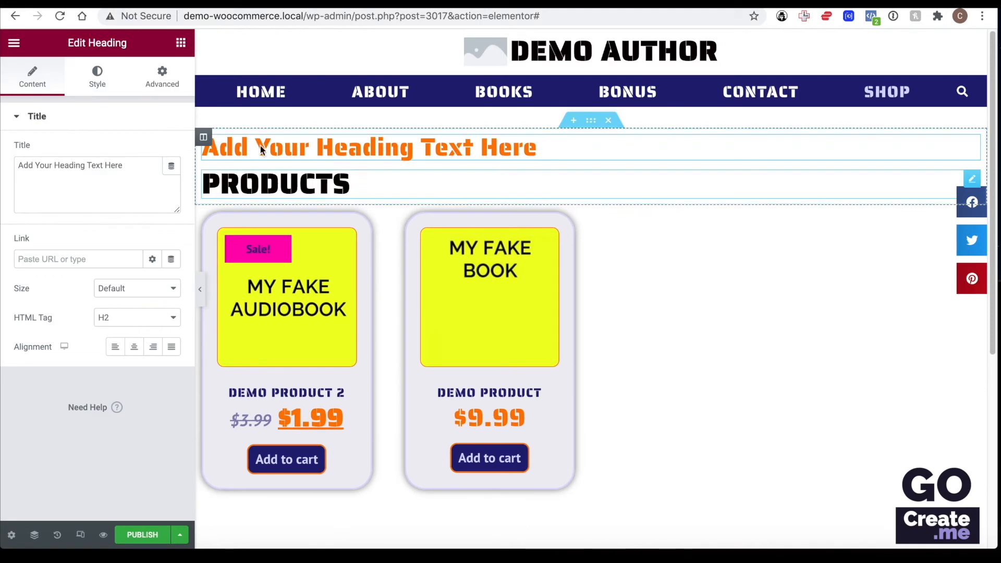
pyautogui.tripleClick(99, 170)
pyautogui.write('My Store')
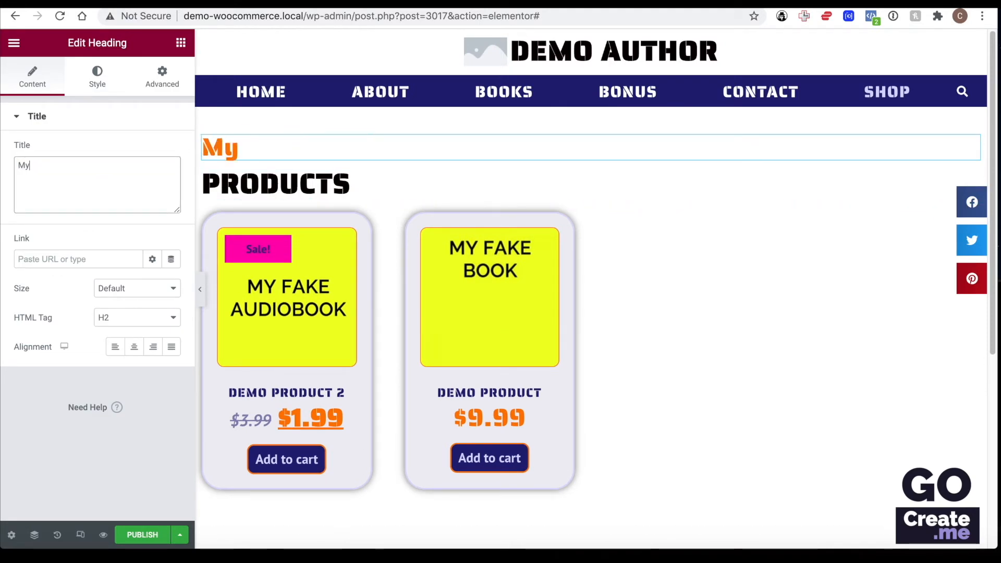
# - Set the My Store heading's HTML tag to H1, matching the archive title
pyautogui.click(331, 195)
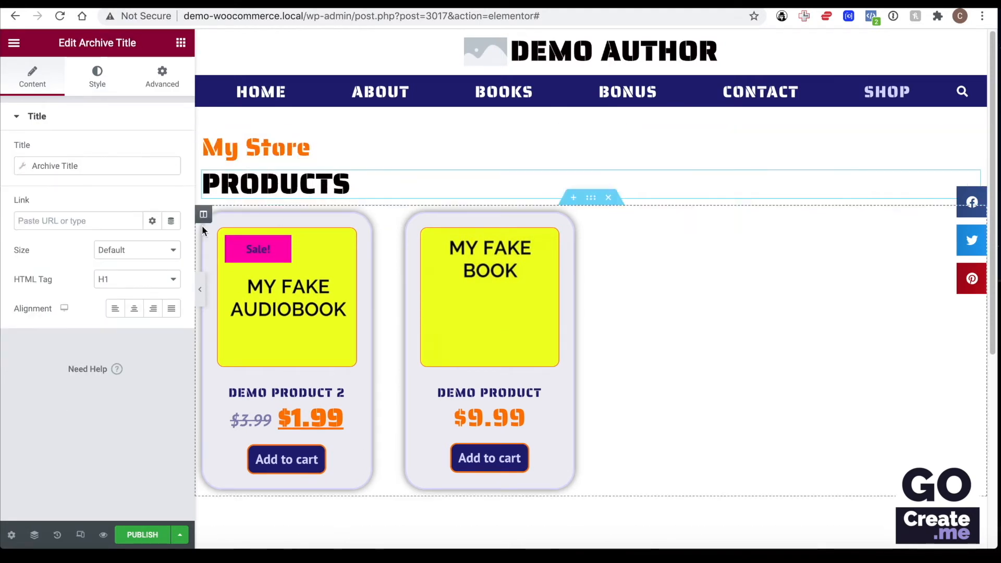
pyautogui.click(285, 147)
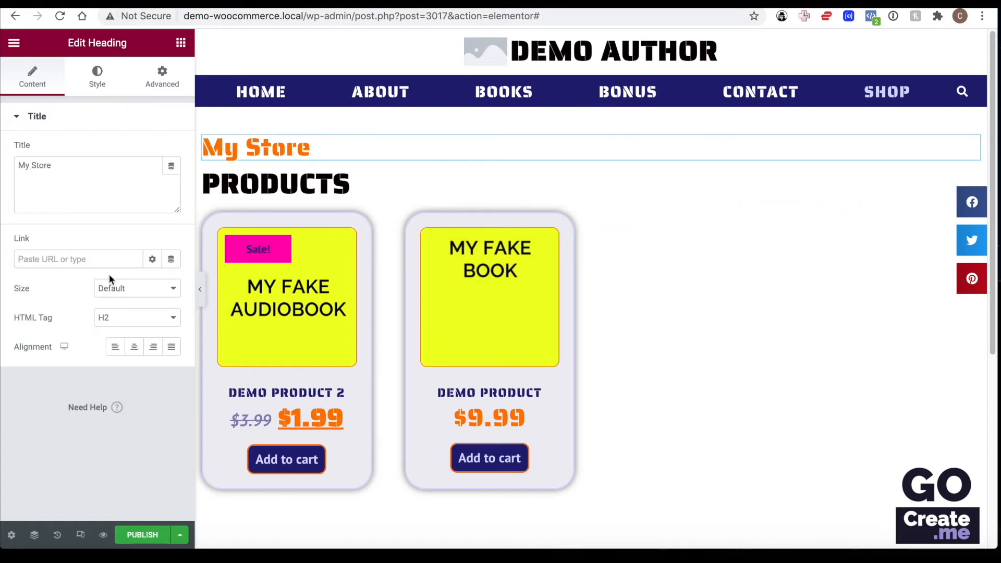
pyautogui.click(113, 321)
pyautogui.click(107, 303)
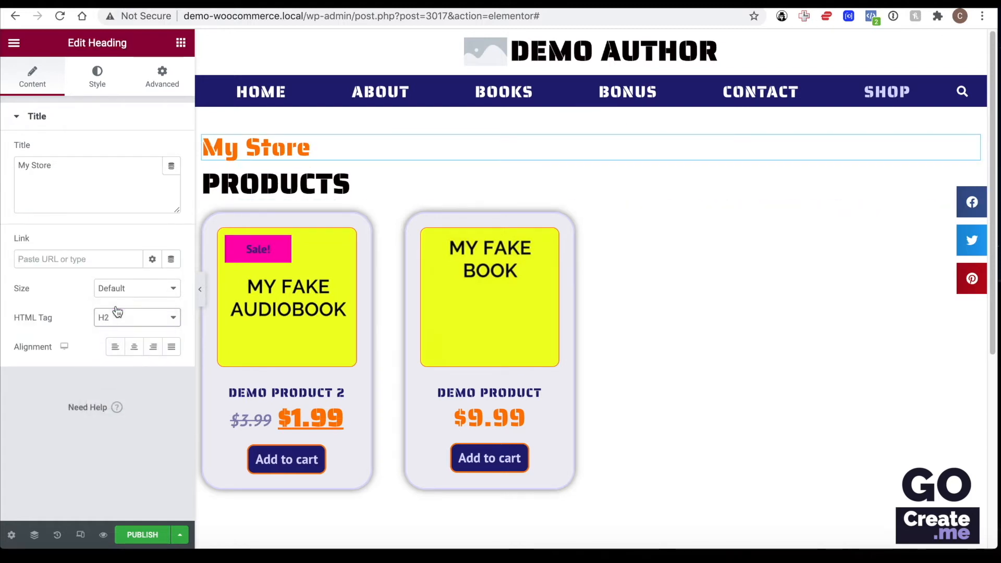
# - Copy the archive title's style onto the My Store heading, and delete the archive title
pyautogui.rightClick(426, 188)
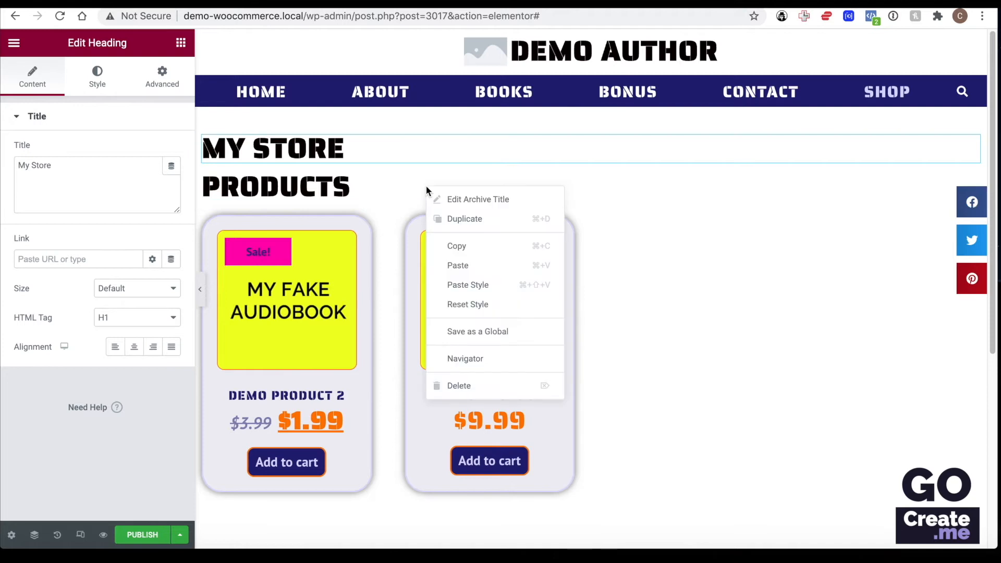
pyautogui.click(468, 254)
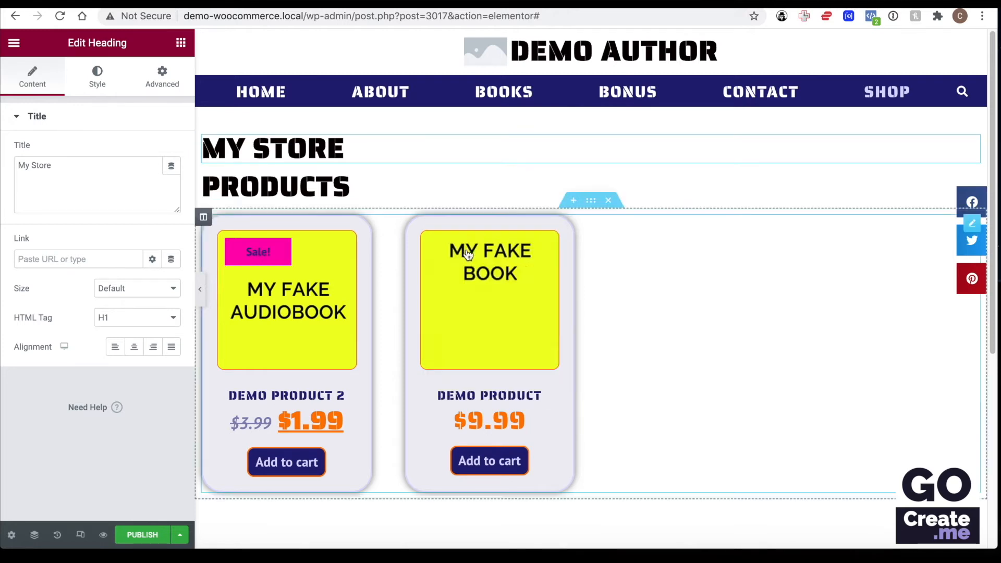
pyautogui.rightClick(364, 146)
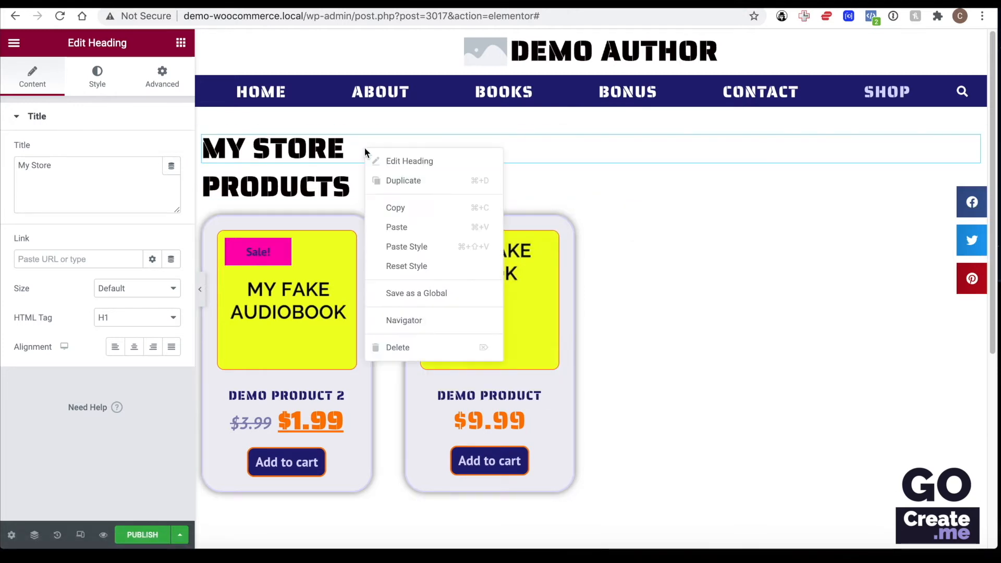
pyautogui.click(407, 247)
pyautogui.rightClick(970, 181)
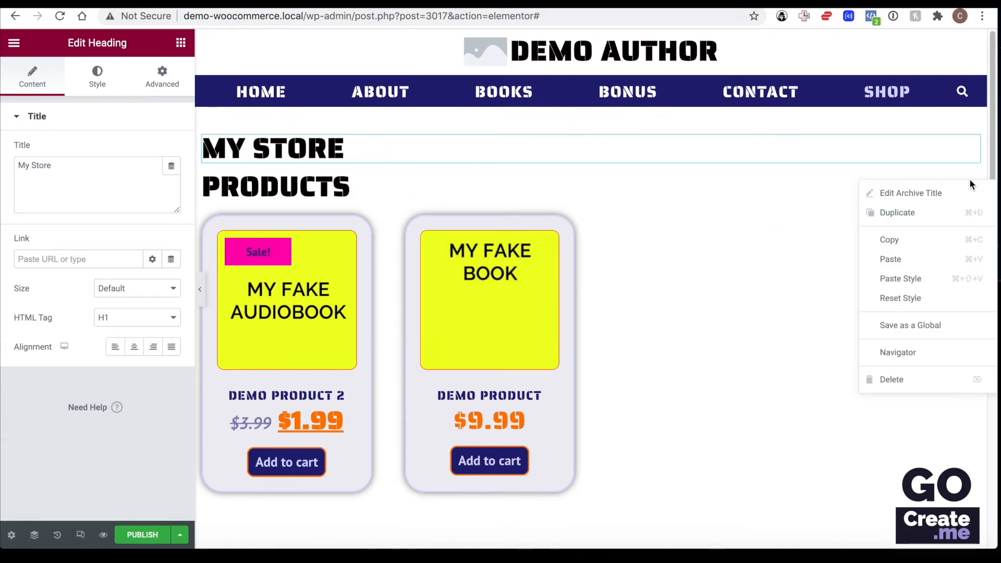
pyautogui.click(913, 380)
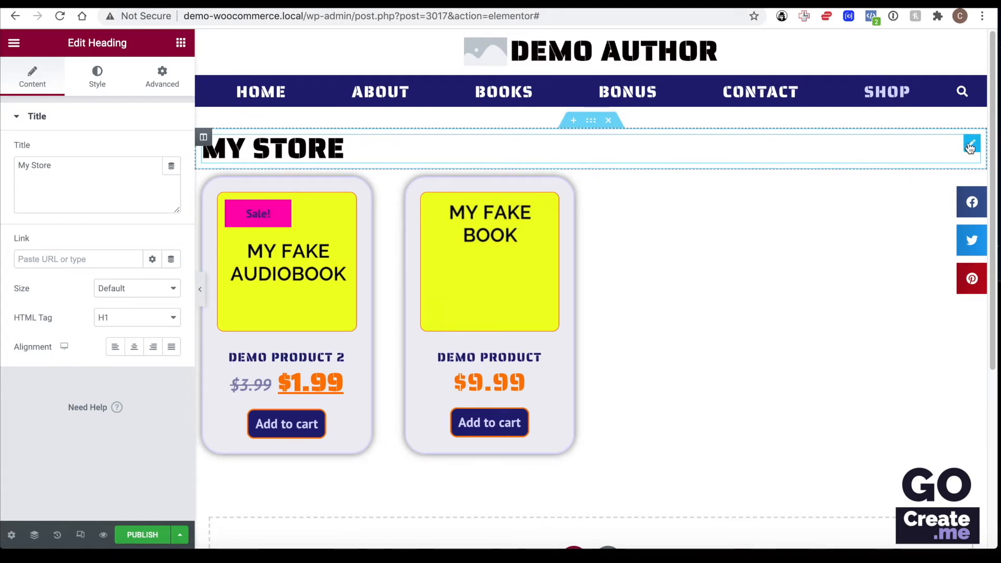
# - Show the page structure in the Navigator and expand the second section and its column to reveal the nested widget
pyautogui.click(35, 535)
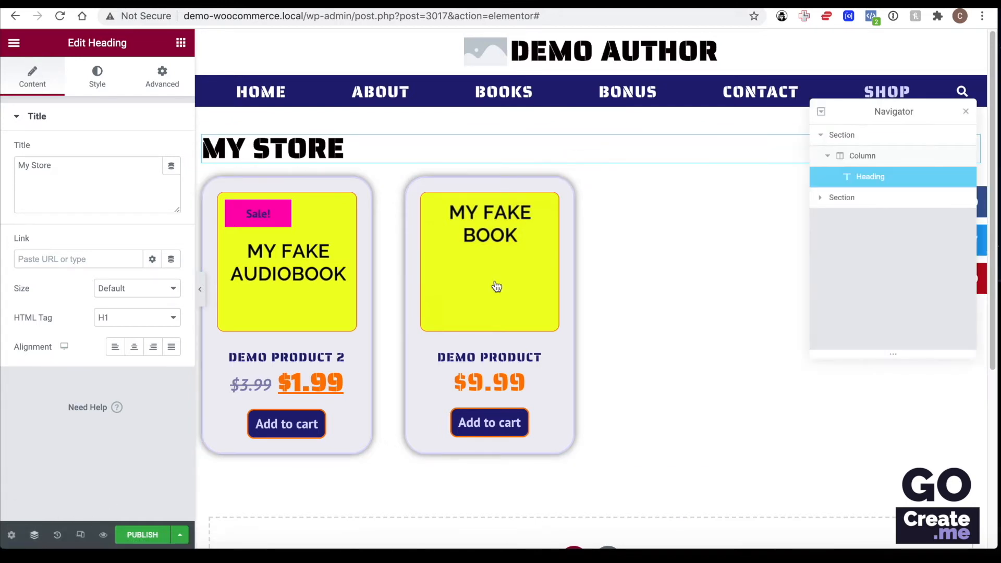
pyautogui.click(849, 137)
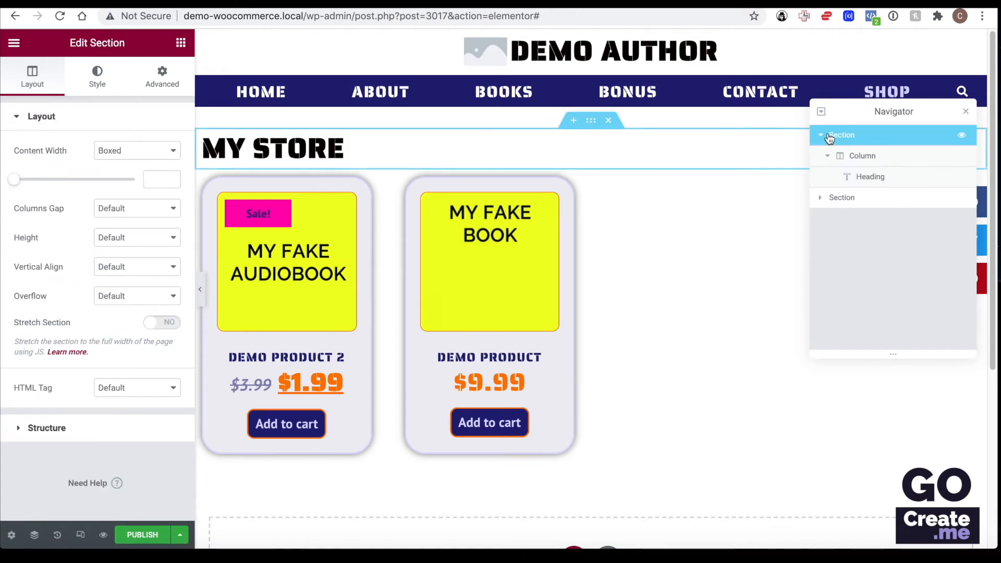
pyautogui.click(835, 198)
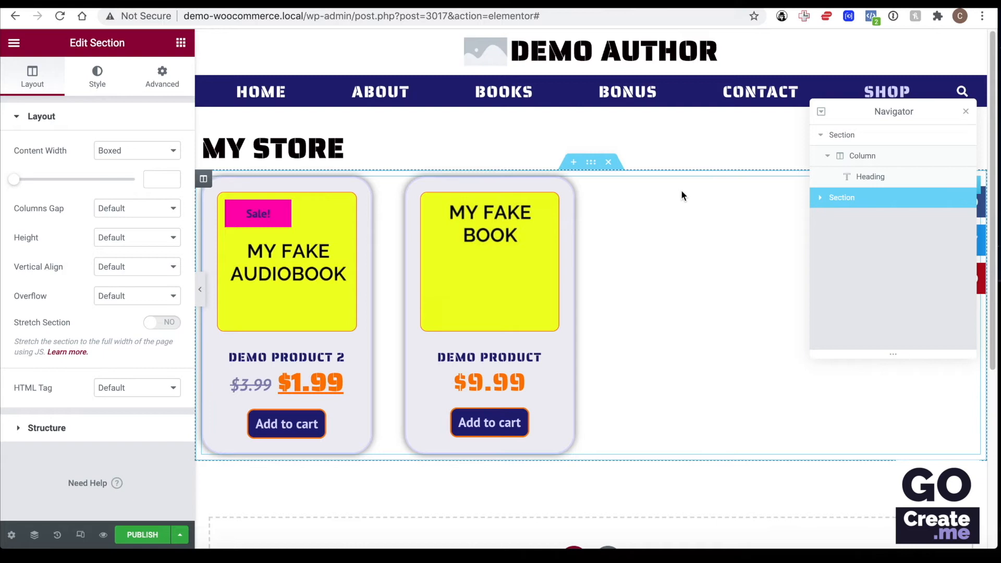
pyautogui.click(820, 198)
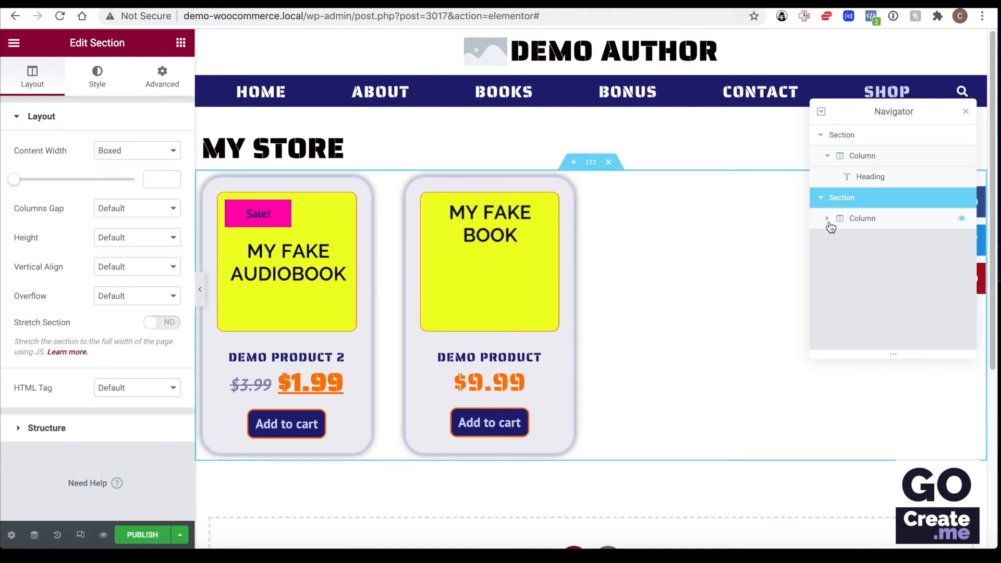
pyautogui.click(828, 219)
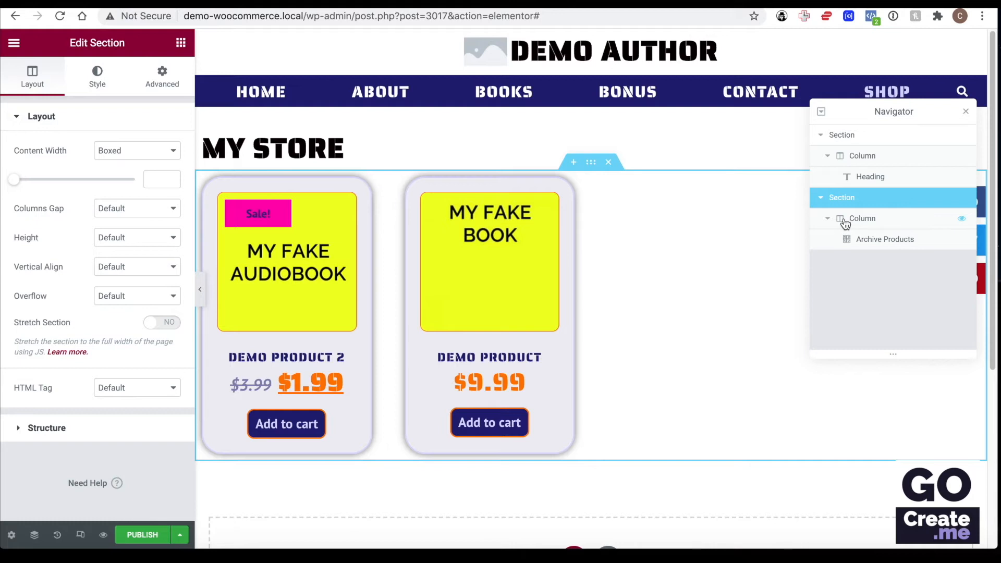
# - Add a new column beside the Archive Products column in the second section
pyautogui.click(846, 224)
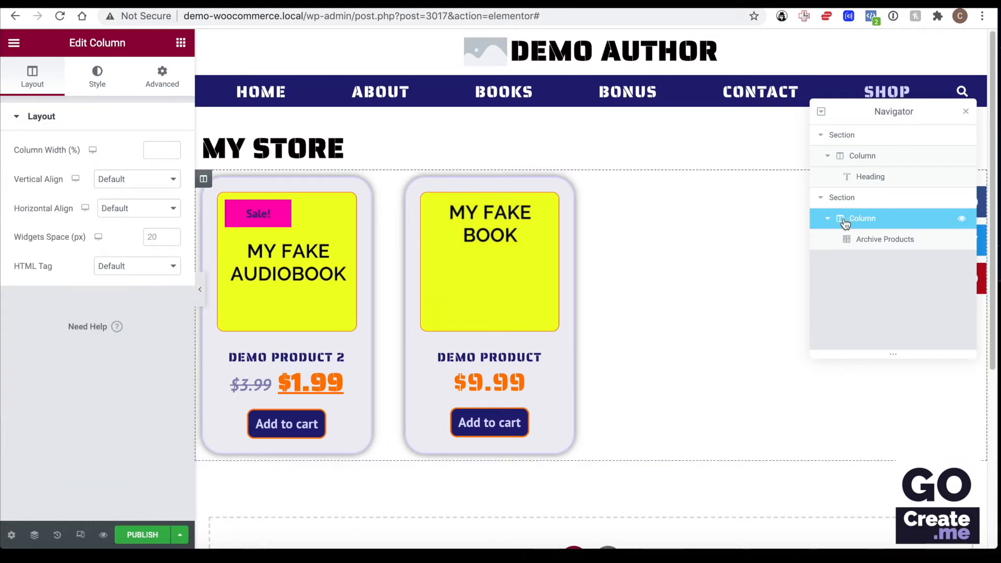
pyautogui.rightClick(846, 223)
pyautogui.click(873, 278)
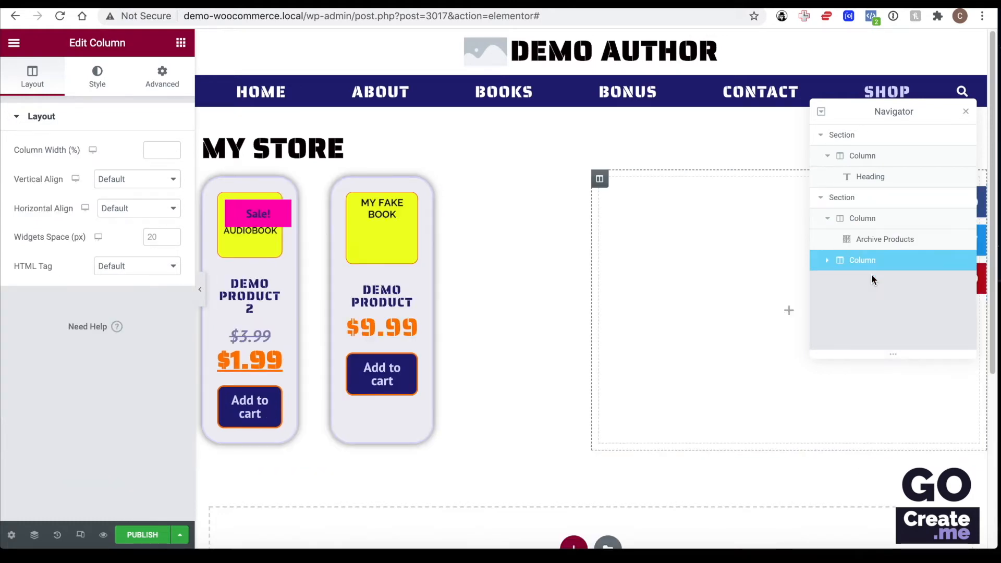
# - Set the width of the Archive Products column to 75%, leaving the empty column as a narrow sidebar
pyautogui.moveTo(590, 234); pyautogui.dragTo(765, 247)
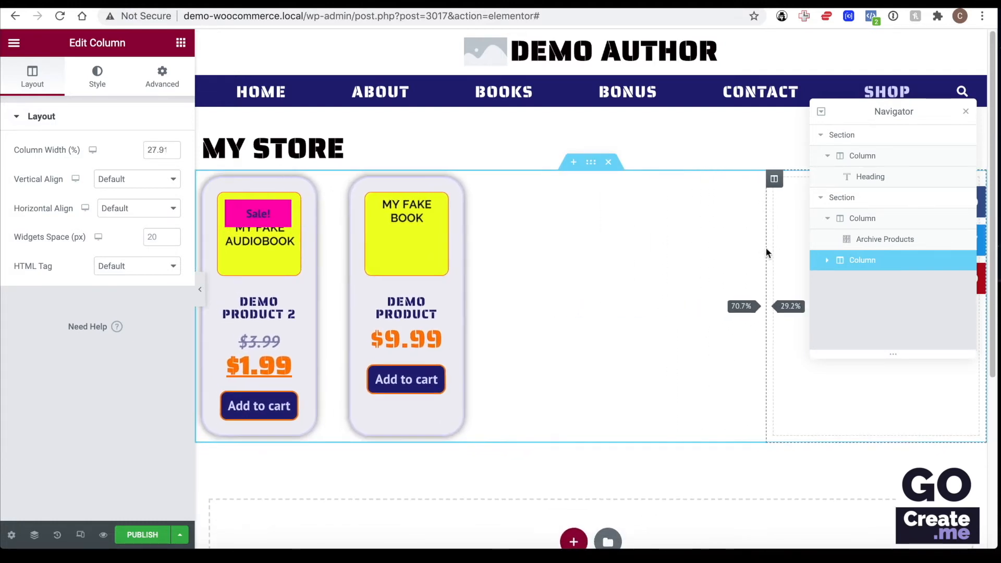
pyautogui.click(875, 224)
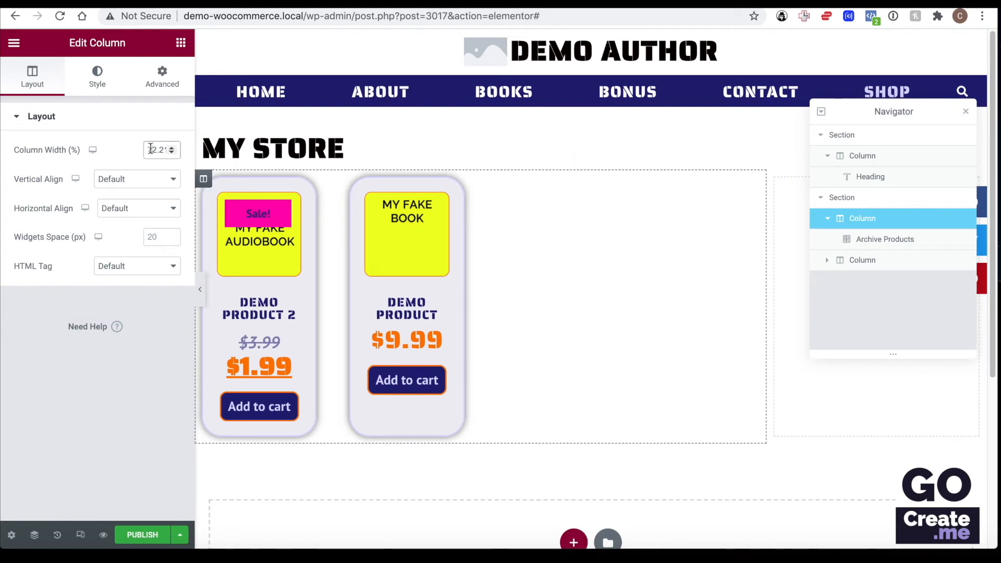
pyautogui.write('75')
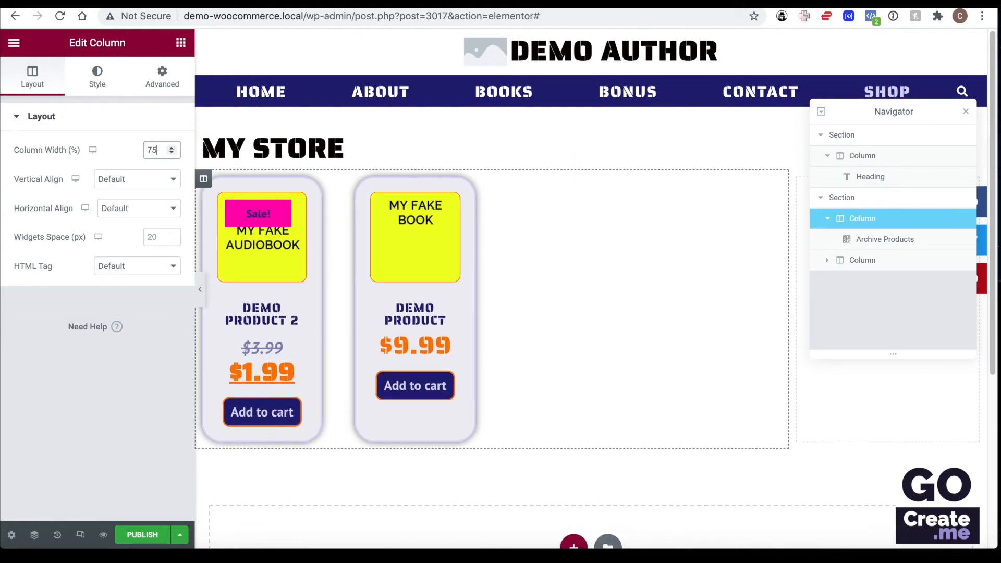
pyautogui.click(883, 266)
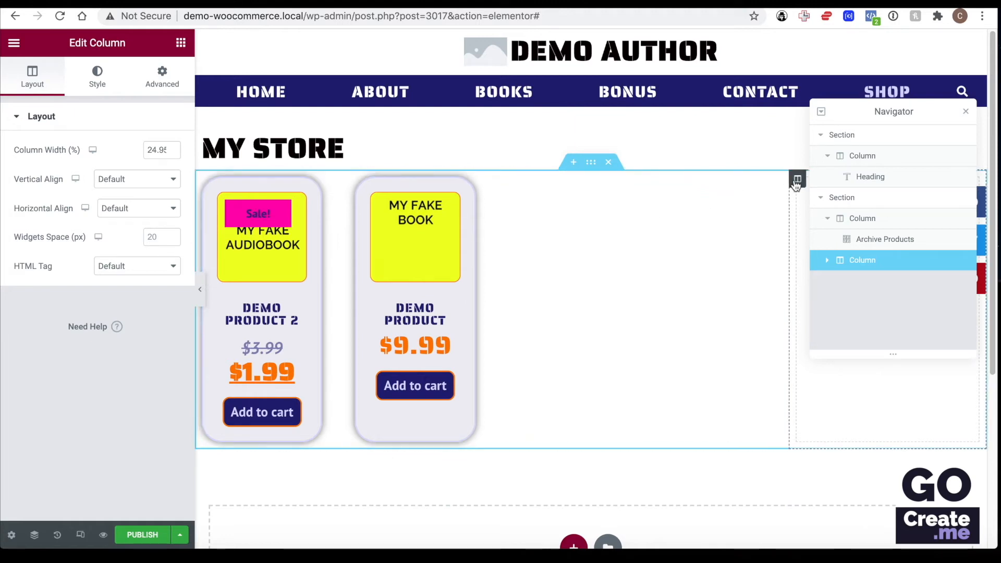
# - Move the Navigator off the empty column and add a WooCommerce Breadcrumbs widget below the My Store heading
pyautogui.moveTo(842, 113); pyautogui.dragTo(549, 142)
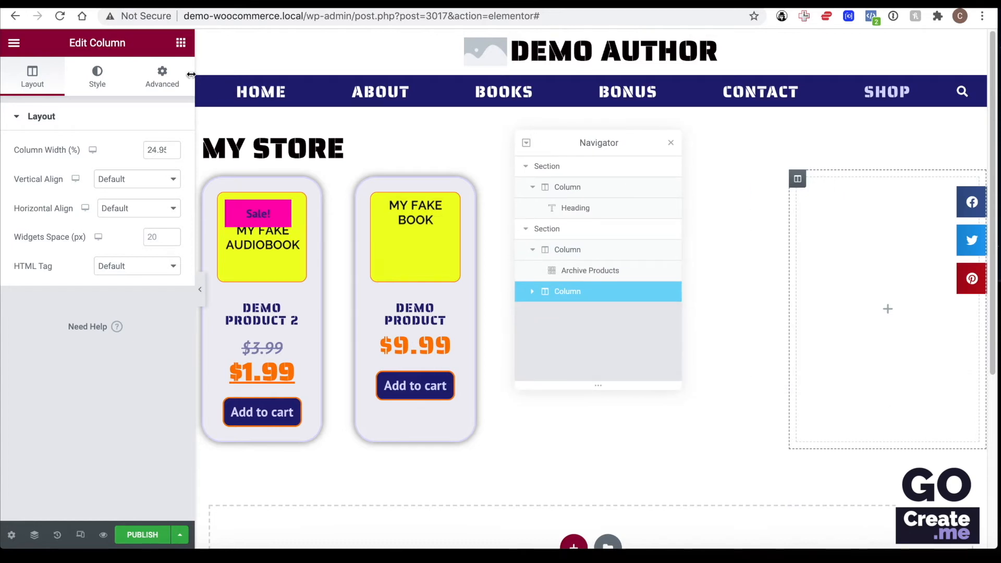
pyautogui.click(181, 44)
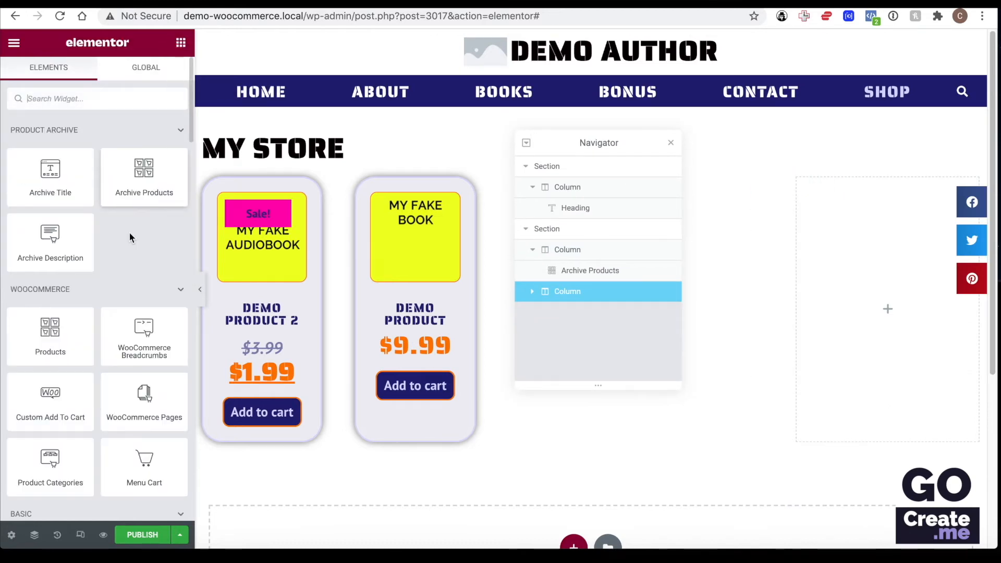
pyautogui.scroll(-3, 129, 238)
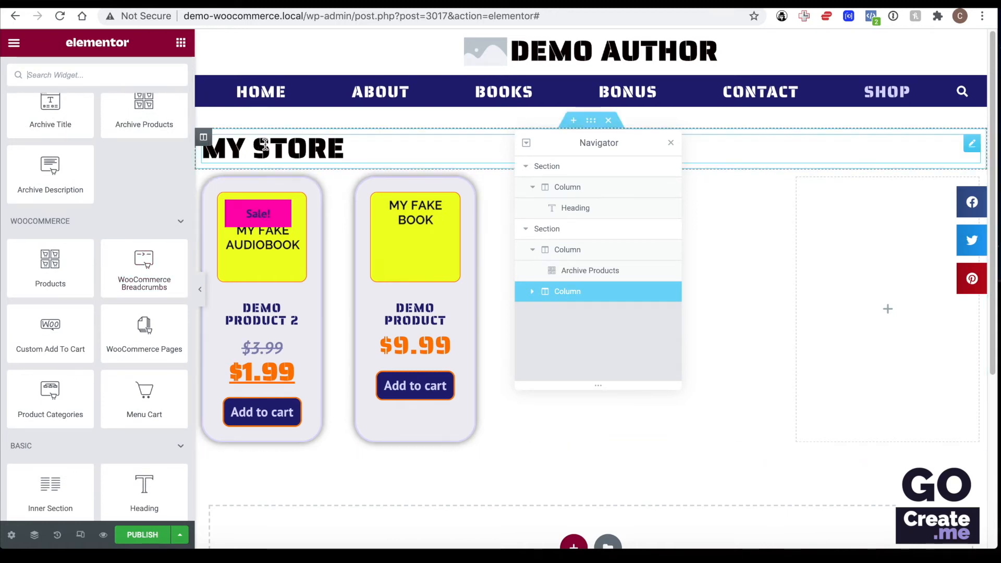
pyautogui.moveTo(144, 264); pyautogui.dragTo(225, 160)
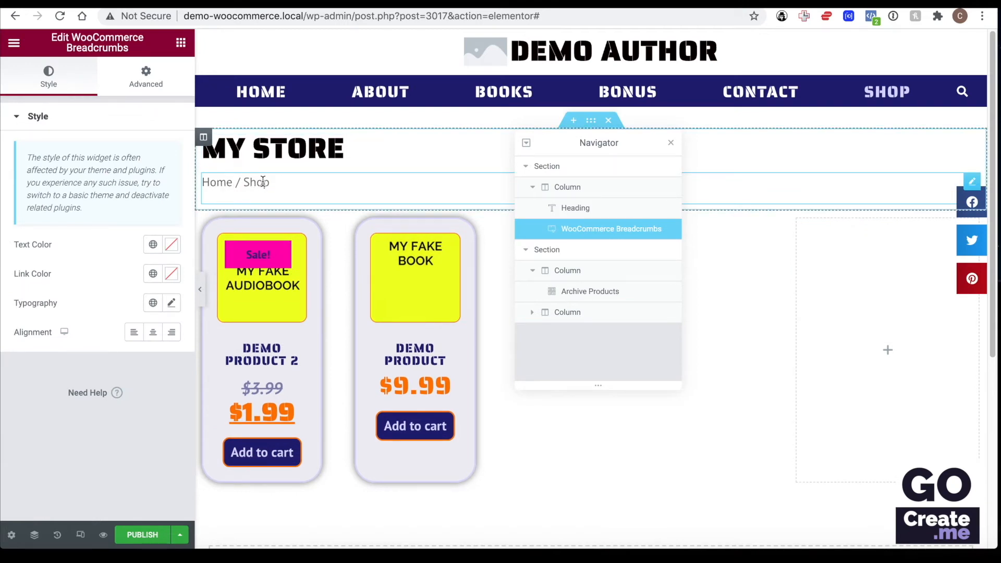
# - Add a Product Categories widget to the empty column beside the product archive
pyautogui.click(181, 44)
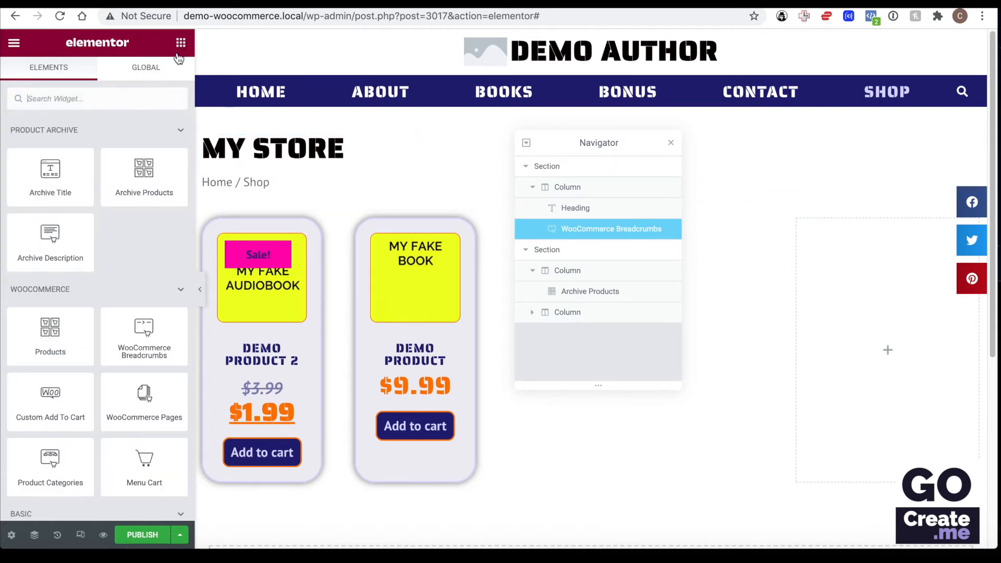
pyautogui.scroll(-2, 146, 232)
pyautogui.scroll(-2, 146, 231)
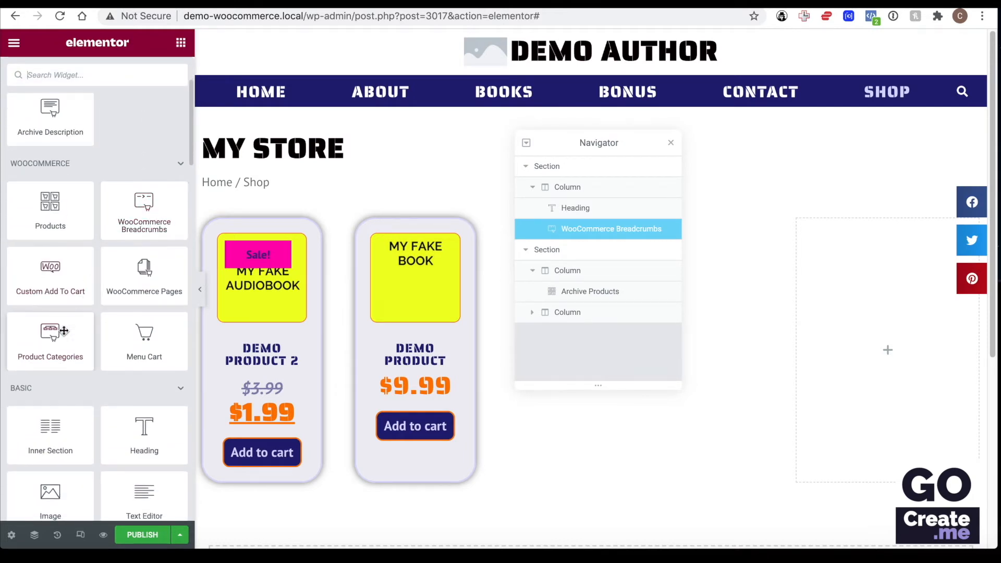
pyautogui.moveTo(54, 341); pyautogui.dragTo(860, 261)
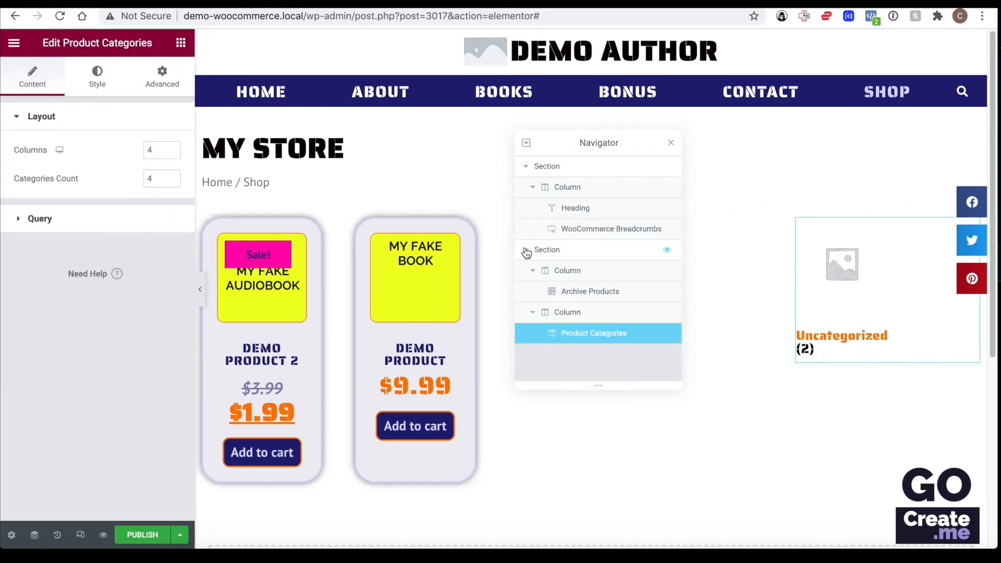
# - Add a Menu Cart widget above the Product Categories in the narrow column and delete the Product Categories widget
pyautogui.click(179, 49)
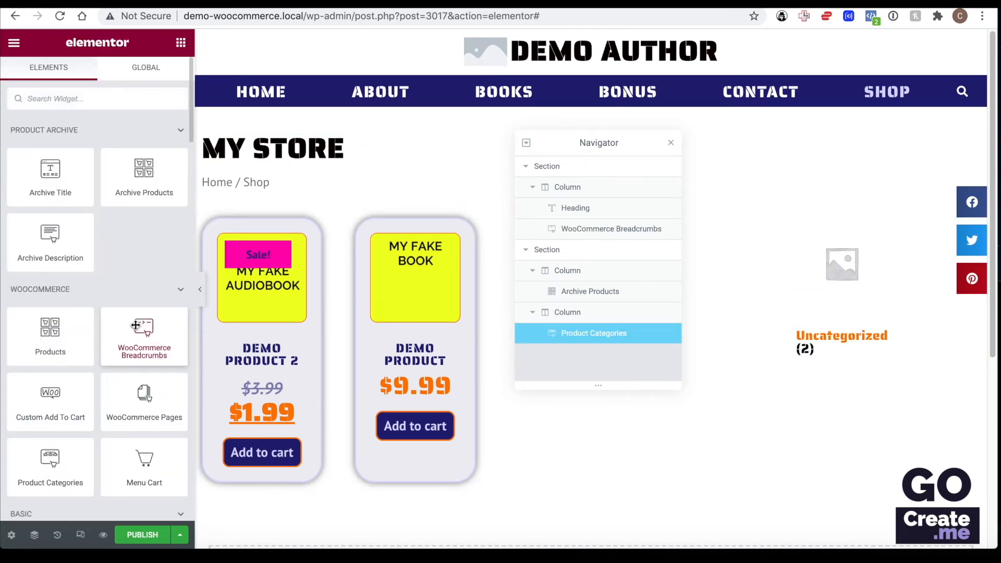
pyautogui.moveTo(146, 466); pyautogui.dragTo(843, 230)
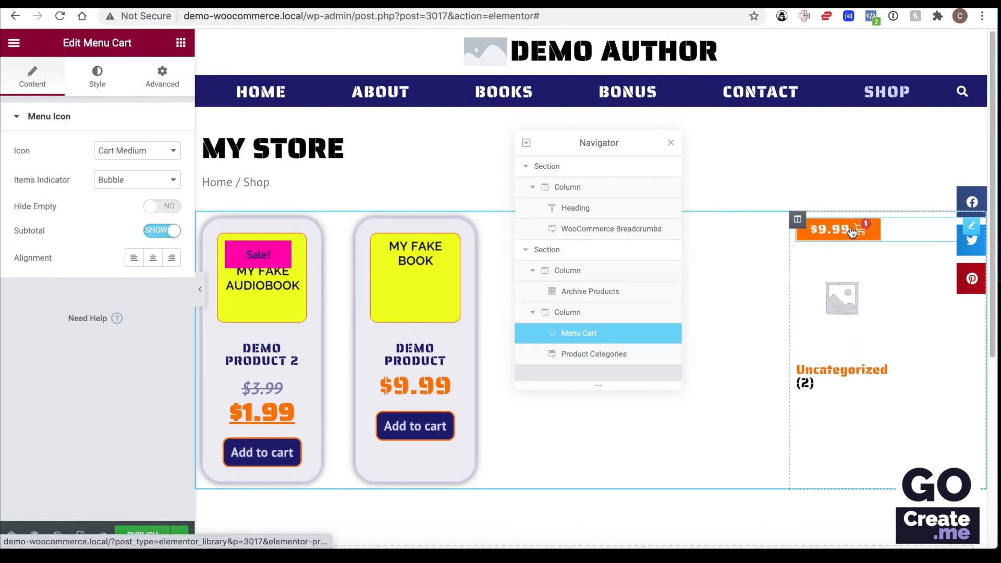
pyautogui.rightClick(838, 274)
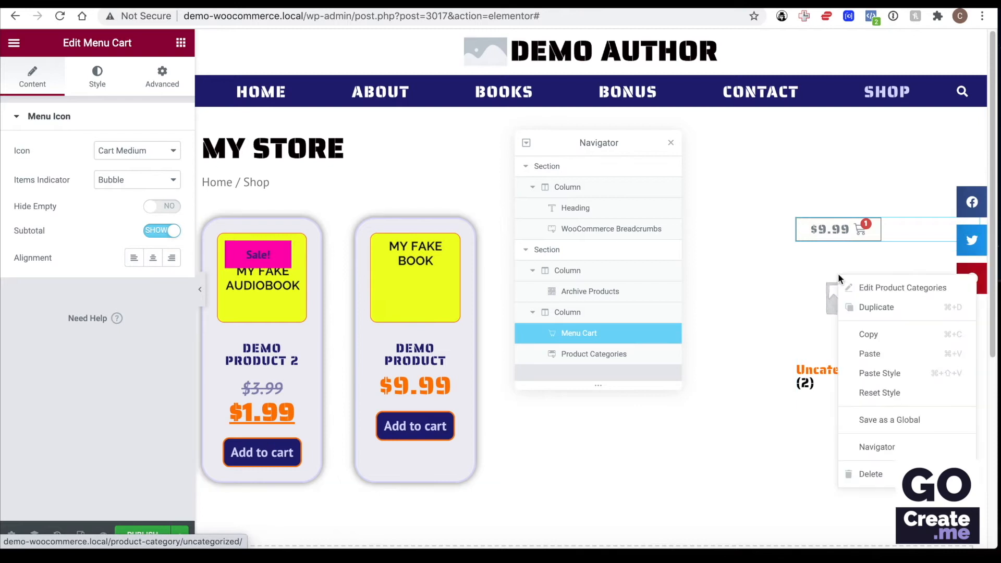
pyautogui.click(844, 476)
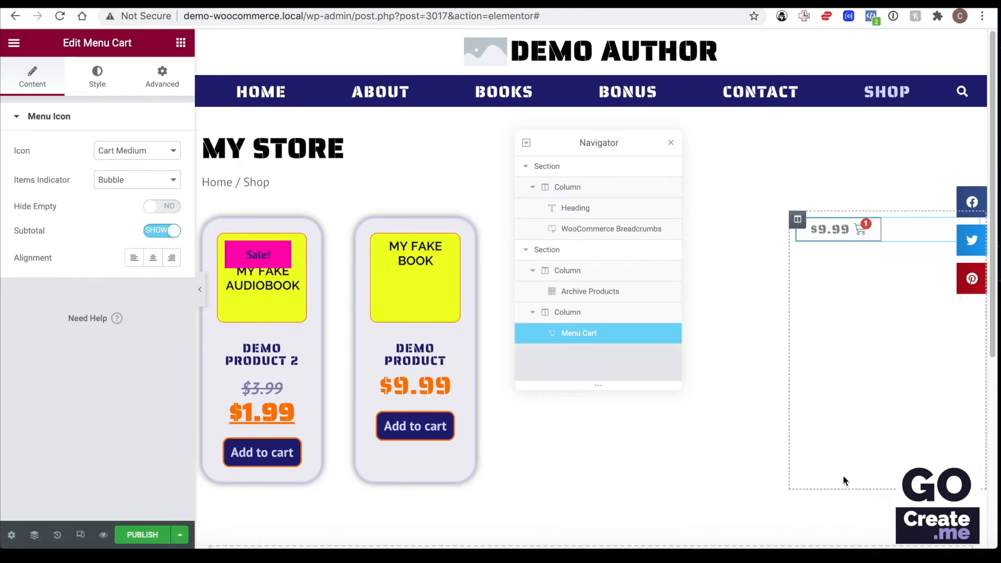
# - Add a Products widget below the WooCommerce Breadcrumbs in the heading section
pyautogui.click(180, 42)
pyautogui.scroll(-5, 103, 219)
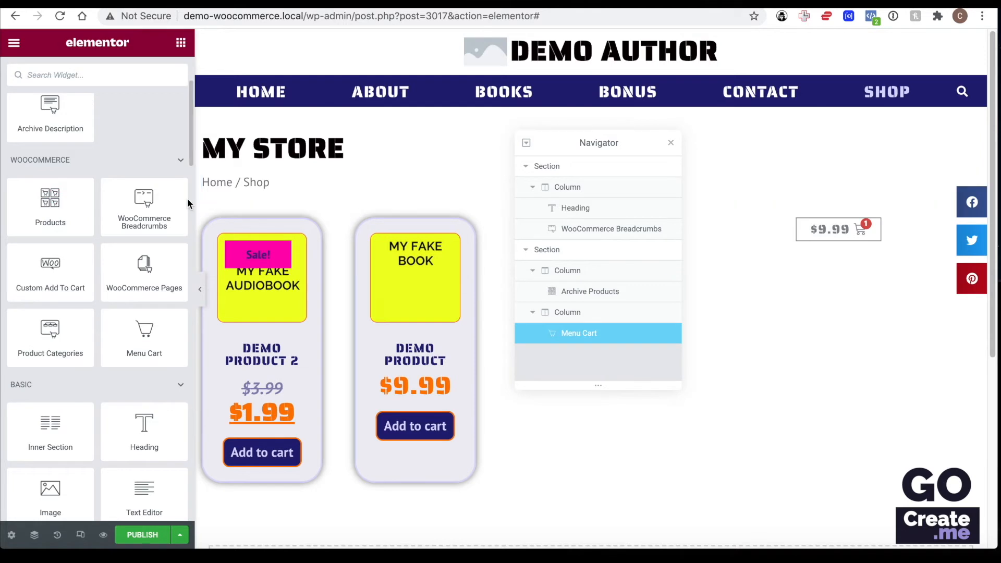
pyautogui.moveTo(49, 205); pyautogui.dragTo(302, 201)
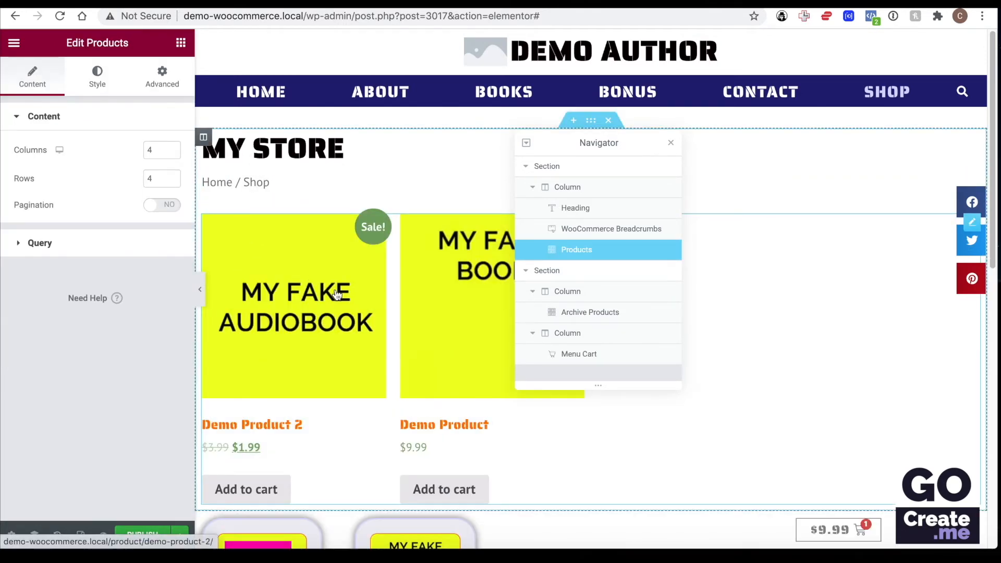
# - Set the Products widget's query source to Manual Selection and pick Demo Product 2 and Demo Product
pyautogui.click(79, 243)
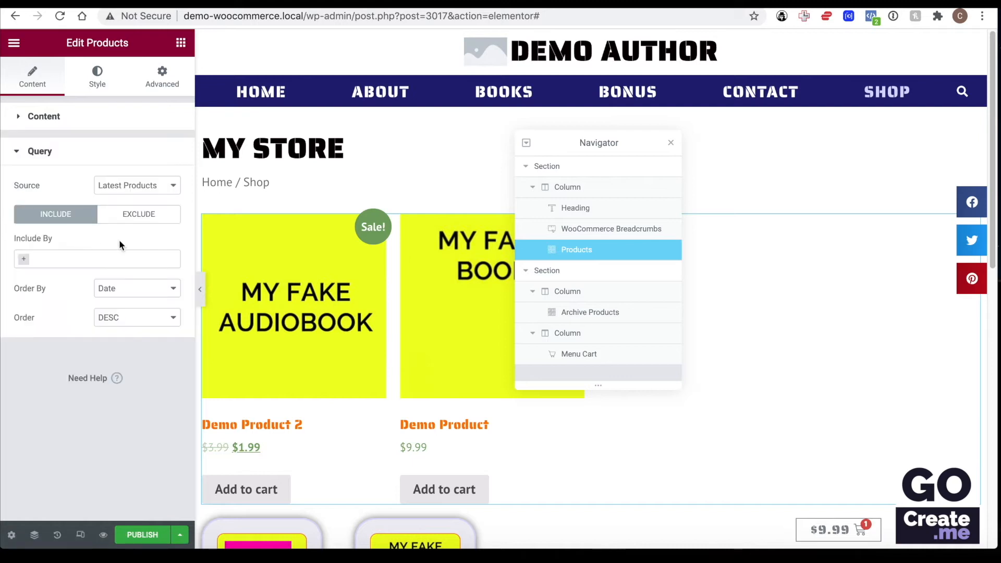
pyautogui.click(138, 186)
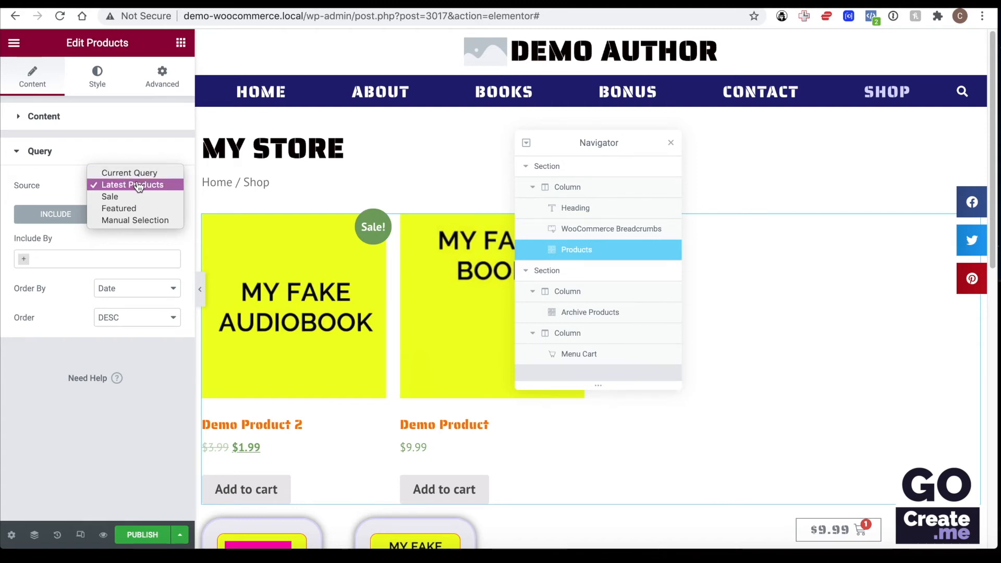
pyautogui.click(146, 220)
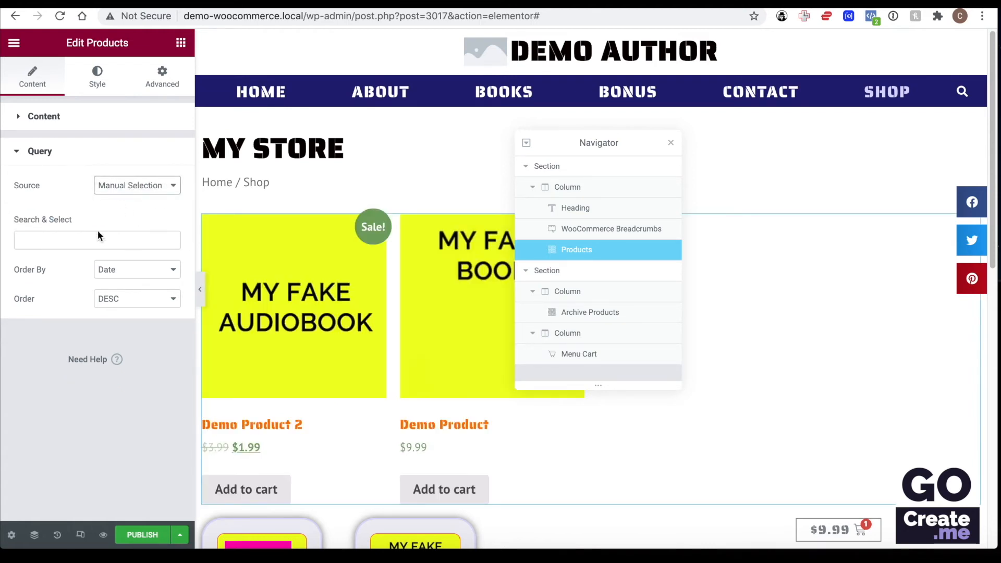
pyautogui.click(91, 239)
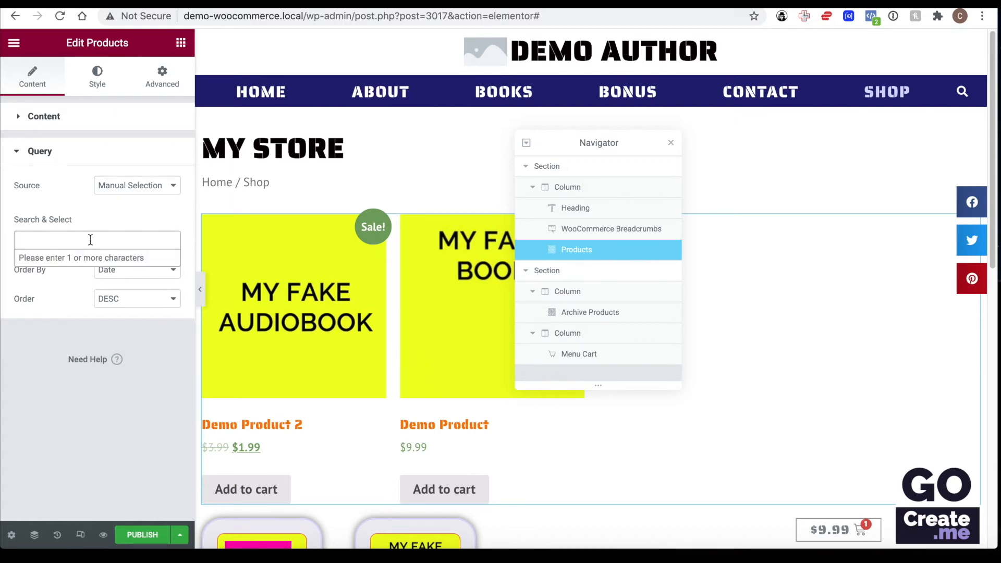
pyautogui.write('fake')
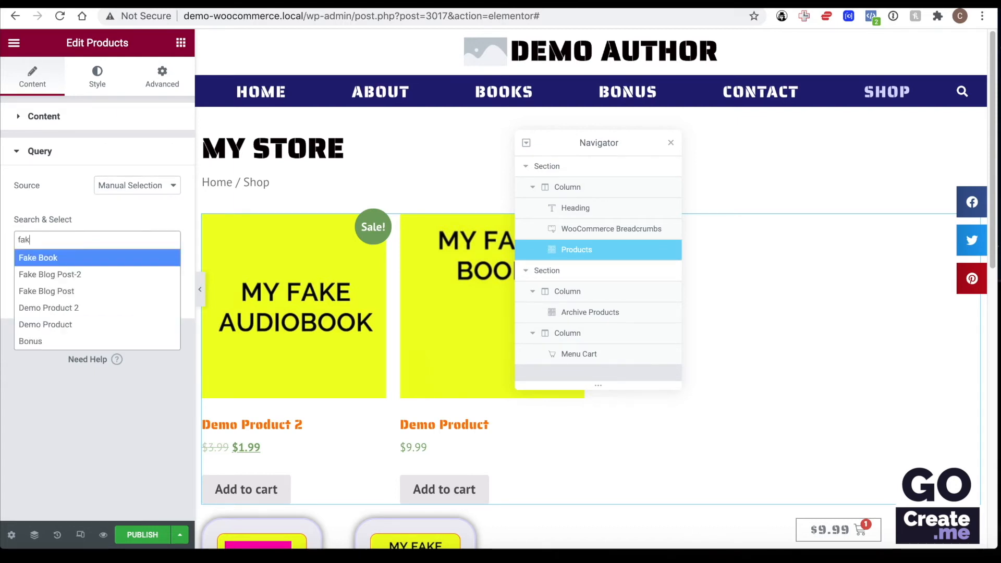
pyautogui.click(66, 309)
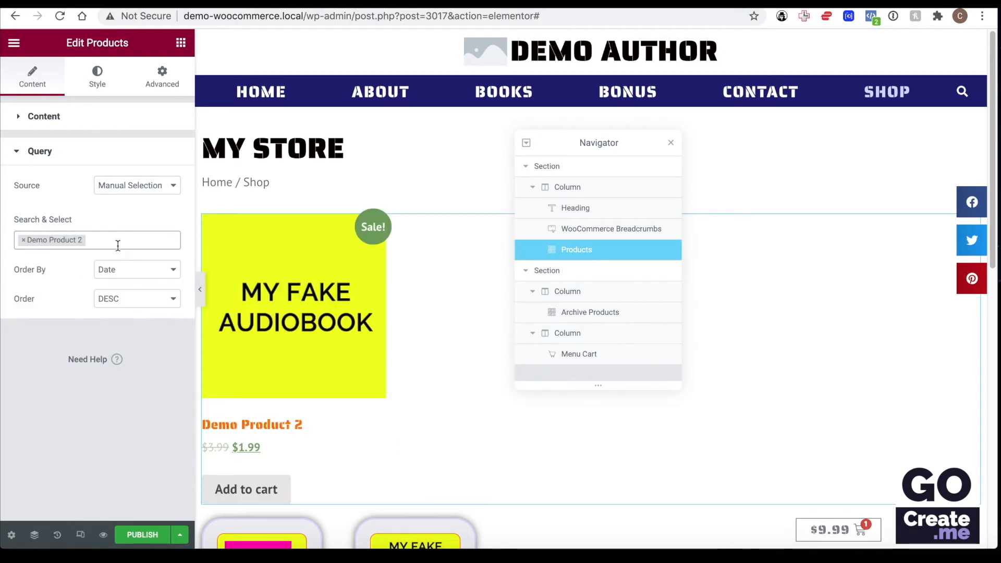
pyautogui.click(118, 246)
pyautogui.write('demo')
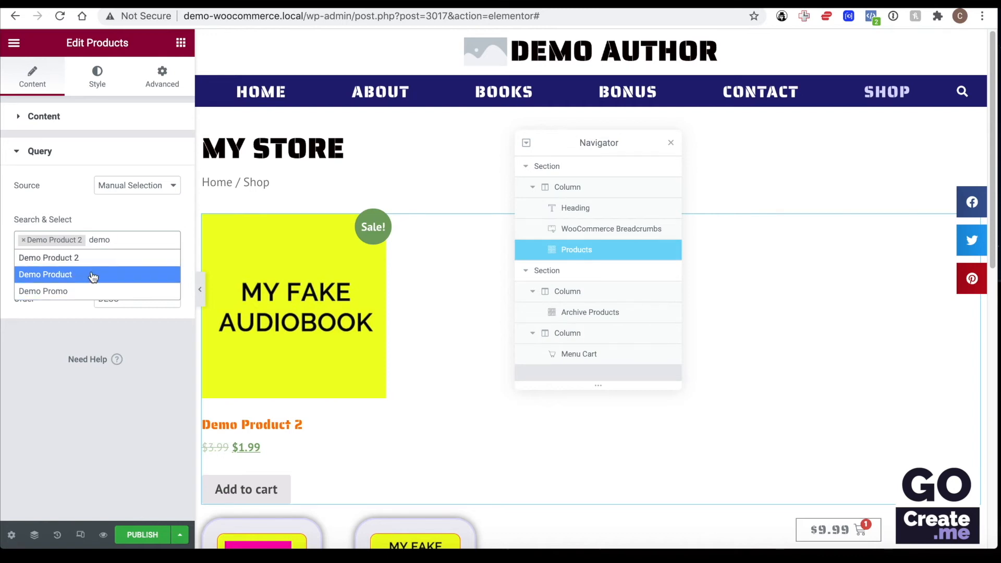
pyautogui.click(93, 275)
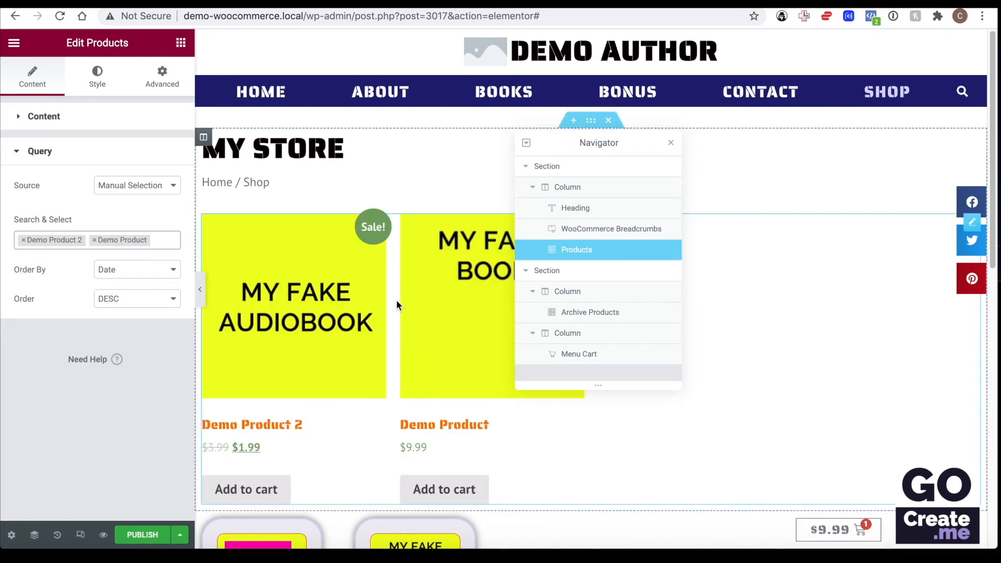
# - Check the Products widget's ordering options and delete the widget from the heading section
pyautogui.click(138, 276)
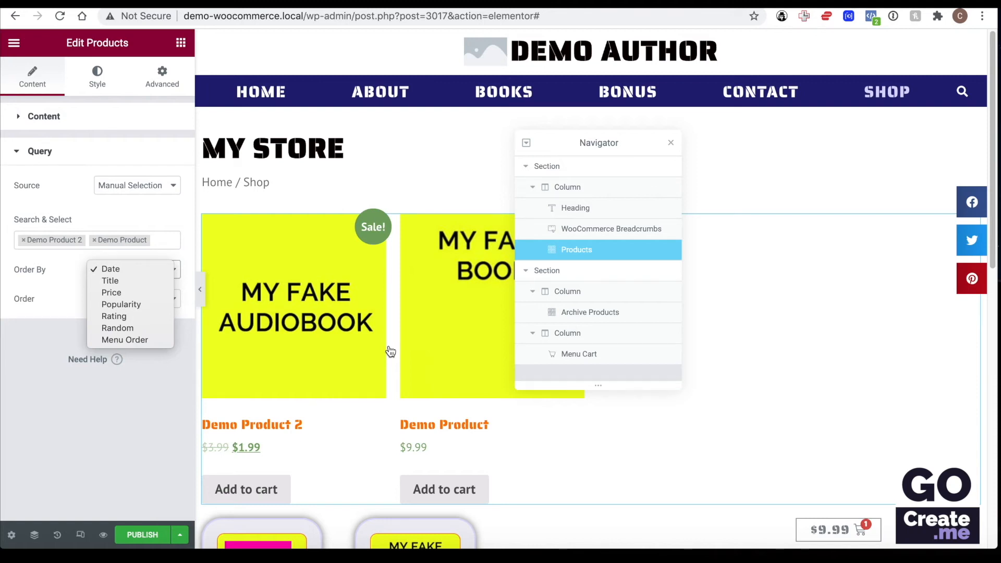
pyautogui.rightClick(602, 252)
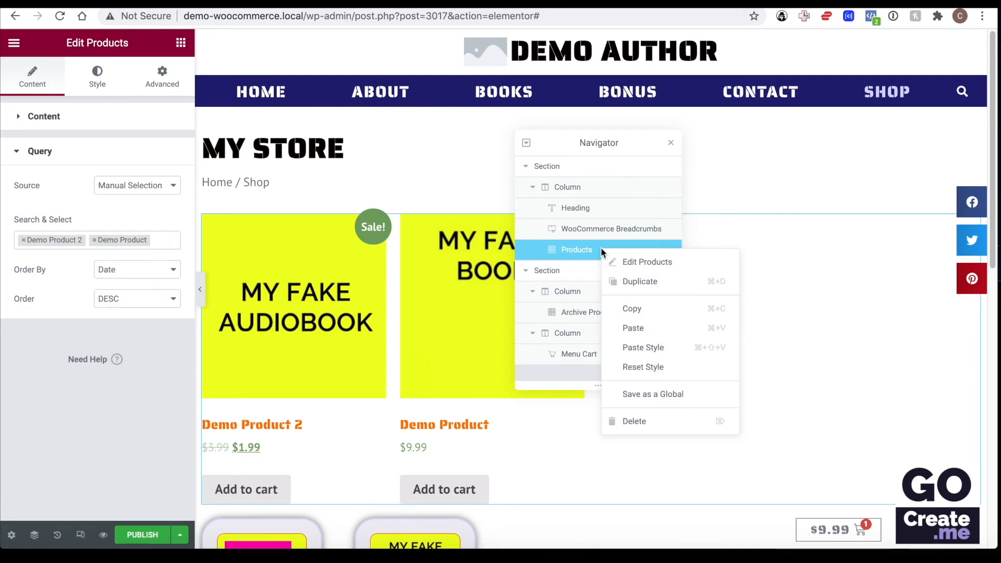
pyautogui.click(641, 420)
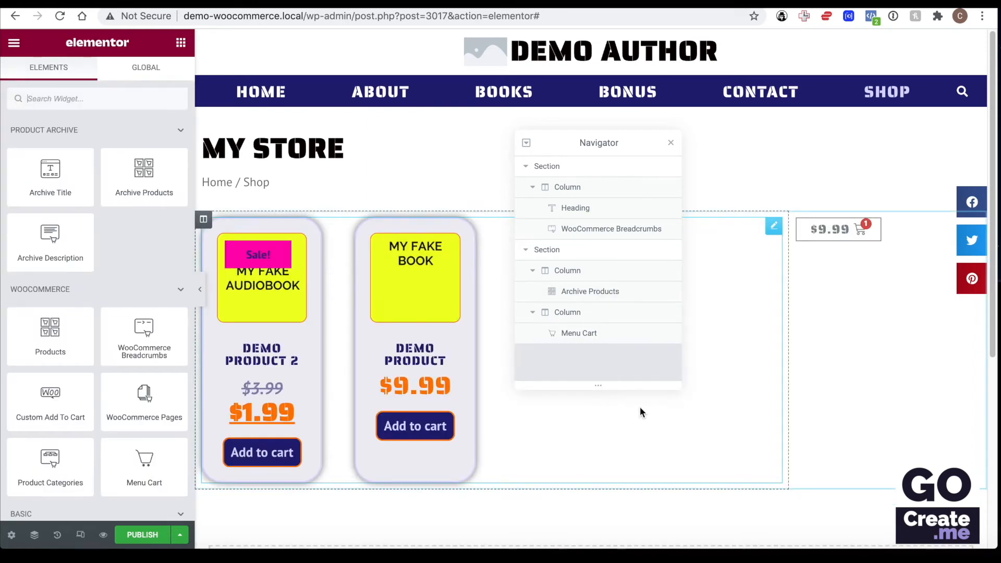
# - Adjust the narrow column's horizontal alignment and centre-align its Menu Cart widget
pyautogui.click(604, 296)
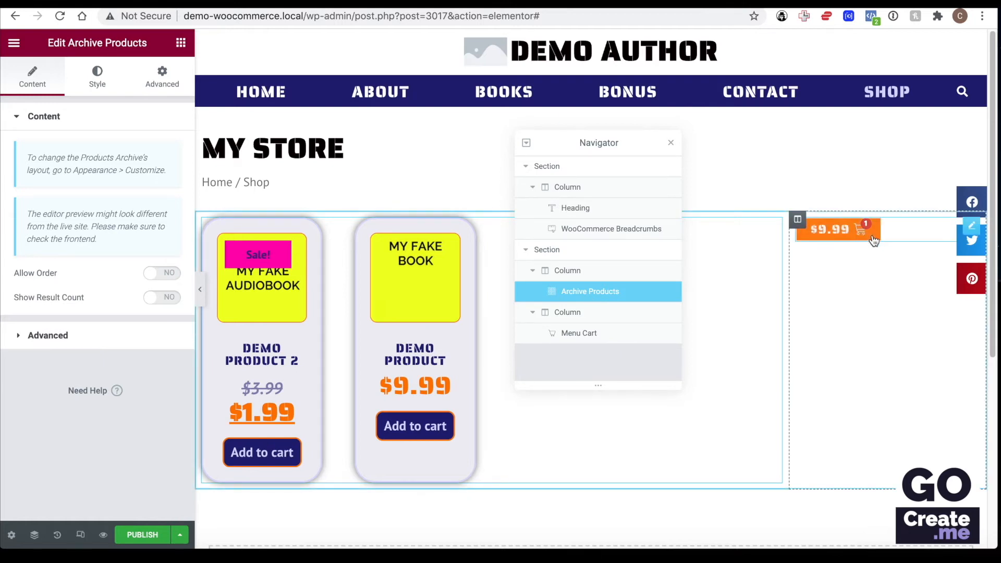
pyautogui.click(798, 220)
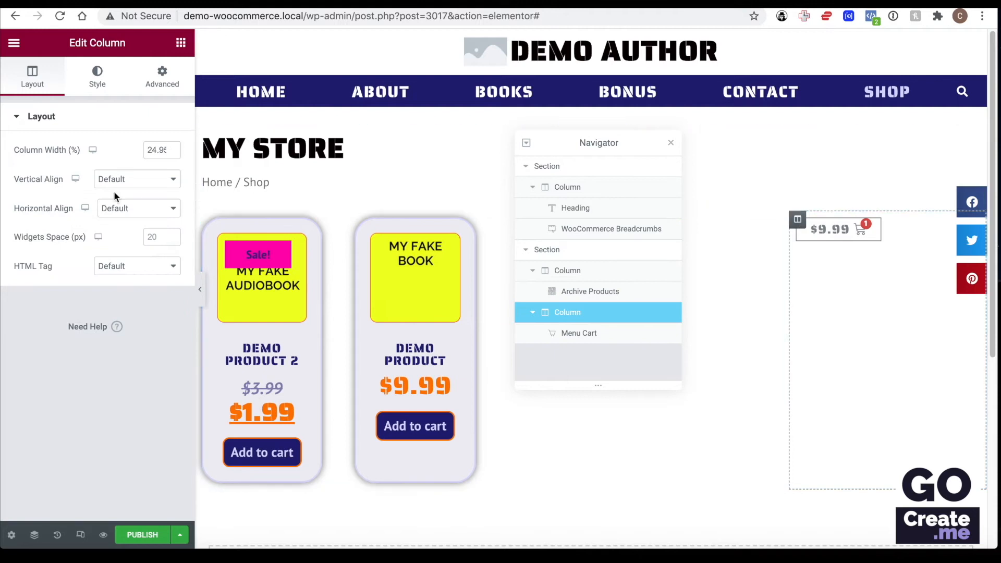
pyautogui.click(115, 212)
pyautogui.click(119, 231)
pyautogui.click(580, 337)
pyautogui.click(153, 257)
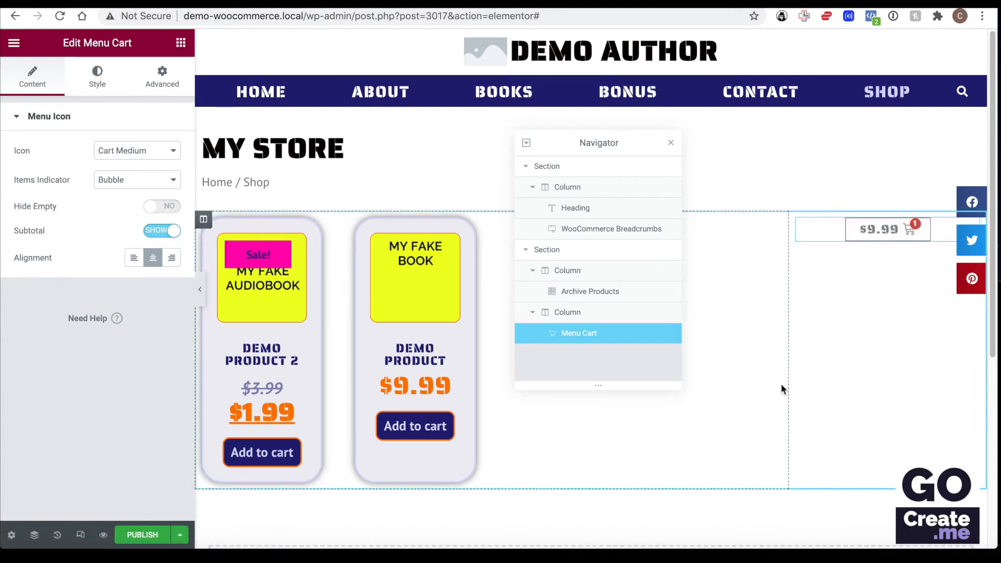
# - Preview the shop page layout in the mobile and tablet responsive views
pyautogui.click(80, 537)
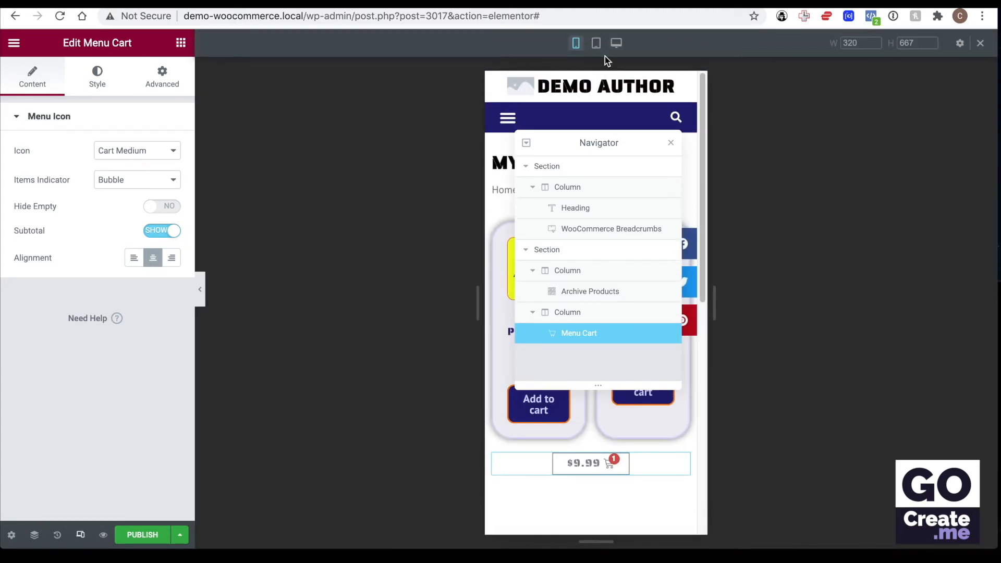
pyautogui.click(597, 44)
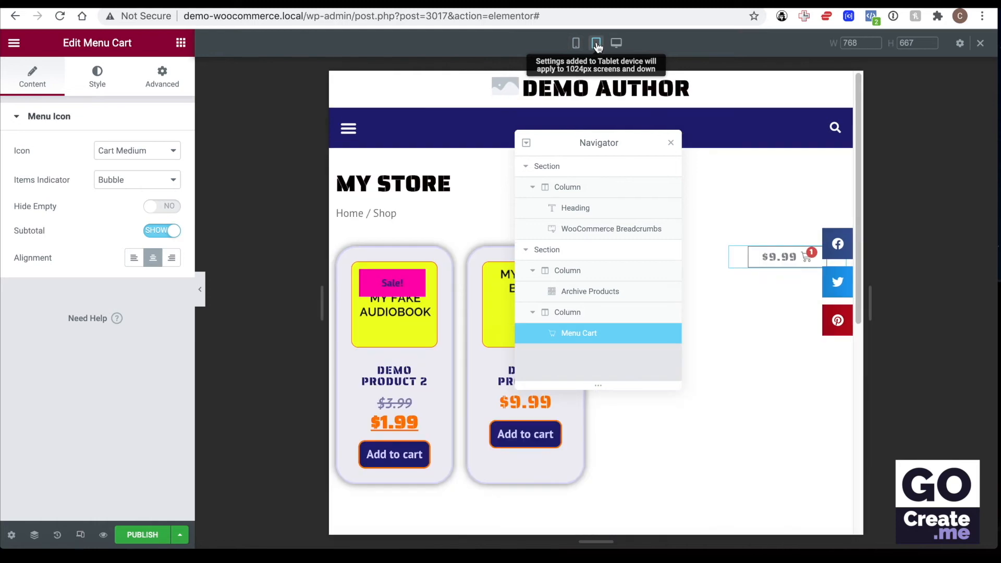
# - Examine the shop template in the tablet and mobile views at full width, without the editing panel
pyautogui.moveTo(599, 143); pyautogui.dragTo(895, 106)
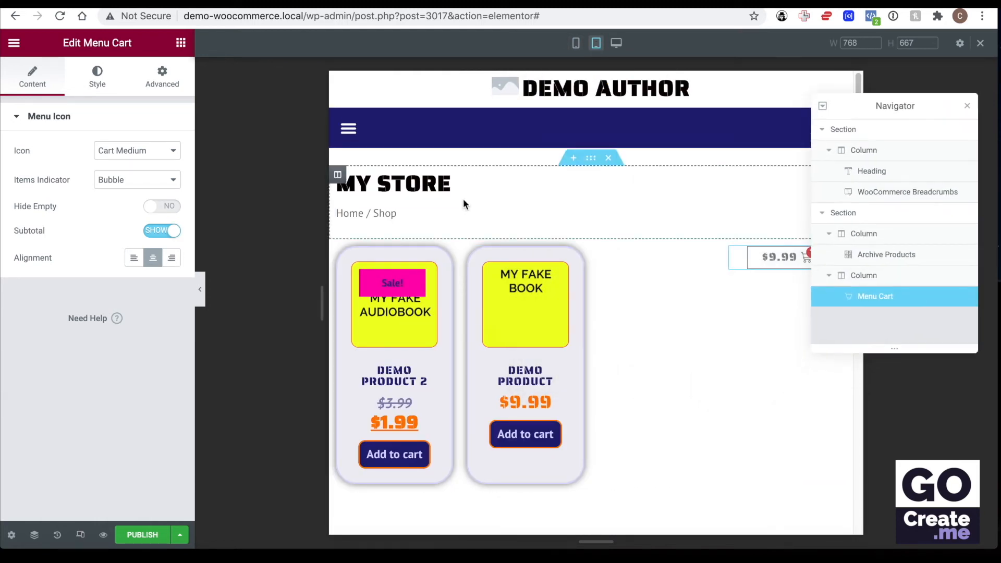
pyautogui.click(202, 290)
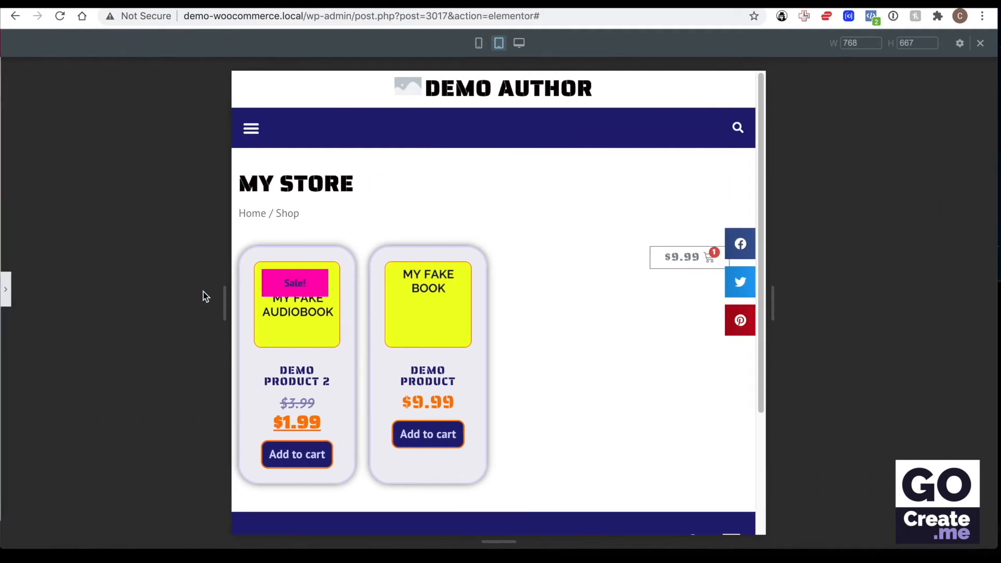
pyautogui.scroll(-3, 464, 282)
pyautogui.scroll(5, 458, 282)
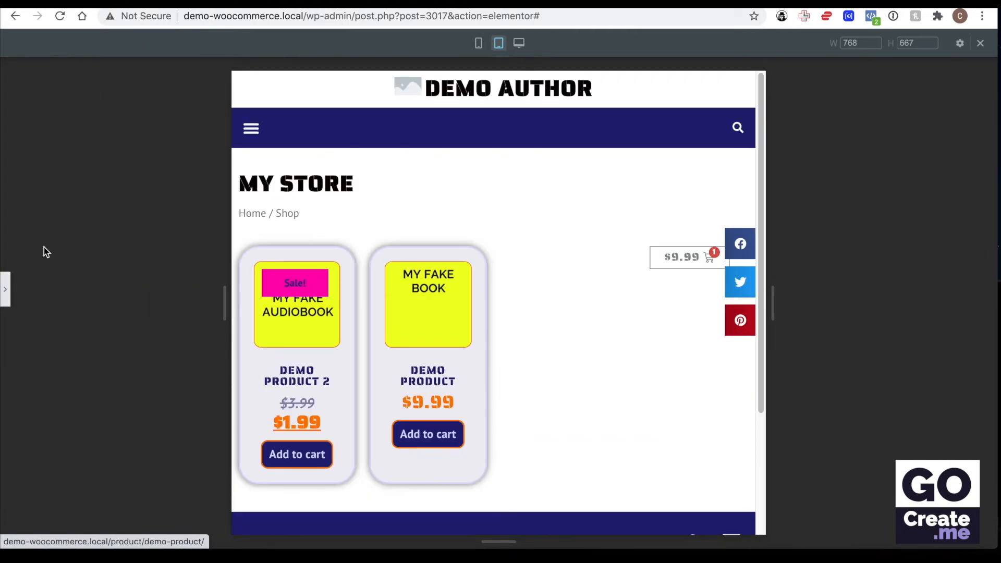
pyautogui.click(7, 292)
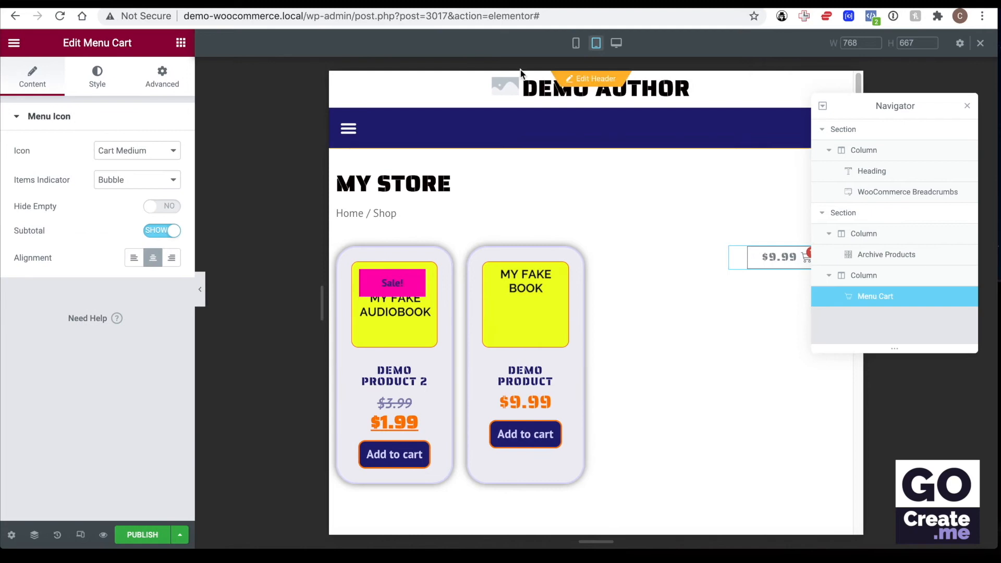
pyautogui.click(575, 43)
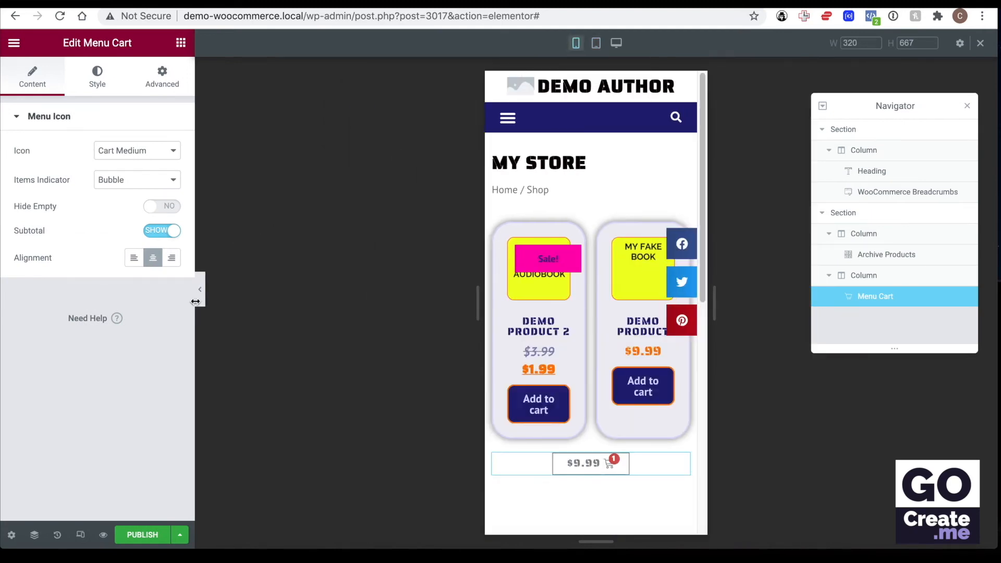
pyautogui.click(200, 290)
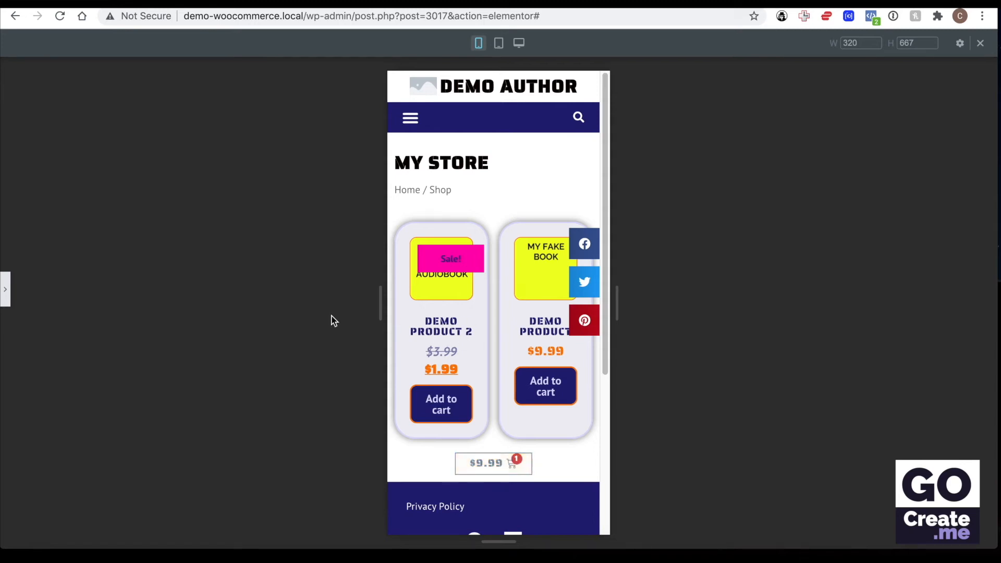
pyautogui.click(4, 292)
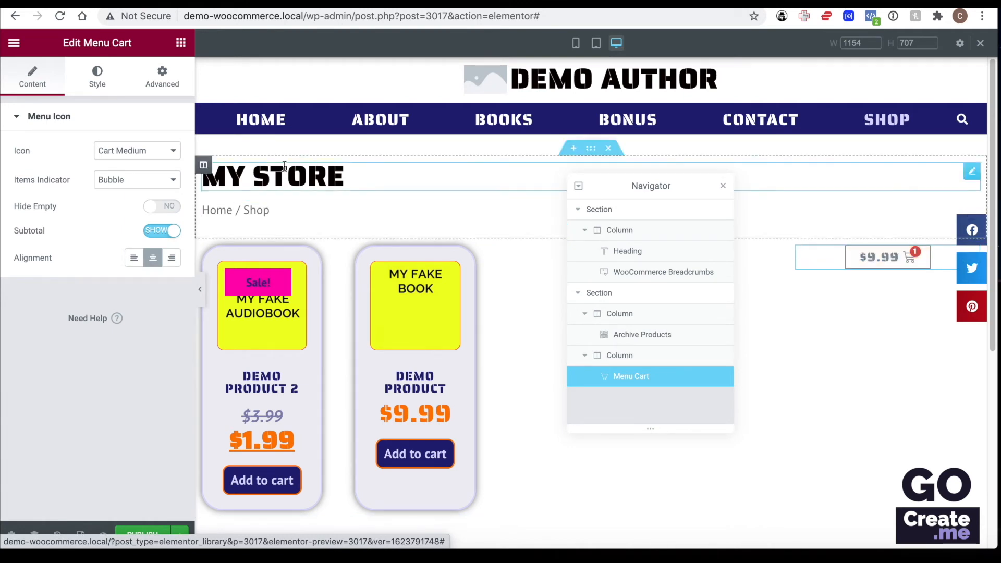
# - Try the Basket Medium icon on the Menu Cart widget and settle on Bag Medium
pyautogui.click(110, 151)
pyautogui.click(115, 186)
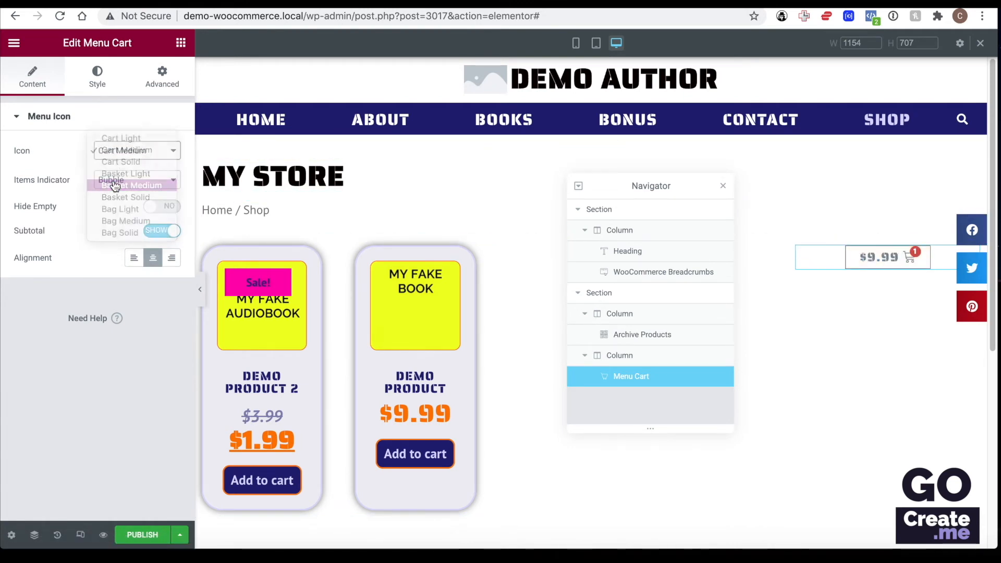
pyautogui.click(135, 152)
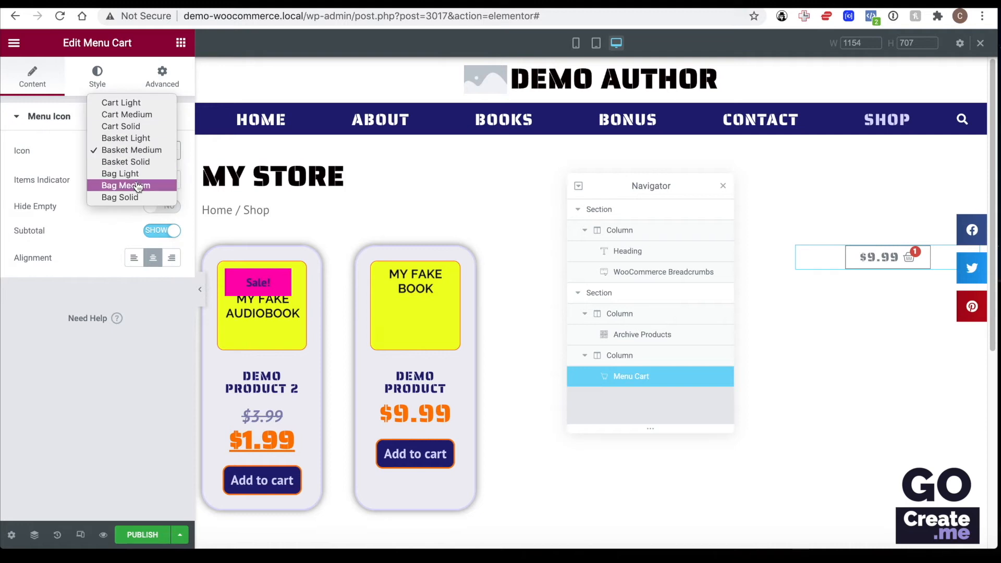
pyautogui.click(136, 185)
# - Try the Plain and None items indicators on the Menu Cart widget and return it to Bubble
pyautogui.click(137, 176)
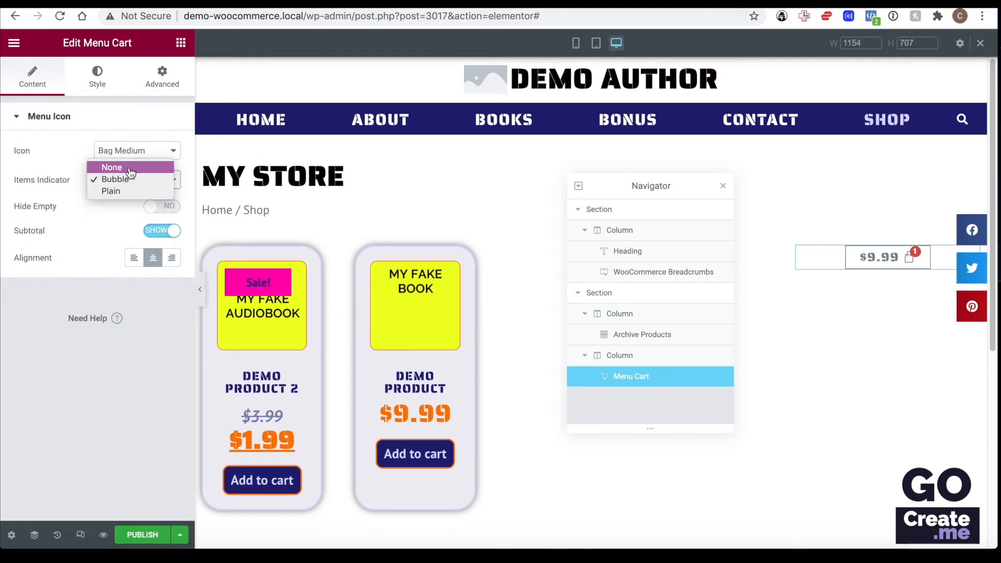
pyautogui.click(128, 191)
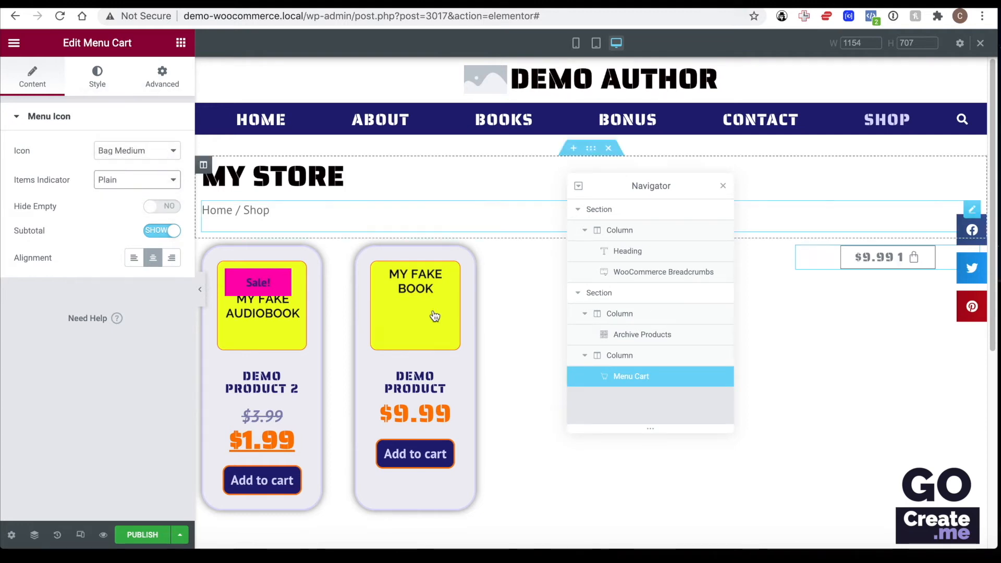
pyautogui.click(124, 181)
pyautogui.click(118, 167)
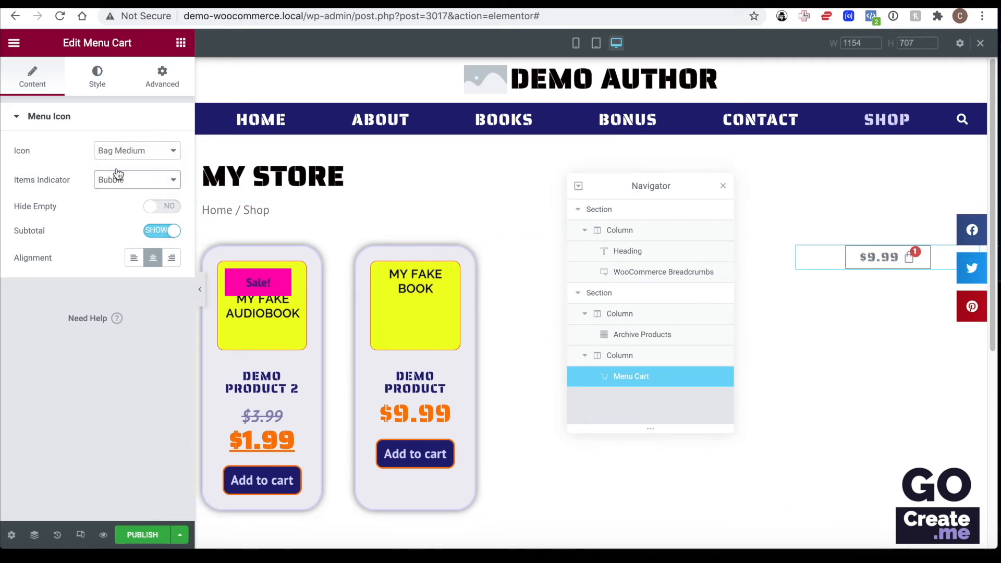
pyautogui.click(118, 175)
pyautogui.click(117, 165)
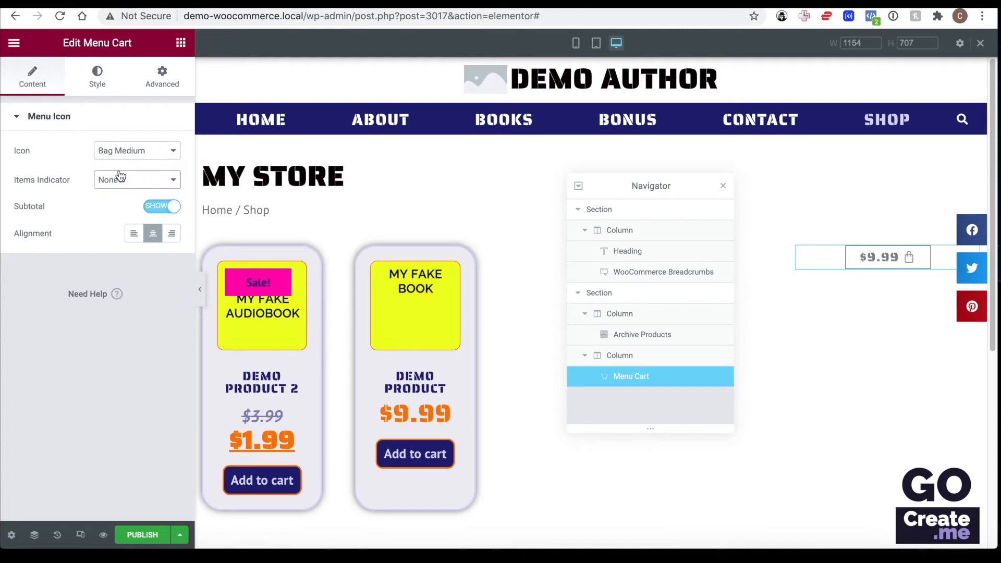
pyautogui.click(121, 181)
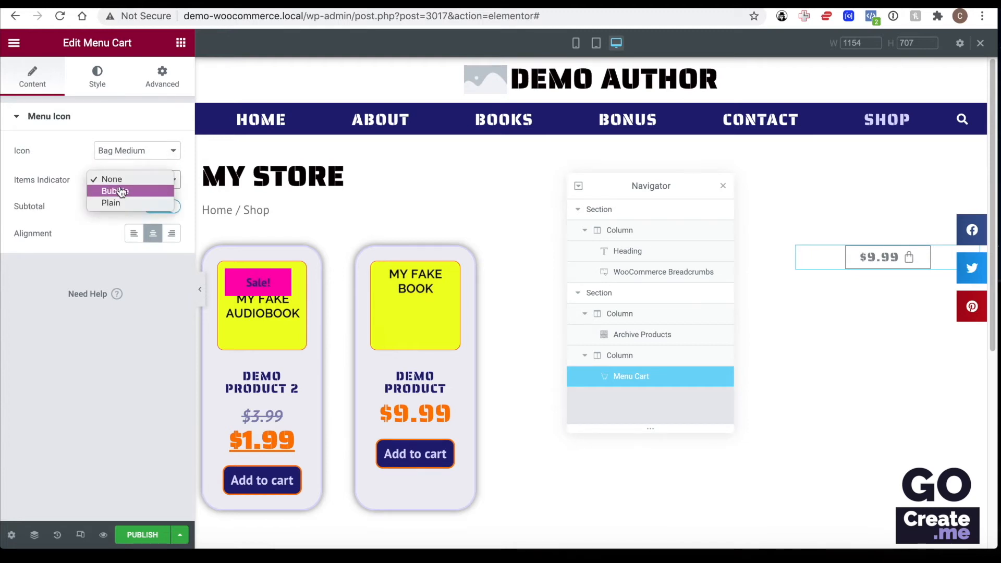
pyautogui.click(115, 190)
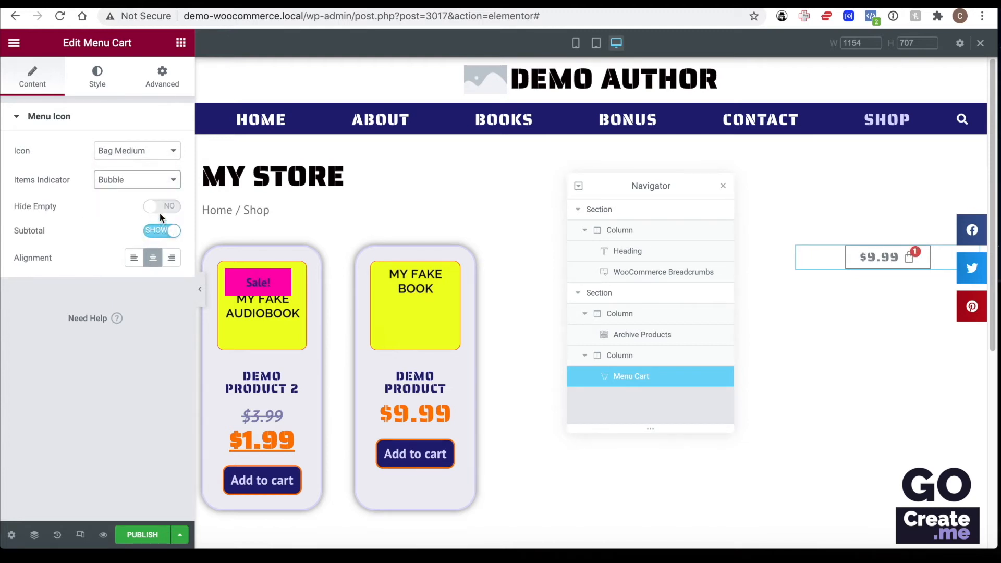
# - Turn on Hide Empty for the Menu Cart and toggle its Subtotal off and back on
pyautogui.click(162, 209)
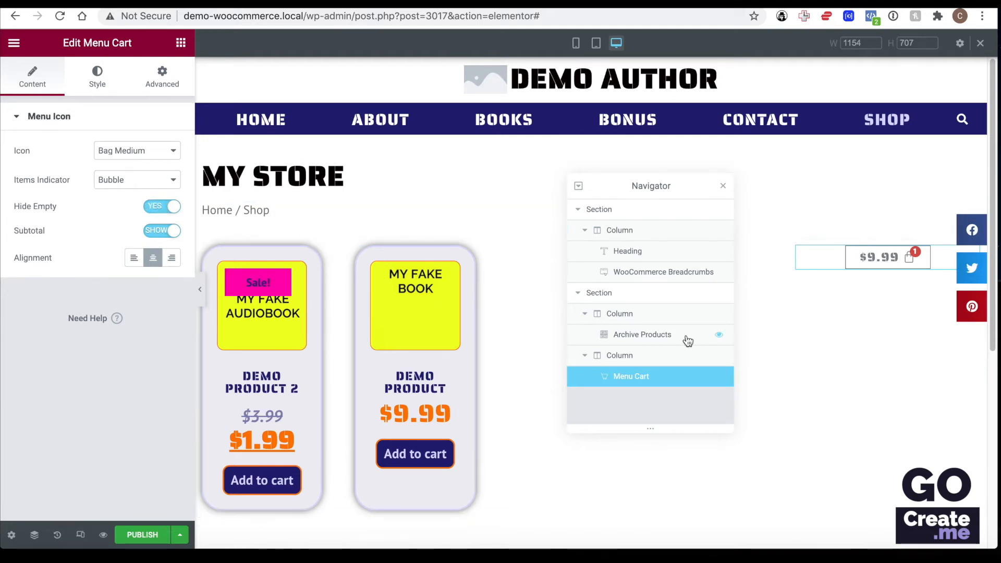
pyautogui.click(162, 232)
pyautogui.click(162, 232)
# - Publish the shop archive template with a display condition
pyautogui.click(142, 535)
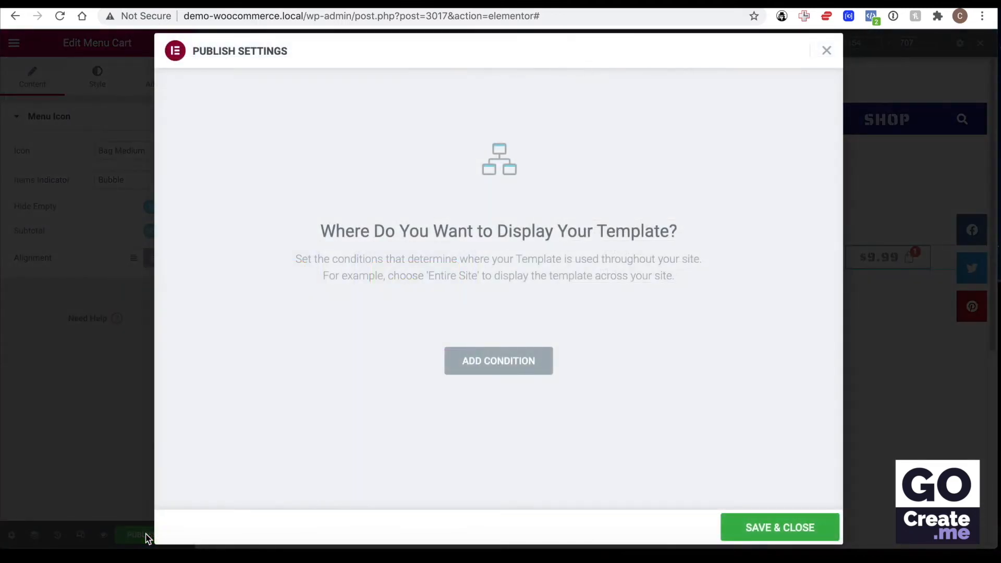
pyautogui.click(504, 360)
pyautogui.click(389, 333)
pyautogui.click(412, 345)
pyautogui.click(736, 519)
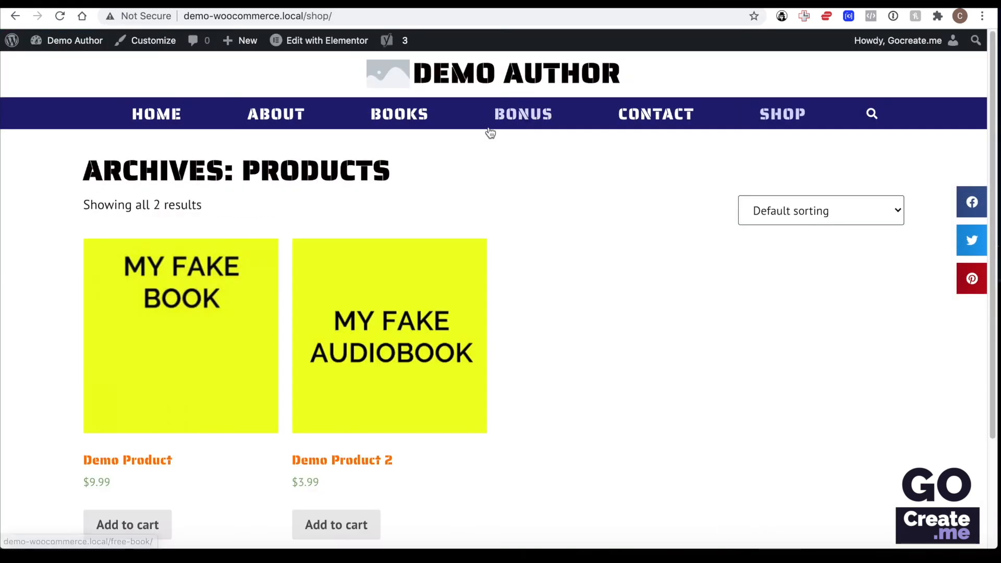
# - Check the live Shop page against the Uncategorized product category page and the Elementor templates each one uses
pyautogui.press('super+r')
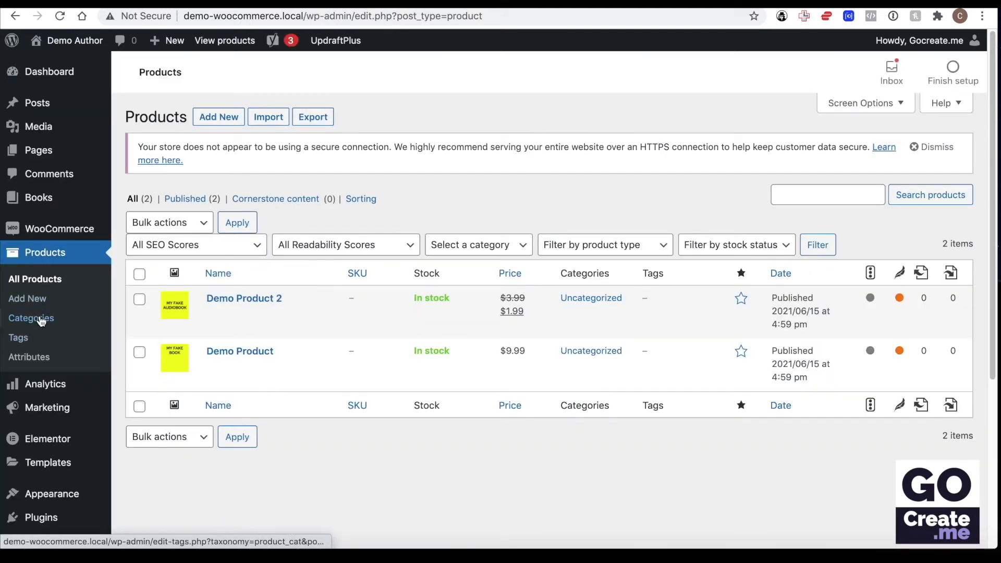
pyautogui.click(41, 319)
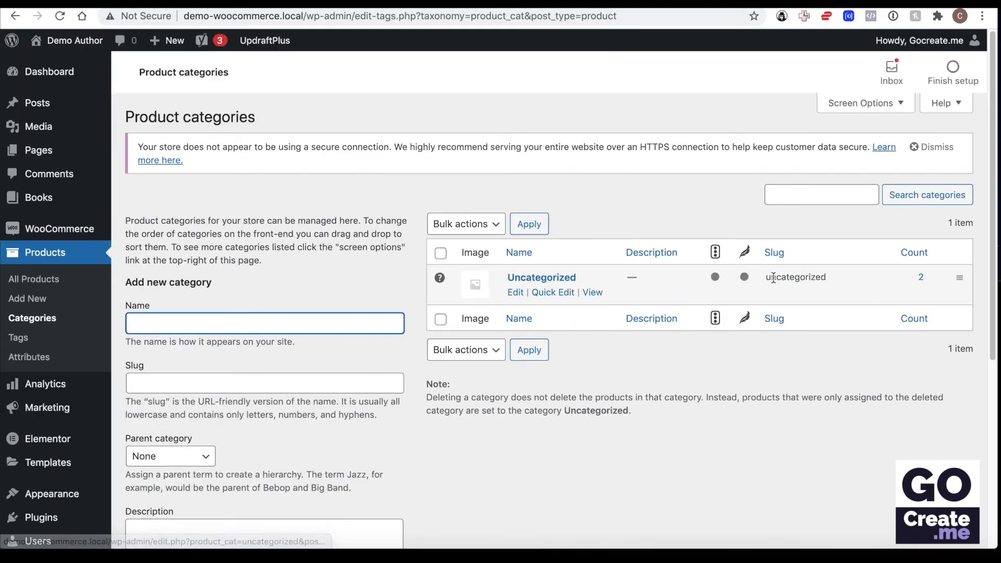
pyautogui.click(596, 294)
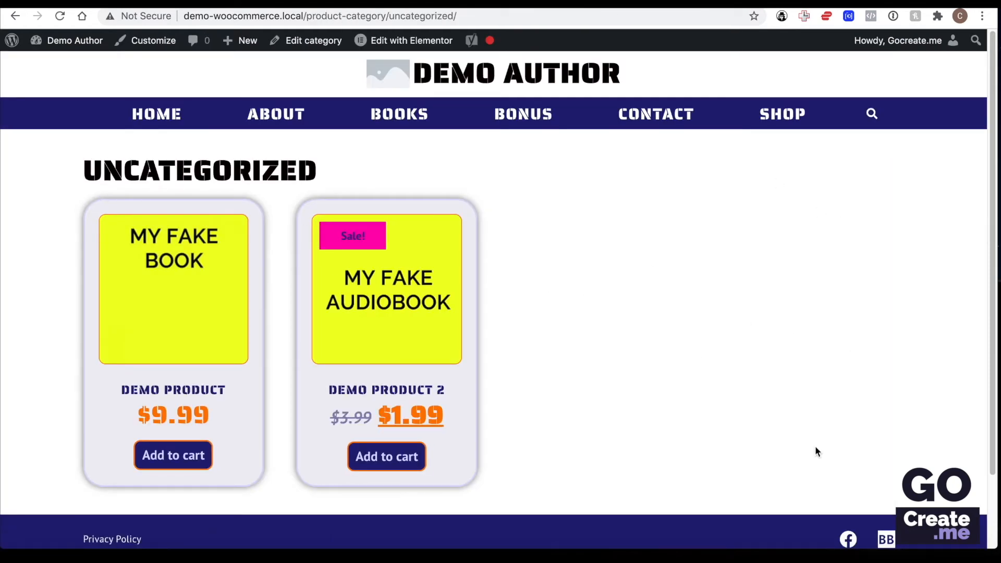
pyautogui.moveTo(428, 40)
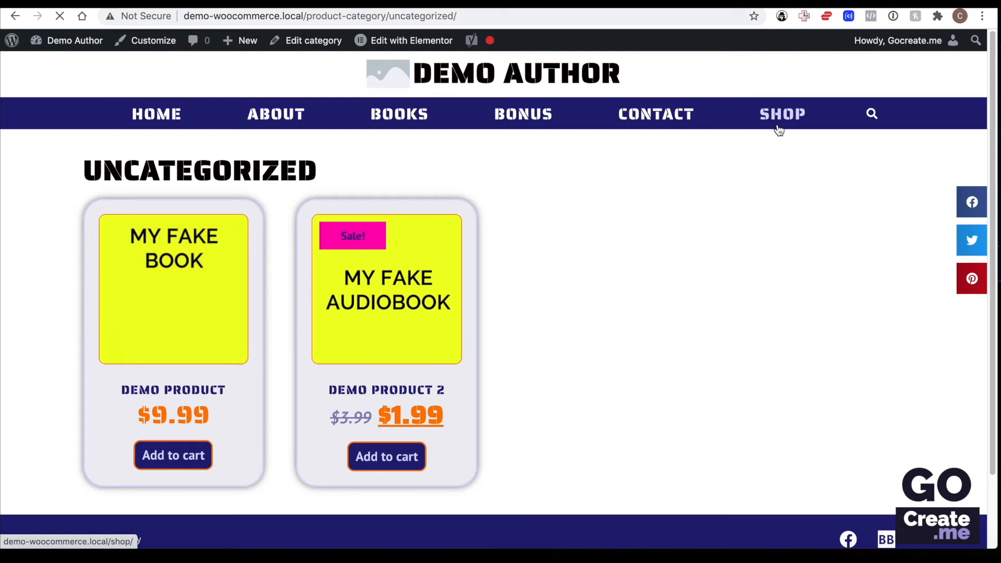
pyautogui.moveTo(319, 42)
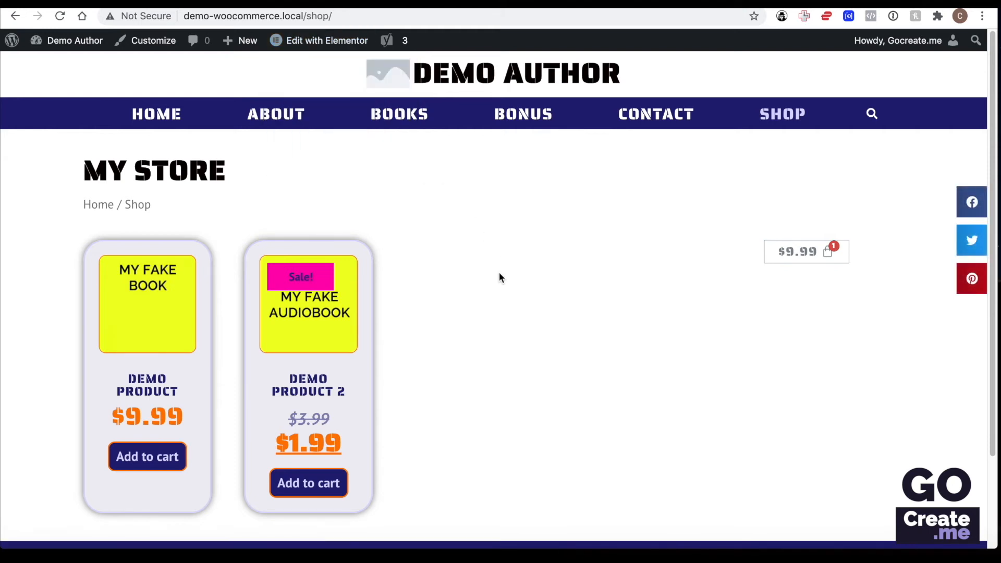
# - Find the Cart page in the site's page list, view it live and open it for editing with Elementor
pyautogui.click(71, 40)
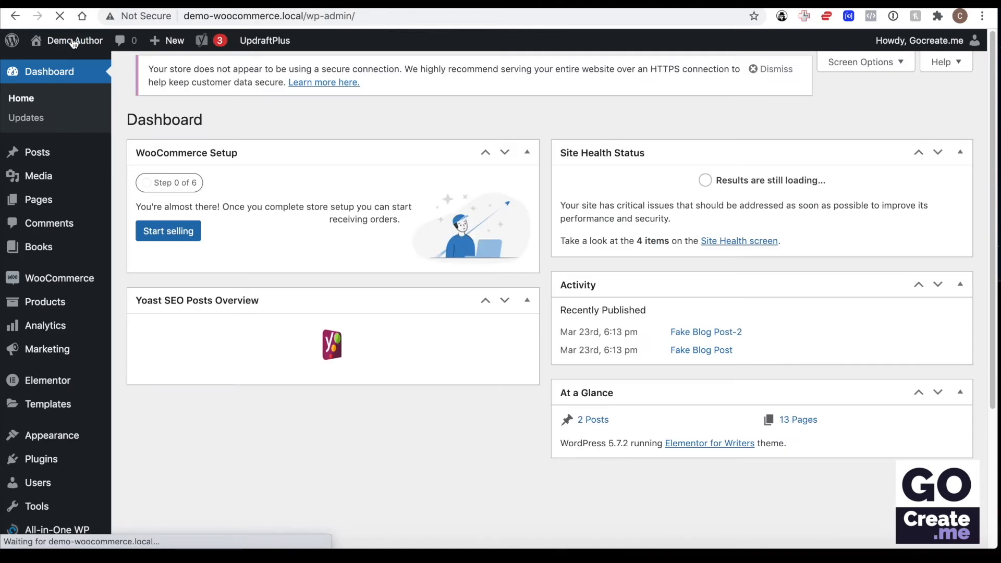
pyautogui.click(55, 209)
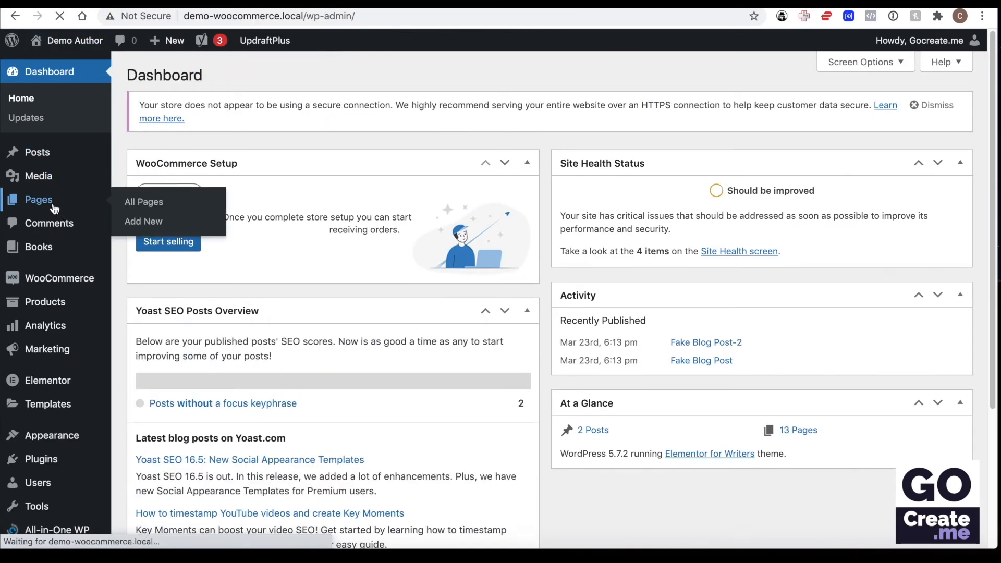
pyautogui.scroll(-3, 298, 240)
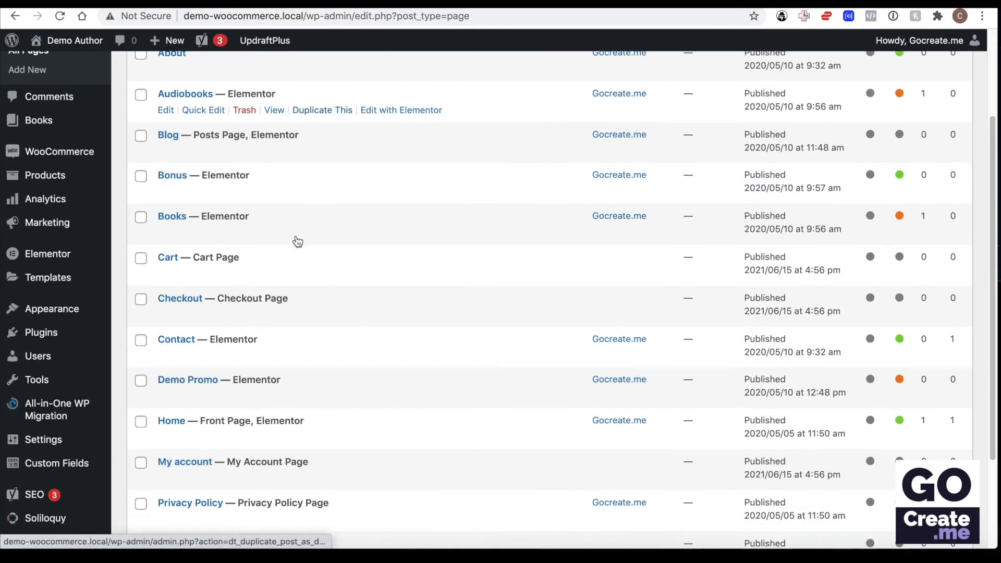
pyautogui.click(275, 261)
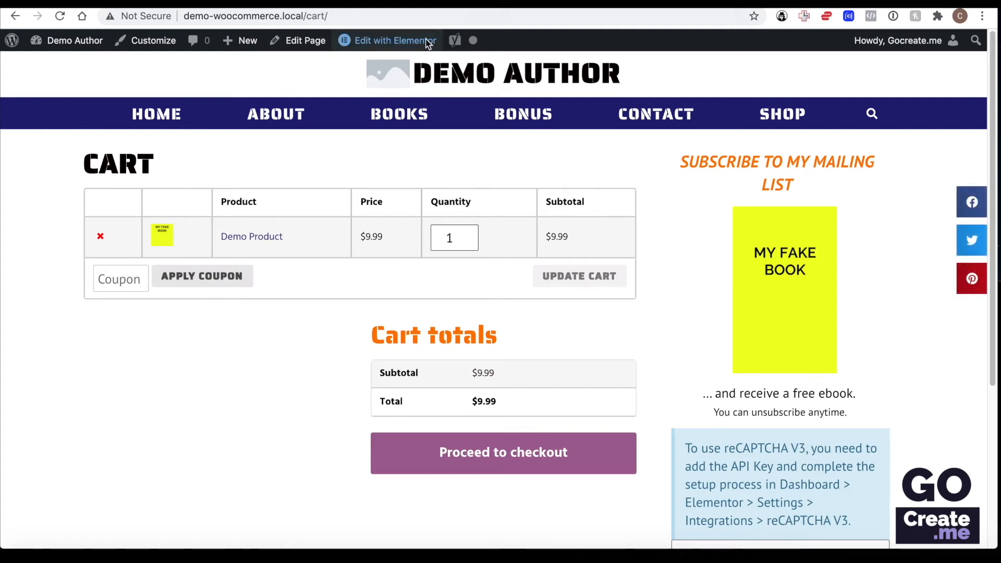
pyautogui.moveTo(395, 43)
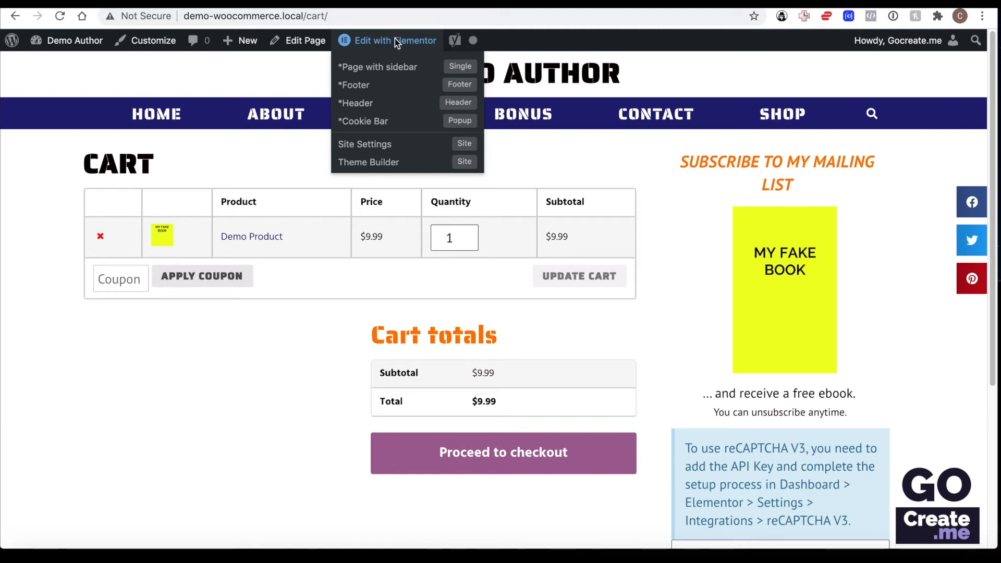
pyautogui.click(308, 42)
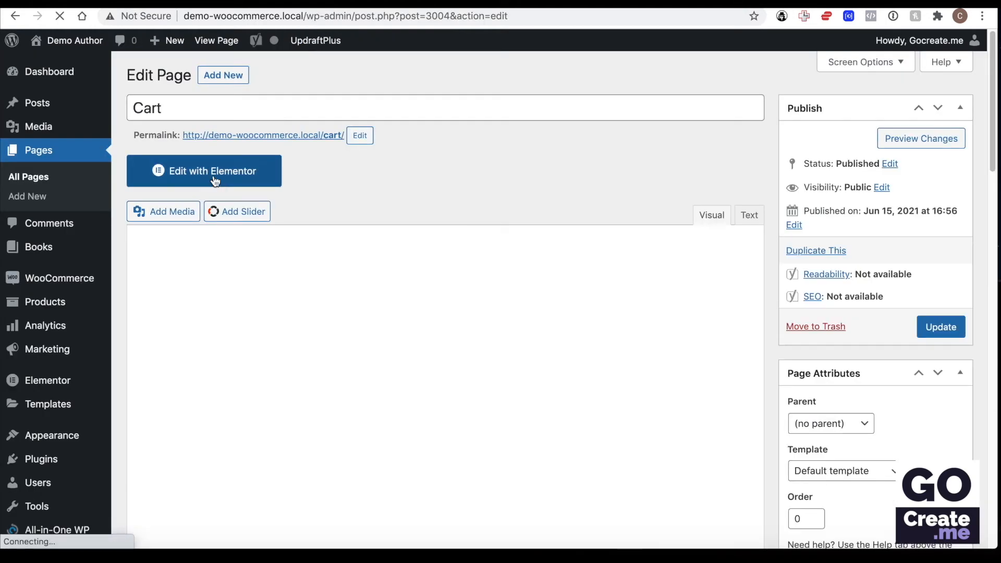
pyautogui.click(200, 173)
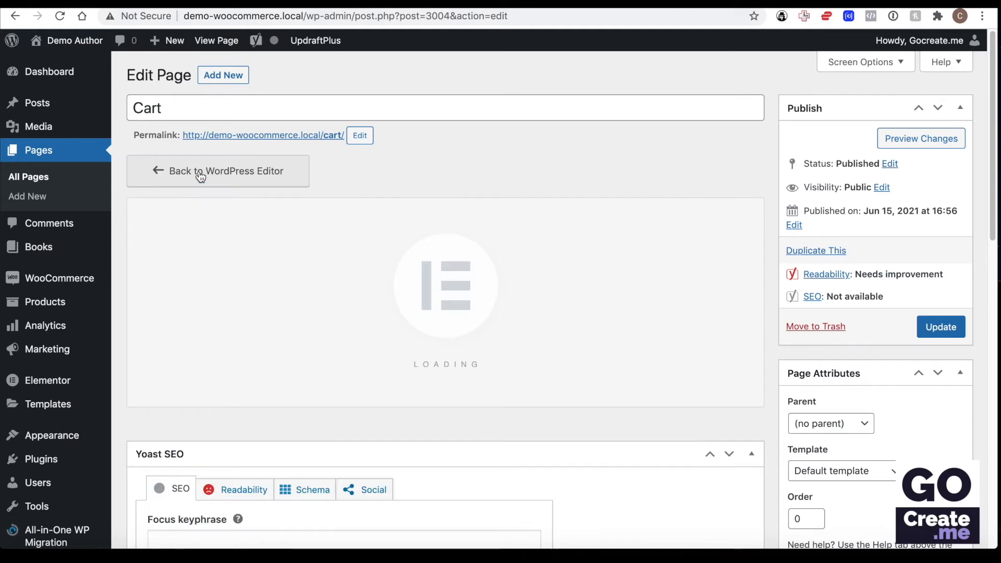
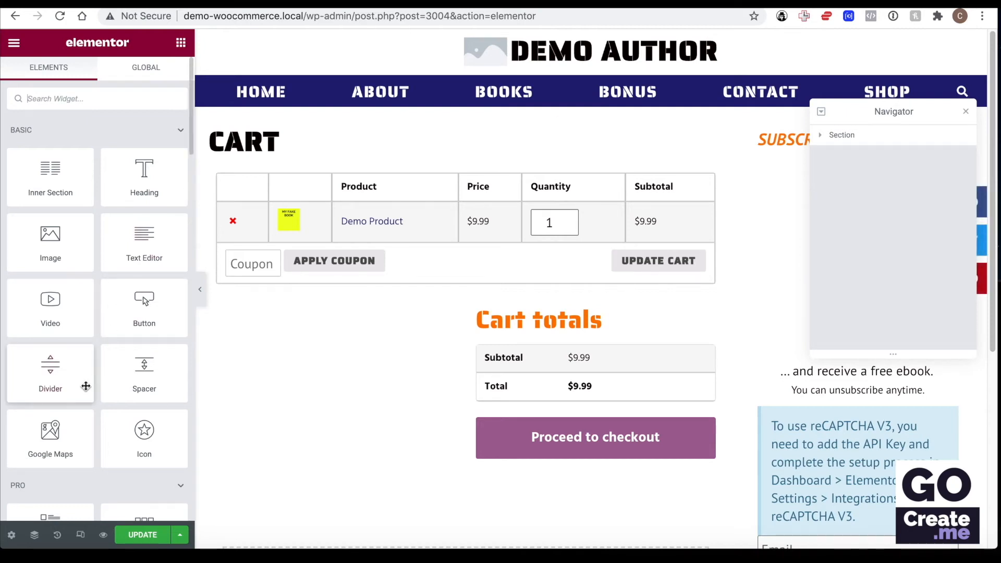
# - Set the Cart page's layout to Elementor Full Width and move the Navigator over the page's lower half
pyautogui.click(12, 536)
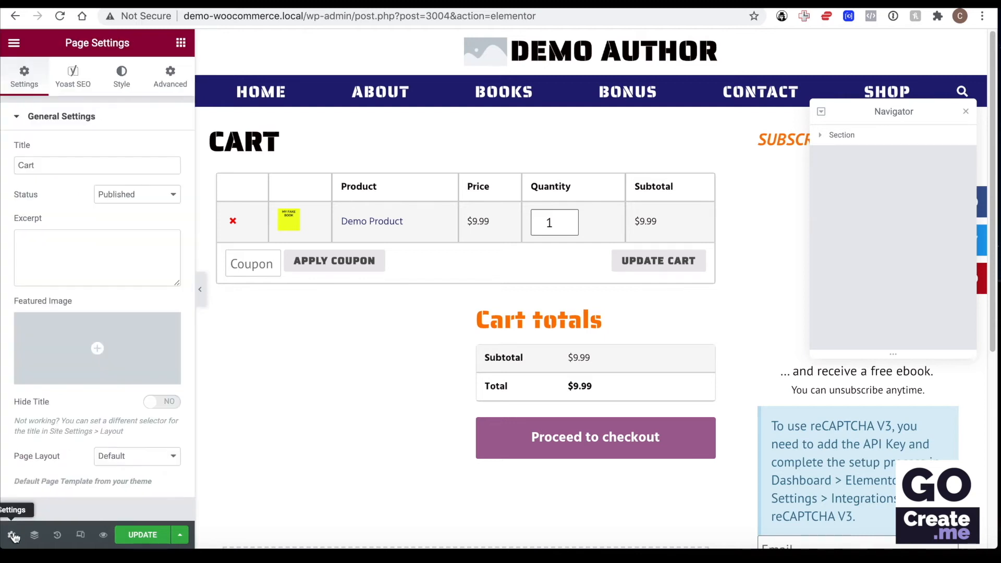
pyautogui.click(120, 464)
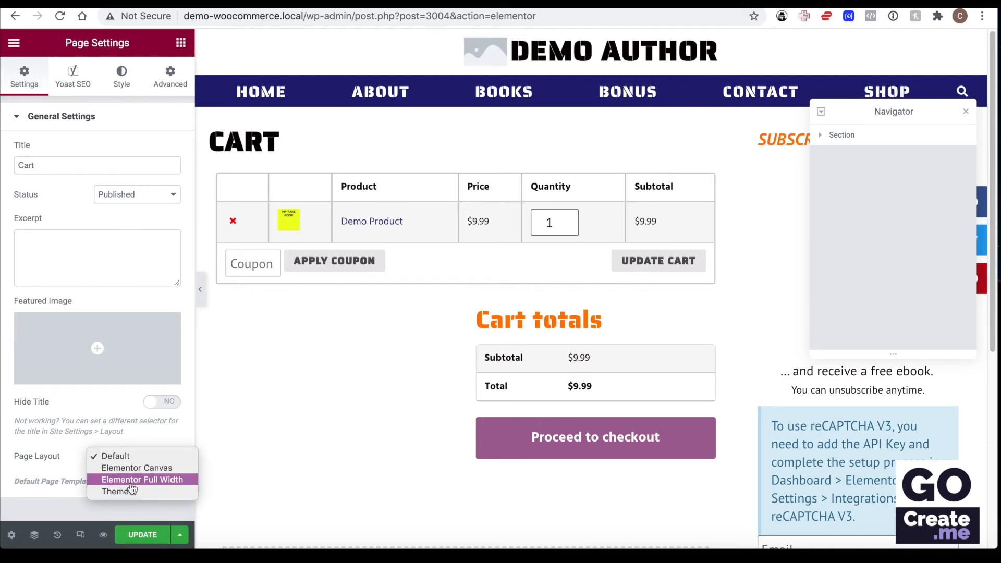
pyautogui.click(131, 481)
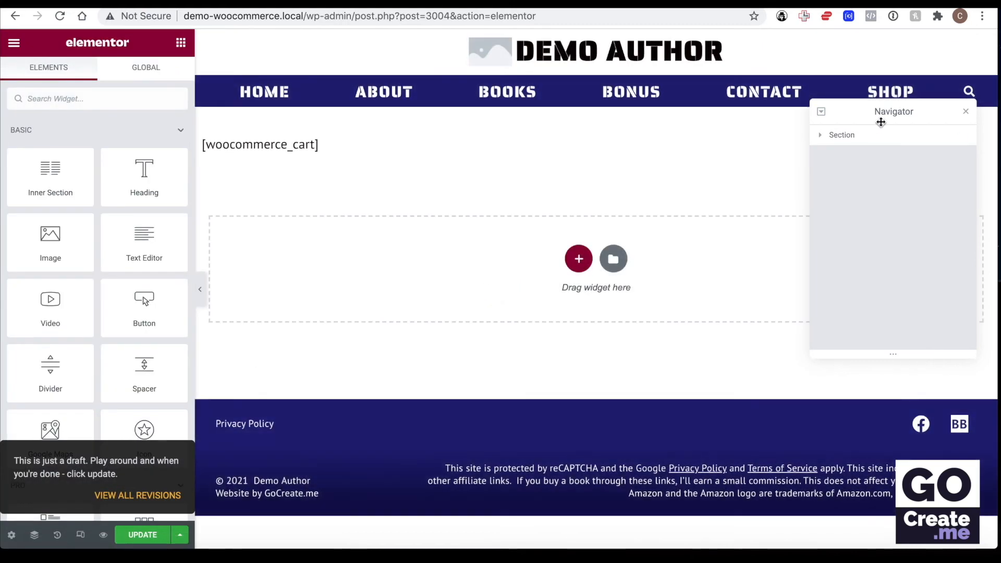
pyautogui.moveTo(881, 121); pyautogui.dragTo(571, 254)
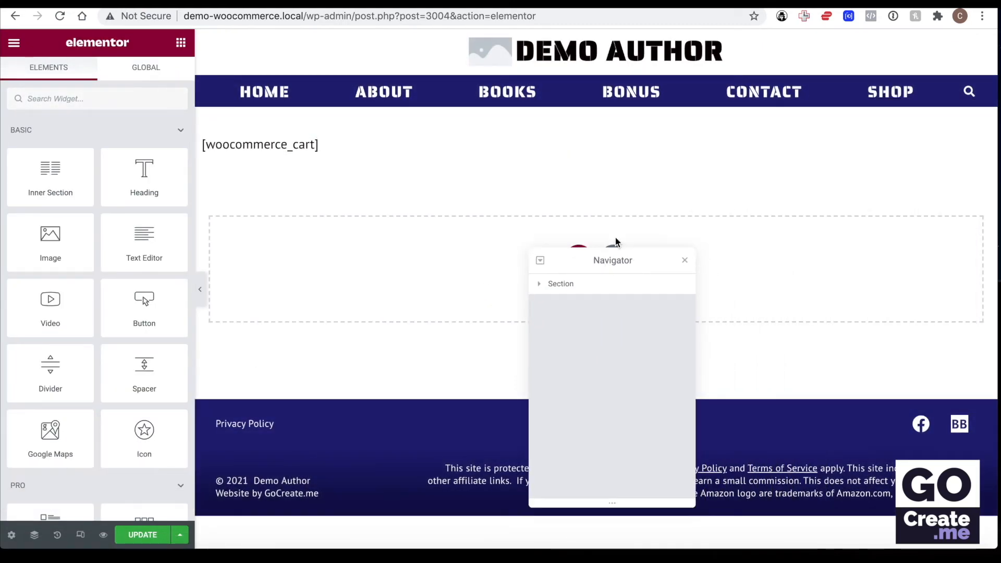
# - Update the Cart page with its new layout and view it live
pyautogui.click(142, 534)
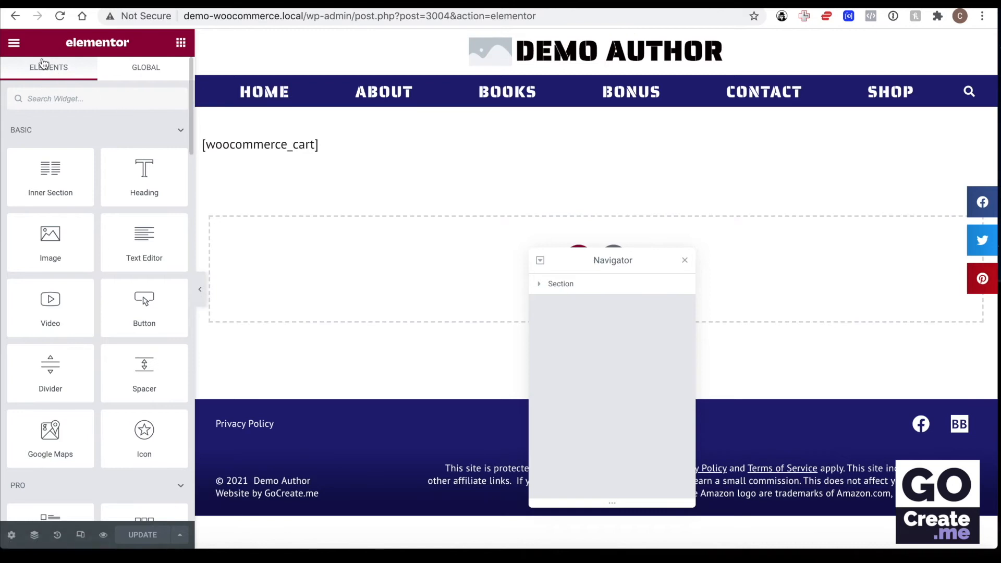
pyautogui.click(14, 42)
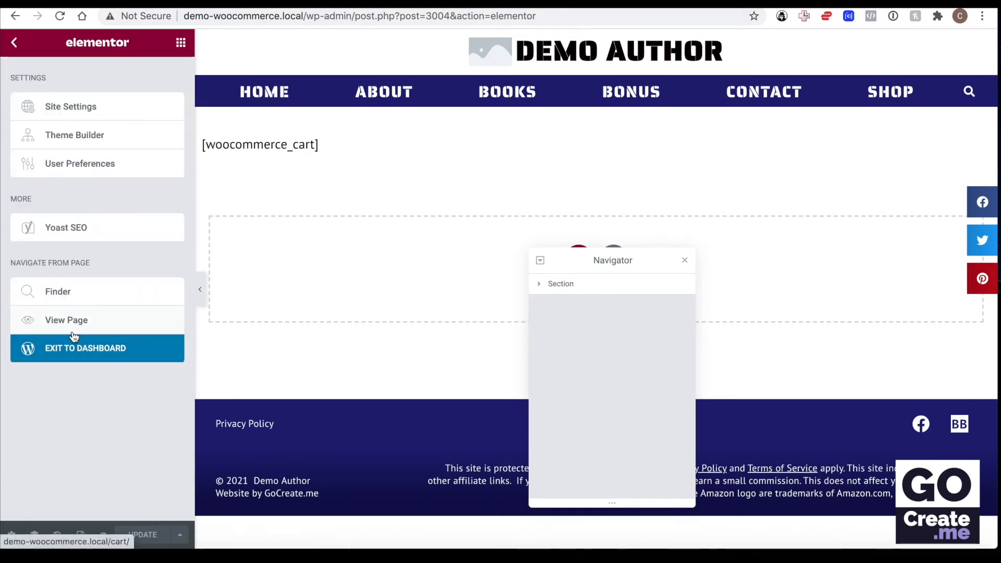
pyautogui.click(74, 335)
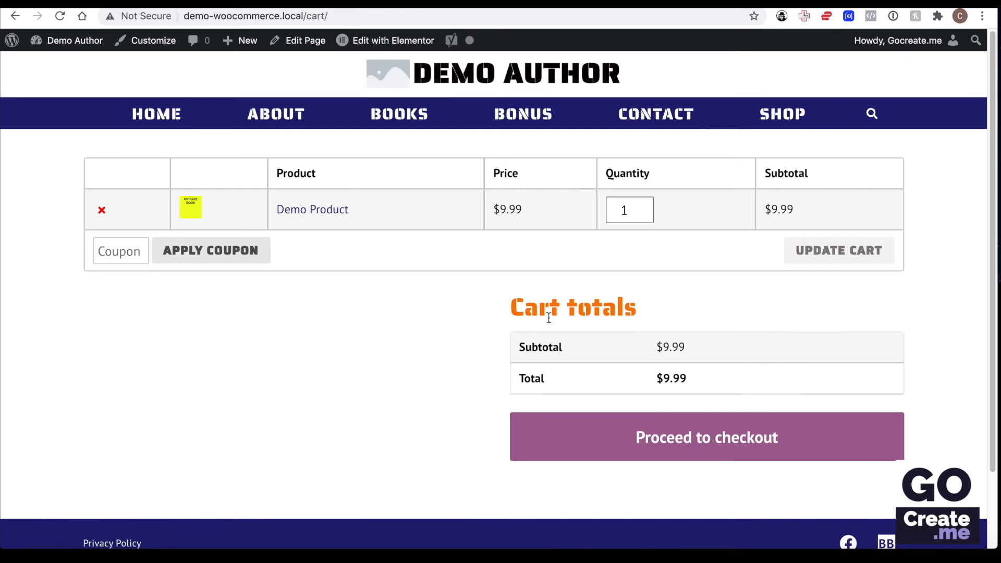
# - Reopen the live Cart page for editing with Elementor
pyautogui.moveTo(407, 43)
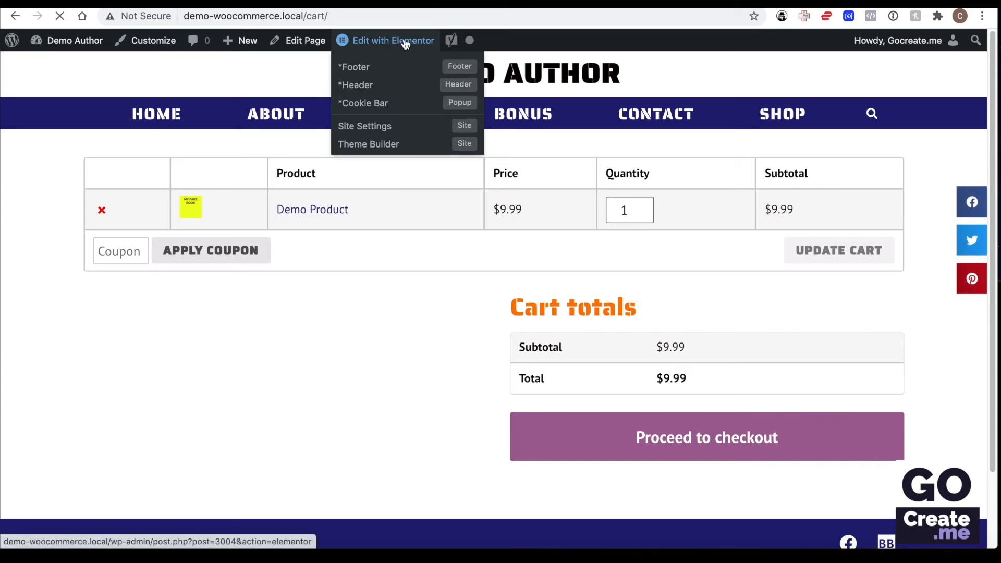
pyautogui.click(406, 43)
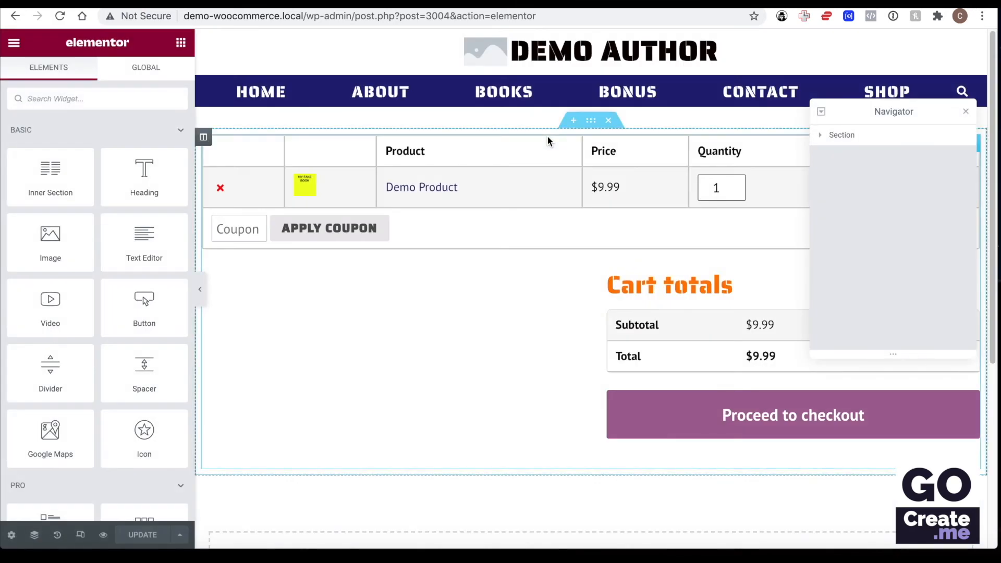
pyautogui.click(548, 137)
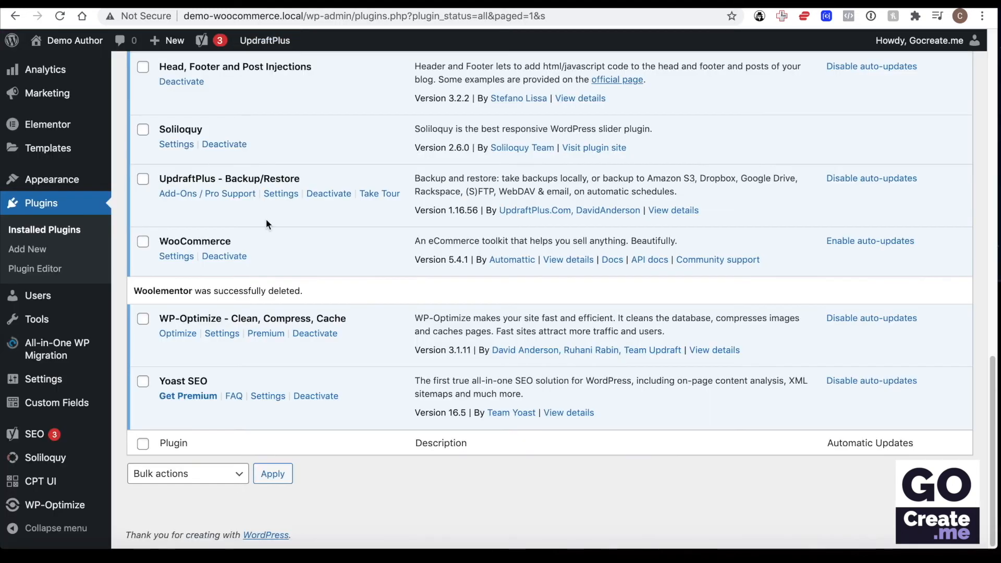
# - Search the new plugins for "woocommerce colors", then install and activate the WooCommerce Colors plugin
pyautogui.scroll(15, 266, 219)
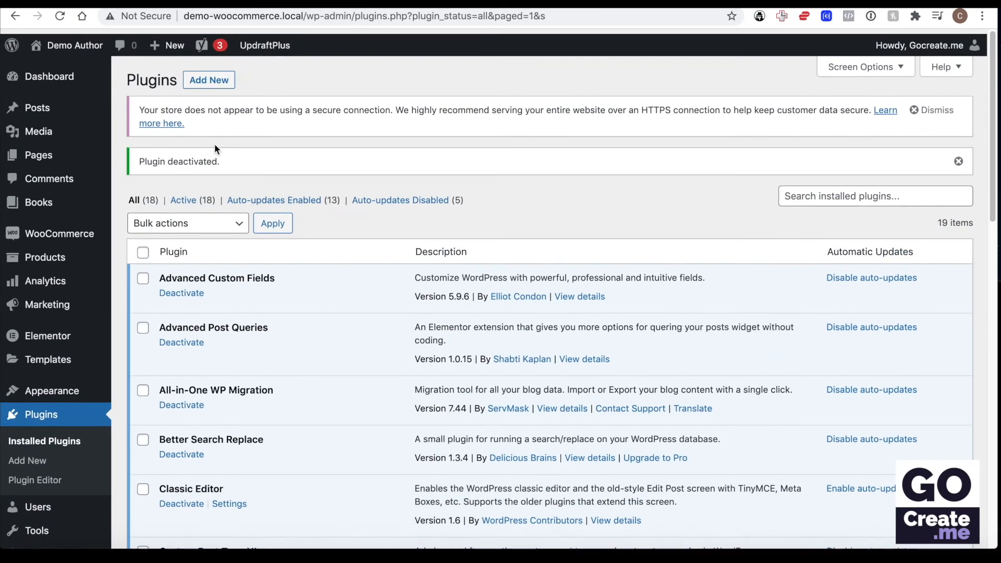
pyautogui.click(220, 76)
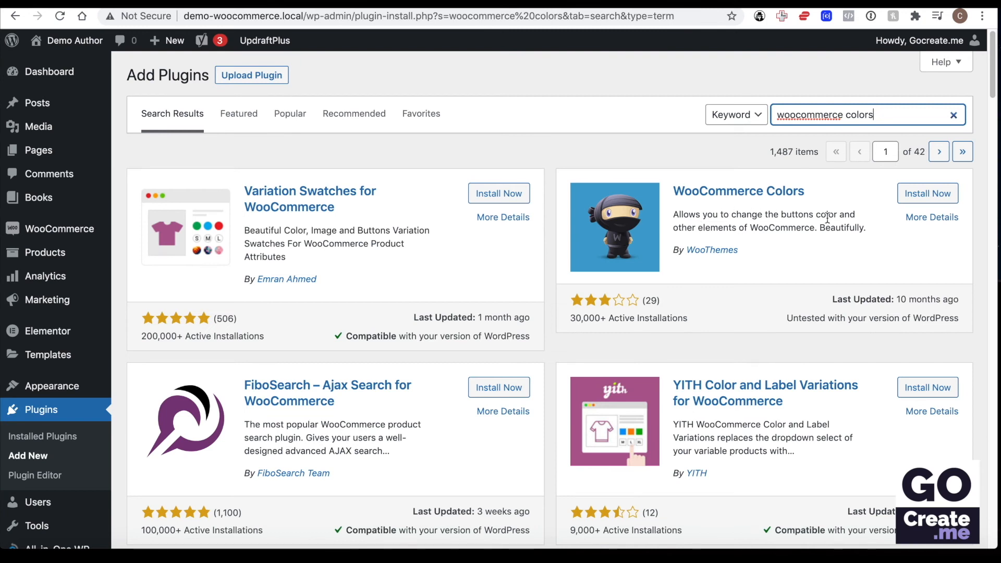
pyautogui.click(923, 197)
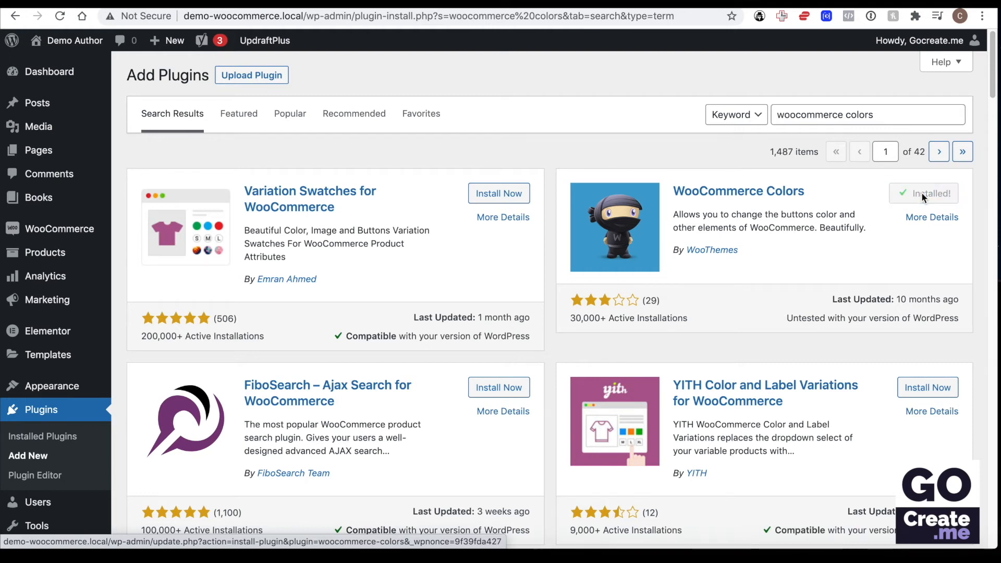
pyautogui.click(923, 195)
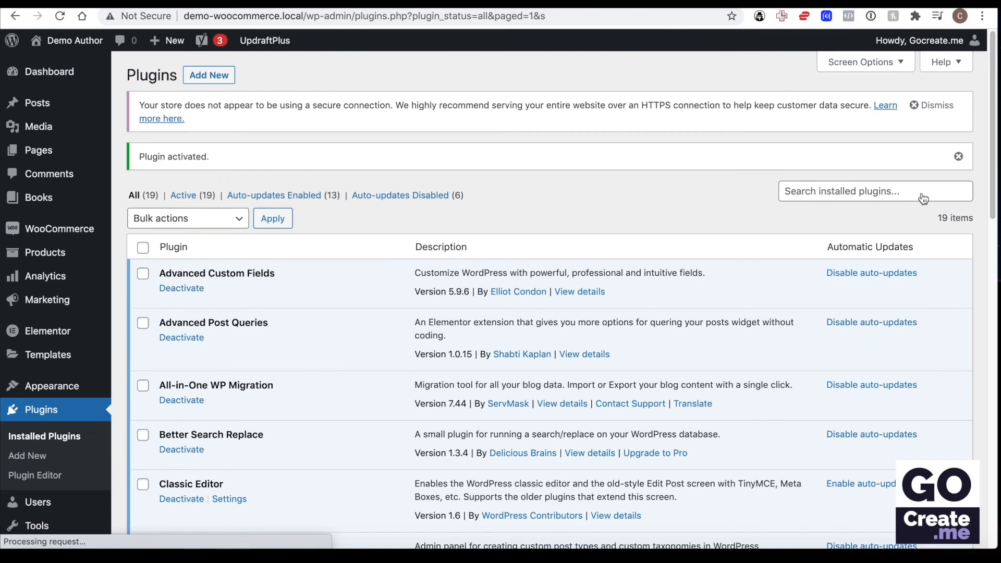
# - Set the WooCommerce Primary Color to a strongly saturated red in the theme Customizer and publish the change
pyautogui.moveTo(75, 387)
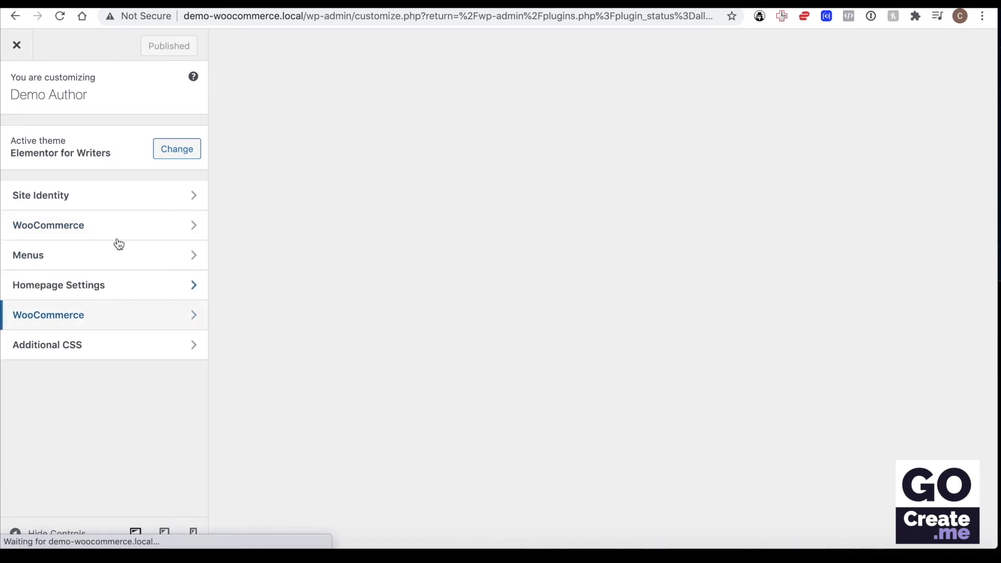
pyautogui.click(129, 231)
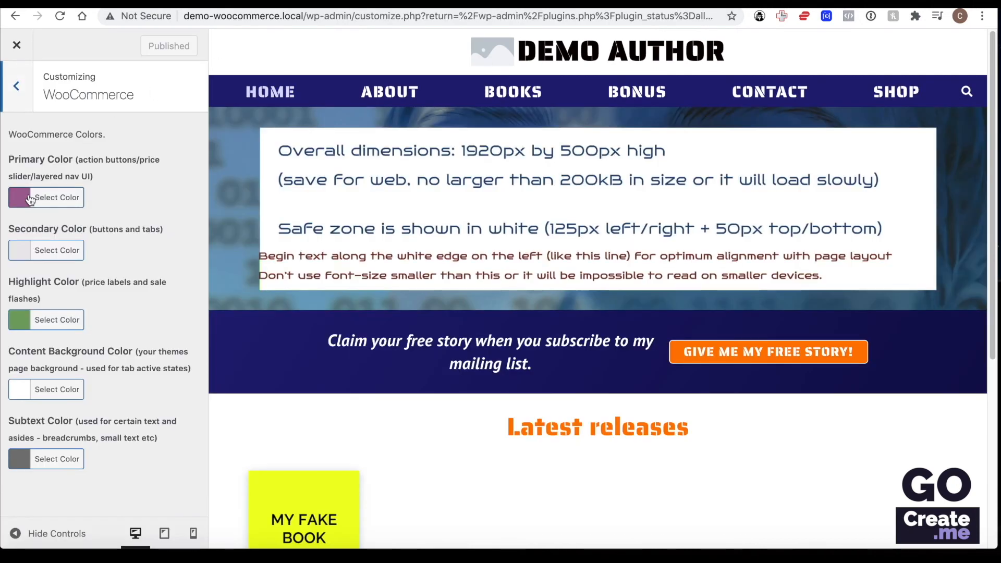
pyautogui.click(30, 198)
pyautogui.click(55, 361)
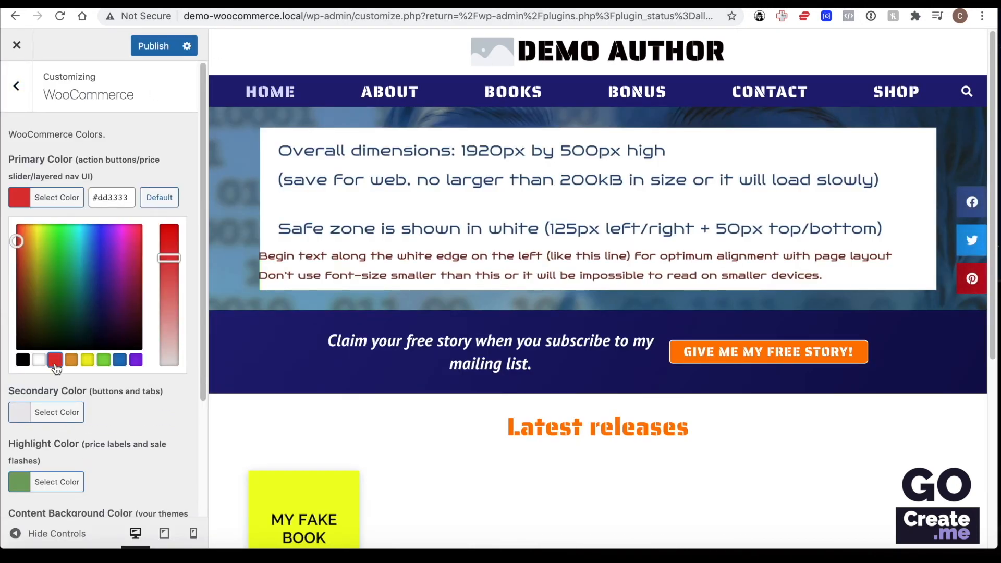
pyautogui.moveTo(172, 255); pyautogui.dragTo(170, 233)
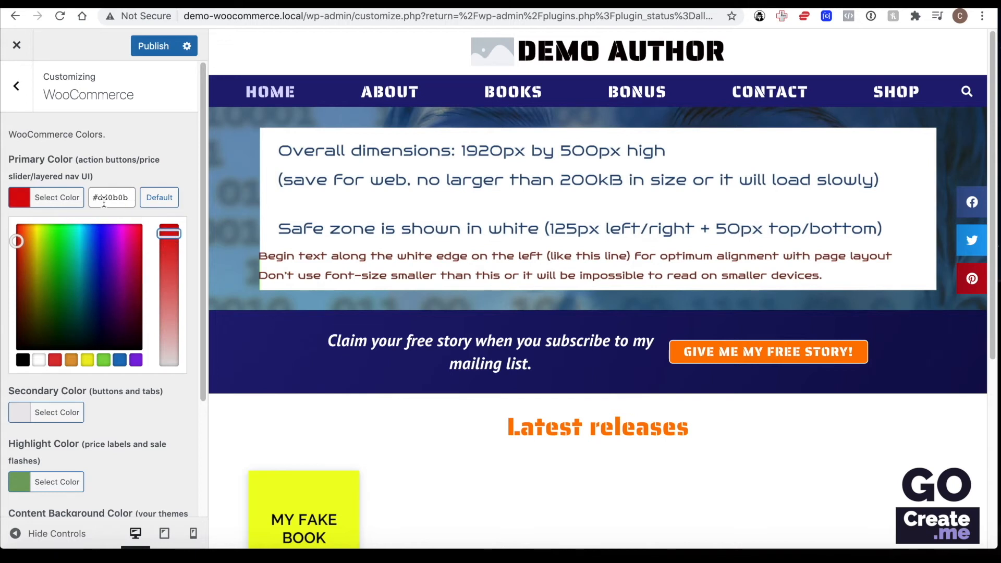
pyautogui.click(155, 50)
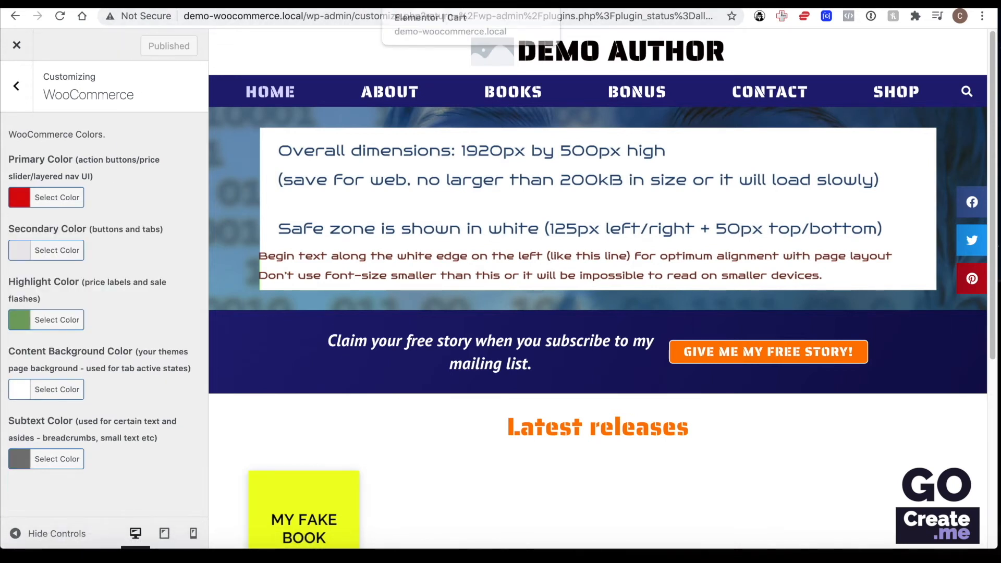
# - Reload the Cart page in Elementor to check the checkout button's color, and reopen the editor by way of the dashboard
pyautogui.click(423, 4)
pyautogui.press('super+r')
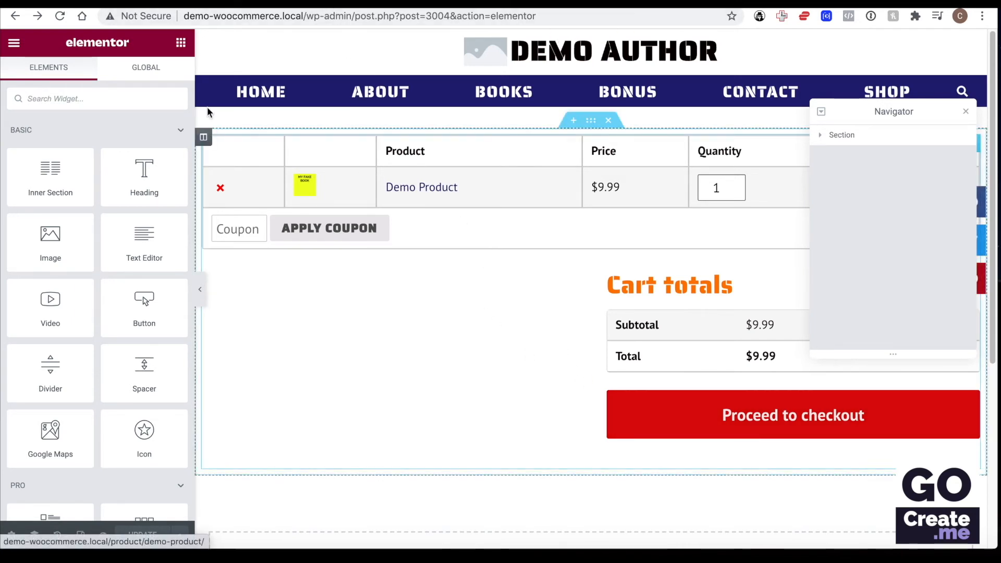
pyautogui.click(14, 44)
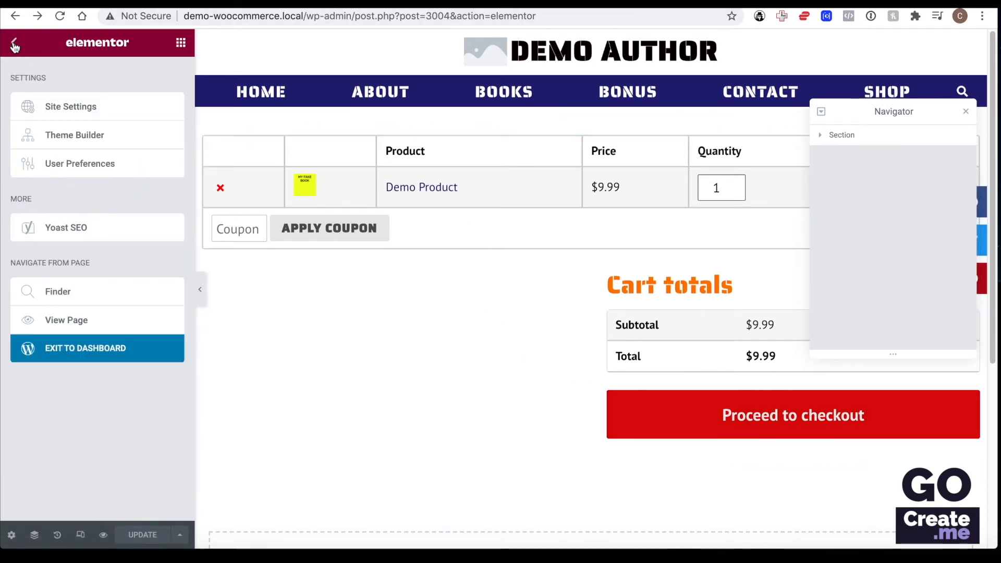
pyautogui.click(115, 350)
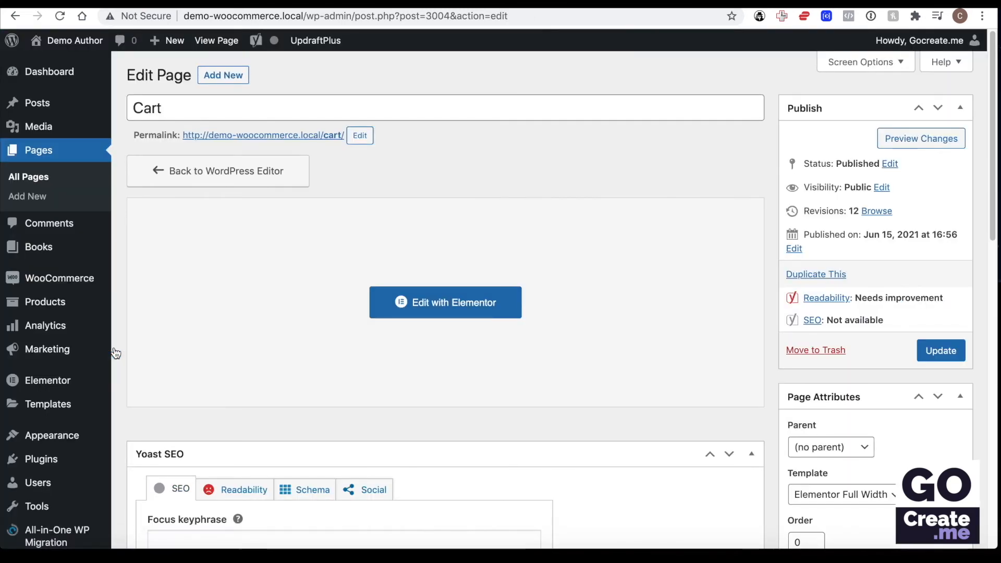
pyautogui.click(429, 305)
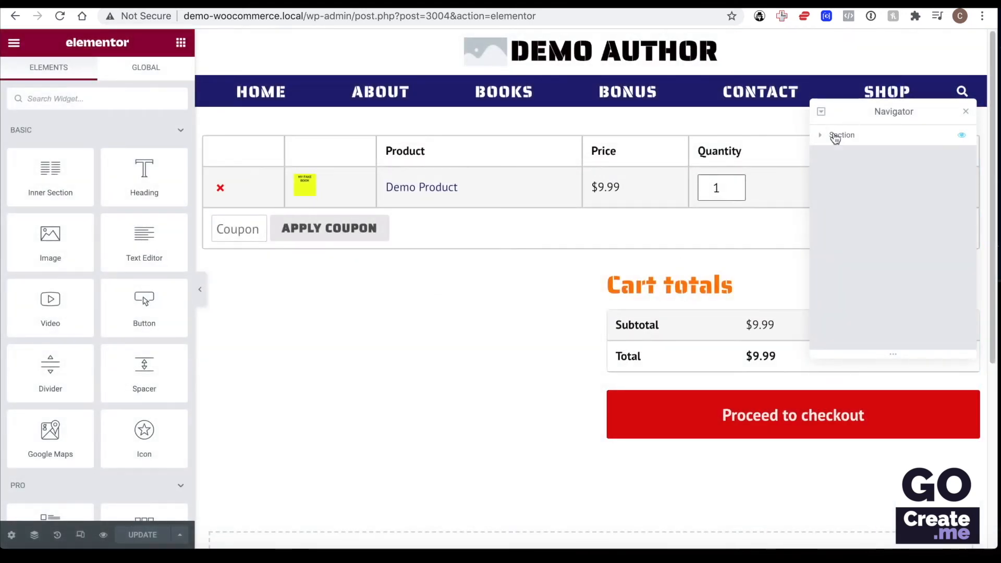
# - Add a second column beside the cart column and narrow it to about 33% of the section's width
pyautogui.click(836, 137)
pyautogui.click(847, 156)
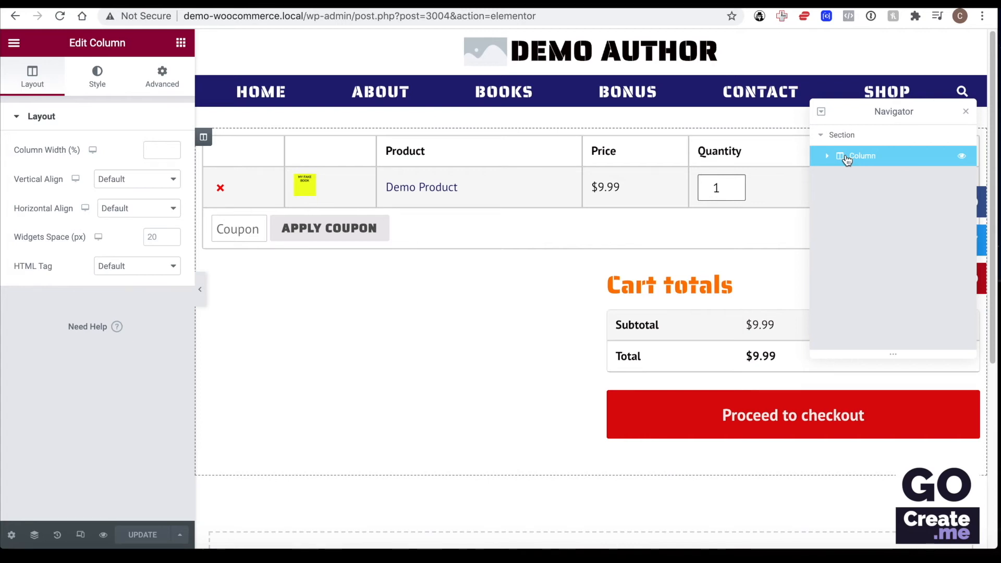
pyautogui.rightClick(848, 158)
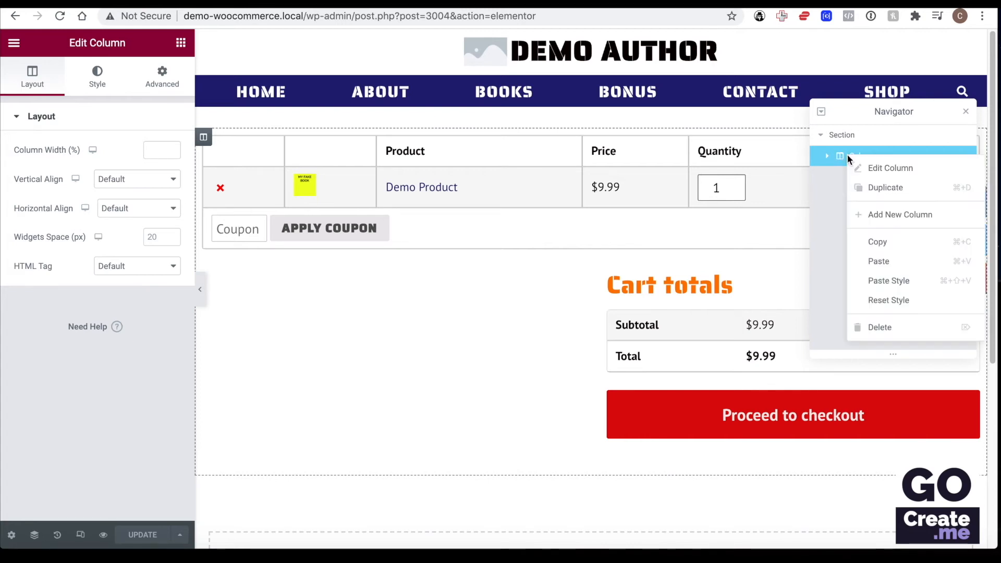
pyautogui.click(869, 214)
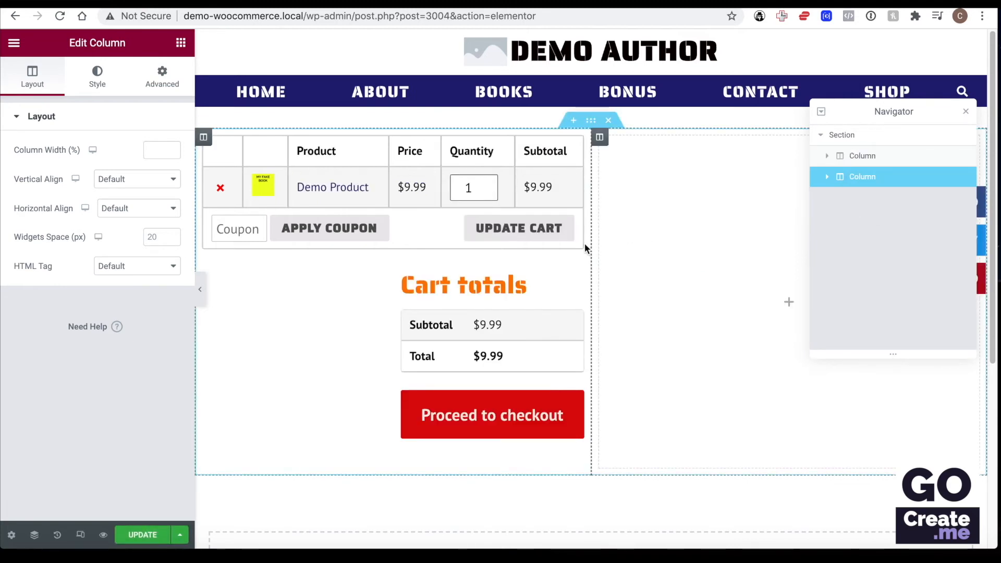
pyautogui.moveTo(590, 247); pyautogui.dragTo(723, 249)
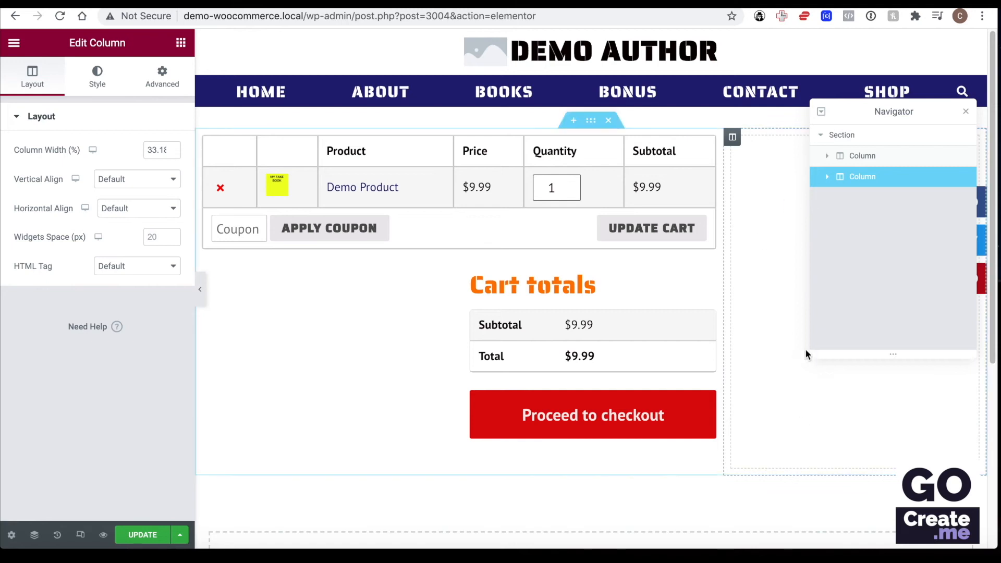
# - Look through the widgets matching "prod" for the empty column and try widening the cart column further
pyautogui.click(181, 43)
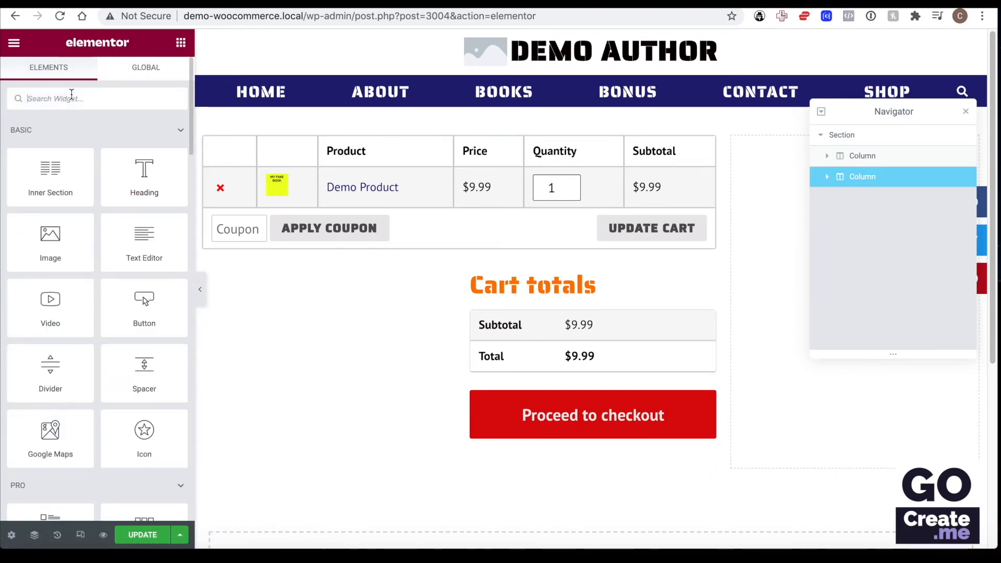
pyautogui.write('prod')
pyautogui.scroll(-5, 94, 199)
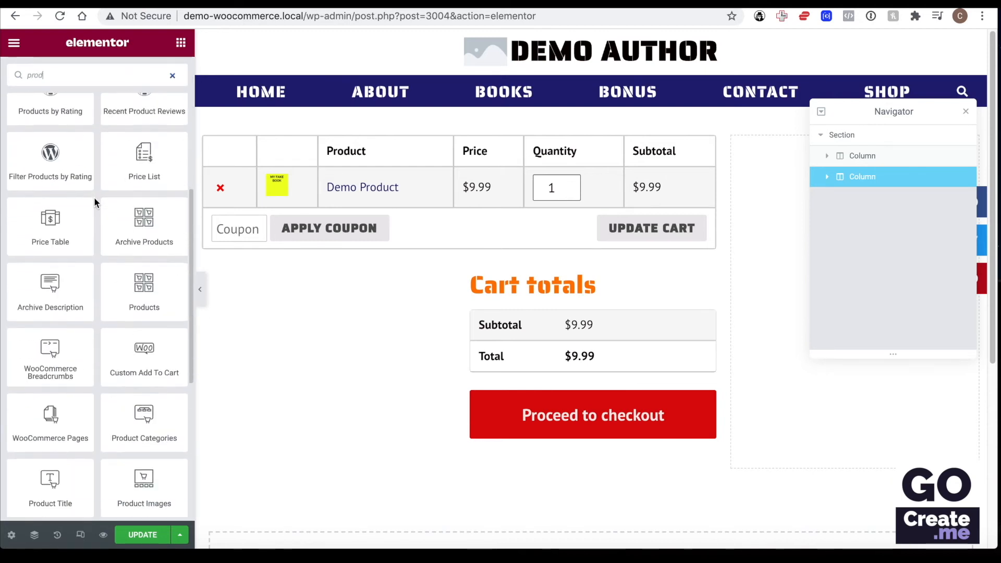
pyautogui.scroll(-2, 94, 200)
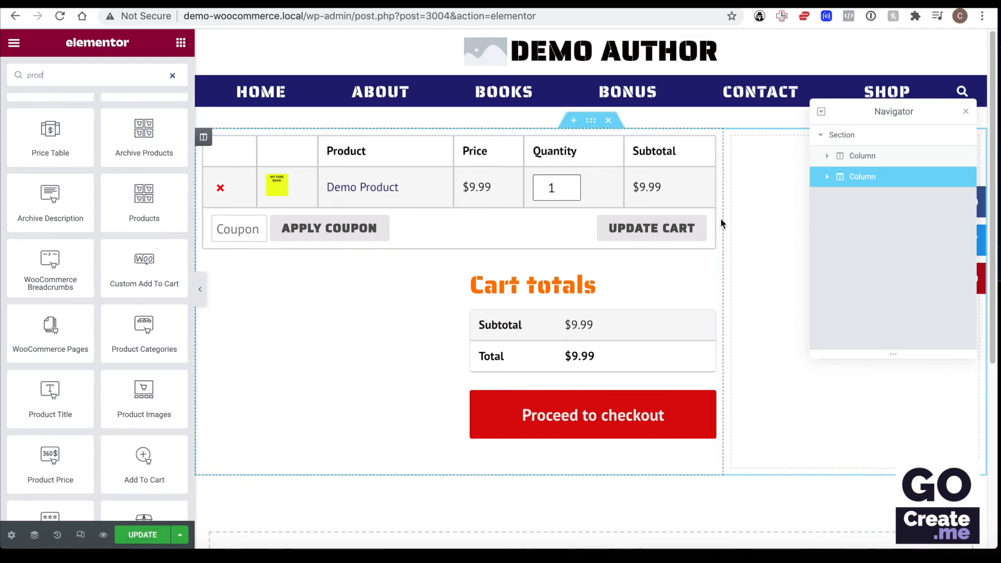
pyautogui.moveTo(725, 216); pyautogui.dragTo(782, 215)
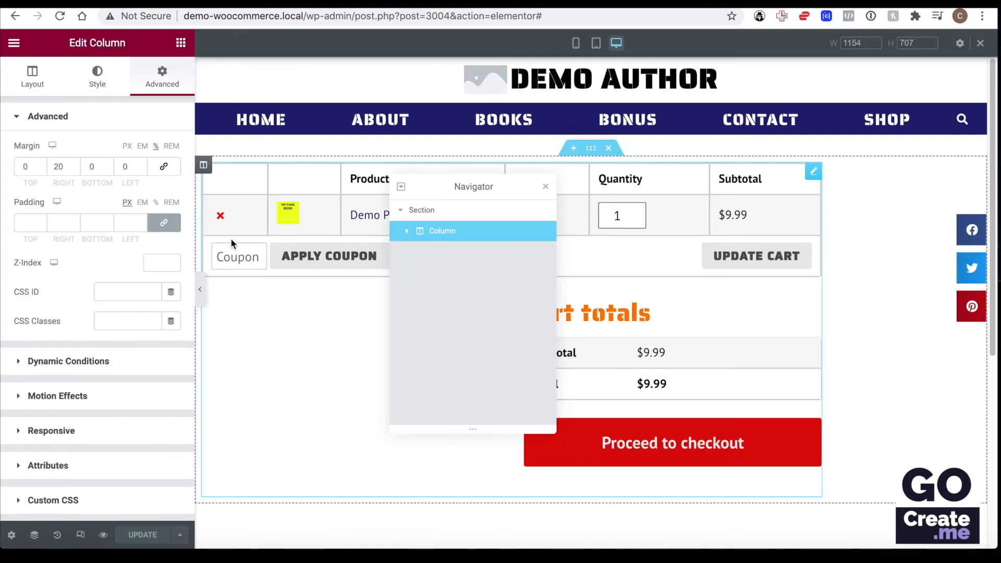
# - Exit the Cart page to the dashboard and open the Checkout page for editing with Elementor
pyautogui.click(14, 43)
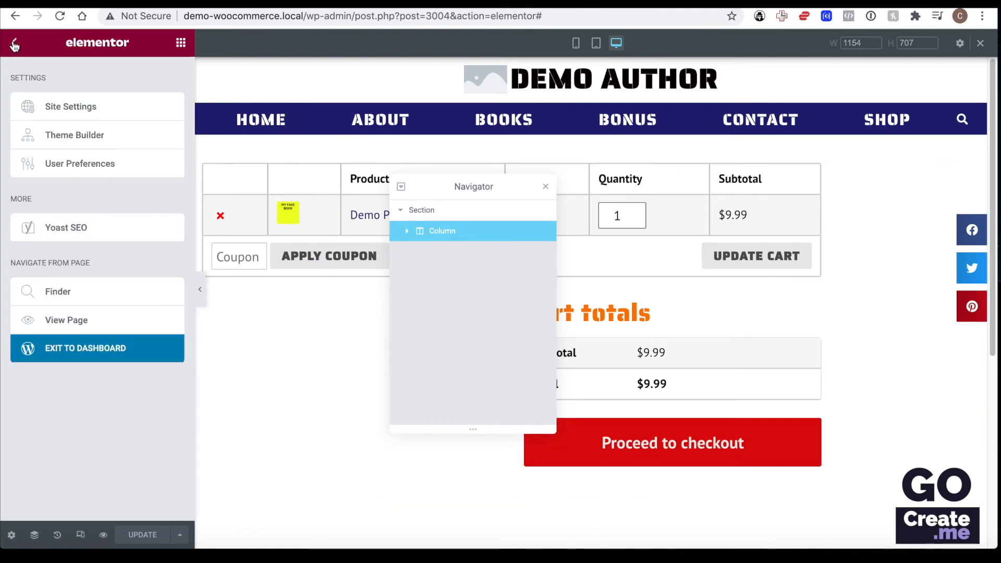
pyautogui.click(101, 347)
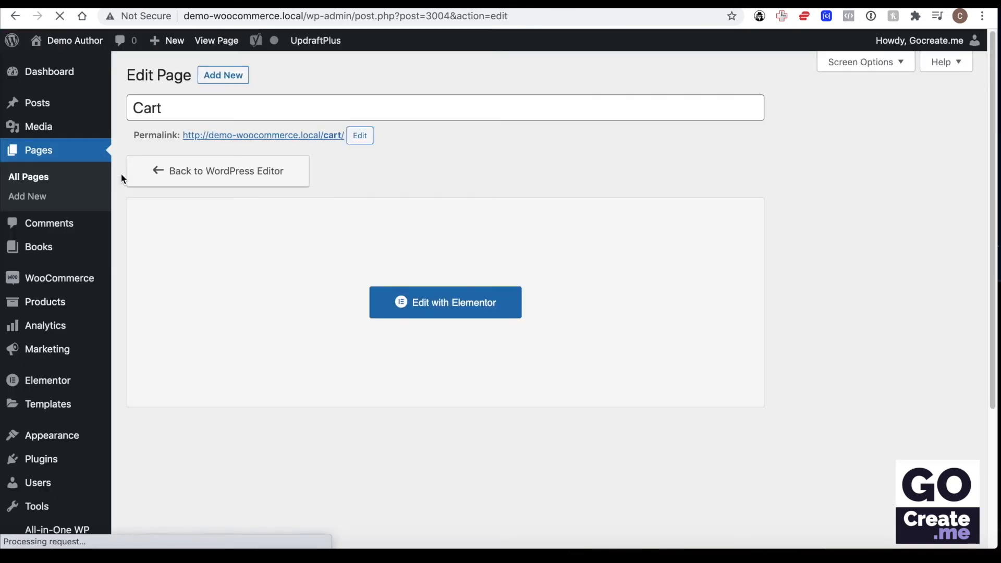
pyautogui.click(48, 182)
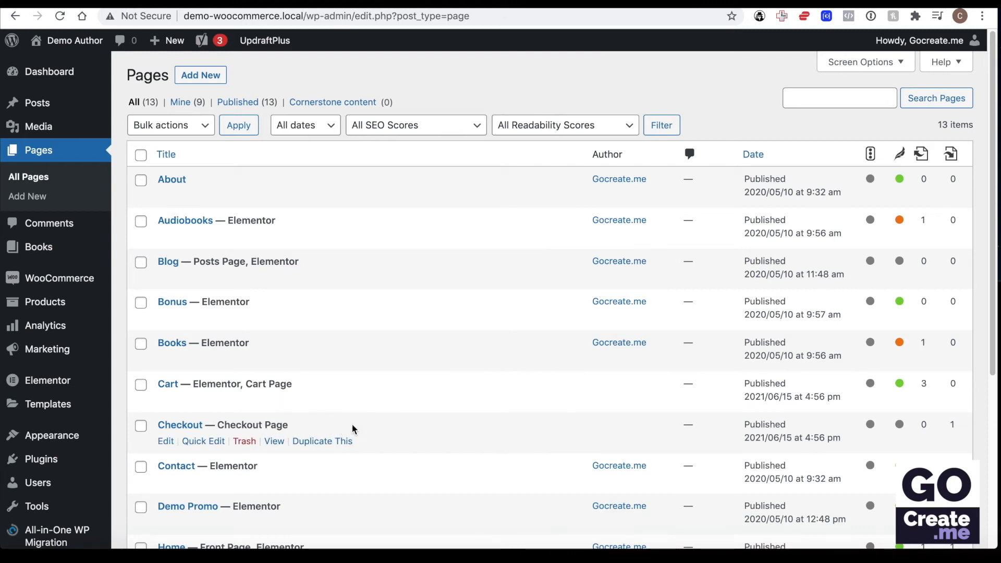
pyautogui.click(167, 440)
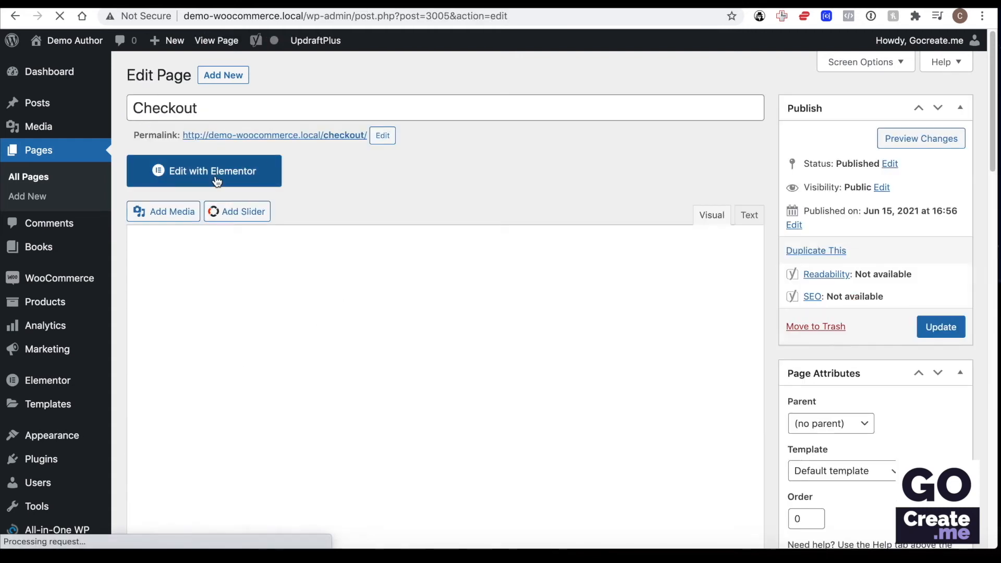
pyautogui.click(218, 174)
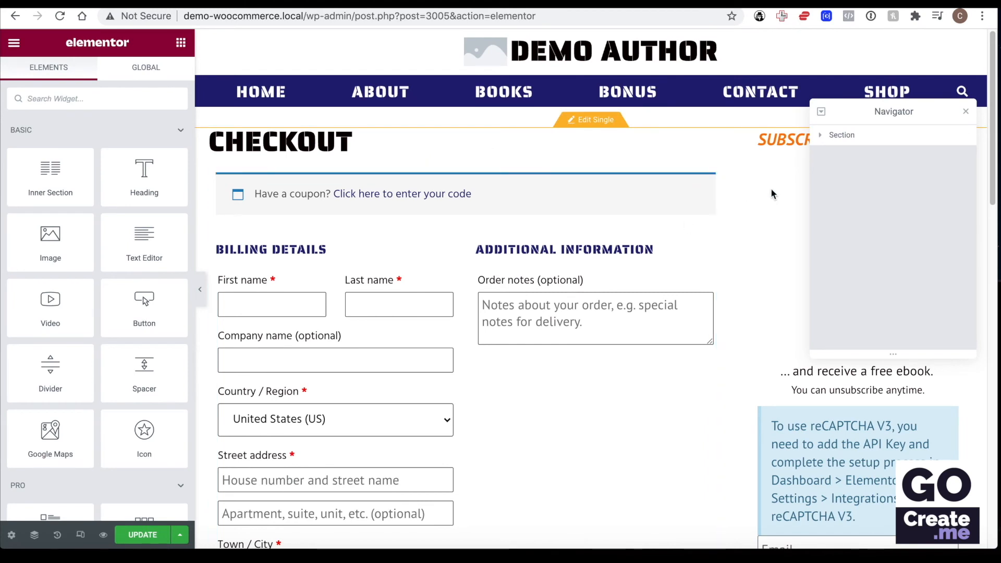
# - Change the Checkout page's layout to Elementor Full Width in the page settings and update the page
pyautogui.click(829, 142)
pyautogui.click(821, 135)
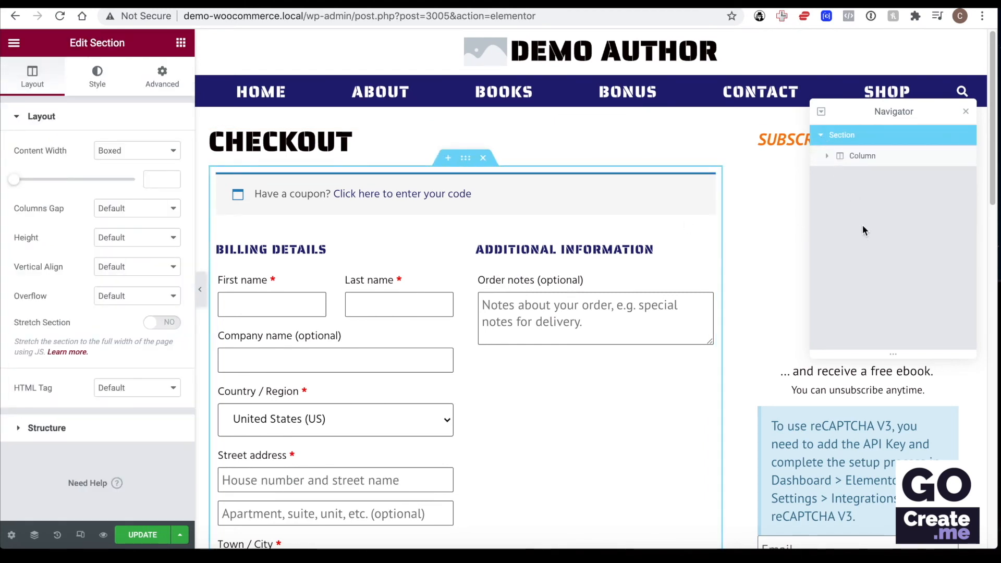
pyautogui.moveTo(856, 111); pyautogui.dragTo(552, 210)
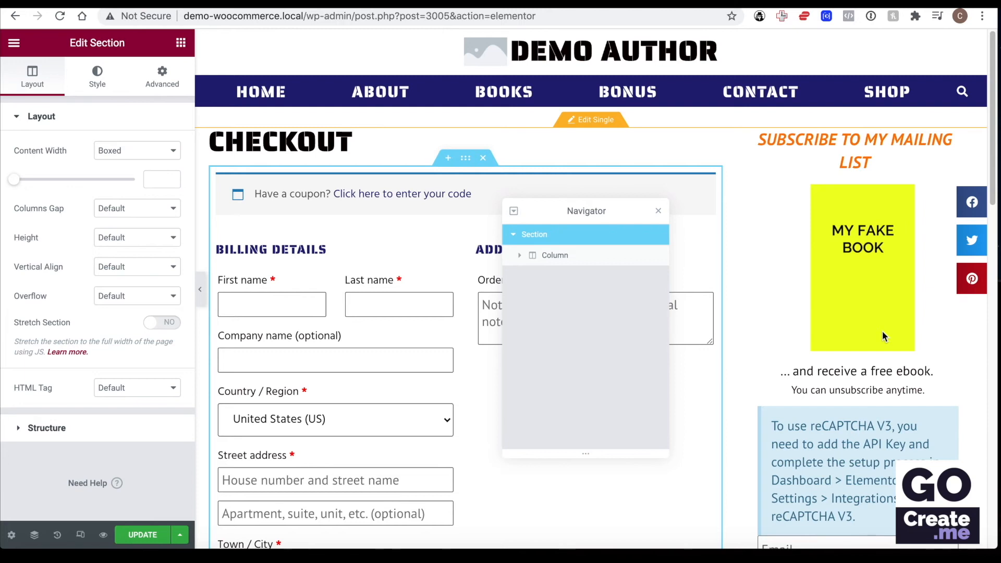
pyautogui.click(11, 536)
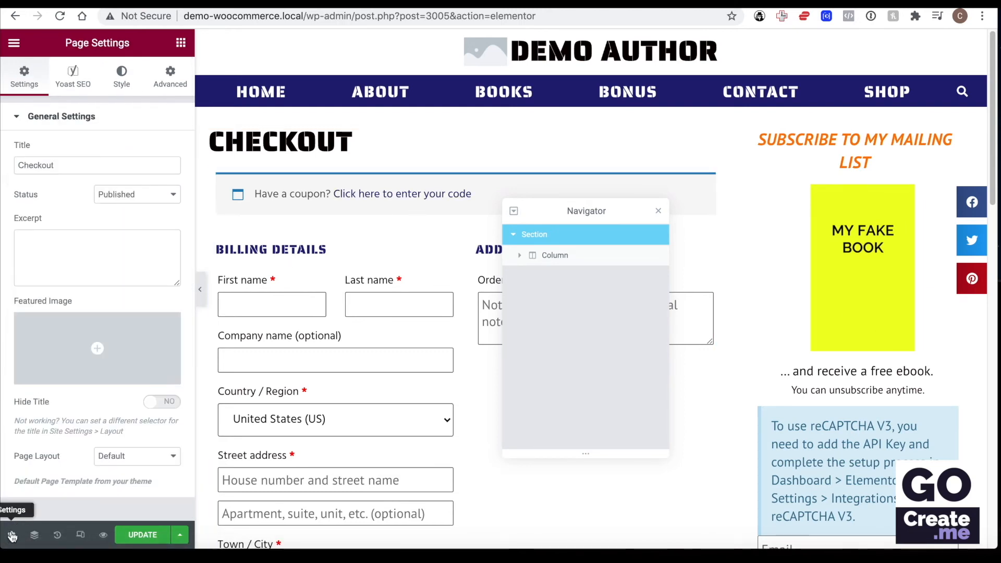
pyautogui.click(114, 460)
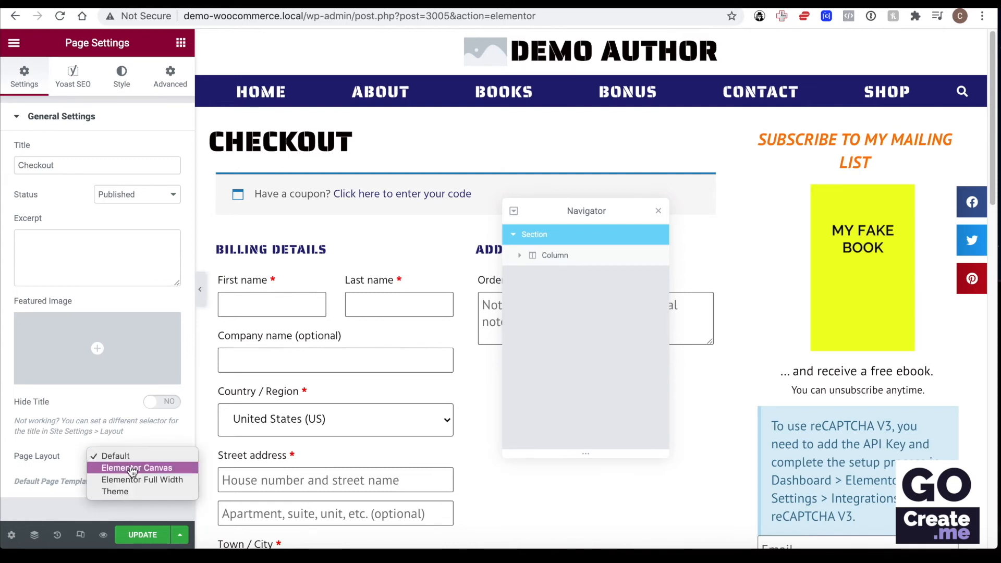
pyautogui.click(132, 480)
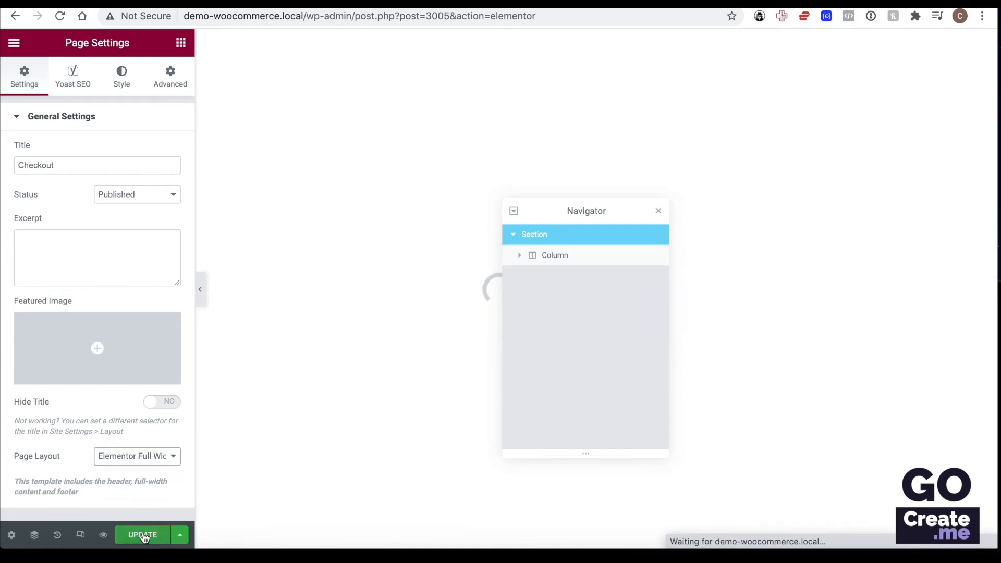
pyautogui.click(144, 536)
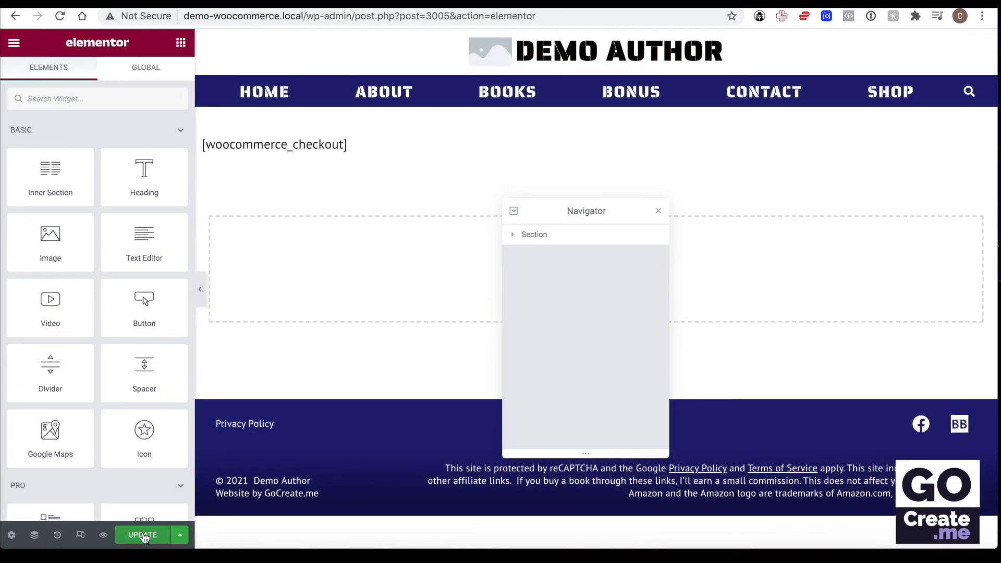
# - Look over the full-width checkout form down to the order button and exit the page to the dashboard
pyautogui.click(335, 145)
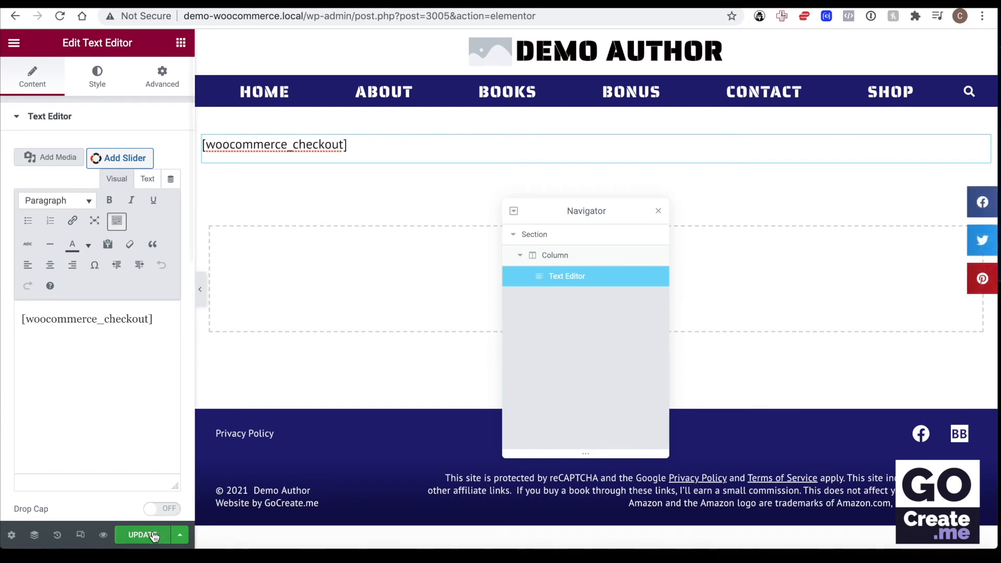
pyautogui.scroll(-15, 906, 202)
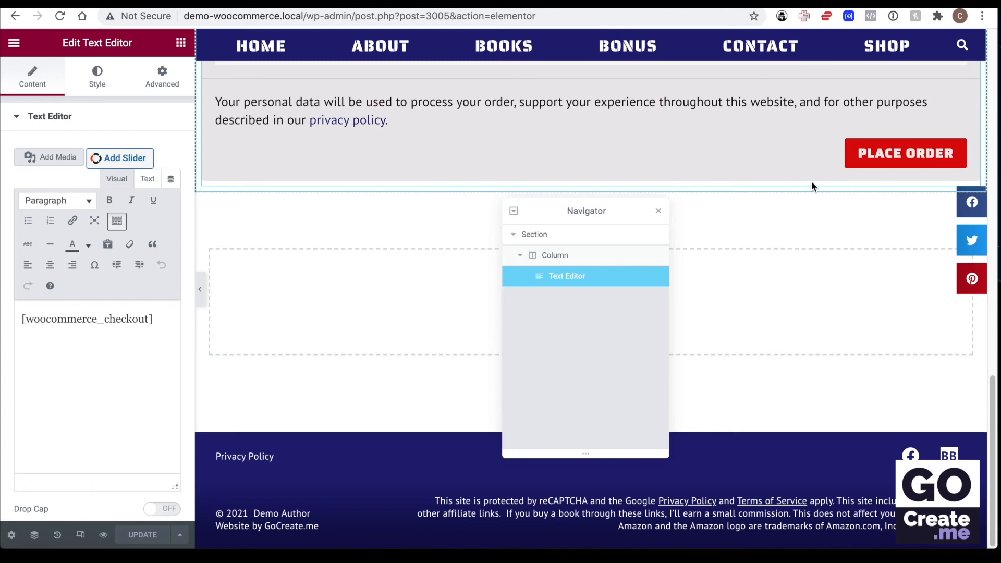
pyautogui.scroll(15, 812, 180)
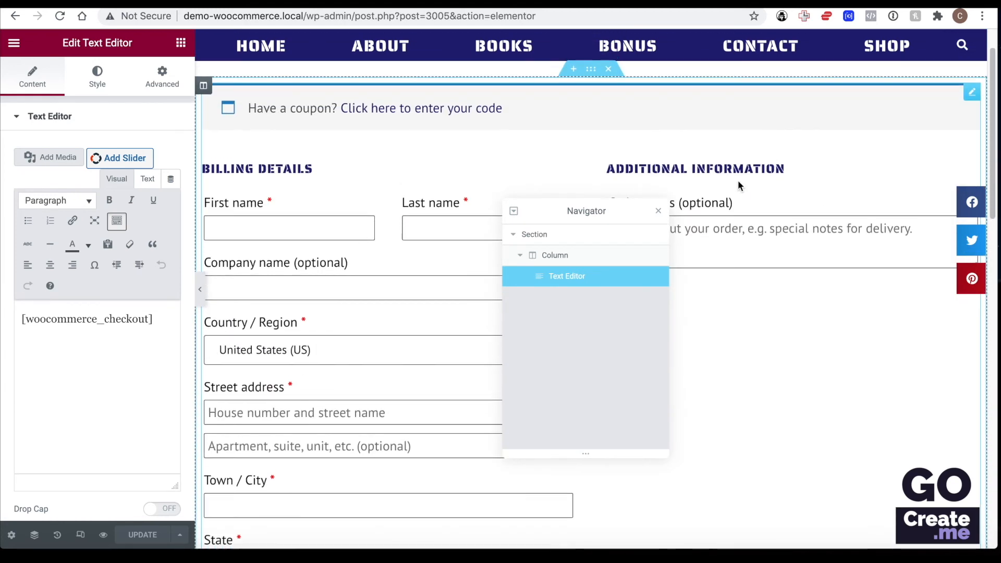
pyautogui.scroll(2, 740, 186)
pyautogui.click(181, 42)
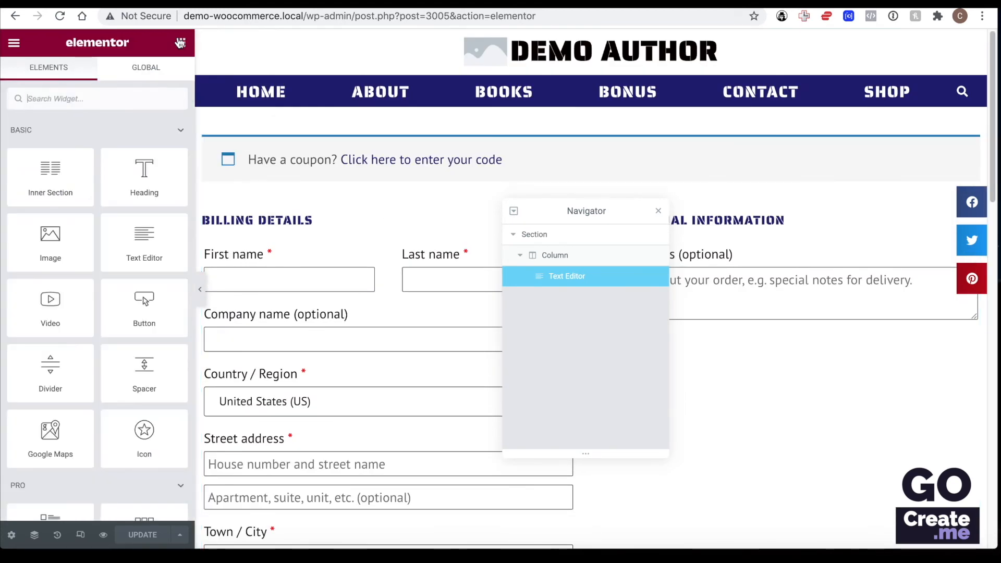
pyautogui.click(13, 42)
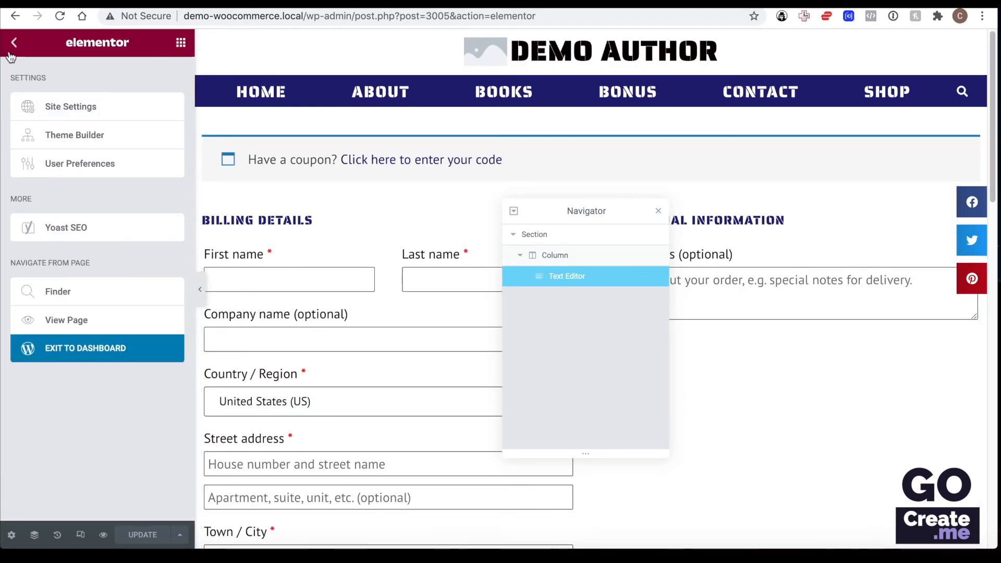
pyautogui.click(87, 353)
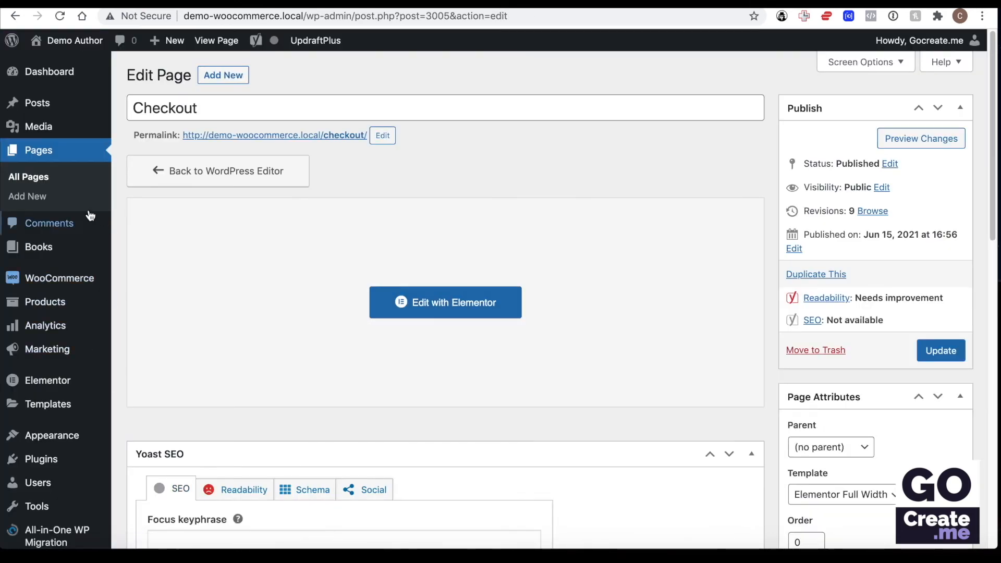
# - View Demo Product's public page from the product list and examine its layout down to the related products
pyautogui.moveTo(68, 300)
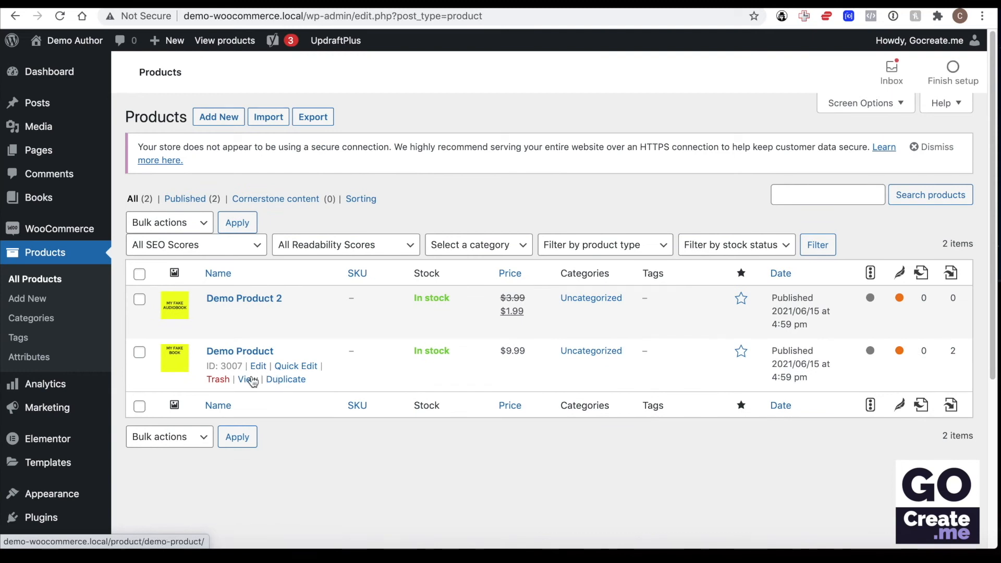
pyautogui.click(251, 380)
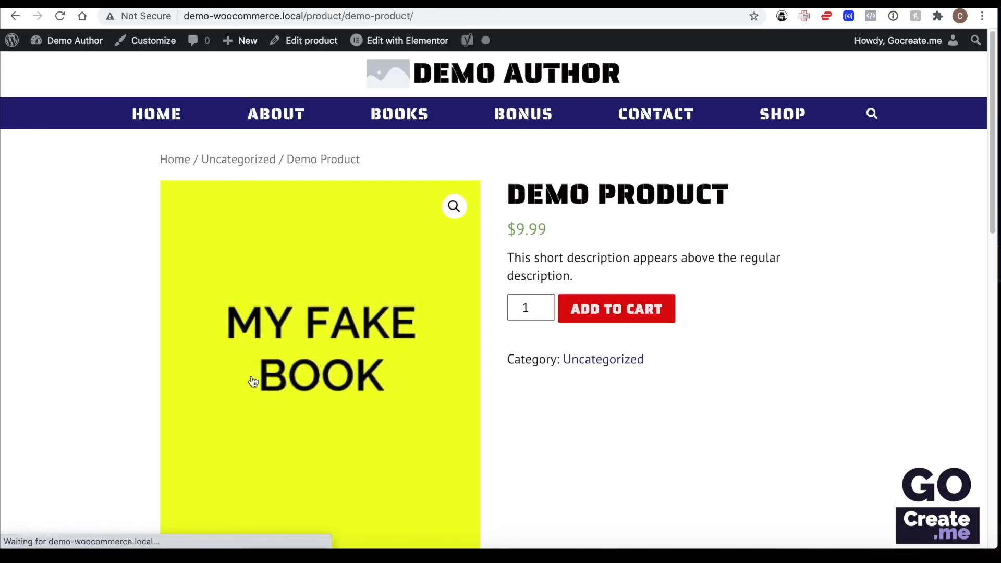
pyautogui.scroll(-1, 757, 264)
pyautogui.scroll(-10, 757, 265)
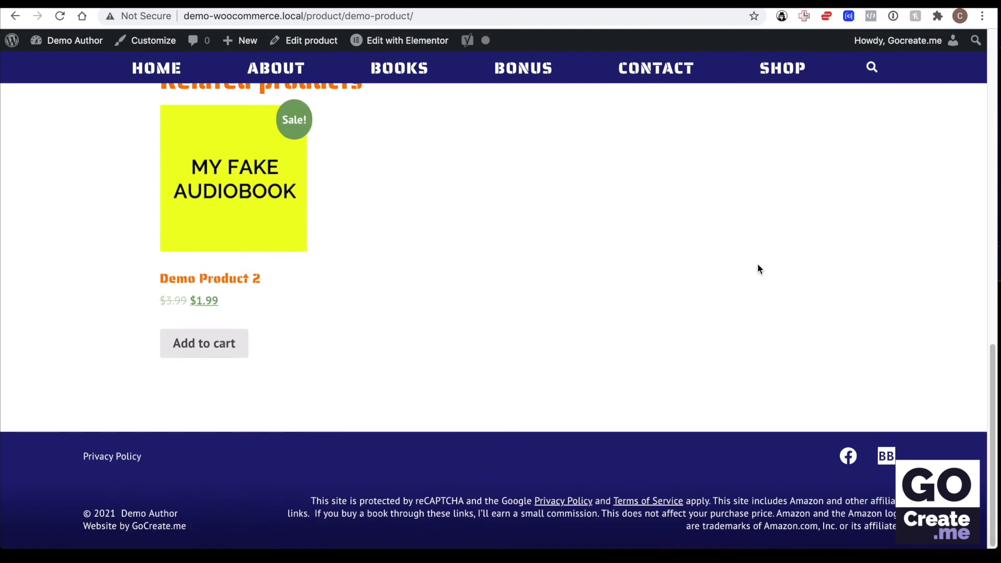
pyautogui.scroll(12, 757, 269)
pyautogui.scroll(1, 757, 263)
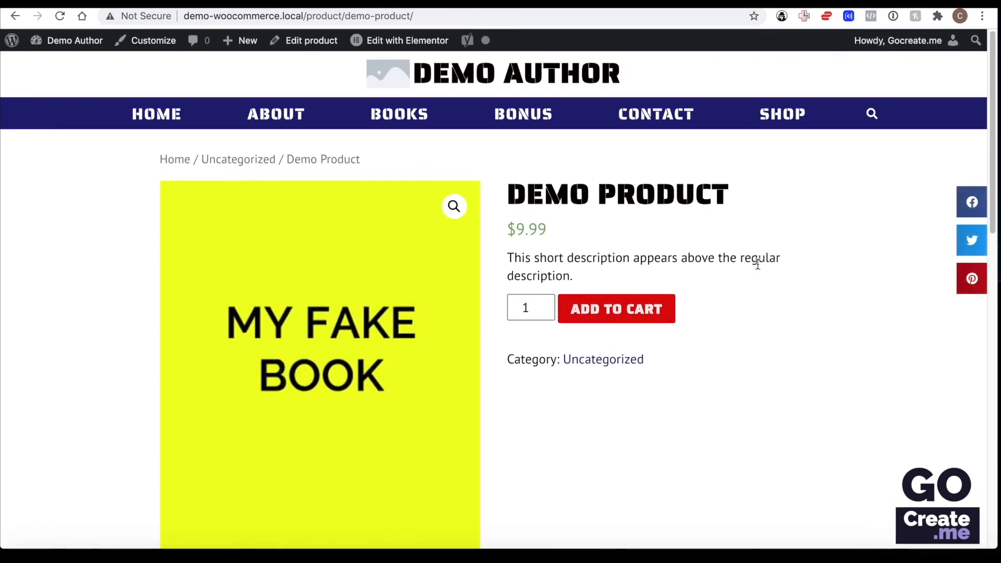
# - Leave the product page and customizer, and open the Single Product templates in the dashboard's Theme Builder
pyautogui.moveTo(418, 44)
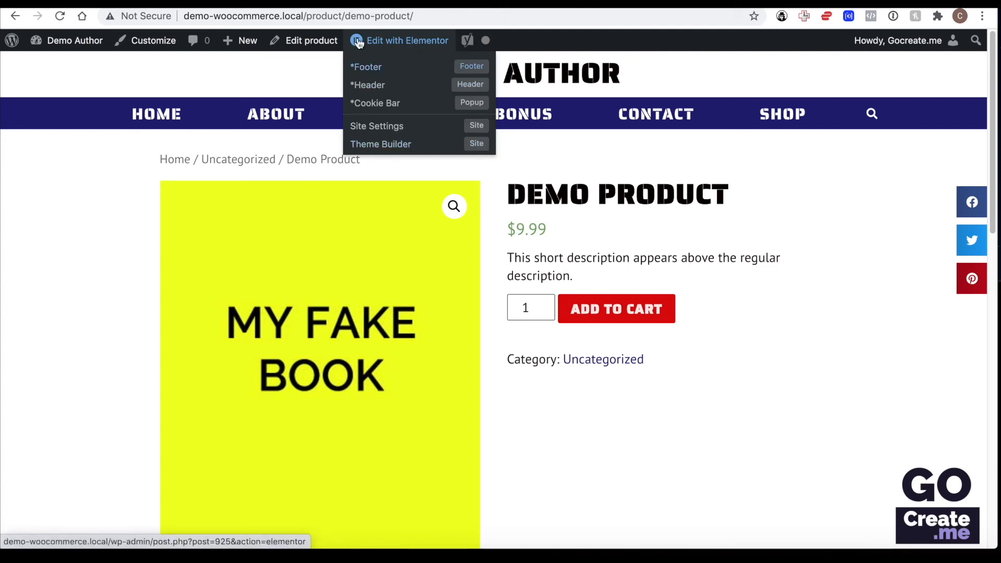
pyautogui.click(427, 148)
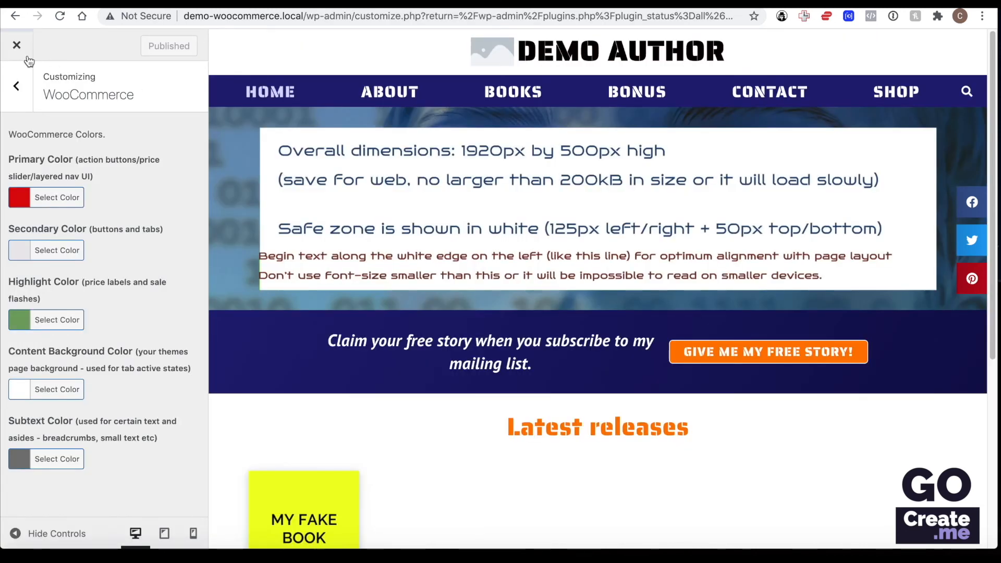
pyautogui.click(17, 46)
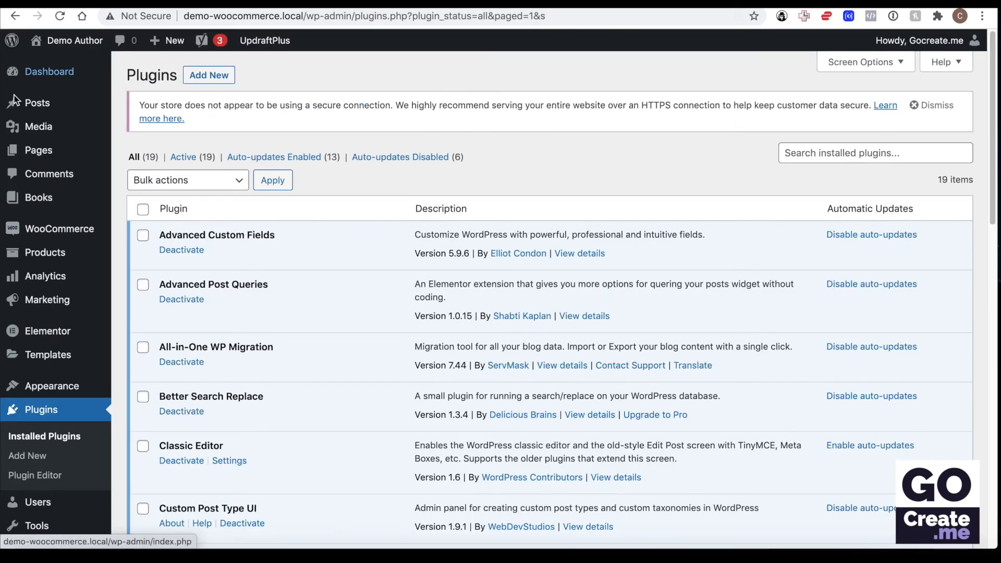
pyautogui.moveTo(42, 359)
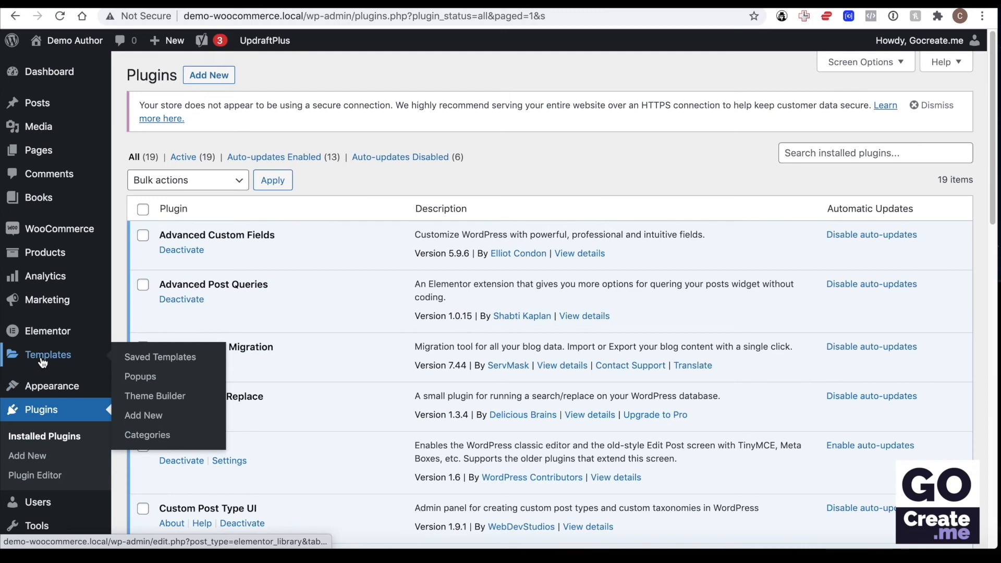
pyautogui.click(146, 396)
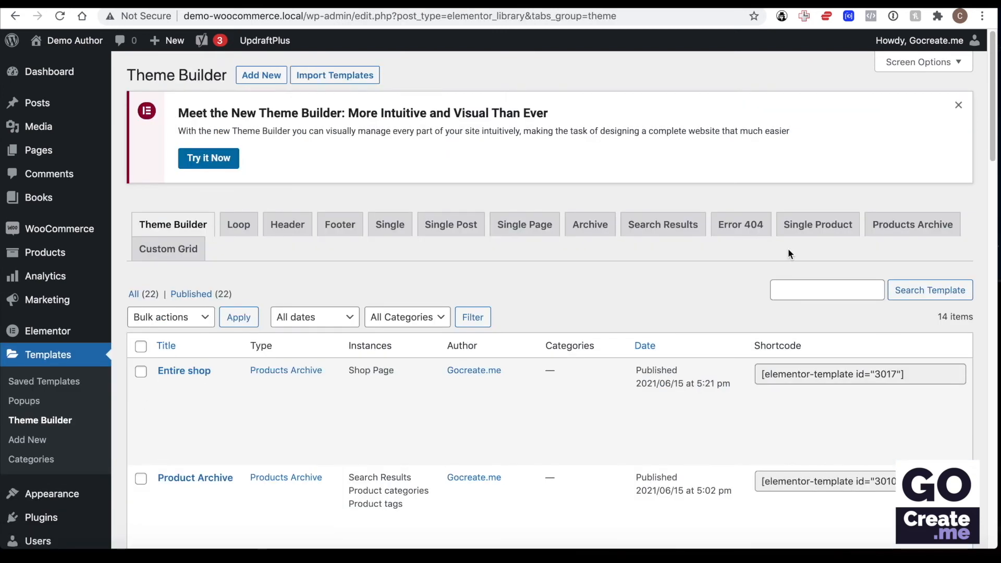
pyautogui.click(828, 224)
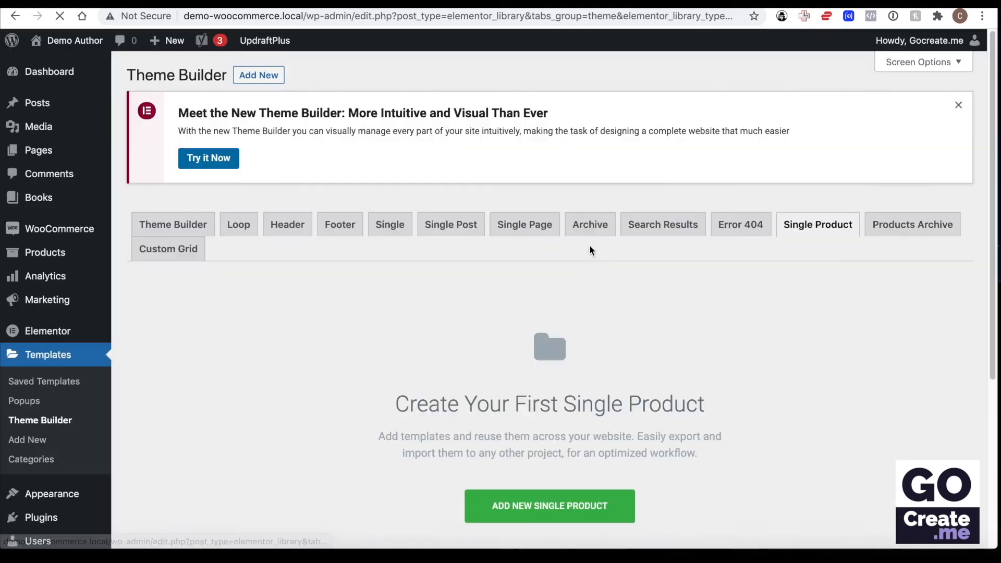
# - Create a new Single Product template named Default Product
pyautogui.click(526, 508)
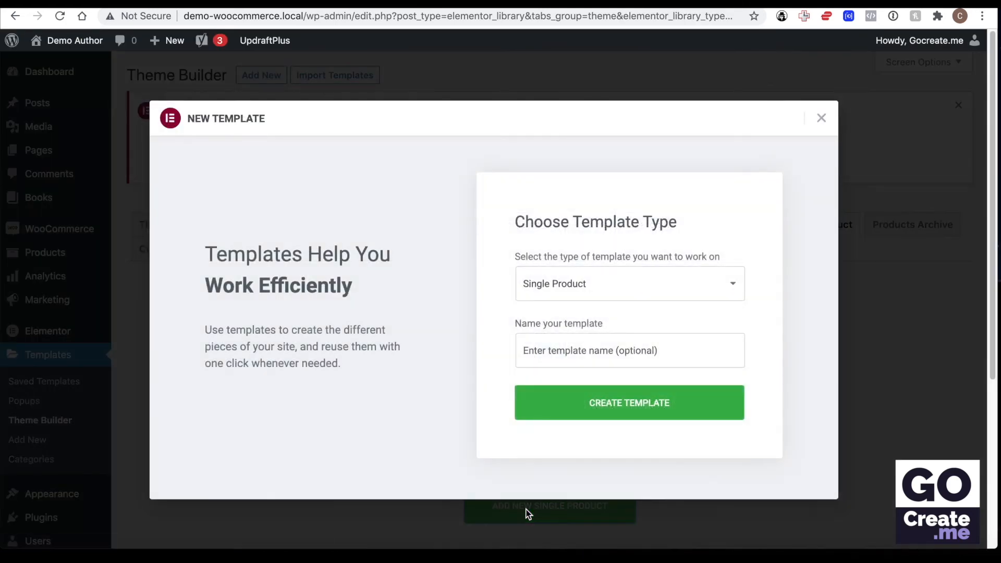
pyautogui.click(674, 290)
pyautogui.click(674, 287)
pyautogui.click(592, 353)
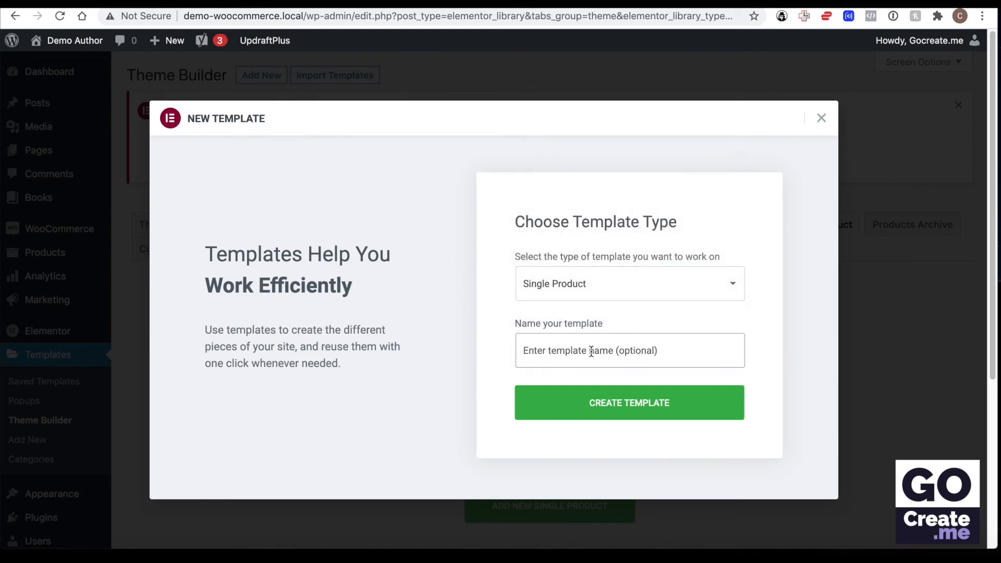
pyautogui.write('Default Product')
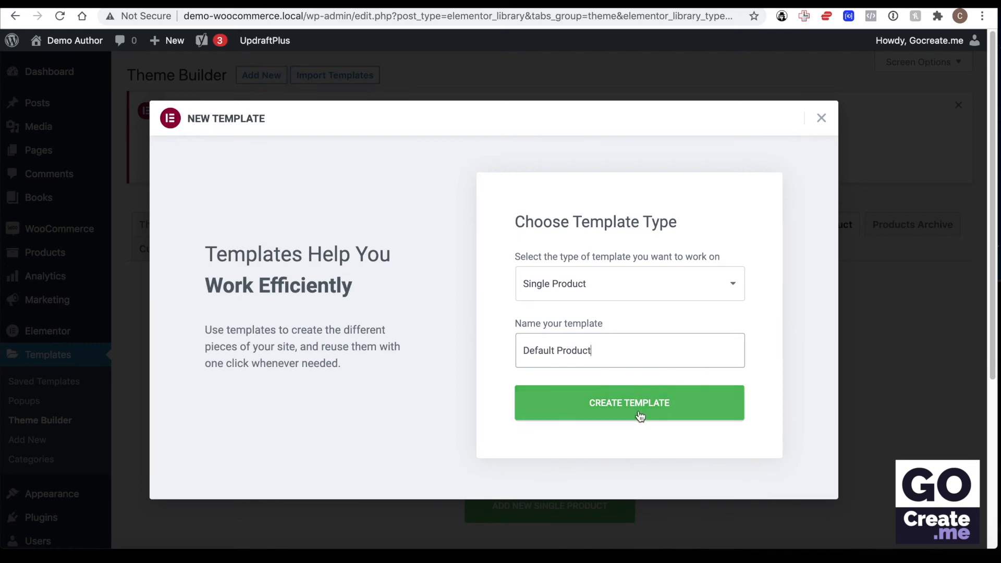
pyautogui.click(640, 415)
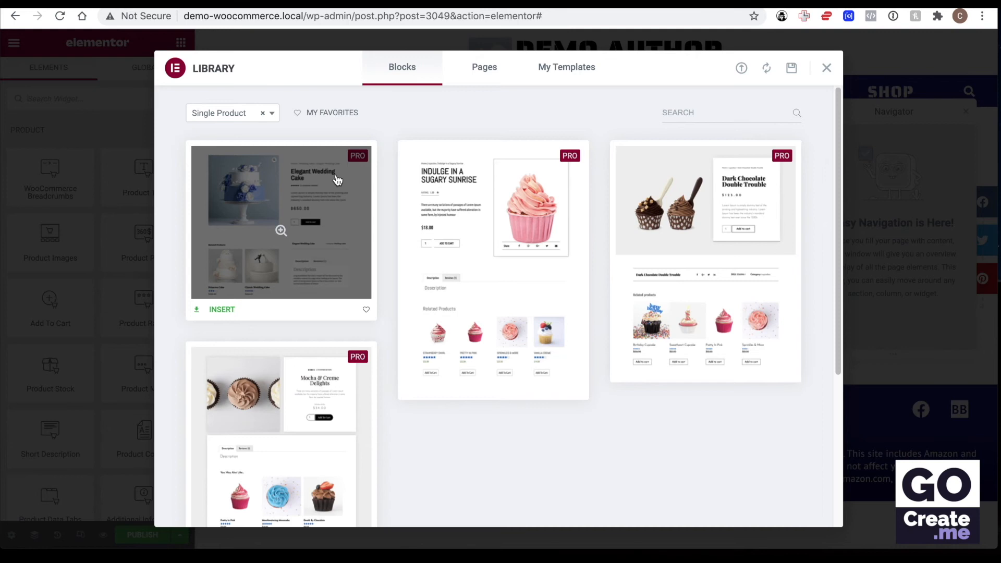
# - Insert the Elegant Wedding Cake product block into the template and expand all its sections and columns in the Navigator
pyautogui.click(224, 311)
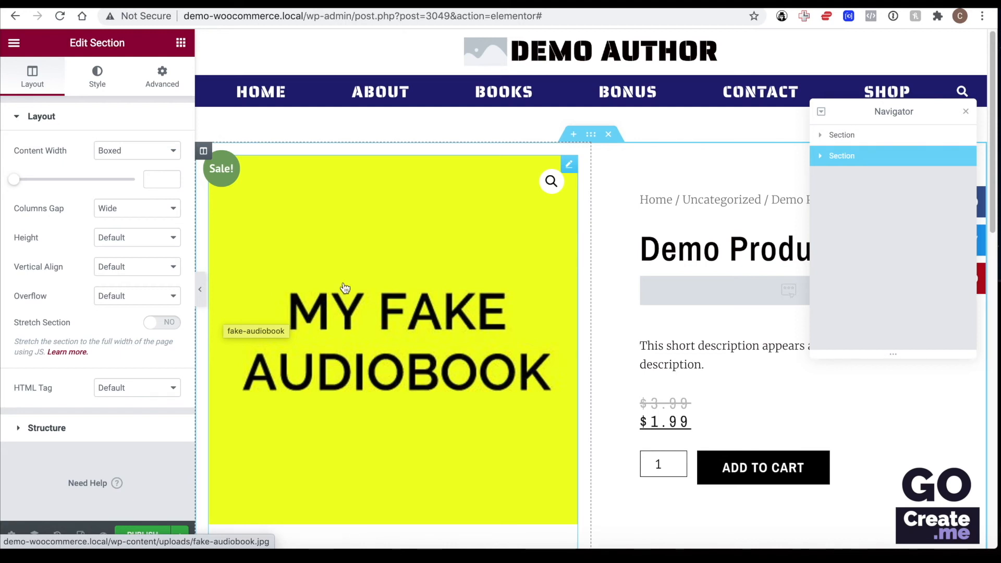
pyautogui.click(822, 136)
pyautogui.click(834, 140)
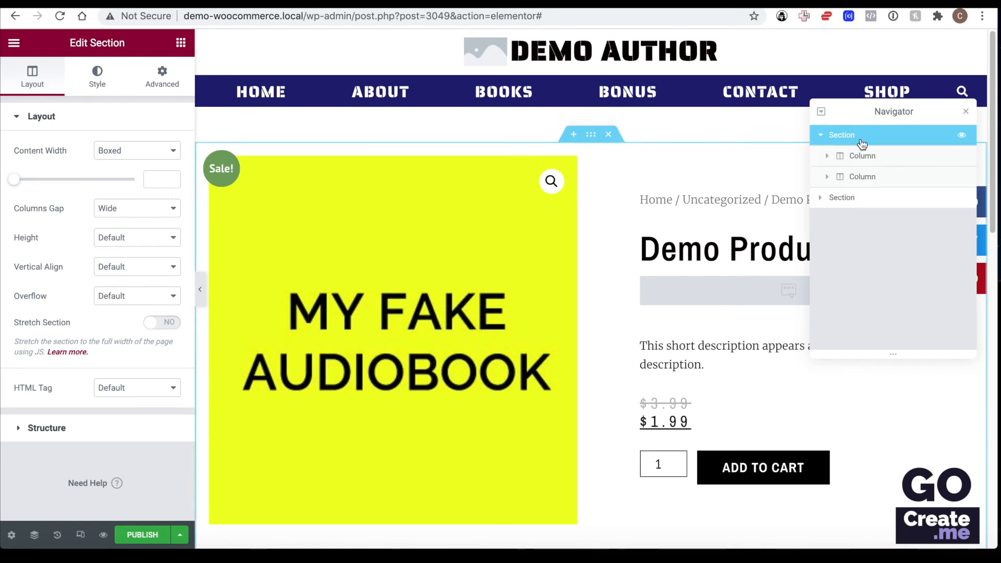
pyautogui.click(868, 161)
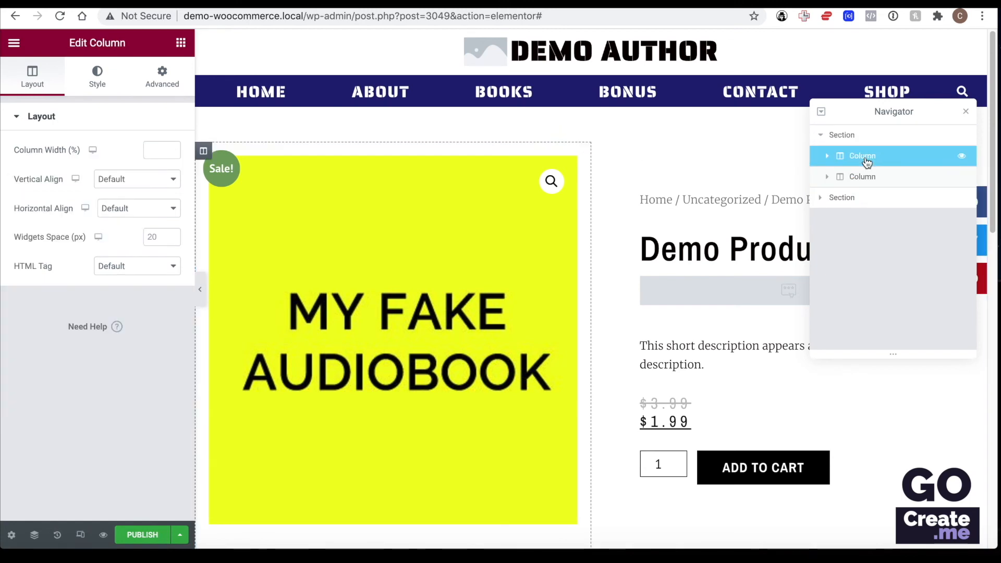
pyautogui.click(867, 182)
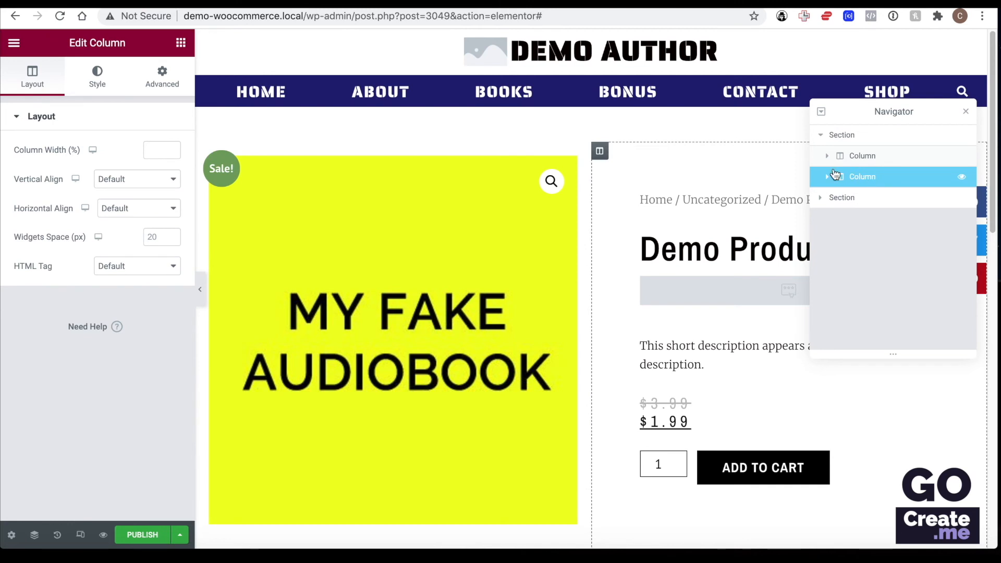
pyautogui.click(822, 116)
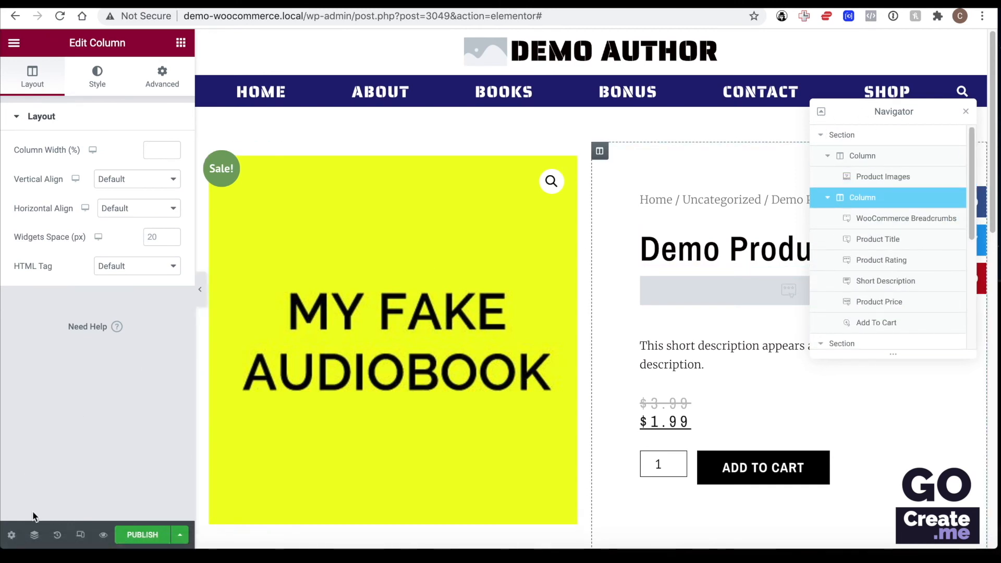
# - Move the Navigator clear of the product details and widen the details column to about 67% of the section
pyautogui.click(35, 537)
pyautogui.click(34, 537)
pyautogui.moveTo(855, 115); pyautogui.dragTo(344, 98)
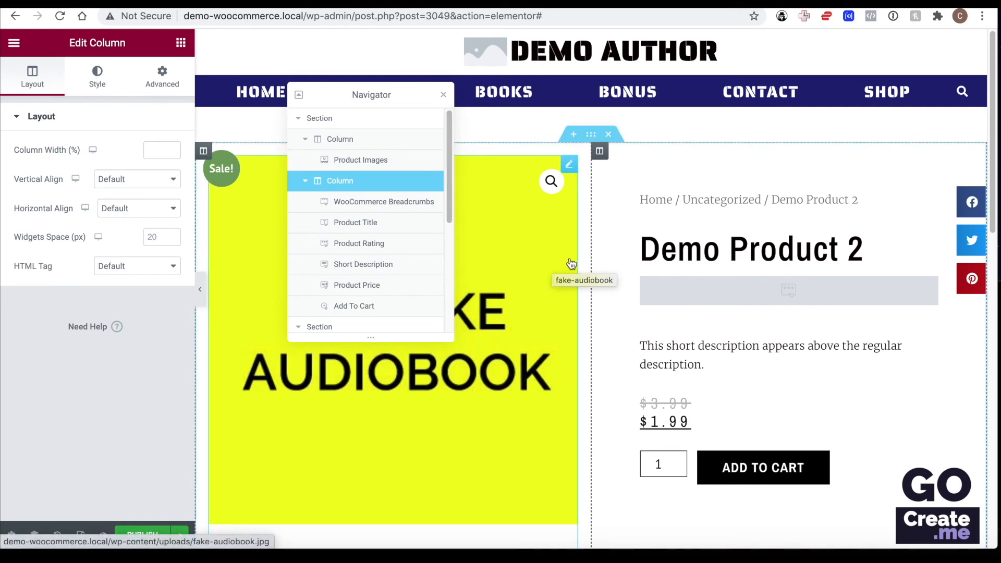
pyautogui.moveTo(592, 252); pyautogui.dragTo(459, 250)
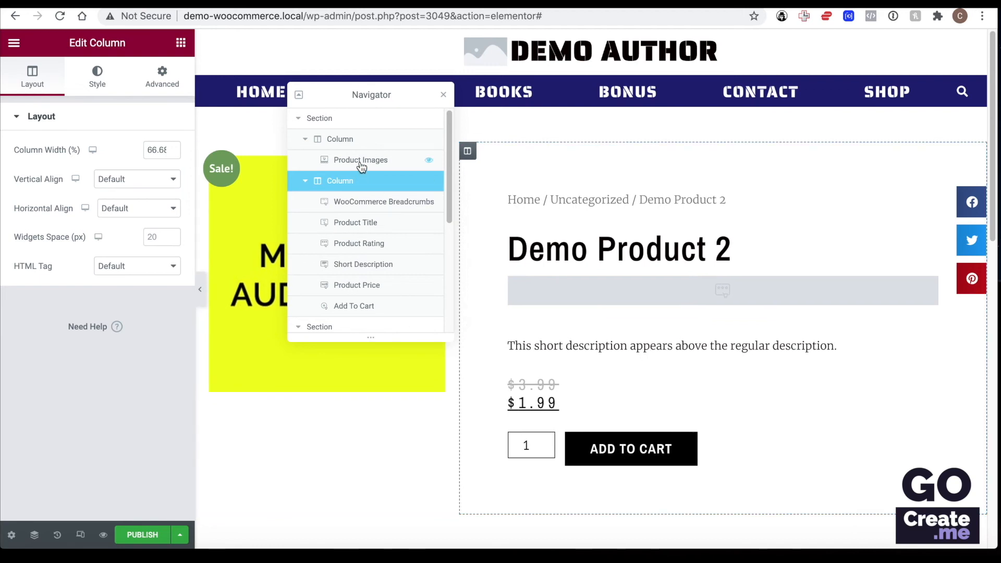
# - Try a border radius of 40 px on the product images, reset it to 0, and set their spacing to 49 px
pyautogui.click(359, 161)
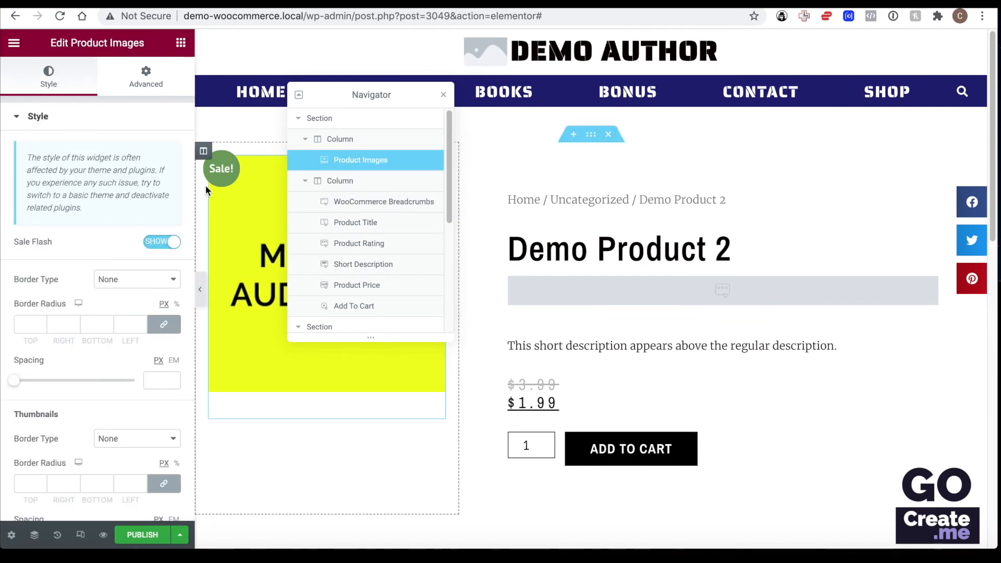
pyautogui.scroll(-3, 90, 230)
pyautogui.click(25, 205)
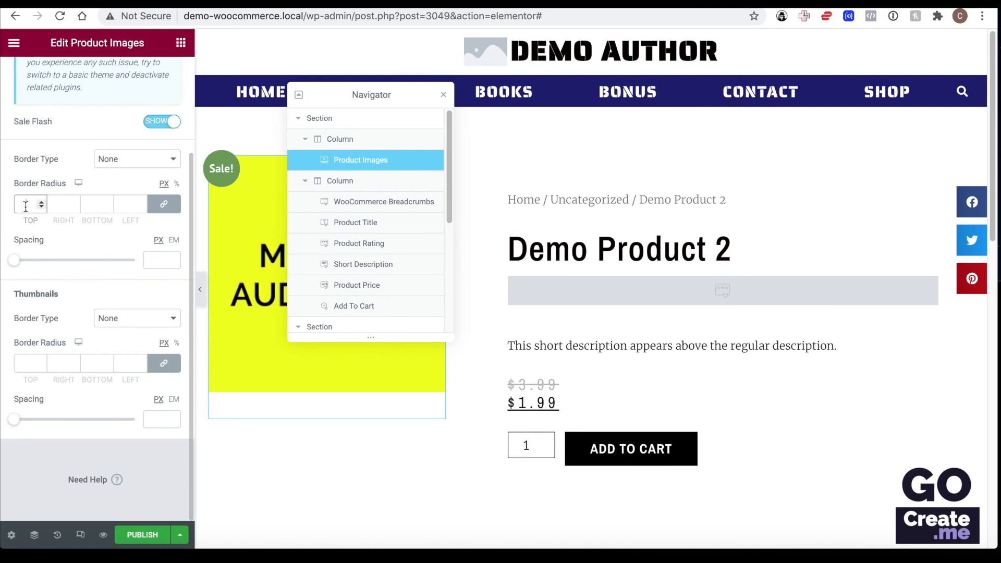
pyautogui.write('40')
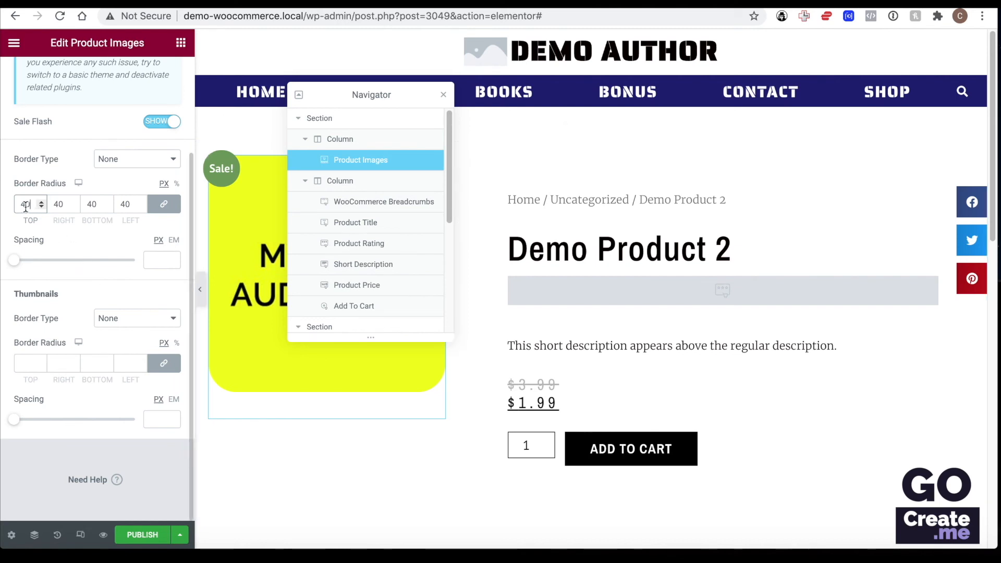
pyautogui.write('0')
pyautogui.moveTo(15, 264); pyautogui.dragTo(73, 264)
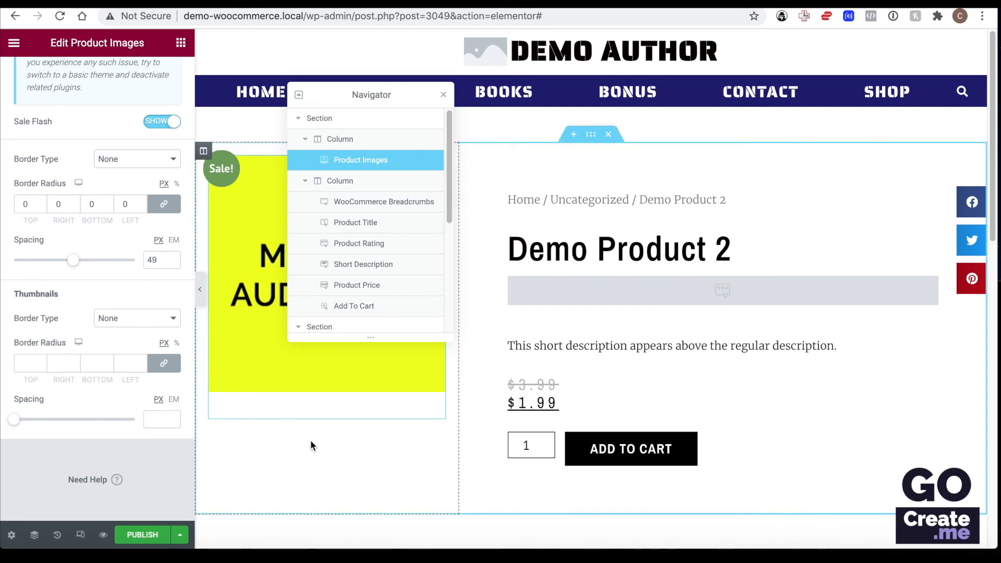
# - Move the Navigator clear of the header menu and set the product details column's padding to 20 px on all sides
pyautogui.moveTo(376, 94); pyautogui.dragTo(366, 205)
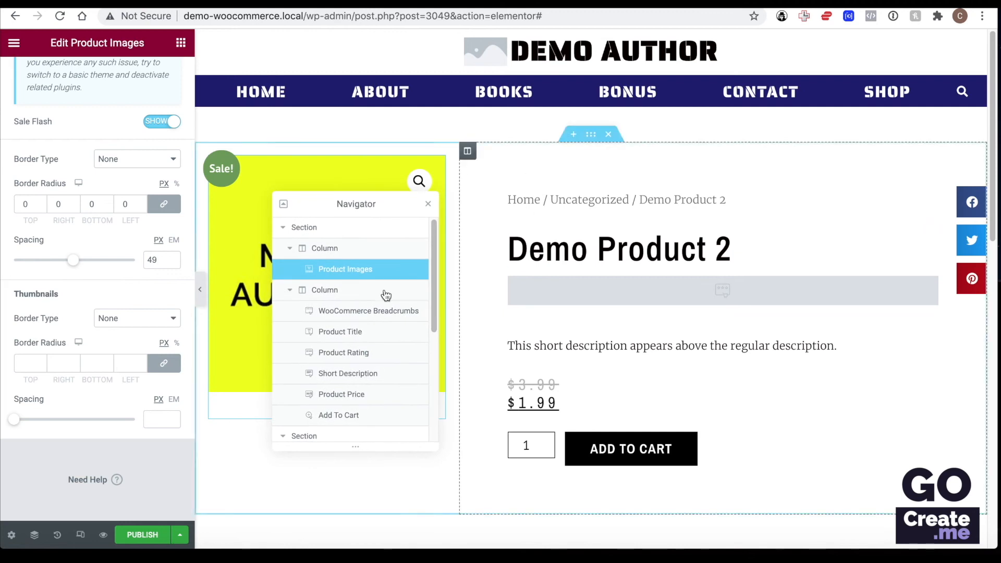
pyautogui.click(321, 311)
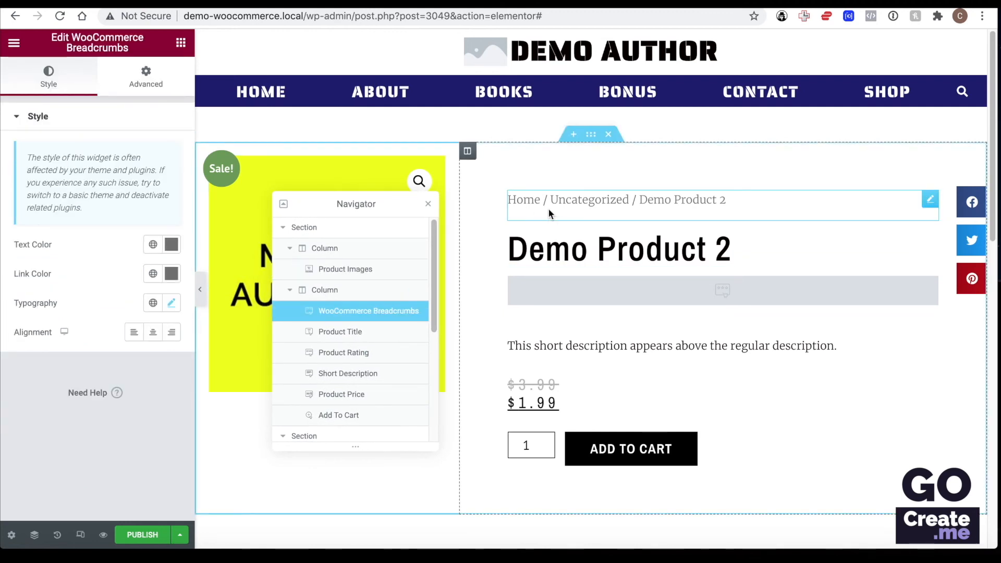
pyautogui.click(468, 151)
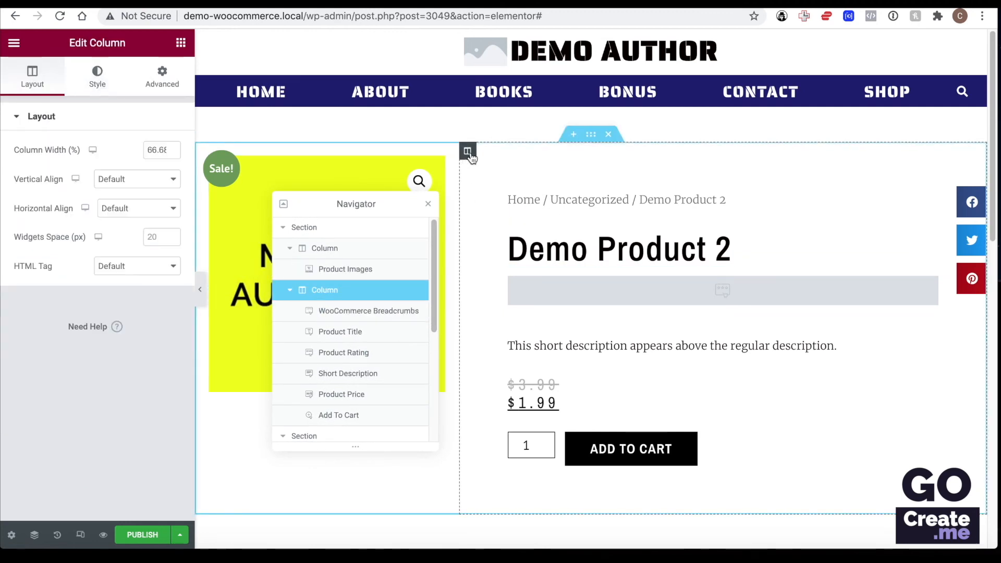
pyautogui.click(163, 76)
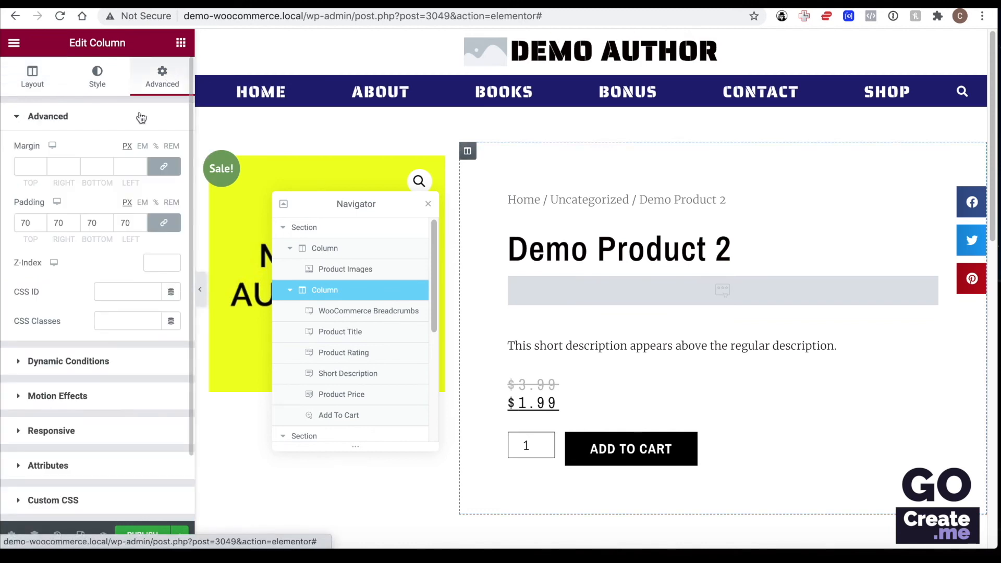
pyautogui.click(26, 223)
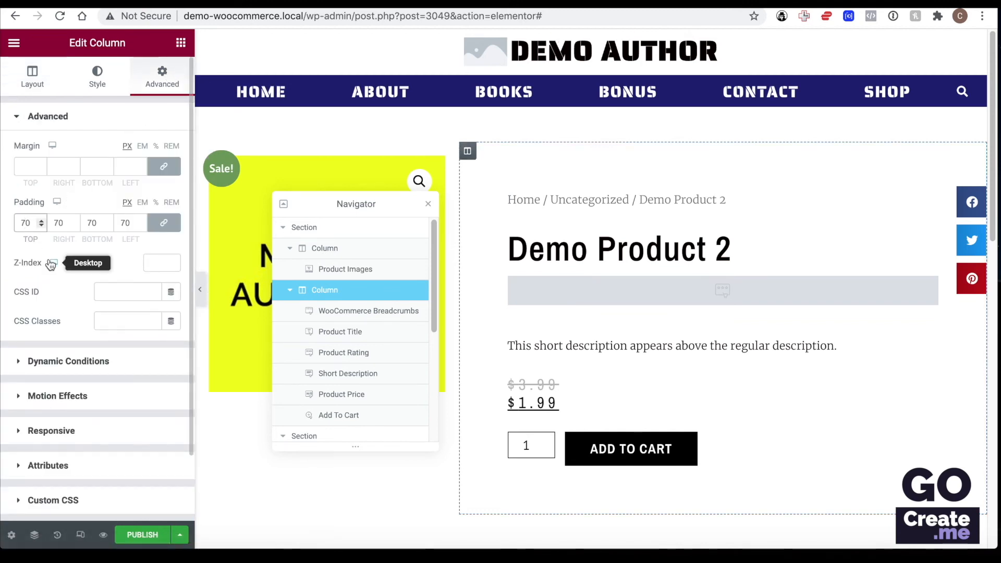
pyautogui.press('BackSpace')
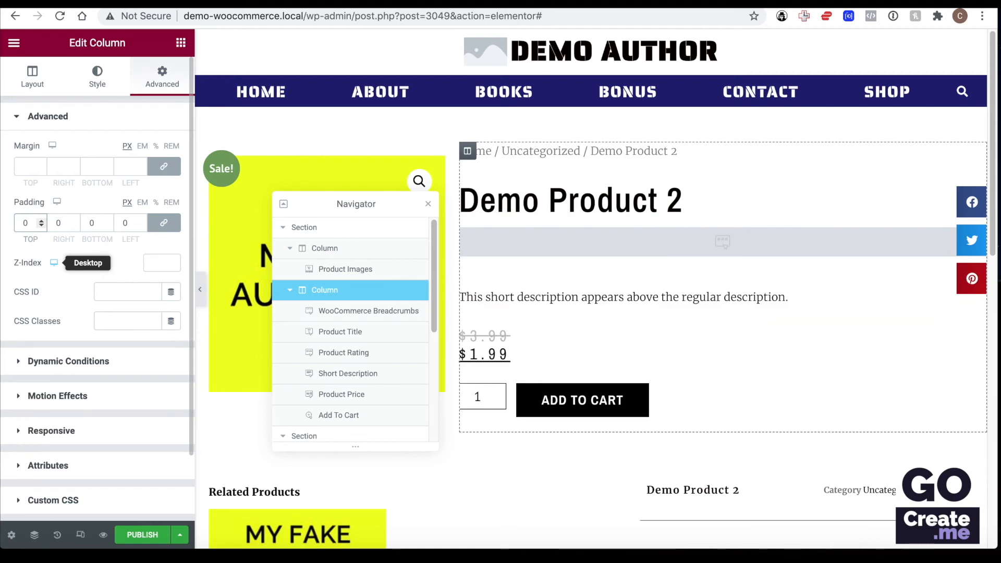
pyautogui.write('2')
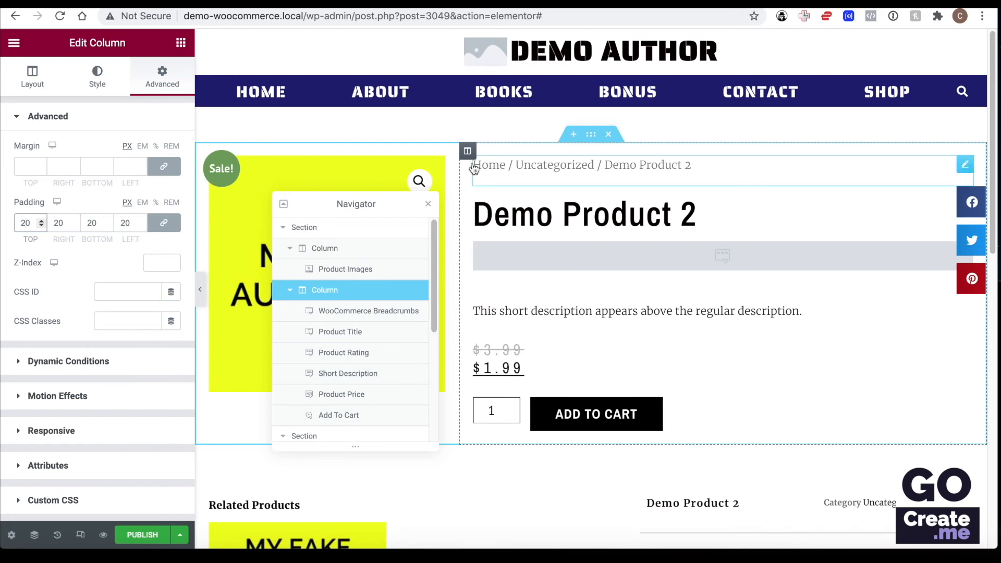
# - Apply the global Secondary color to the product title's text and to the product rating's stars
pyautogui.click(532, 217)
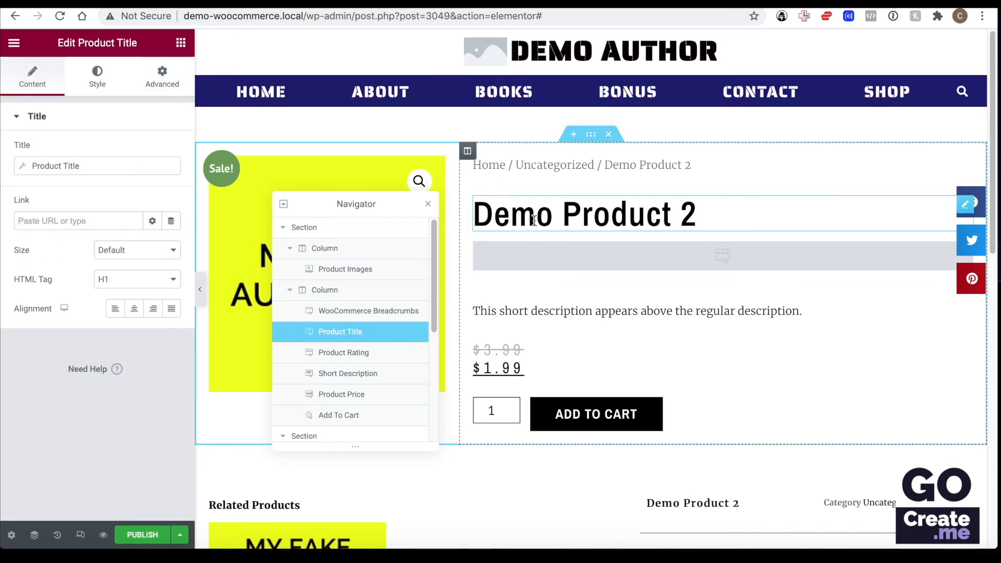
pyautogui.click(97, 79)
pyautogui.click(152, 150)
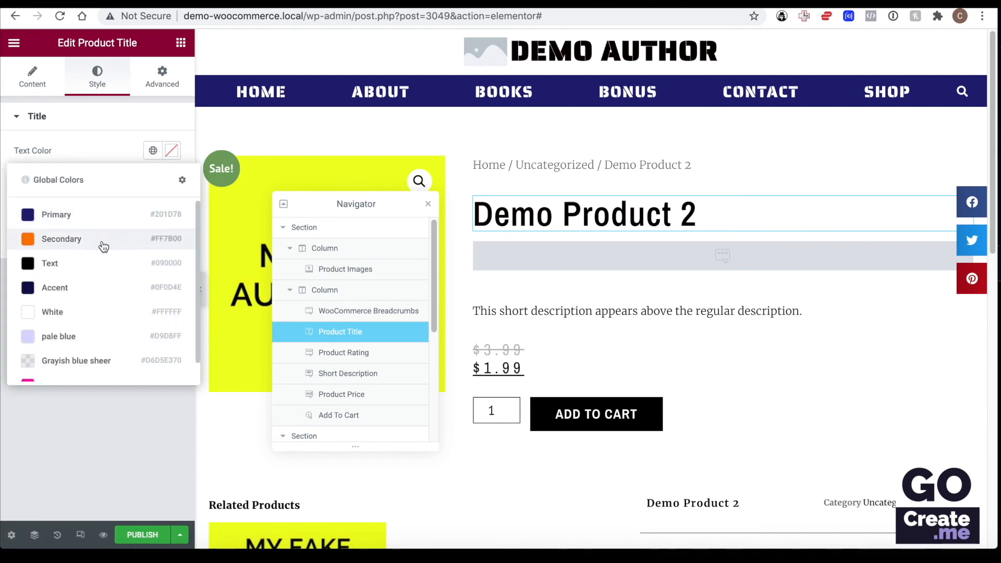
pyautogui.click(59, 239)
pyautogui.click(549, 259)
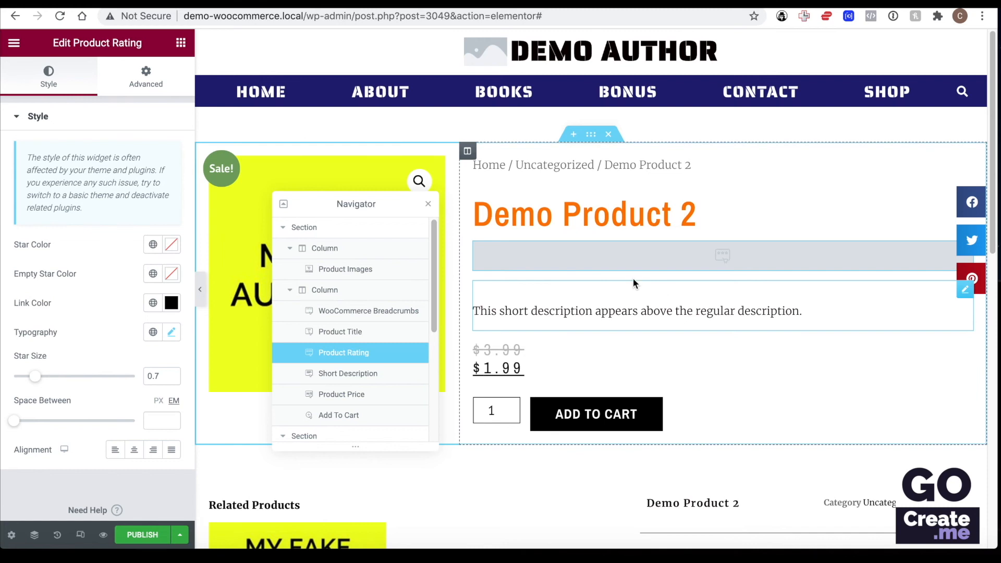
pyautogui.click(153, 245)
pyautogui.click(99, 333)
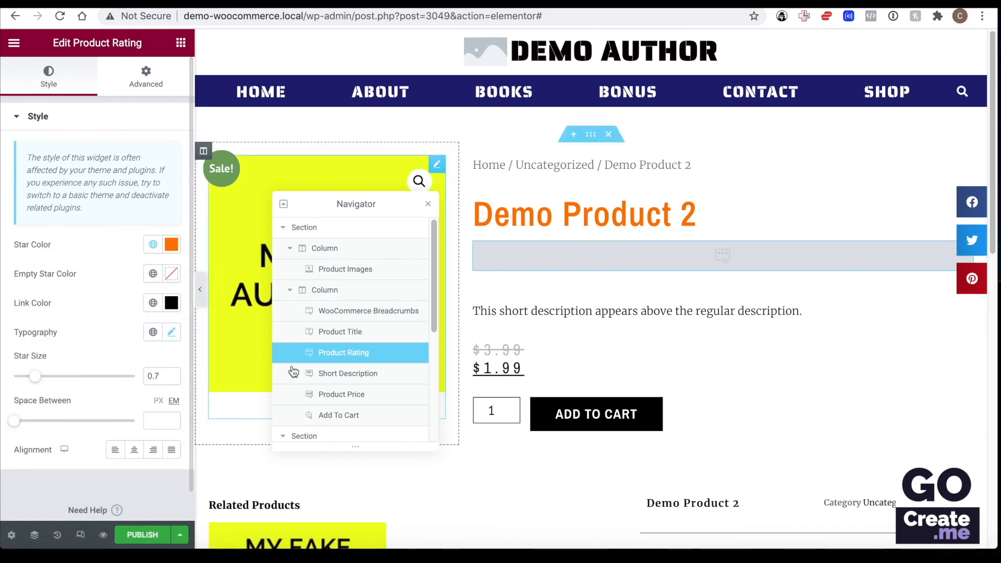
# - Justify the short description and apply the global Text color to it
pyautogui.click(349, 375)
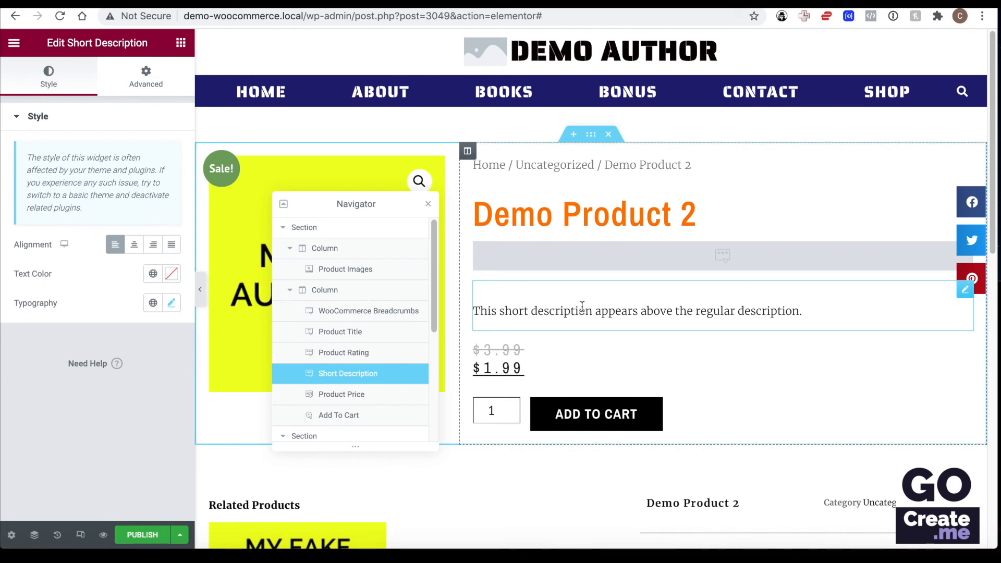
pyautogui.click(134, 245)
pyautogui.click(171, 245)
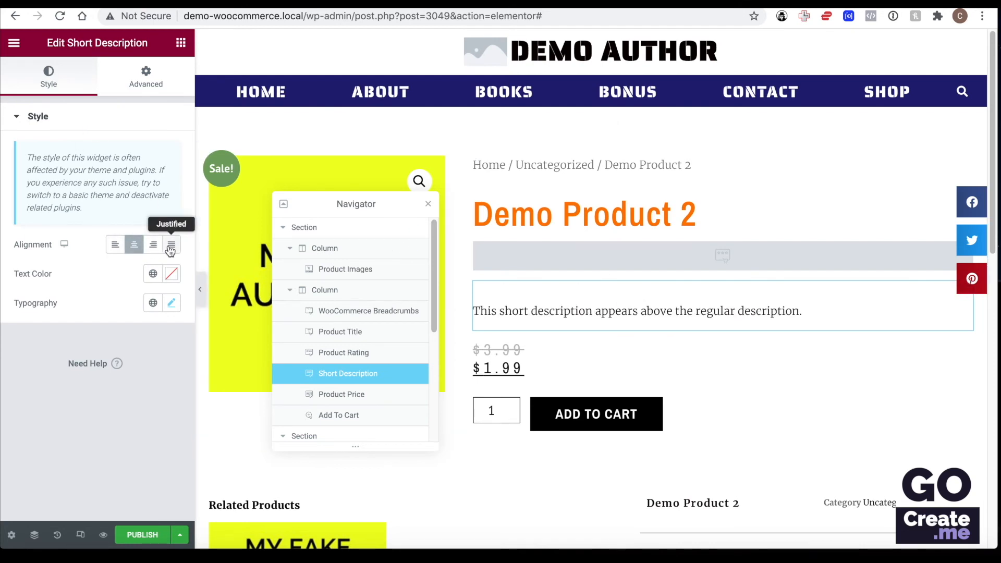
pyautogui.click(153, 273)
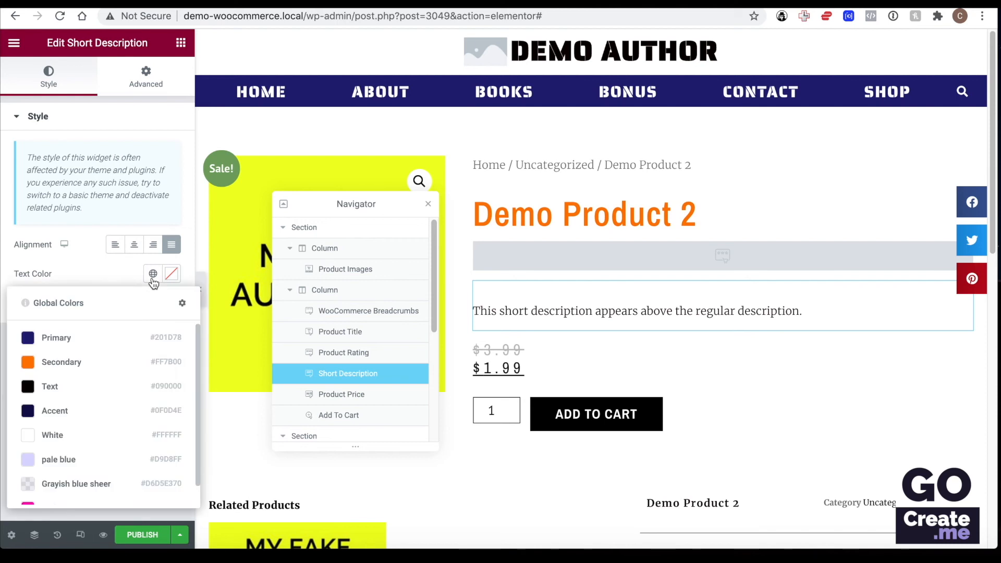
pyautogui.click(74, 386)
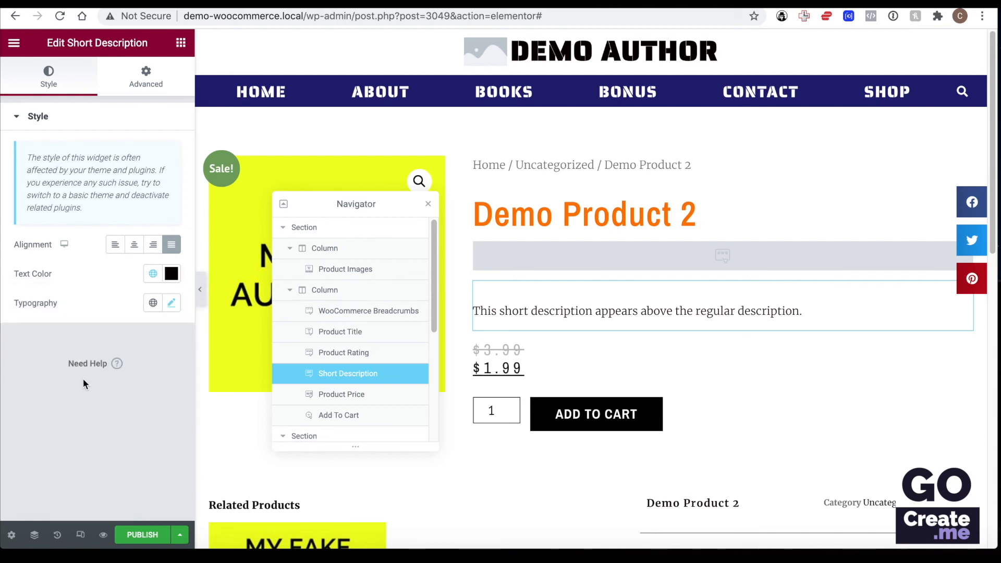
# - Turn off stacking for the product price and set the spacing between the regular and sale prices to 15 px
pyautogui.click(334, 395)
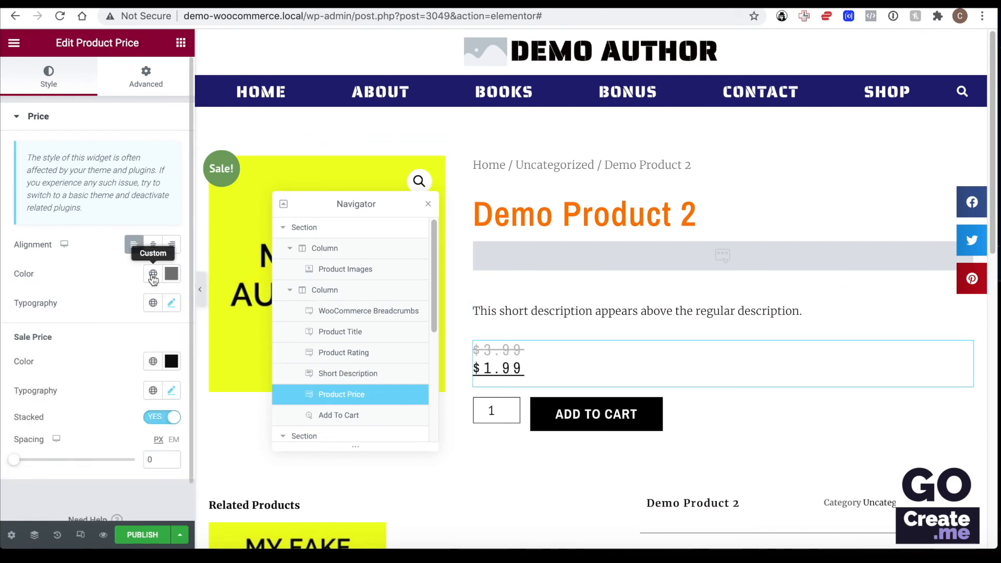
pyautogui.scroll(-1, 142, 371)
pyautogui.click(142, 376)
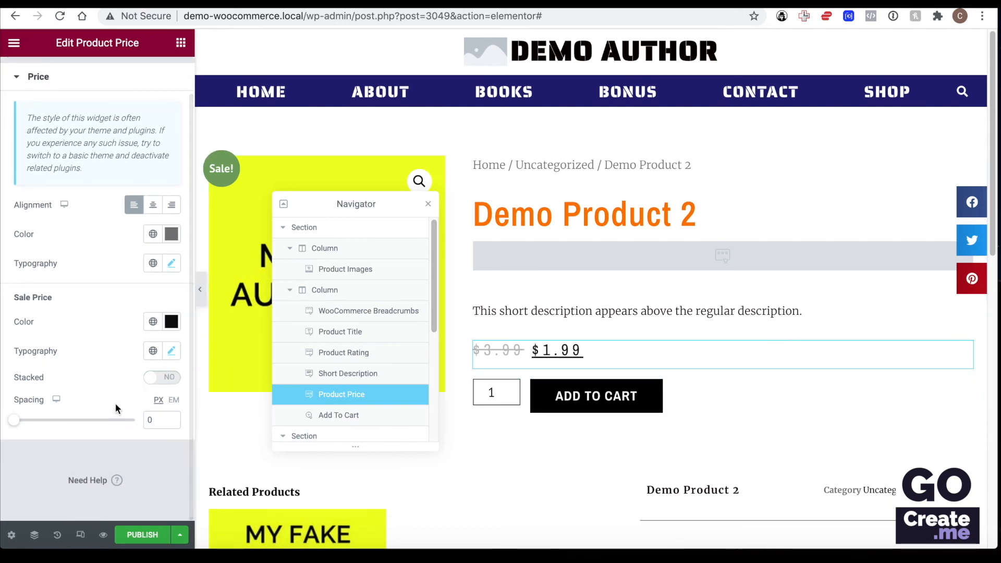
pyautogui.moveTo(14, 420)
pyautogui.mouseDown()
pyautogui.moveTo(61, 424)
pyautogui.moveTo(33, 421)
pyautogui.mouseUp()
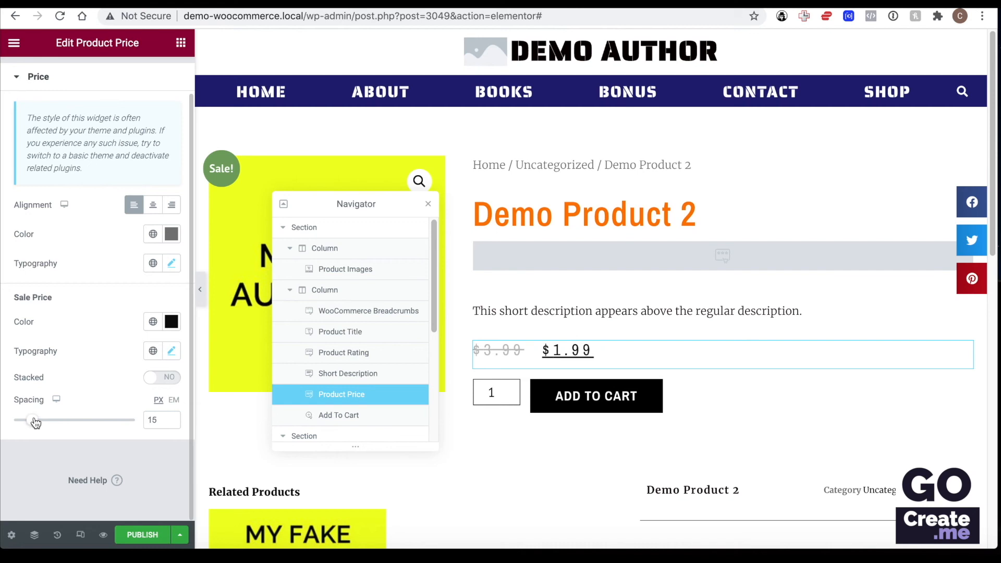
# - Apply the global Secondary color to the Add To Cart button's background in both its normal and hover states
pyautogui.click(341, 417)
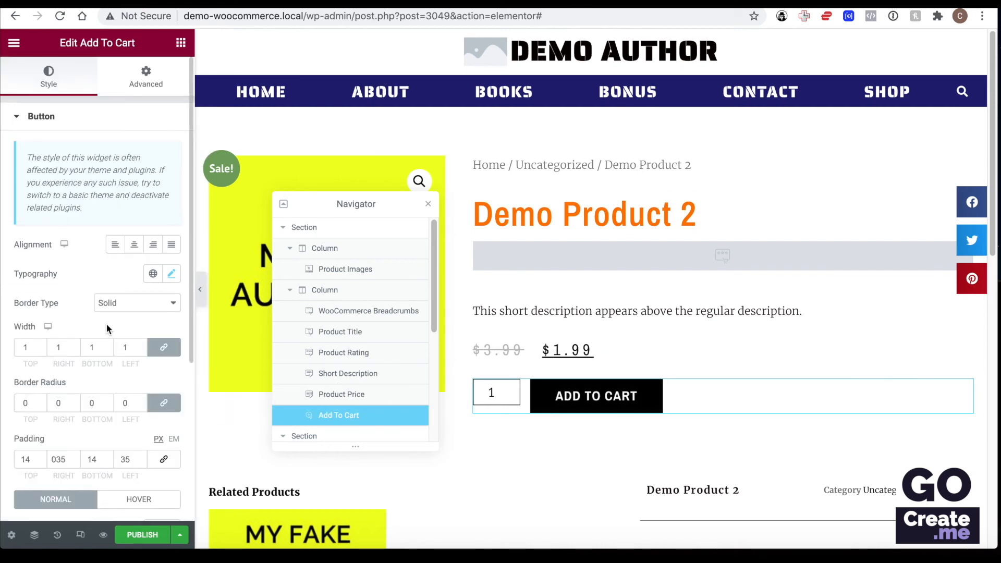
pyautogui.scroll(-5, 105, 323)
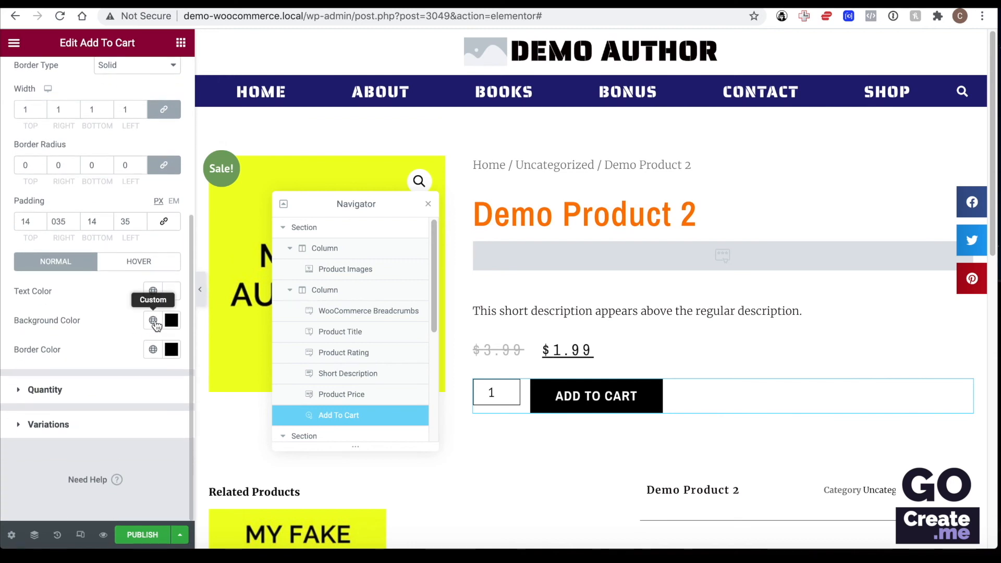
pyautogui.click(155, 323)
pyautogui.click(86, 162)
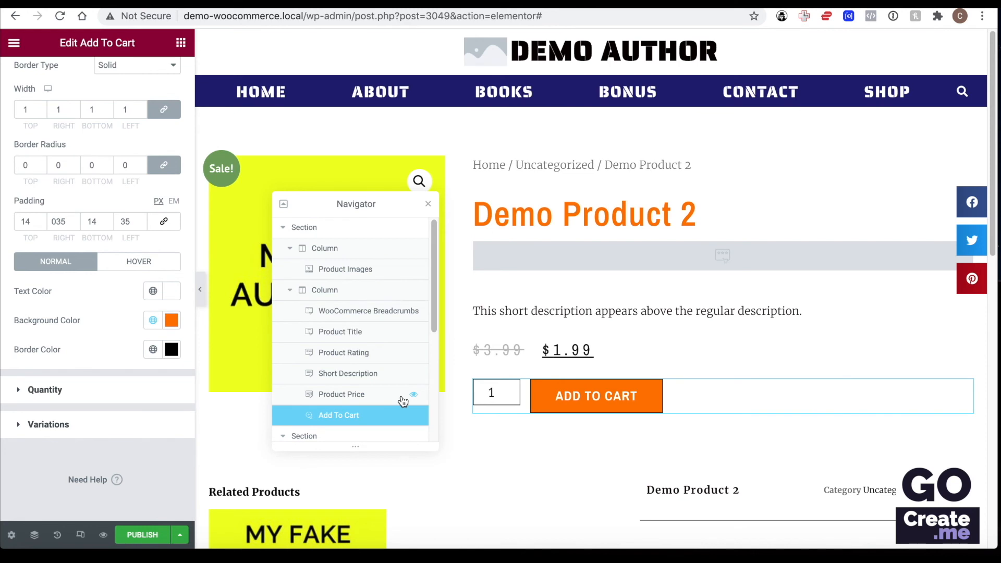
pyautogui.scroll(-1, 600, 313)
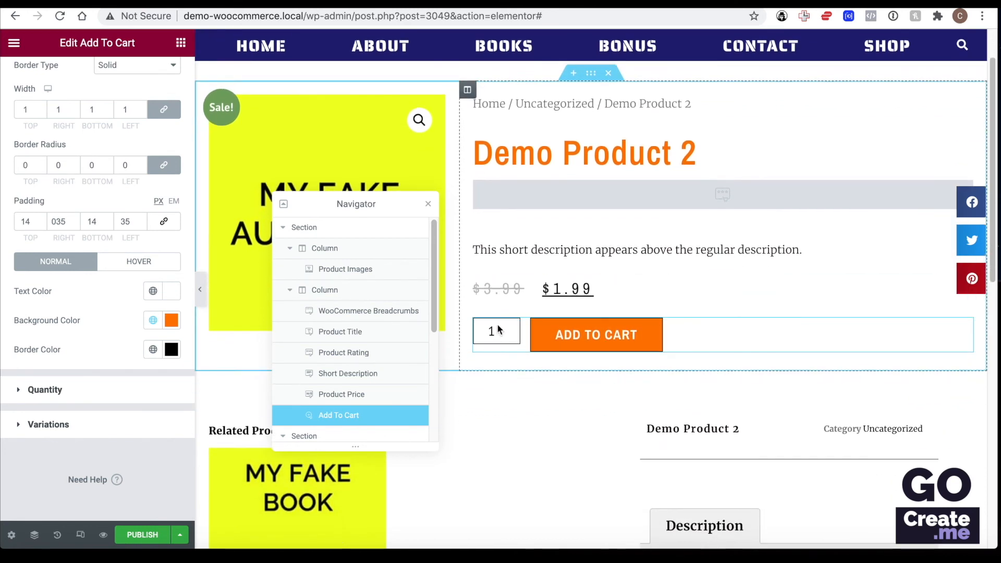
pyautogui.click(169, 262)
pyautogui.click(152, 320)
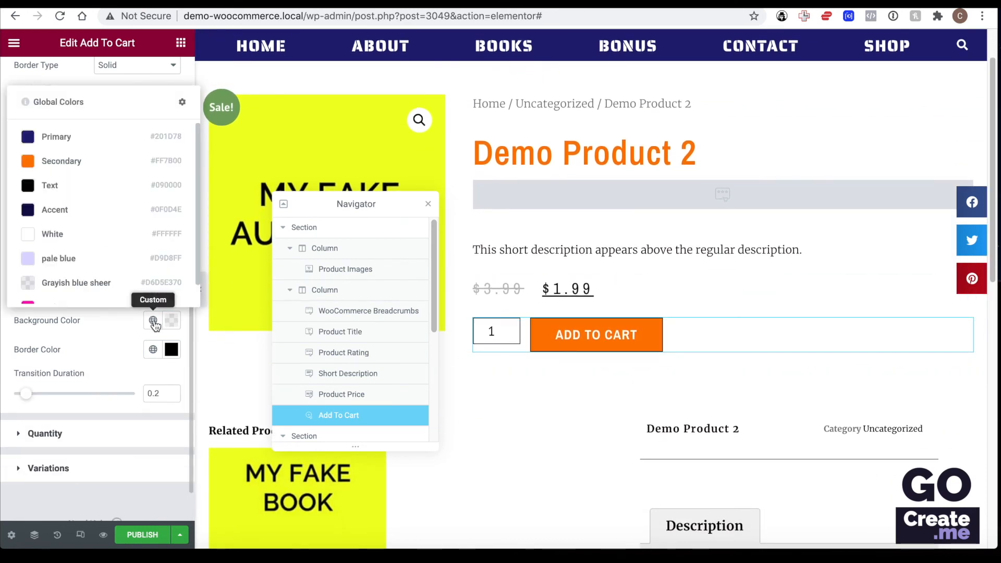
pyautogui.click(79, 163)
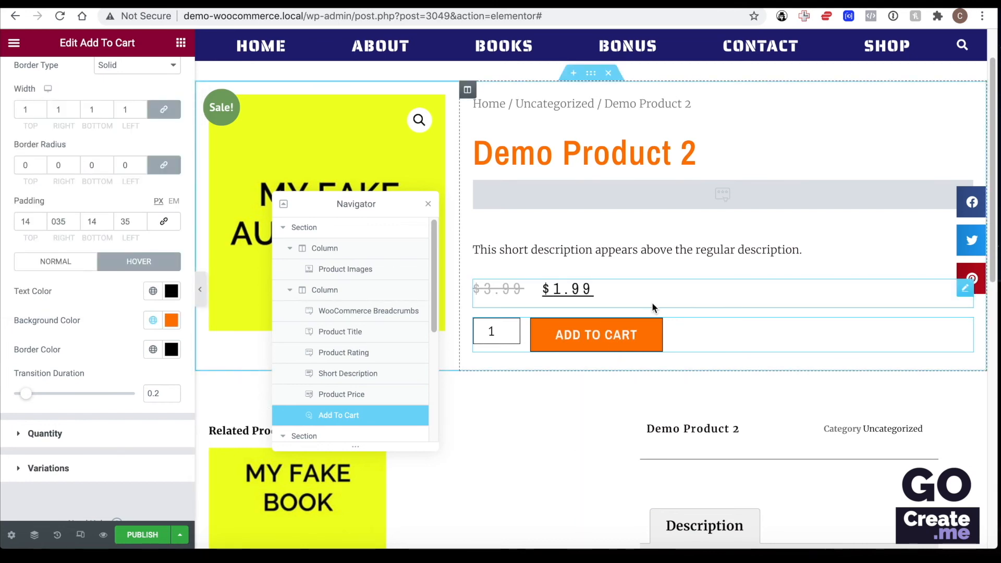
# - Move the Navigator aside and examine the related products, upsells, column, product title and product meta settings in the lower section
pyautogui.scroll(3, 144, 331)
pyautogui.scroll(-3, 324, 380)
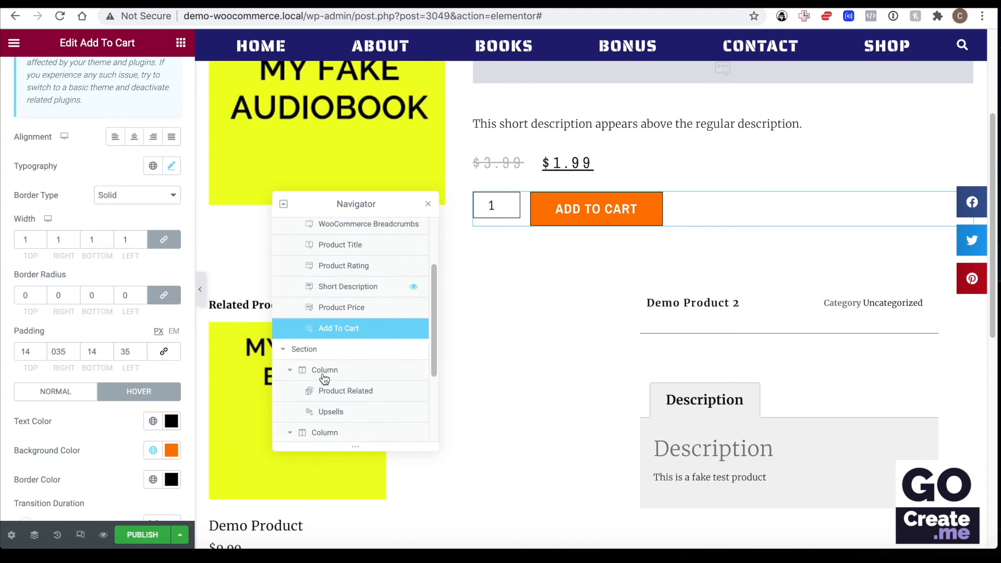
pyautogui.click(301, 341)
pyautogui.moveTo(355, 204); pyautogui.dragTo(516, 56)
pyautogui.click(509, 235)
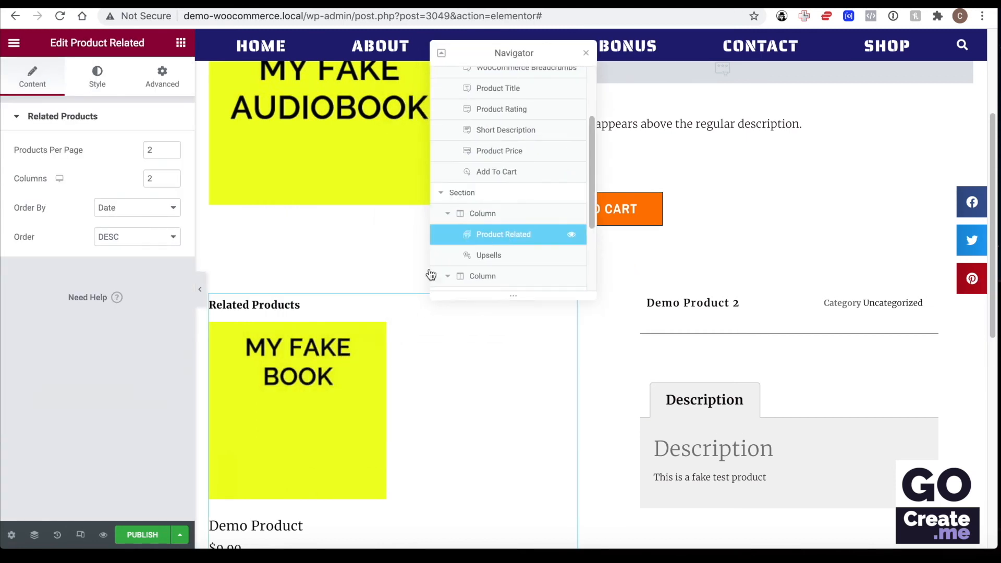
pyautogui.click(487, 255)
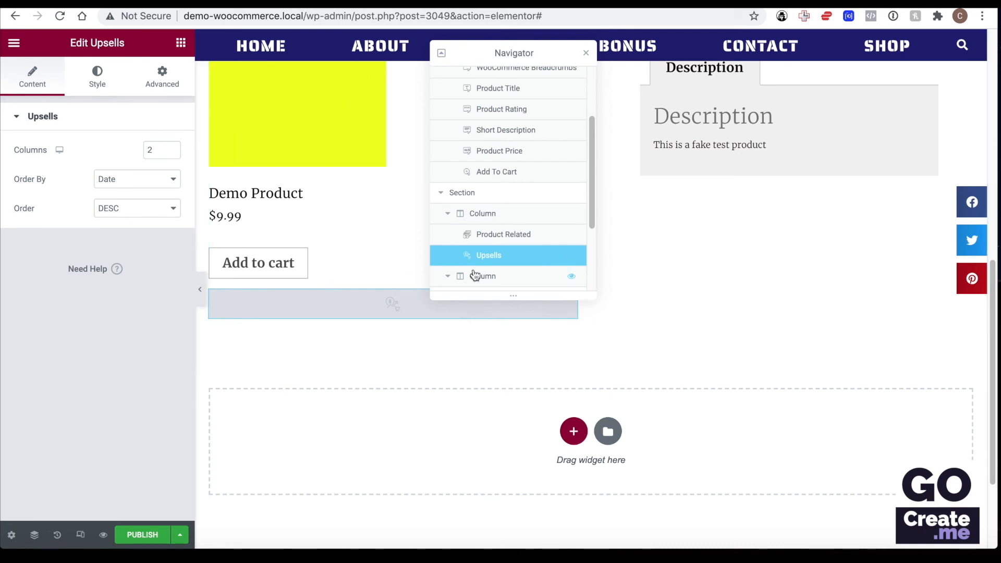
pyautogui.scroll(3, 612, 263)
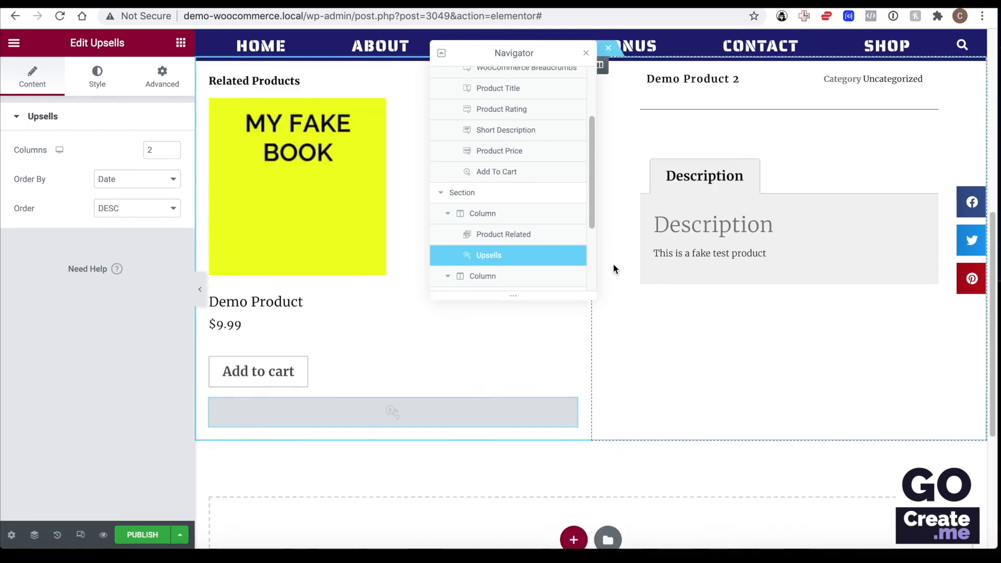
pyautogui.click(503, 276)
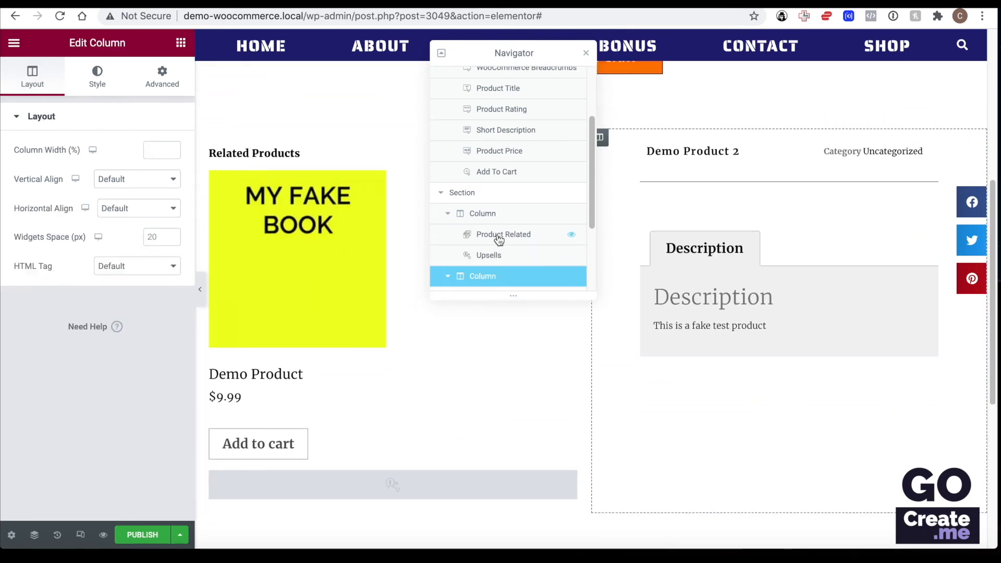
pyautogui.scroll(-3, 497, 238)
pyautogui.click(510, 220)
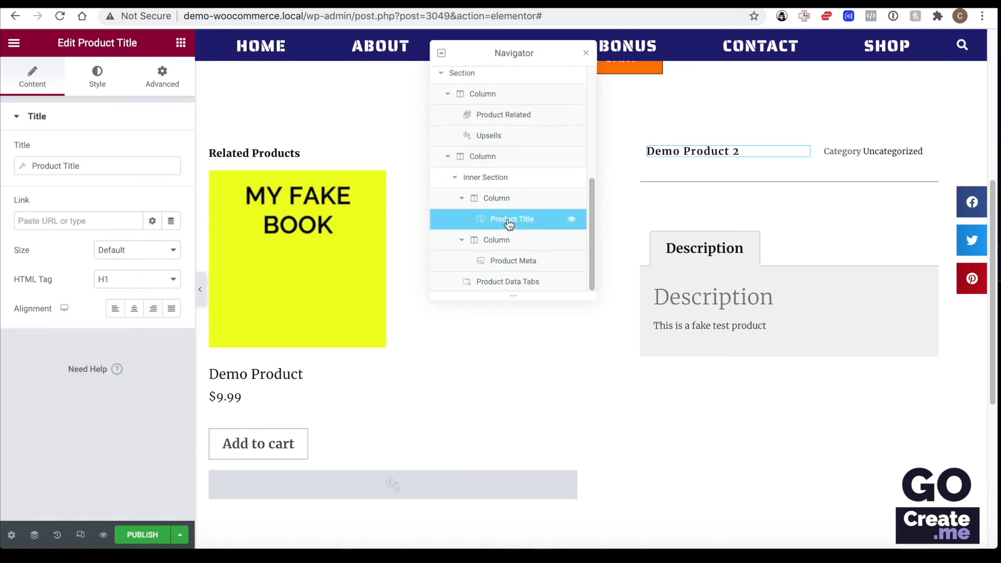
pyautogui.click(517, 261)
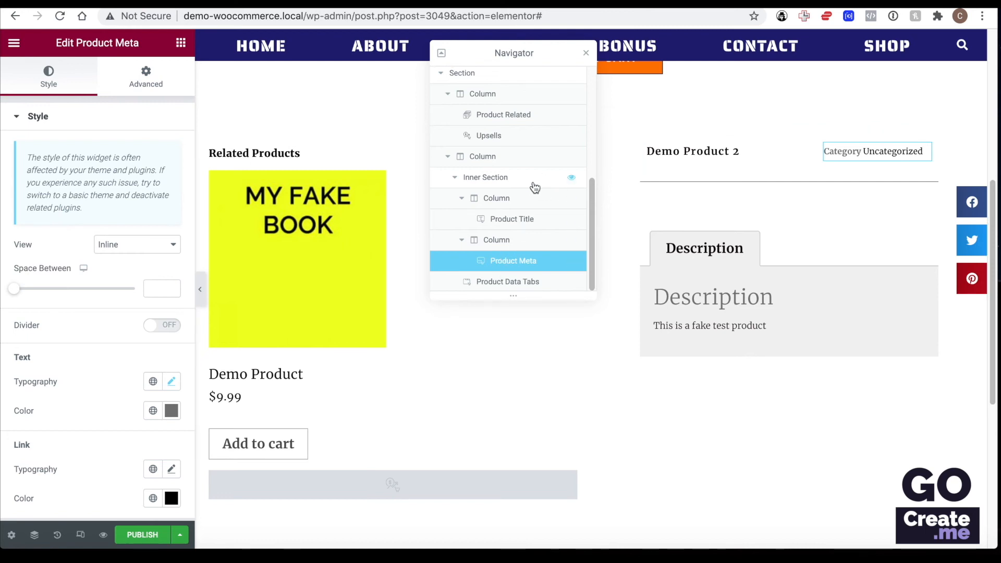
# - Apply the global White color to the Product Data Tabs' background in both the normal and active states
pyautogui.click(496, 283)
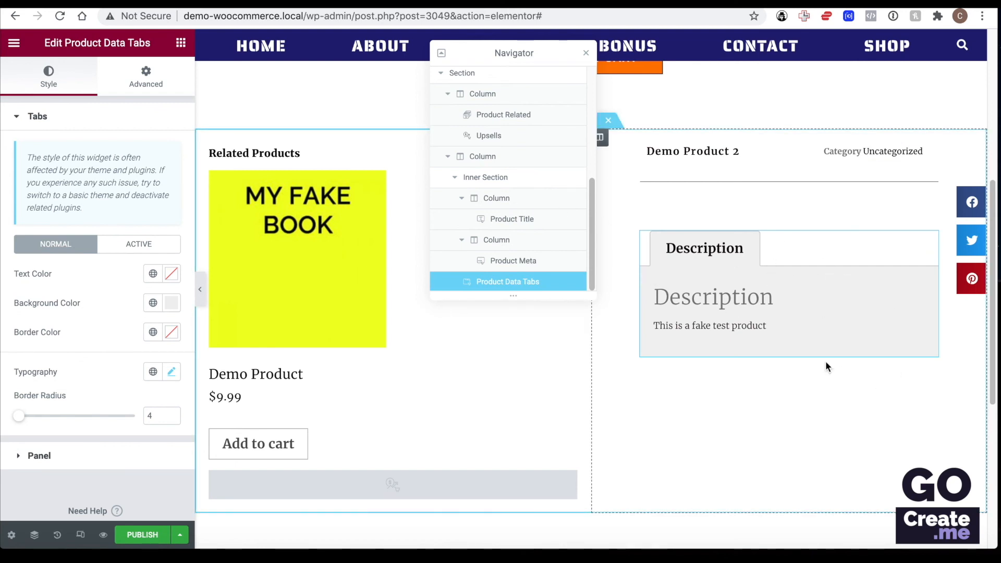
pyautogui.click(152, 303)
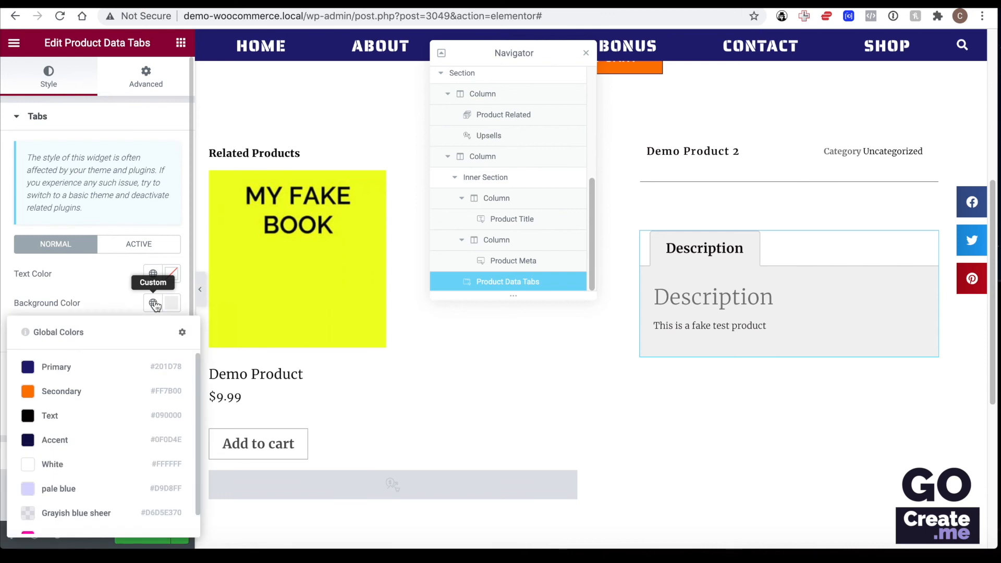
pyautogui.click(73, 466)
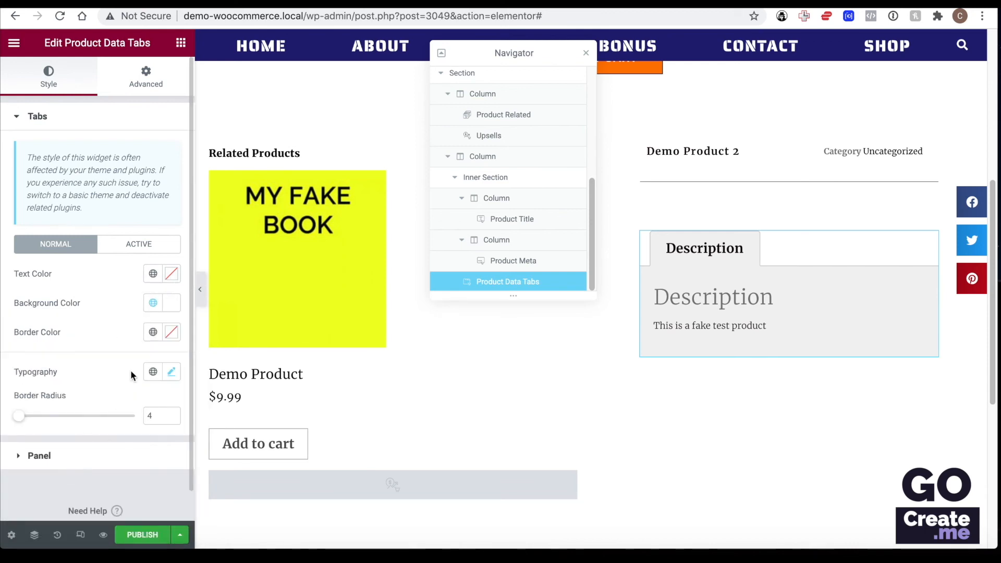
pyautogui.click(145, 249)
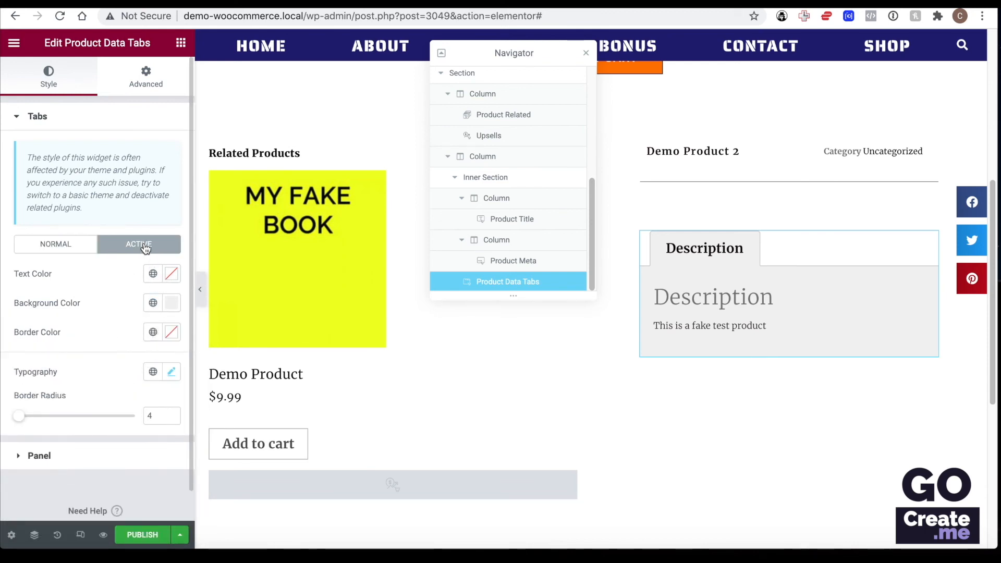
pyautogui.click(153, 303)
pyautogui.click(75, 473)
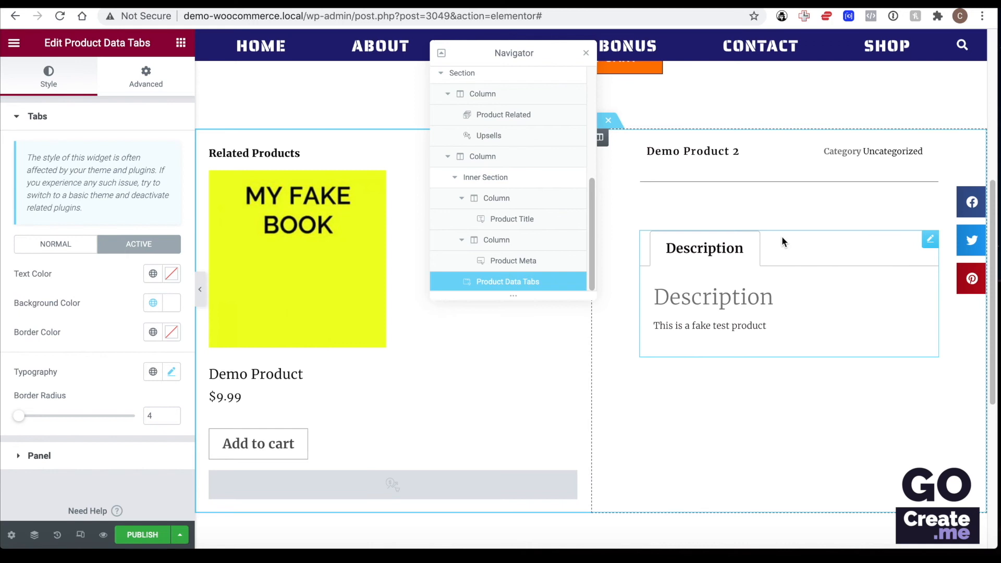
# - Set the Product Data Tabs' normal-state background to the global pale blue color and check the active state
pyautogui.click(60, 245)
pyautogui.click(153, 303)
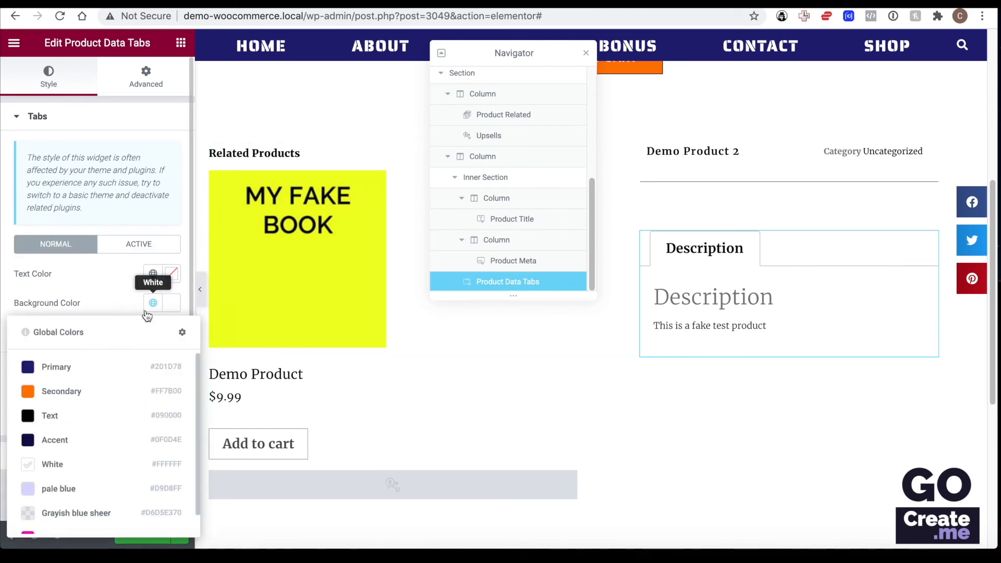
pyautogui.click(86, 495)
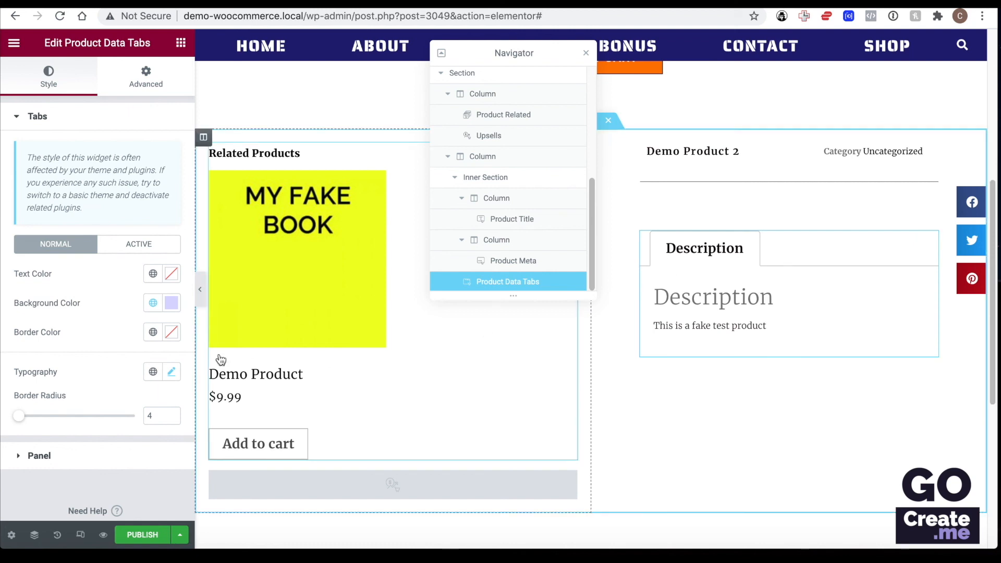
pyautogui.click(140, 244)
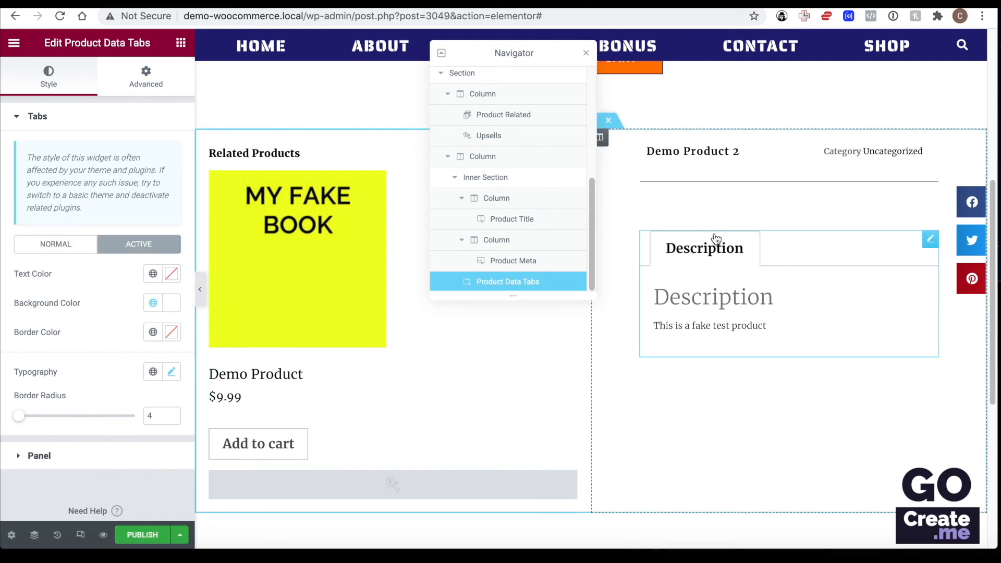
# - Look over the available product and WooCommerce widgets and preview the template at tablet size
pyautogui.scroll(-2, 735, 268)
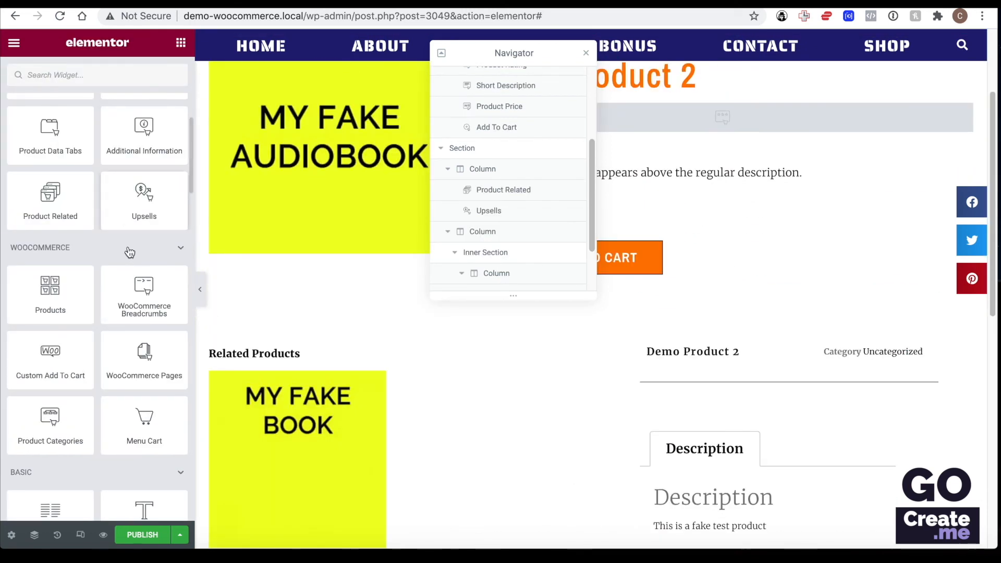
pyautogui.scroll(8, 129, 245)
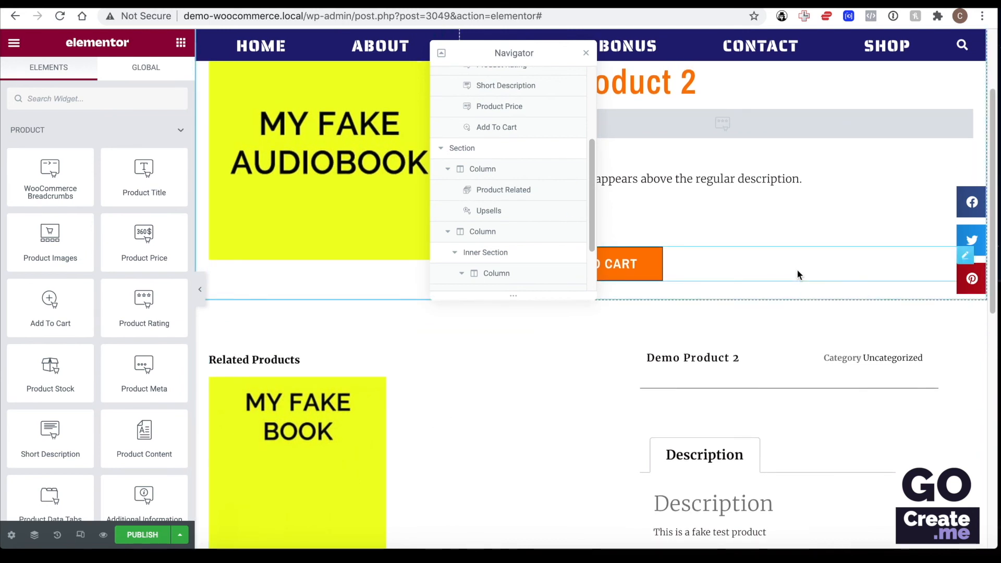
pyautogui.click(80, 535)
pyautogui.click(596, 42)
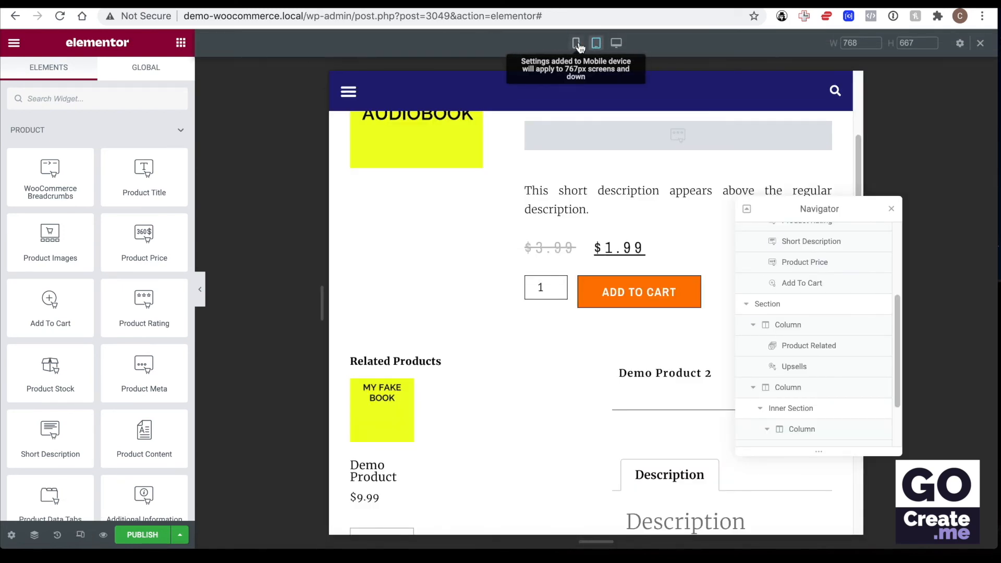
pyautogui.scroll(3, 531, 239)
pyautogui.scroll(-5, 529, 239)
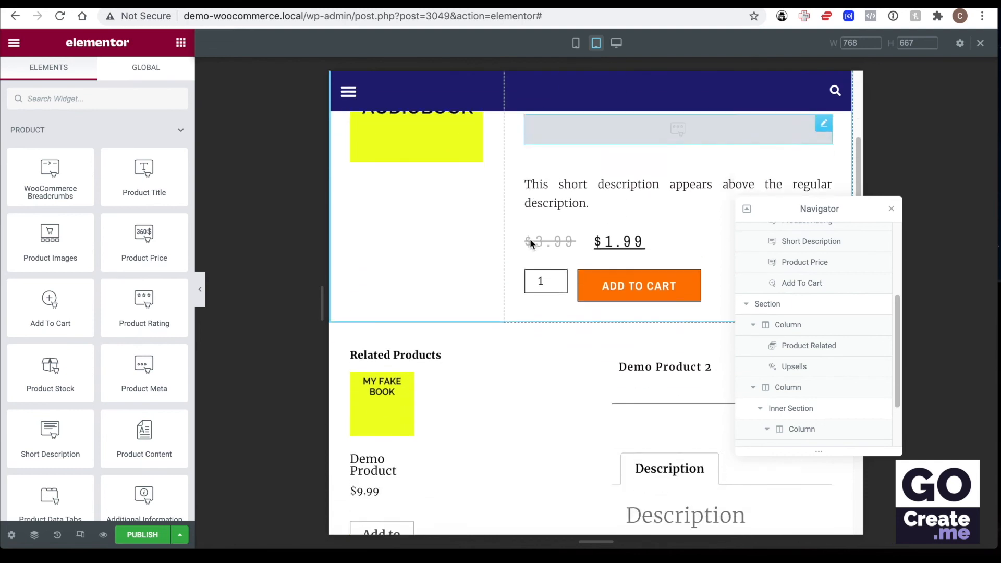
# - Check the related products column's tablet layout settings and review the whole template at tablet size with the editor controls temporarily hidden
pyautogui.click(822, 326)
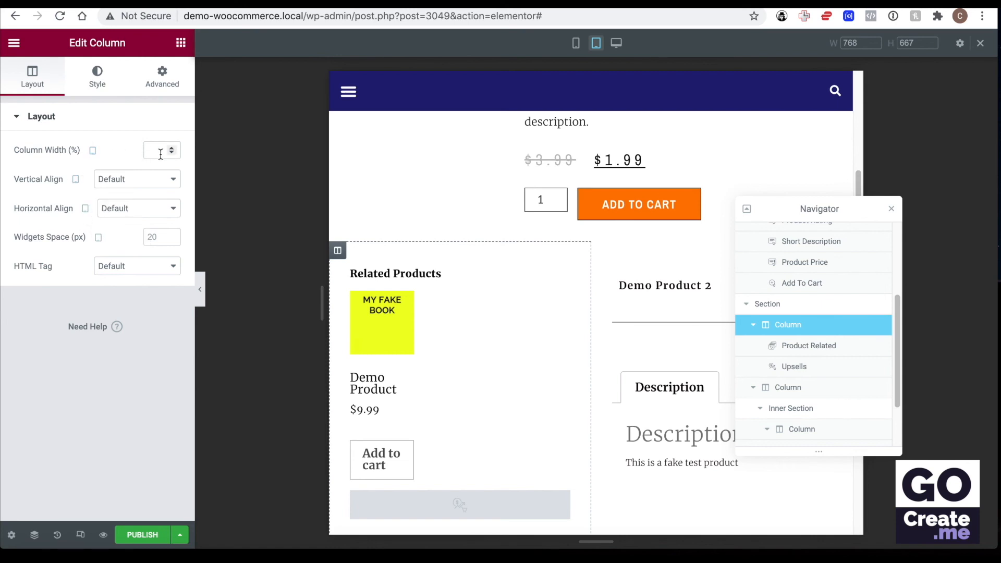
pyautogui.click(95, 152)
pyautogui.click(203, 295)
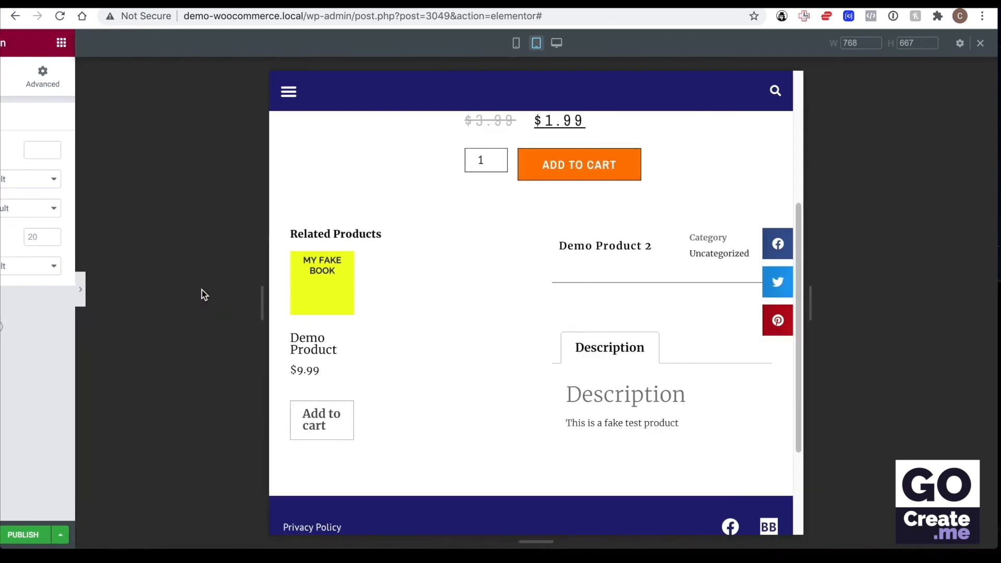
pyautogui.scroll(5, 490, 326)
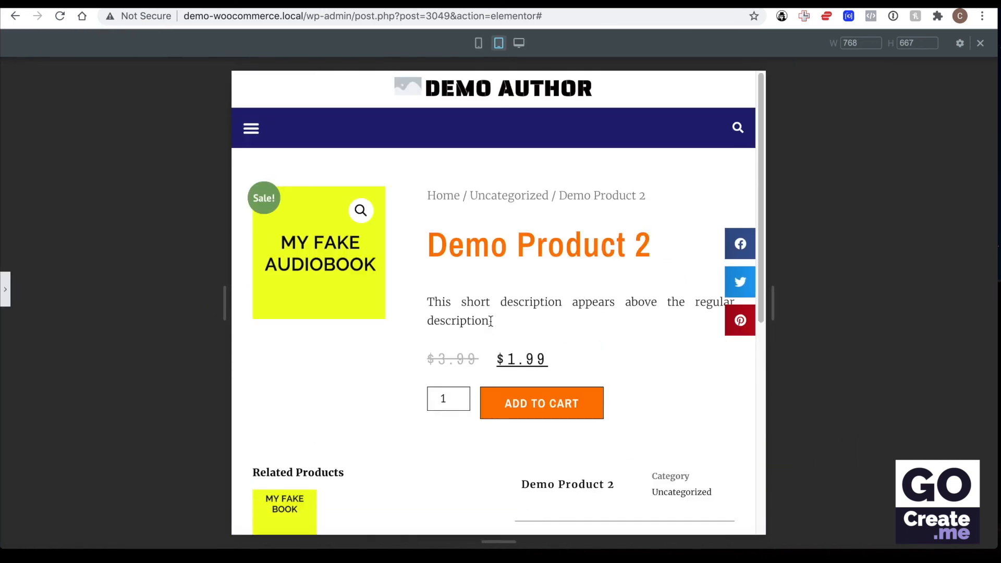
pyautogui.scroll(-8, 491, 321)
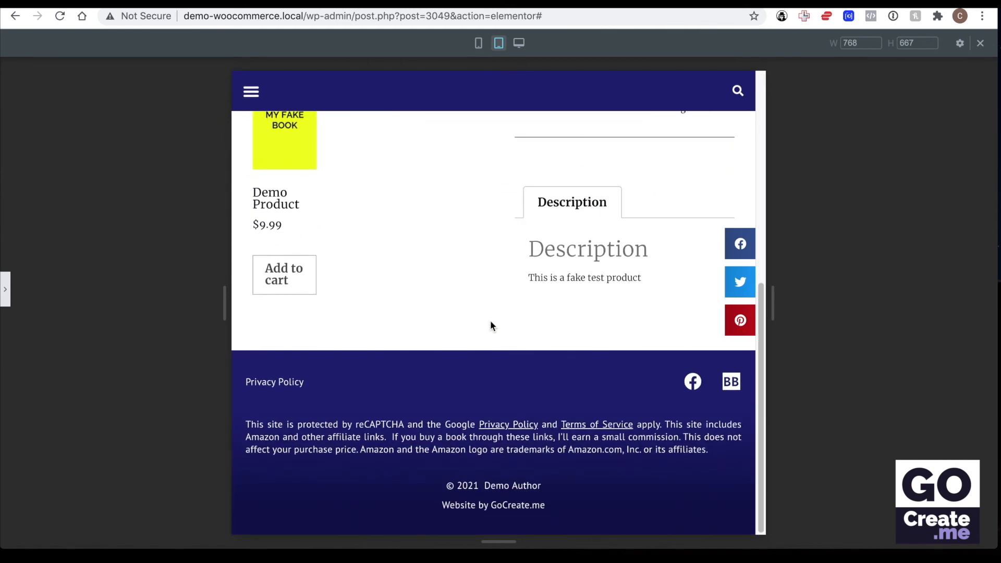
pyautogui.scroll(8, 491, 322)
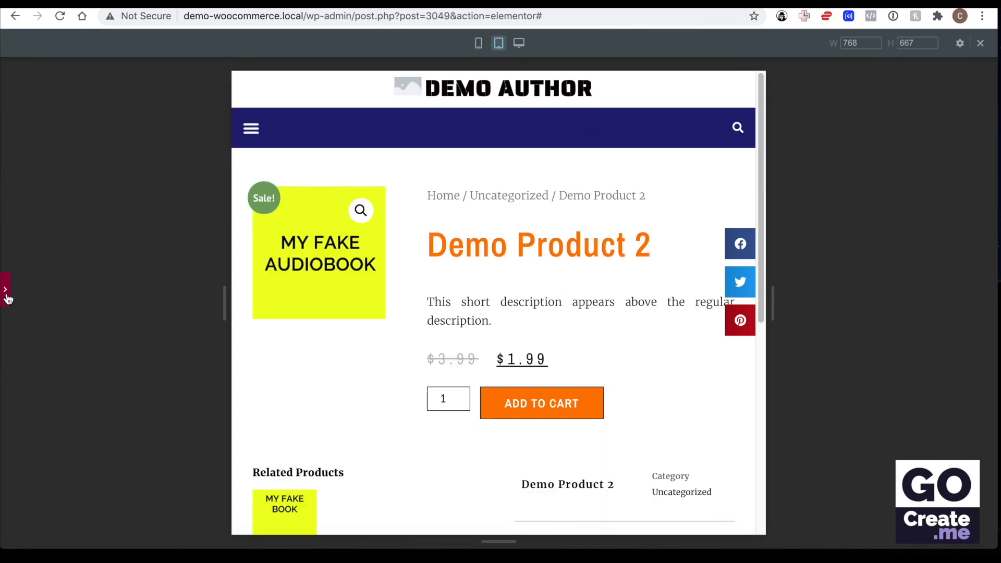
pyautogui.click(6, 293)
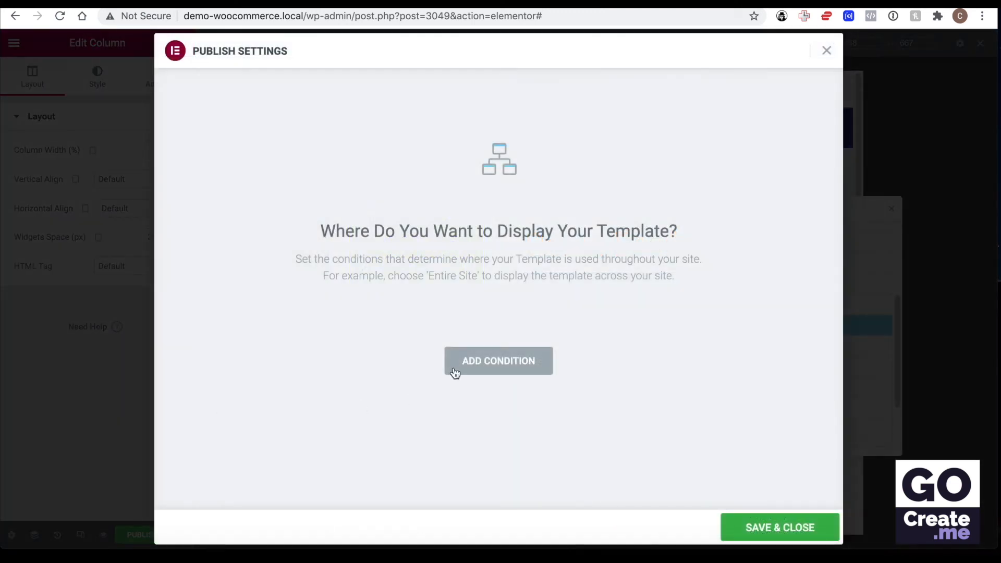
# - Try a display condition that includes only products in the Uncategorized category, and remove it
pyautogui.click(495, 375)
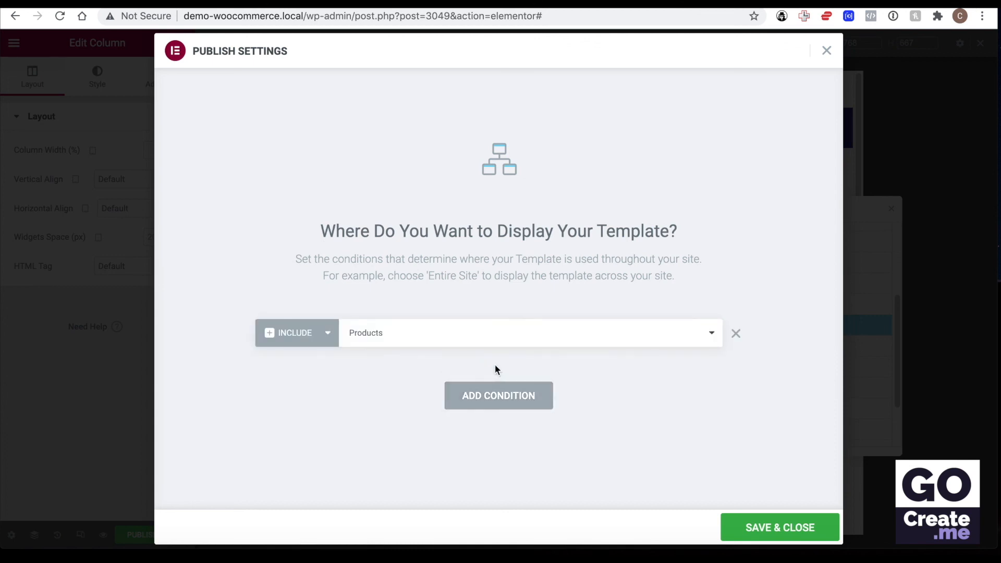
pyautogui.click(397, 342)
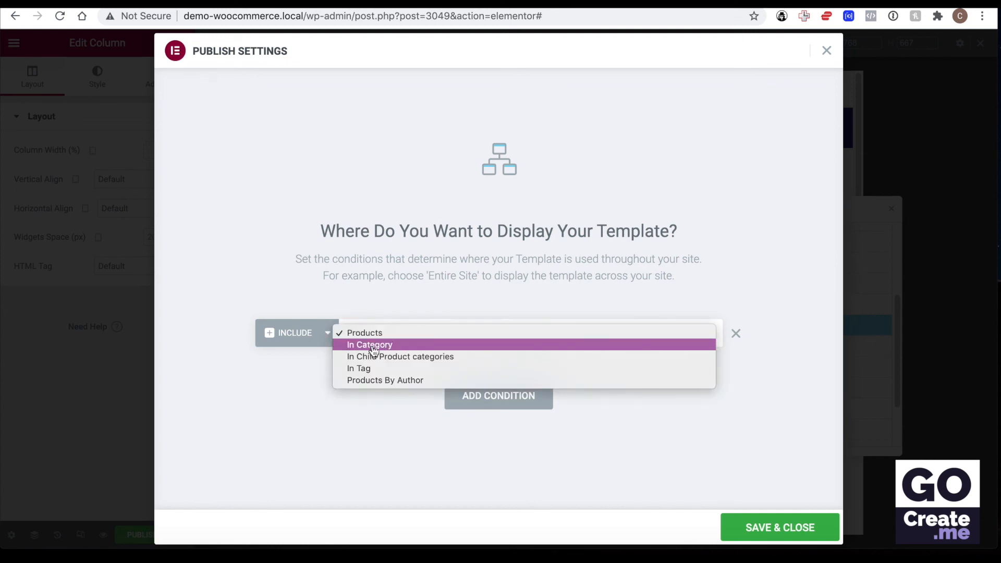
pyautogui.click(374, 345)
pyautogui.click(599, 337)
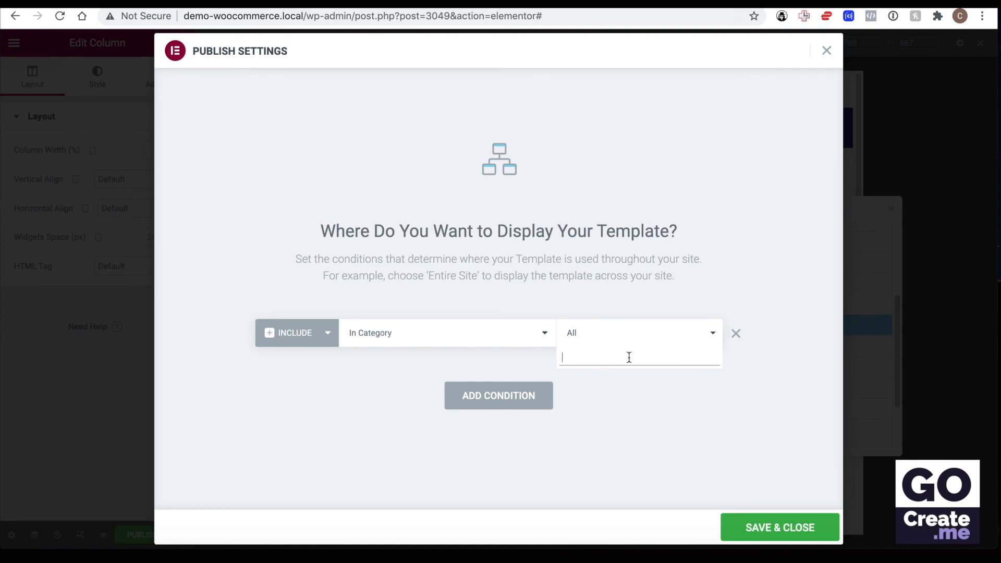
pyautogui.write('unca')
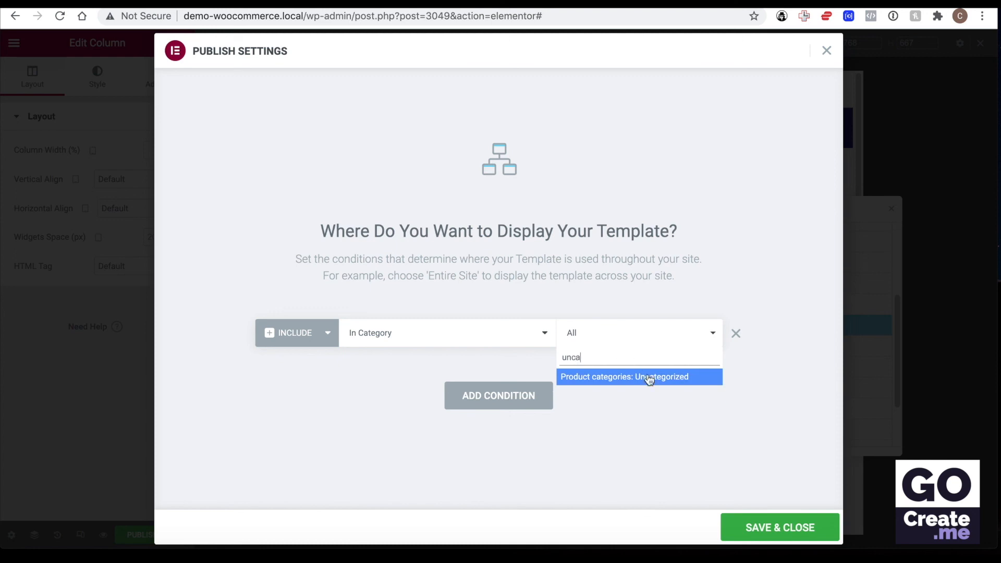
pyautogui.click(649, 380)
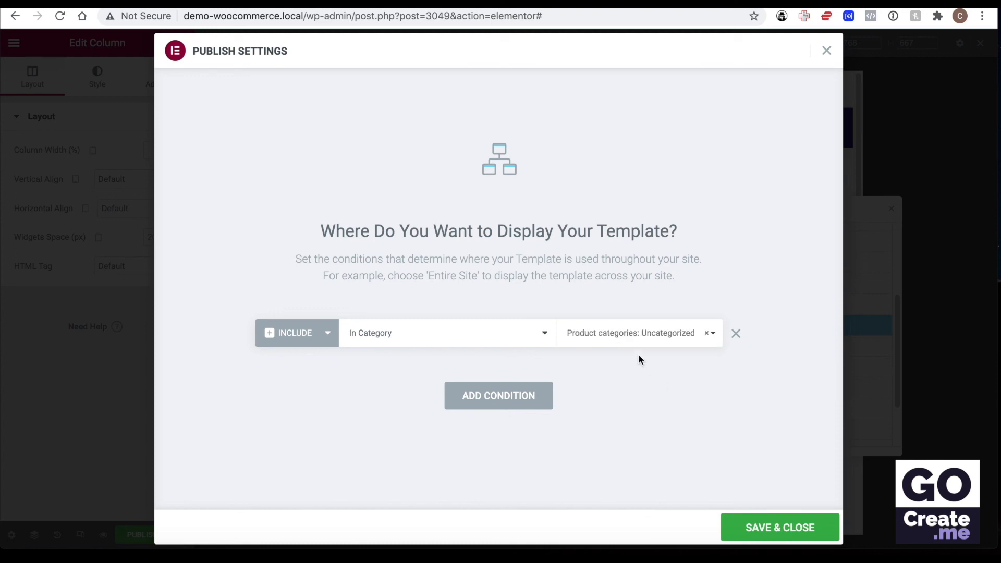
pyautogui.click(736, 334)
# - Publish the template with a display condition that includes all Products
pyautogui.click(471, 354)
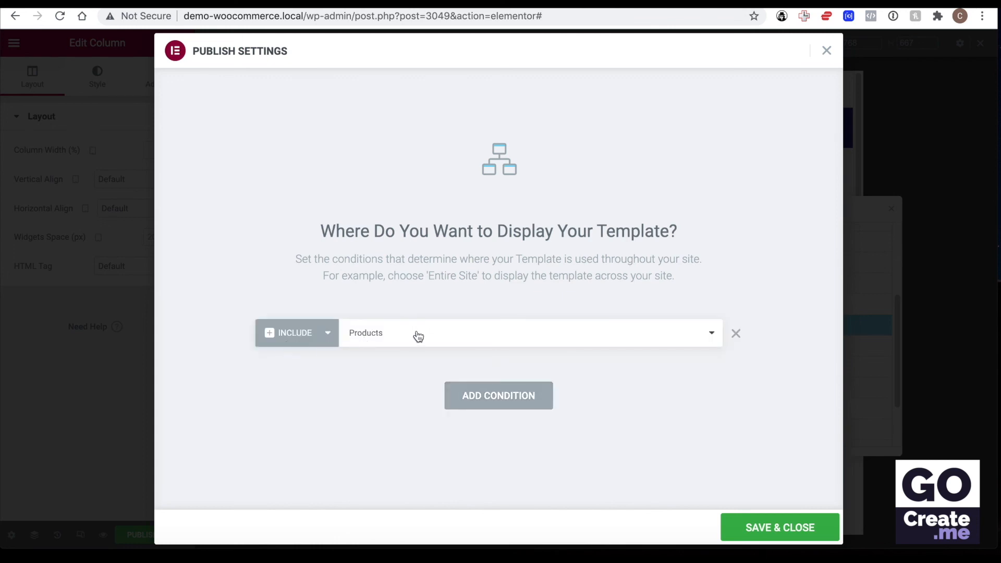
pyautogui.click(414, 339)
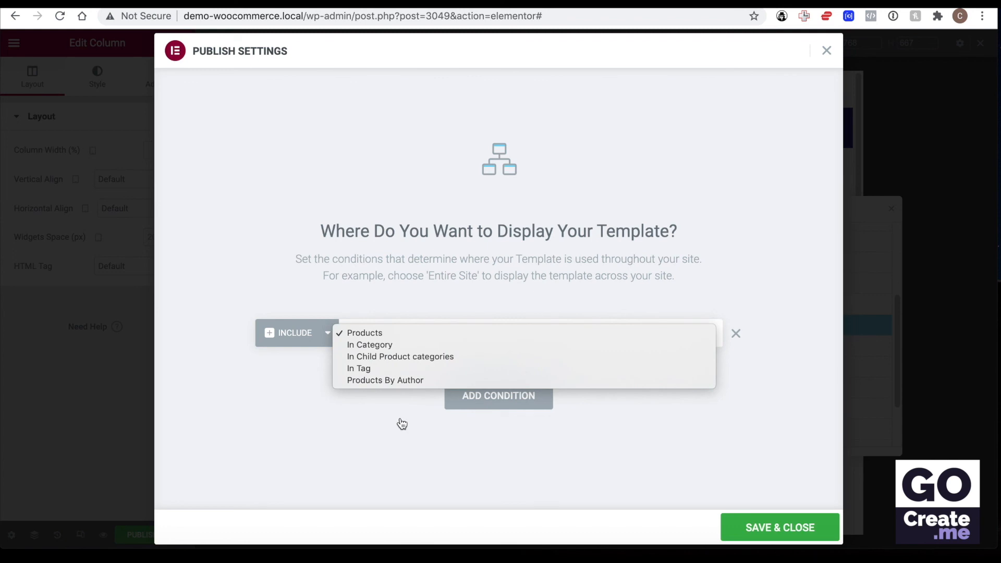
pyautogui.click(302, 408)
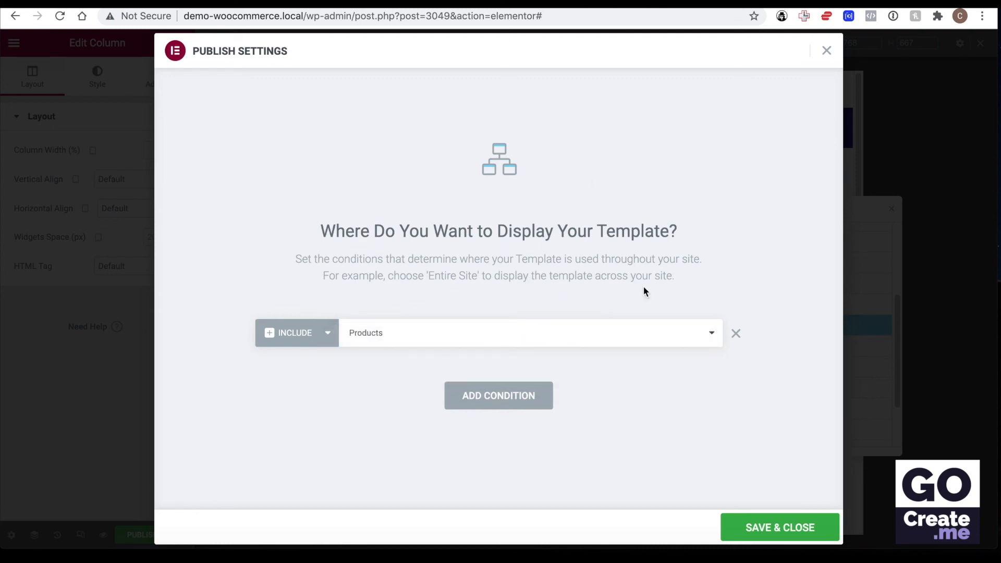
pyautogui.click(772, 527)
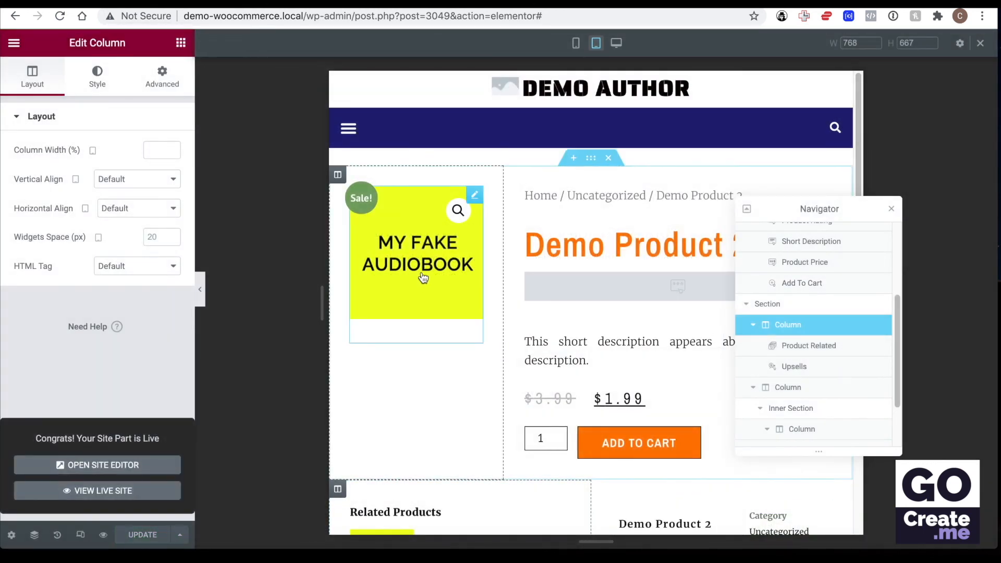
# - Exit to the dashboard, and open Demo Product 2 from the live site's shop to review the published product template
pyautogui.click(15, 43)
pyautogui.click(82, 293)
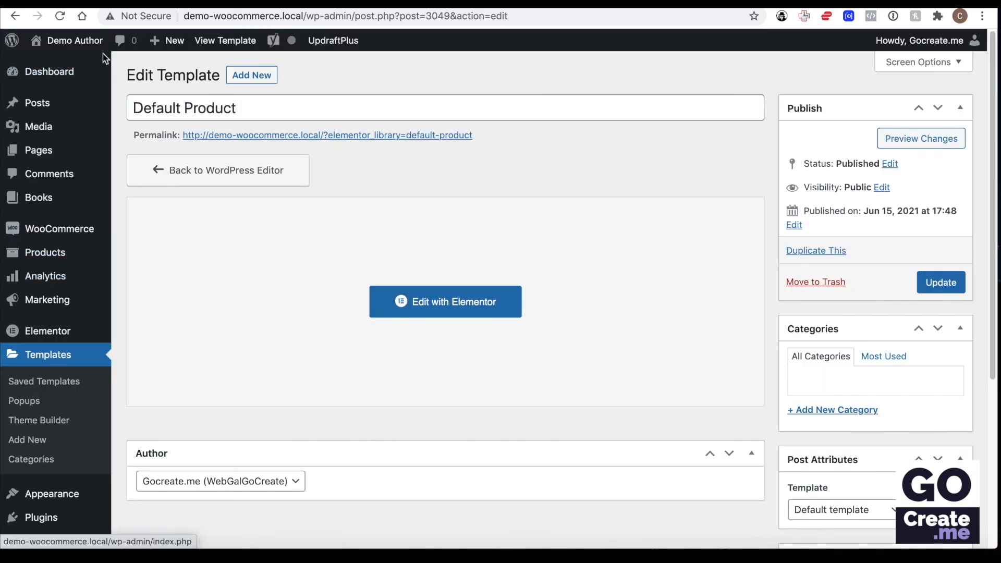
pyautogui.click(89, 46)
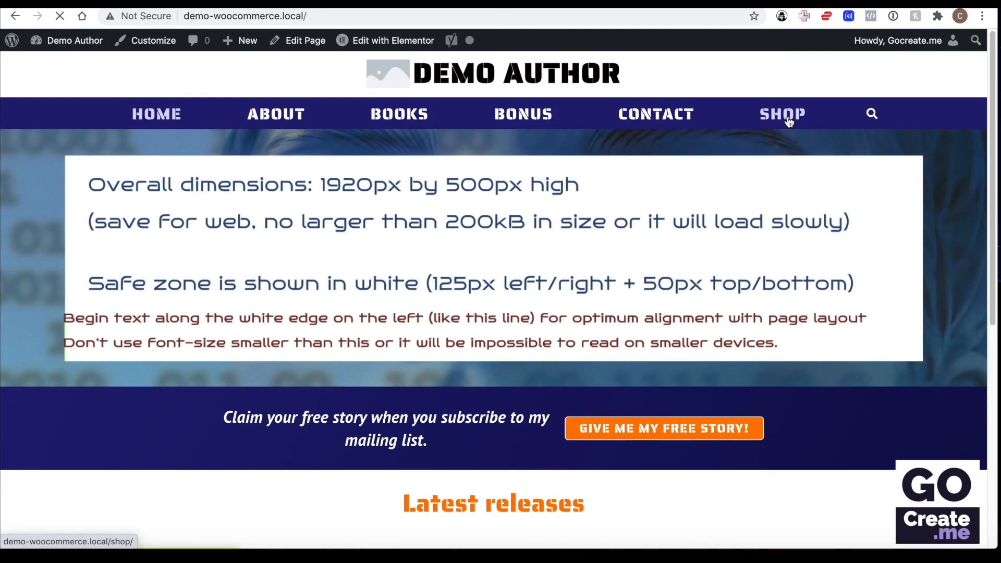
pyautogui.click(790, 121)
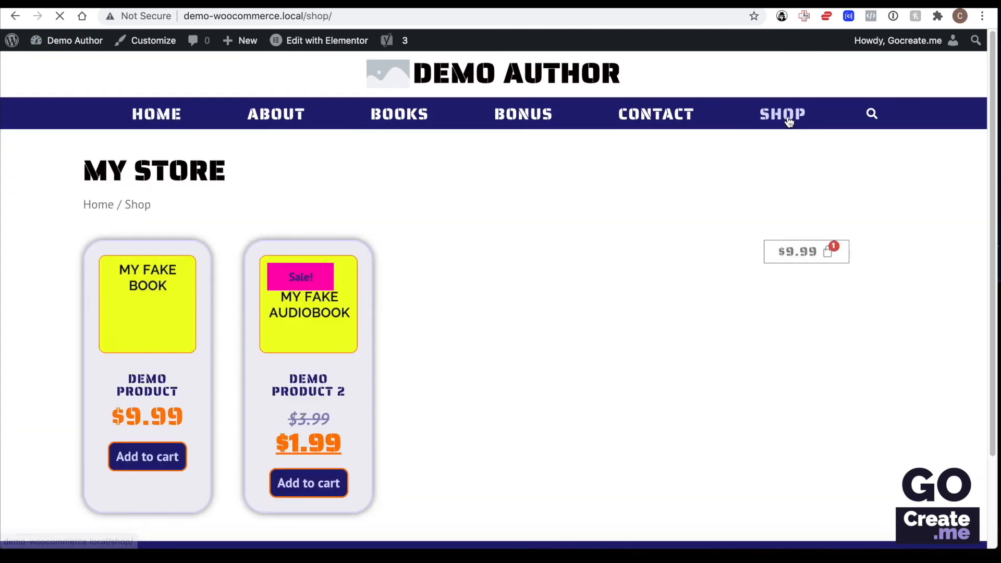
pyautogui.click(313, 315)
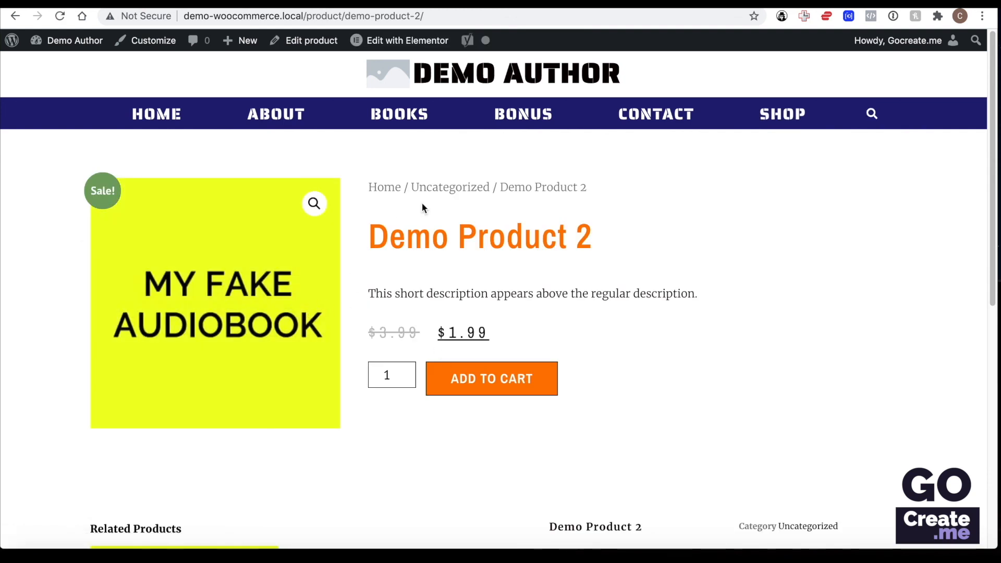
pyautogui.scroll(-6, 423, 208)
pyautogui.scroll(-3, 339, 389)
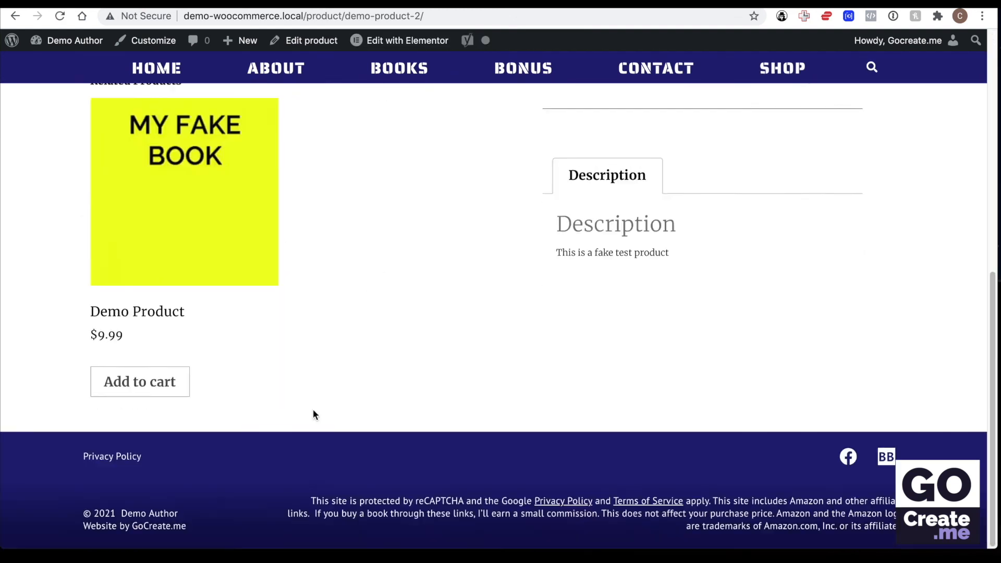
pyautogui.scroll(1, 260, 415)
# - Add the related Demo Product and Demo Product 2 to the cart and open the cart page
pyautogui.click(159, 409)
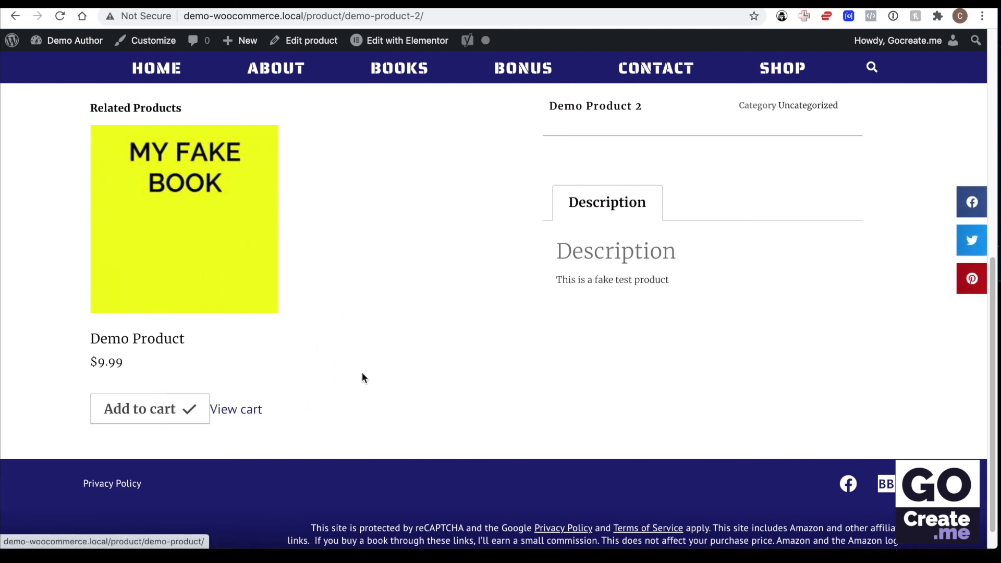
pyautogui.scroll(6, 362, 373)
pyautogui.click(503, 245)
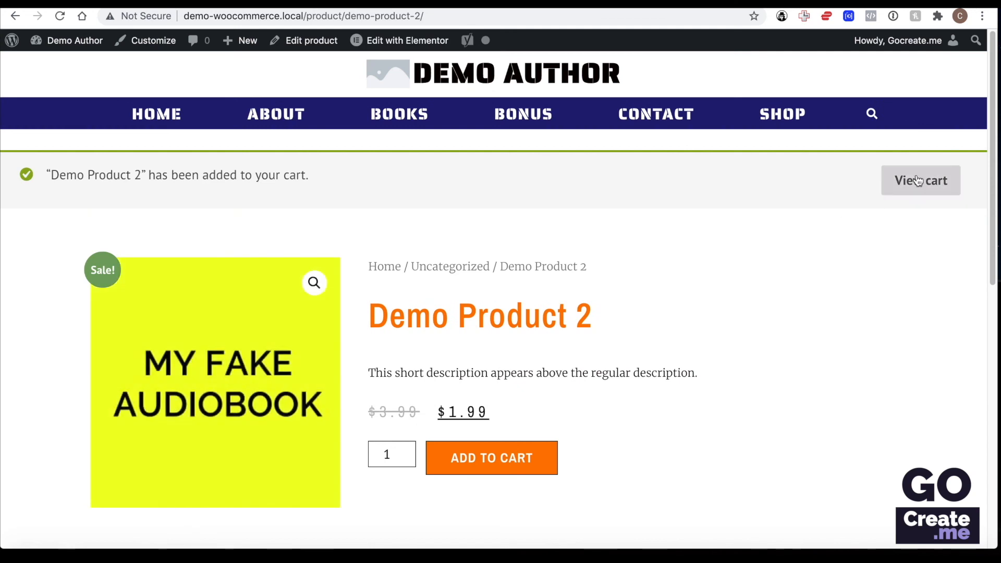
pyautogui.click(918, 181)
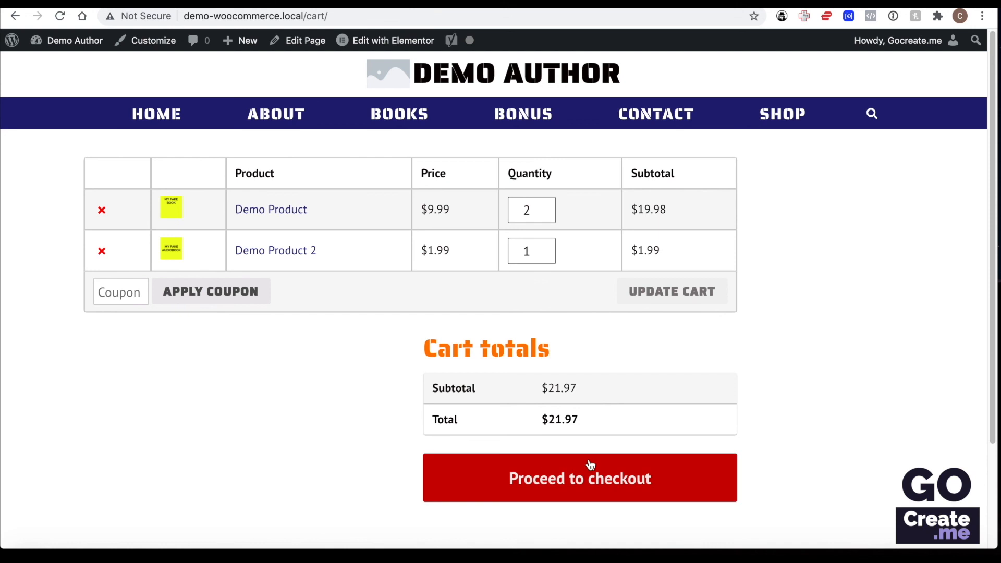
# - Proceed from the cart to the checkout page and review its billing form and order summary
pyautogui.scroll(-3, 817, 338)
pyautogui.click(650, 353)
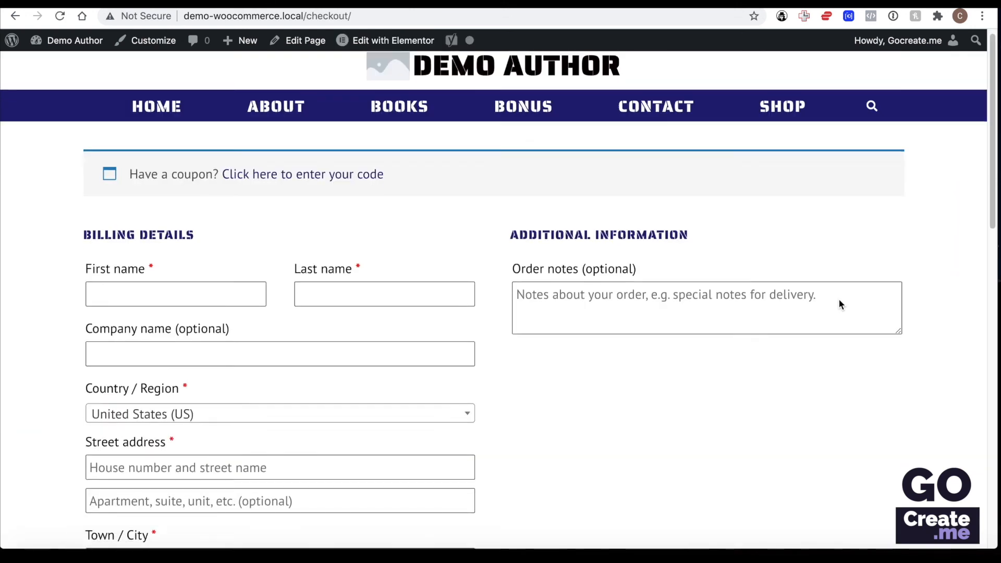
pyautogui.scroll(-15, 838, 298)
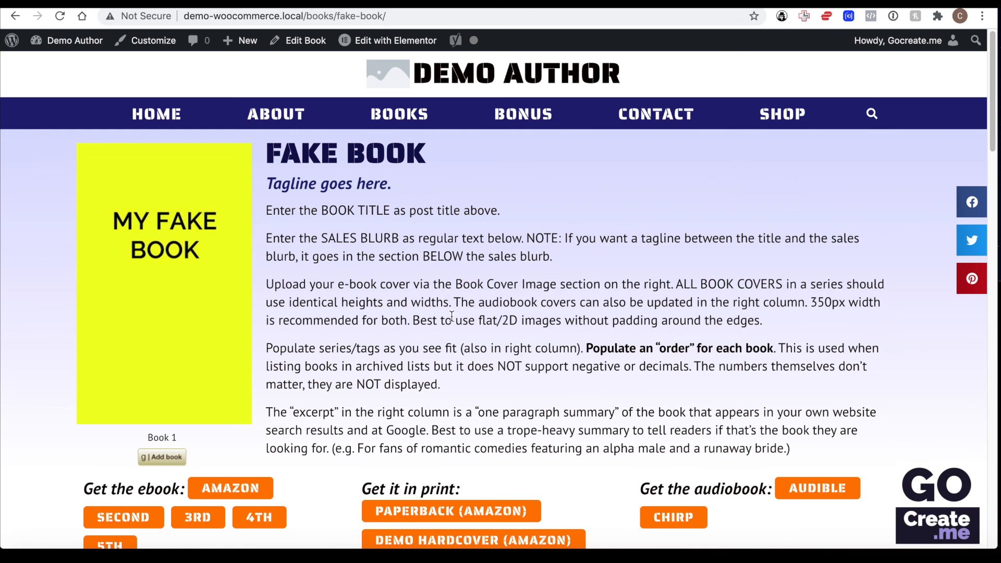
# - Open the Fake Book page for editing and set its first ebook button's text to "My Store"
pyautogui.scroll(-2, 466, 282)
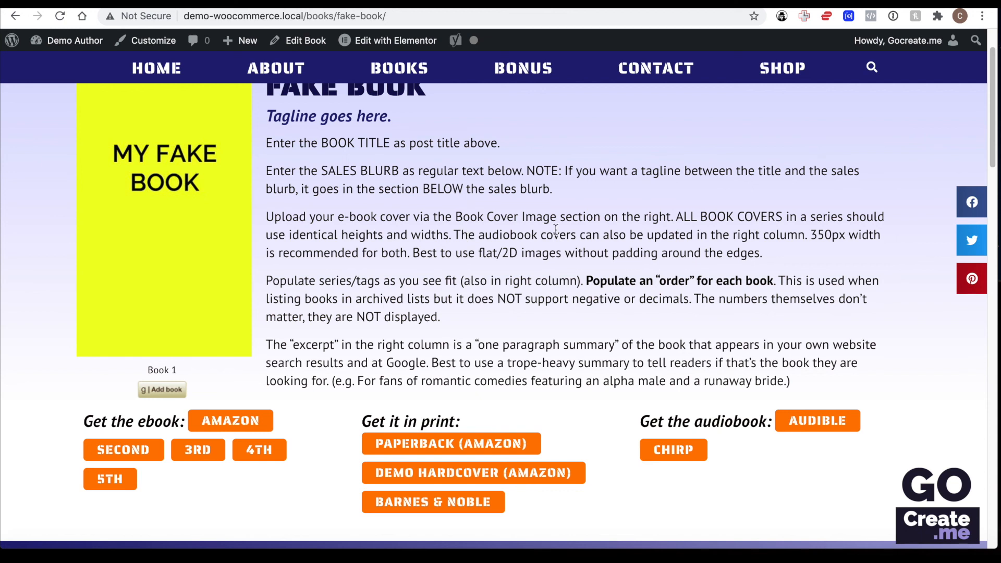
pyautogui.scroll(2, 556, 230)
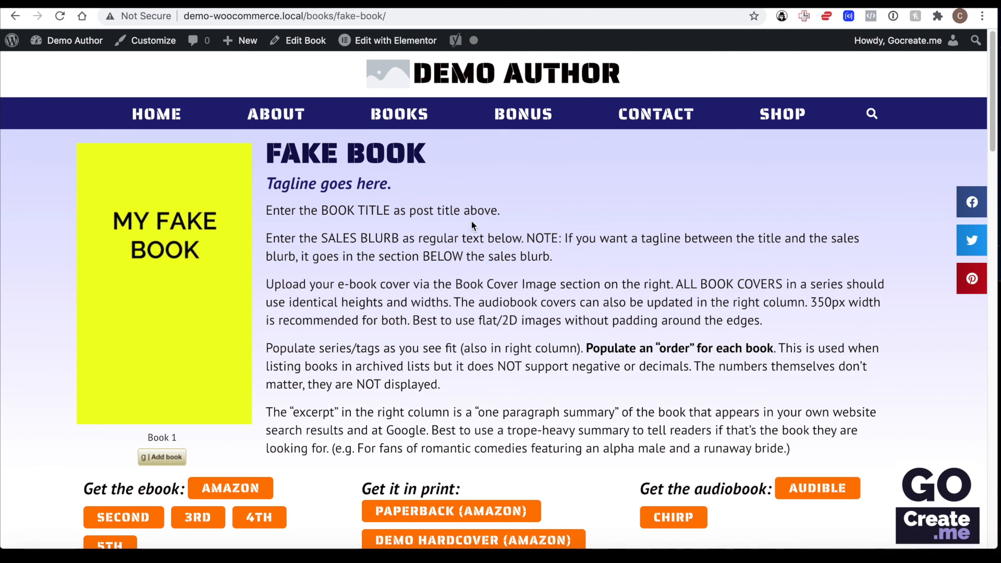
pyautogui.click(306, 47)
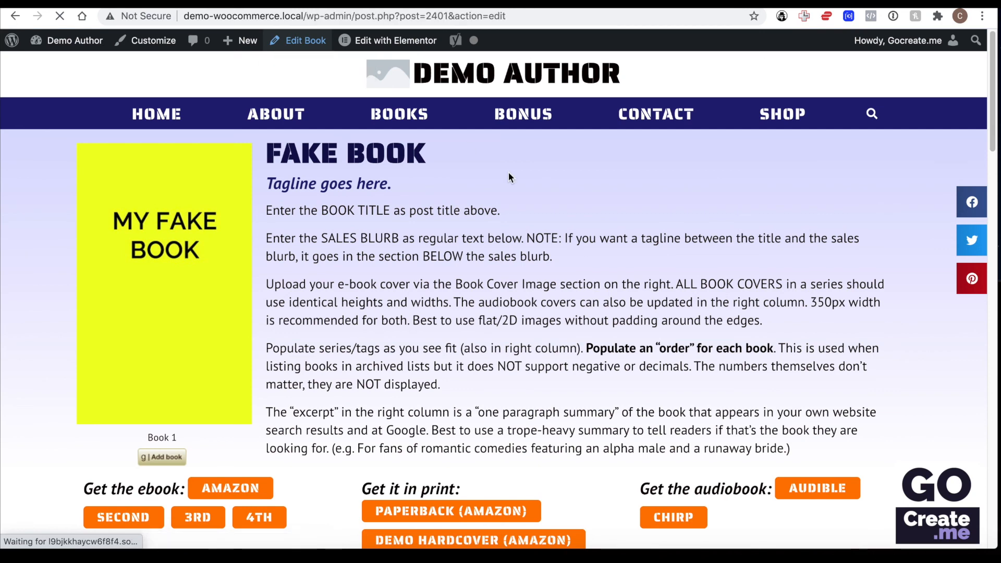
pyautogui.scroll(-10, 509, 177)
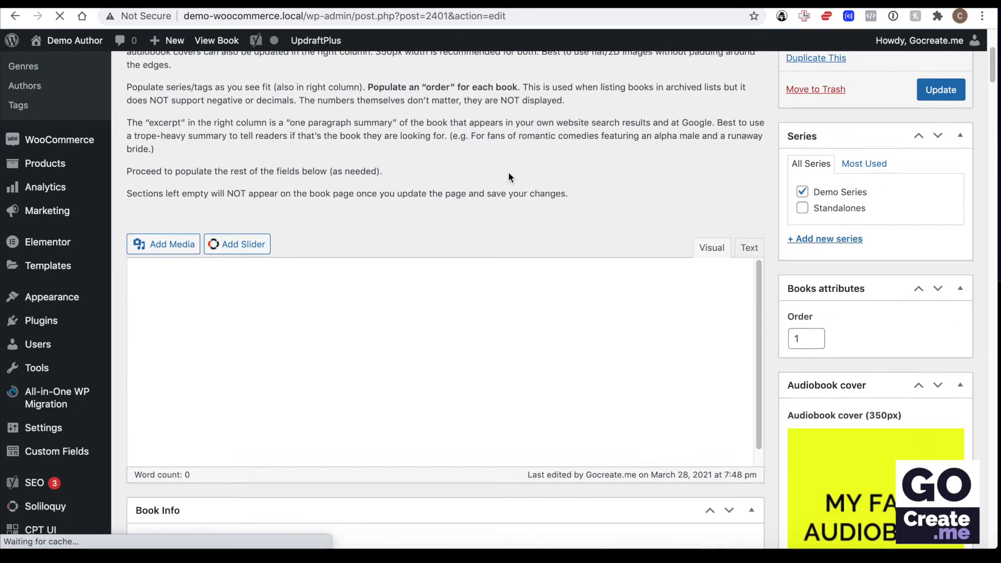
pyautogui.scroll(-10, 508, 177)
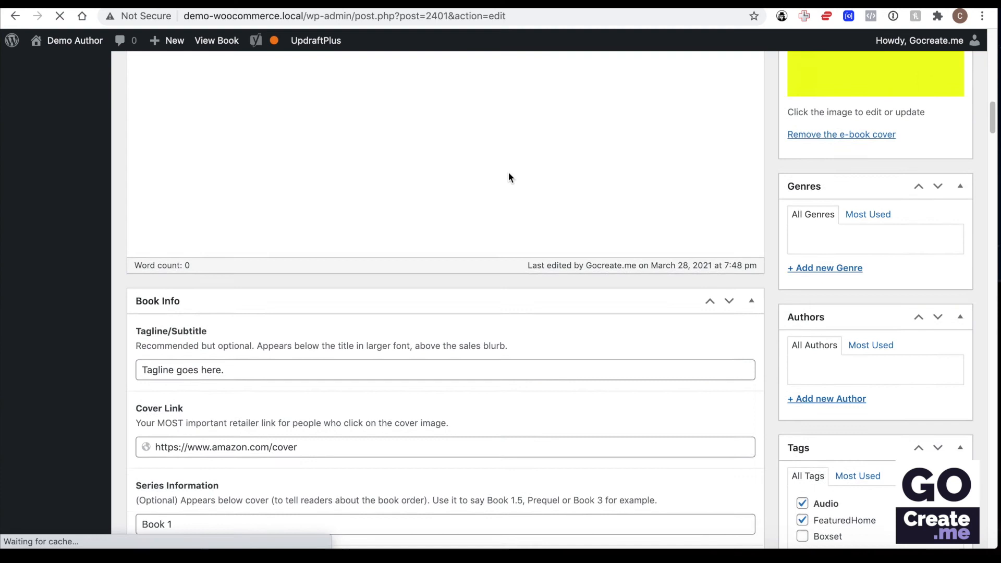
pyautogui.scroll(-1, 508, 177)
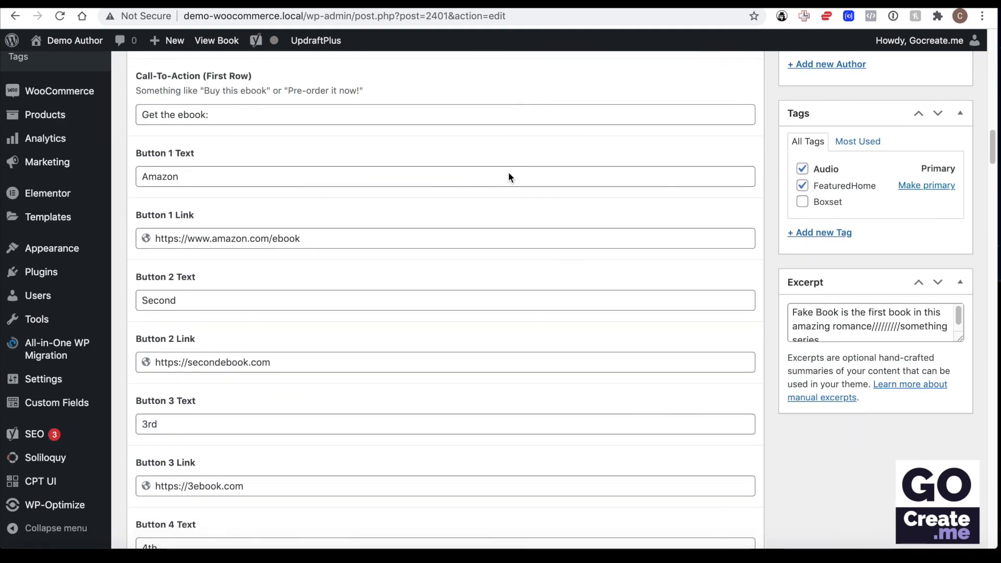
pyautogui.doubleClick(246, 172)
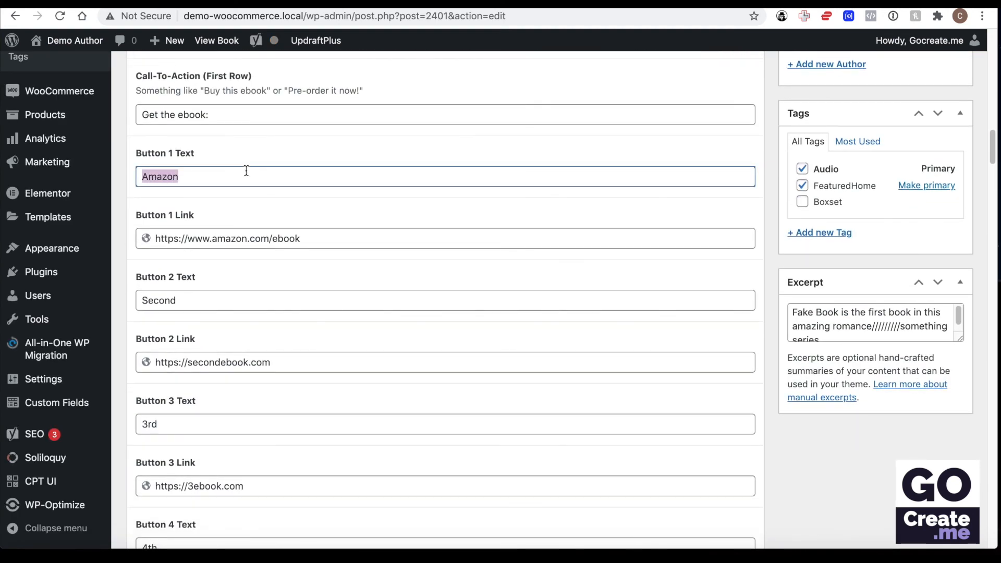
pyautogui.write('My ')
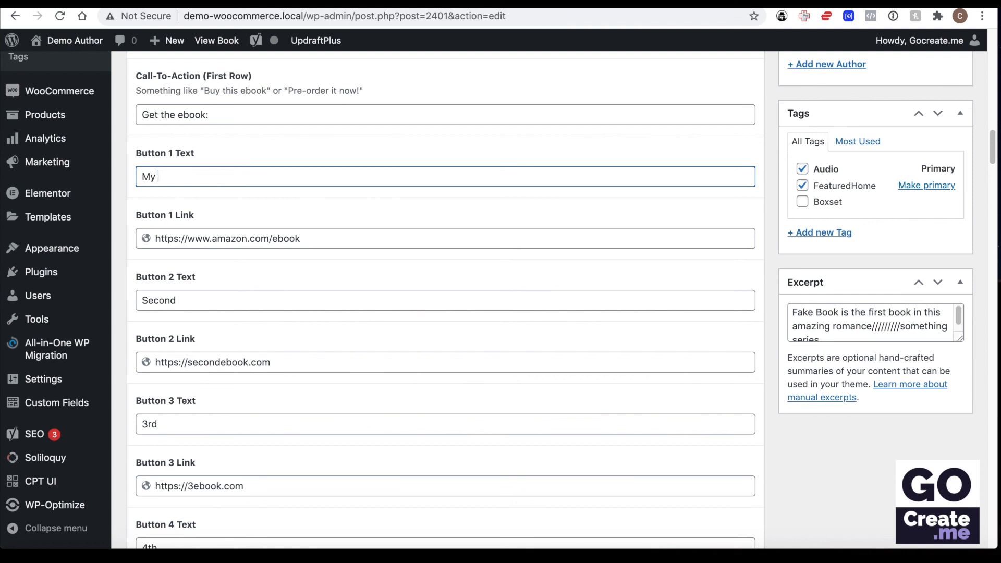
pyautogui.write('Store')
# - Open the product list separately, view Demo Product 2's live page and copy its URL
pyautogui.scroll(1, 195, 219)
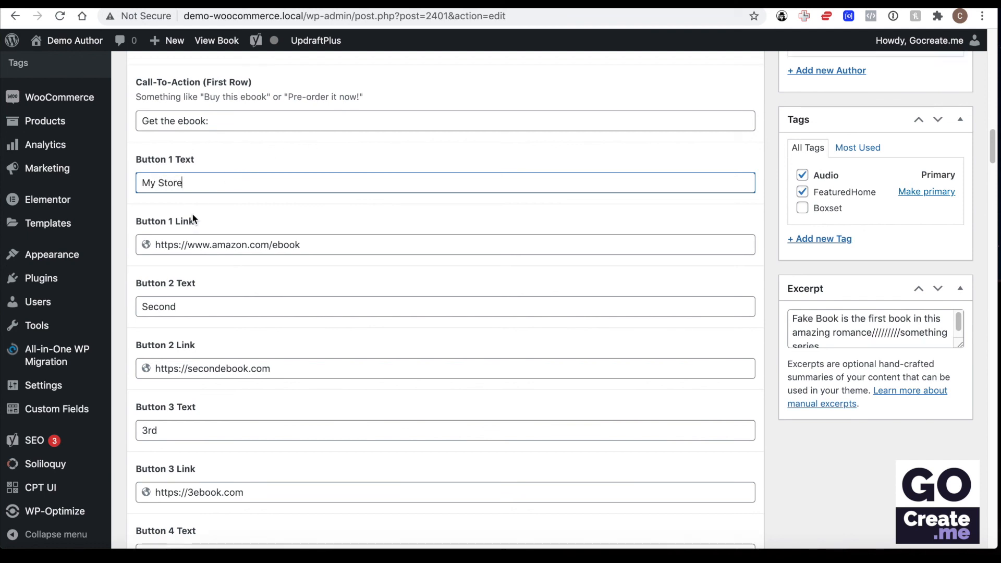
pyautogui.rightClick(74, 158)
pyautogui.click(83, 161)
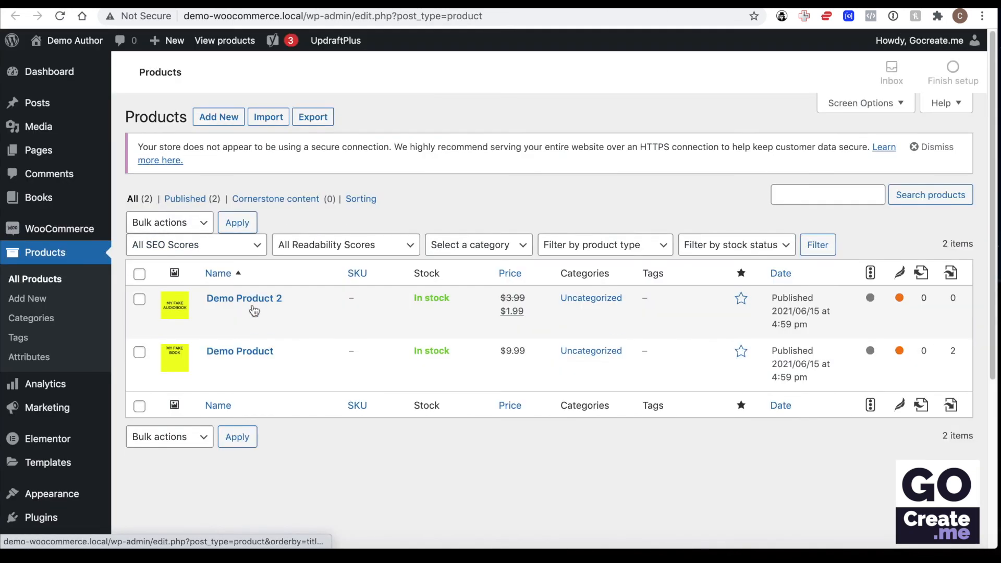
pyautogui.click(248, 327)
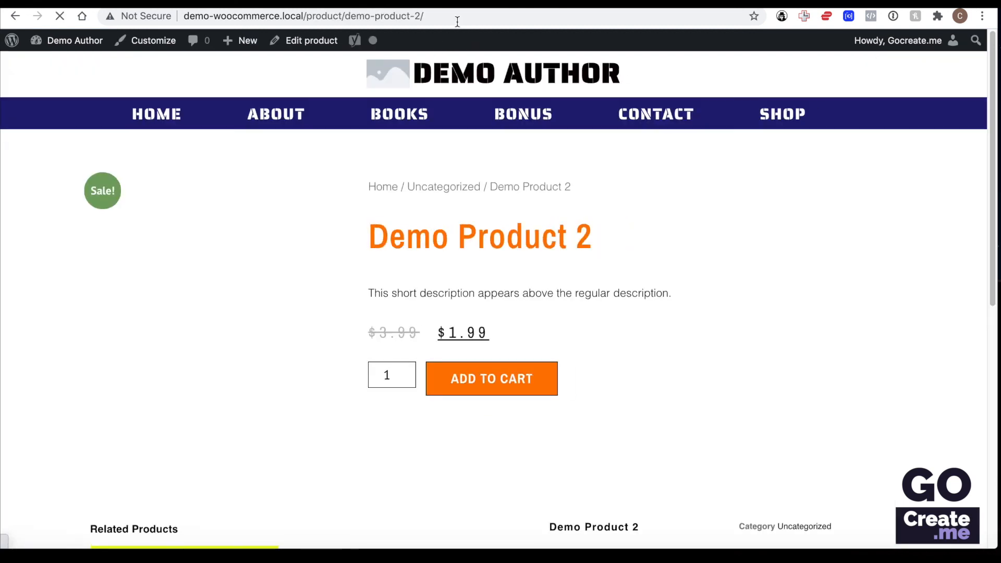
pyautogui.click(458, 19)
pyautogui.hotkey('ctrl', 'c')
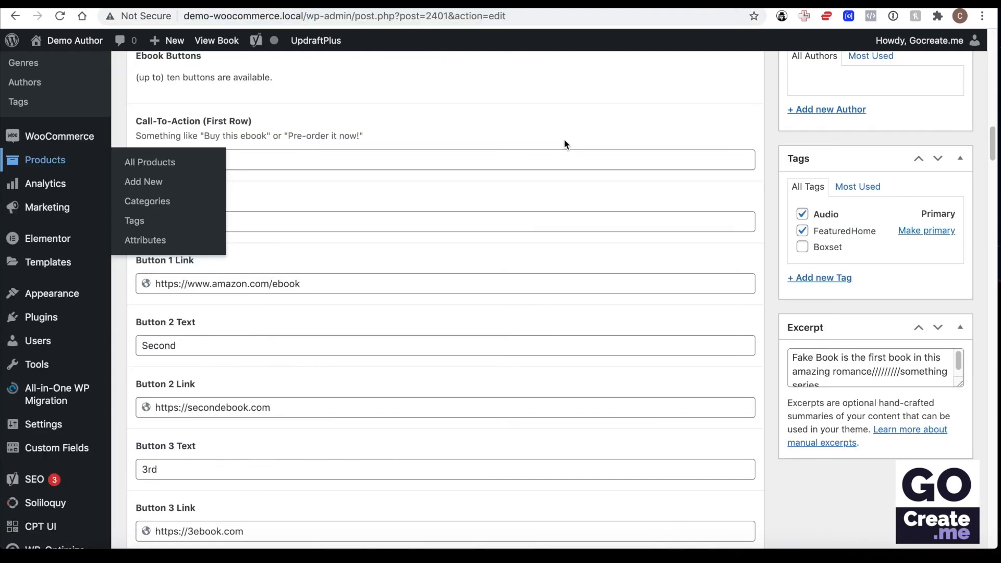
# - Replace Fake Book's Button 1 Link with the copied Demo Product 2 URL and update the book
pyautogui.click(390, 285)
pyautogui.hotkey('ctrl', 'a')
pyautogui.hotkey('ctrl', 'v')
pyautogui.scroll(15, 559, 335)
pyautogui.click(941, 351)
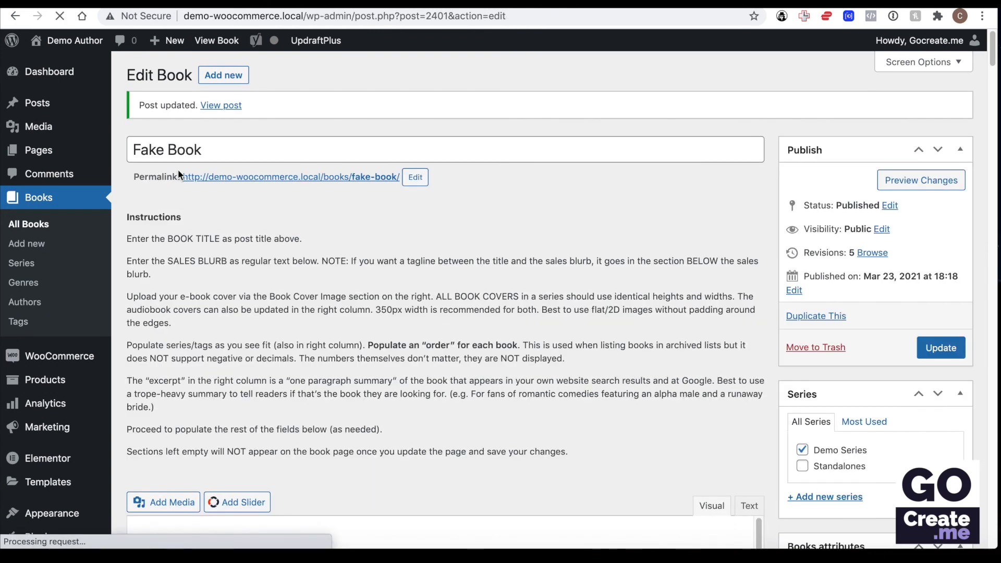
# - View the updated Fake Book page, test its My Store button, and return to the checkout page's billing details
pyautogui.click(223, 106)
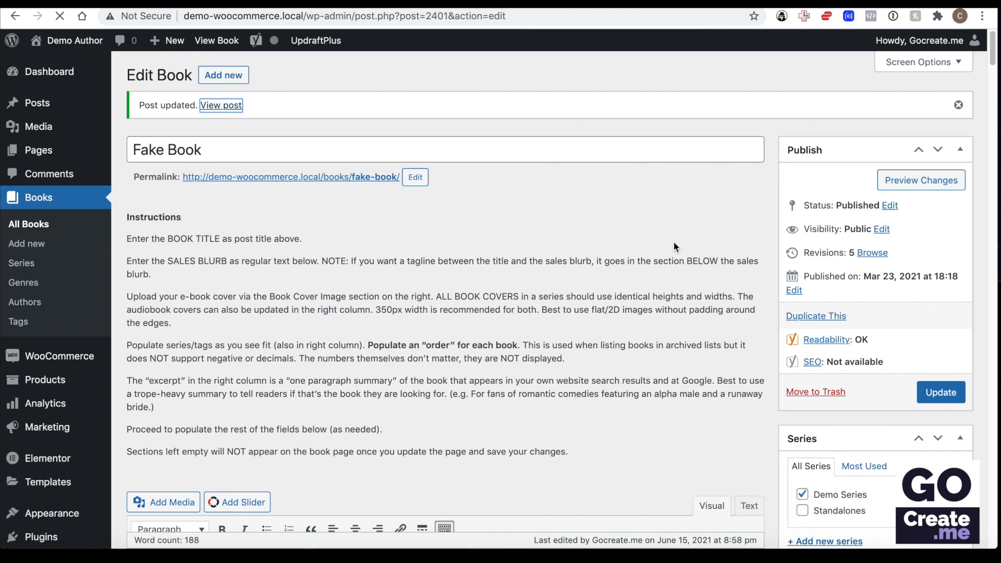
pyautogui.scroll(-5, 257, 324)
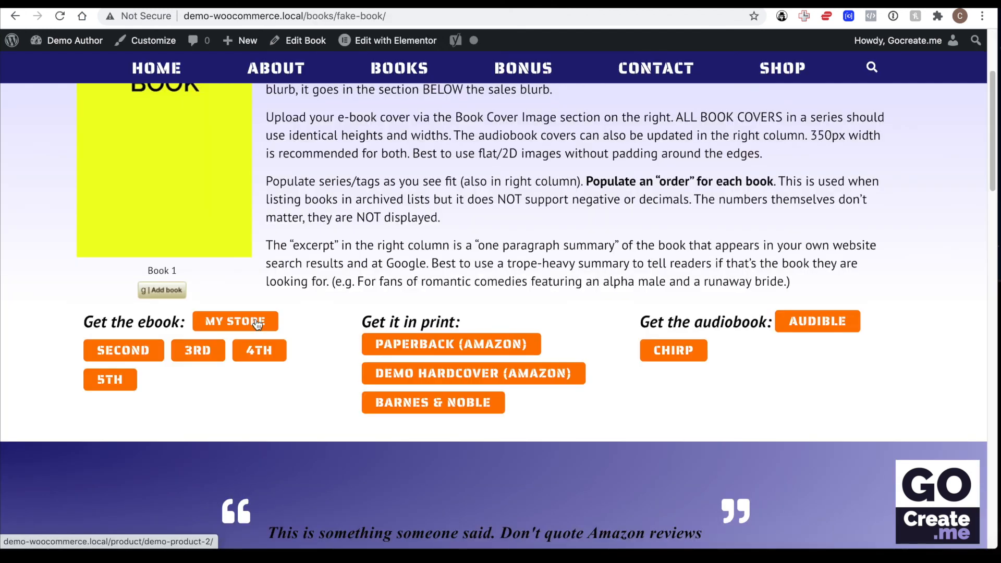
pyautogui.click(257, 323)
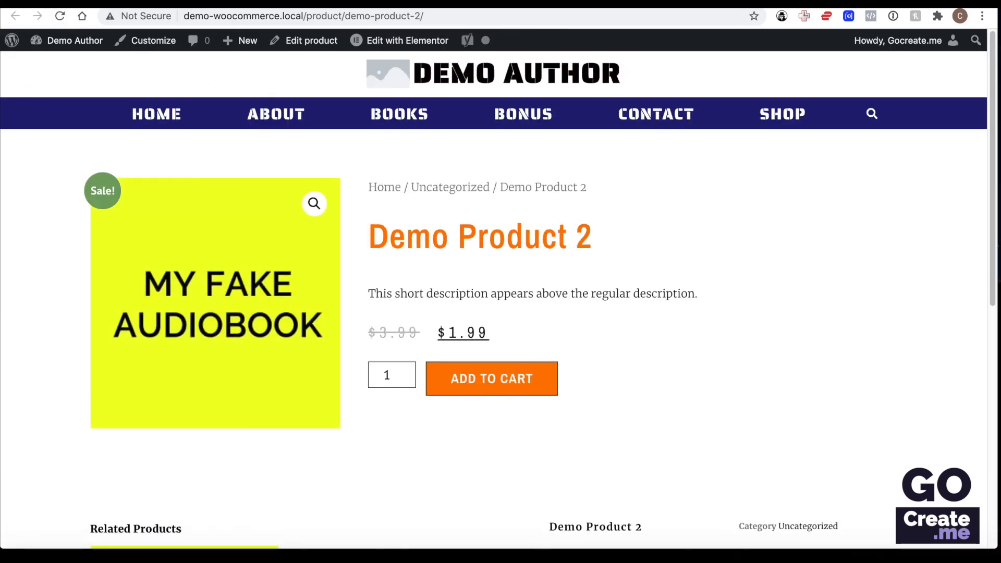
pyautogui.hotkey('ctrl', 'w')
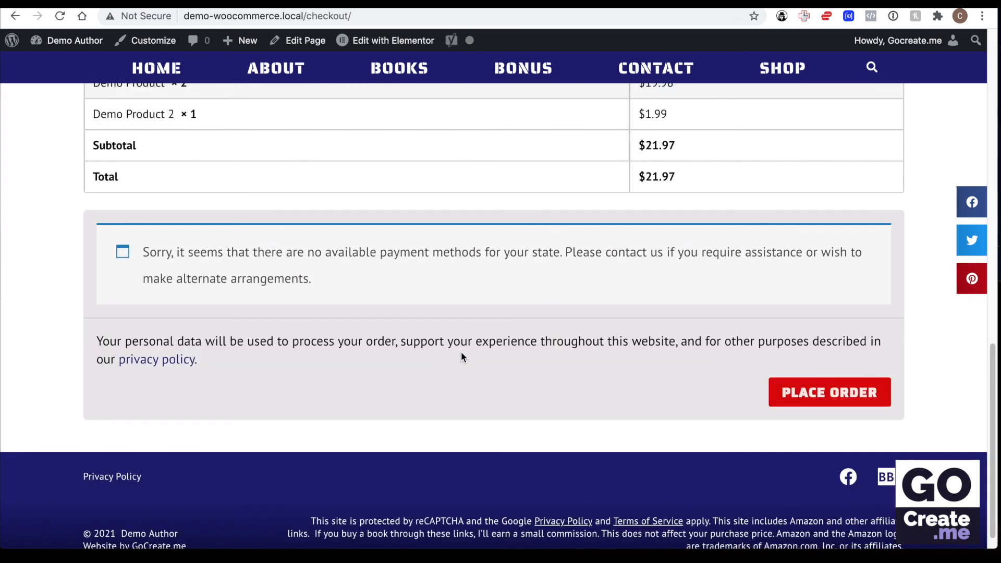
pyautogui.scroll(15, 461, 355)
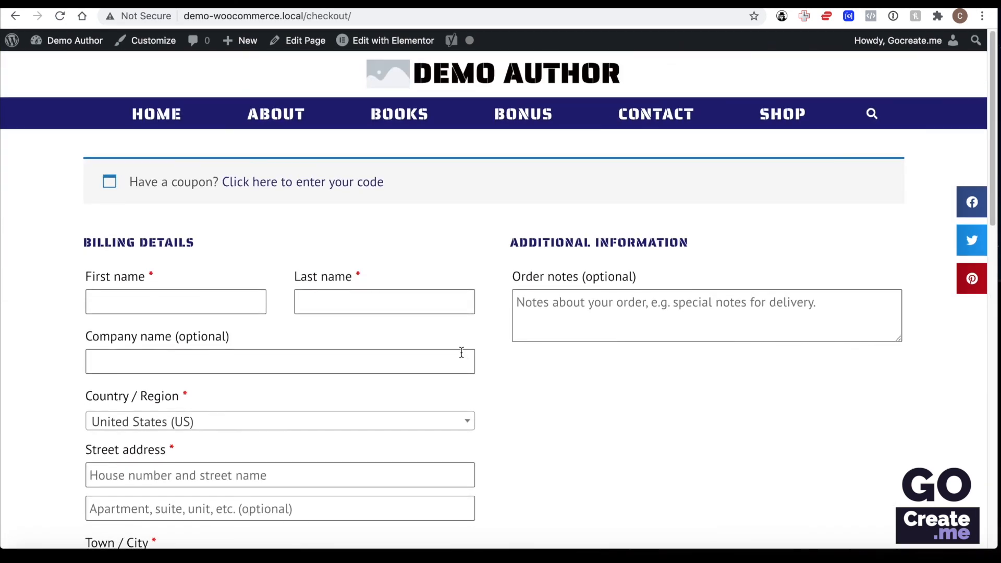